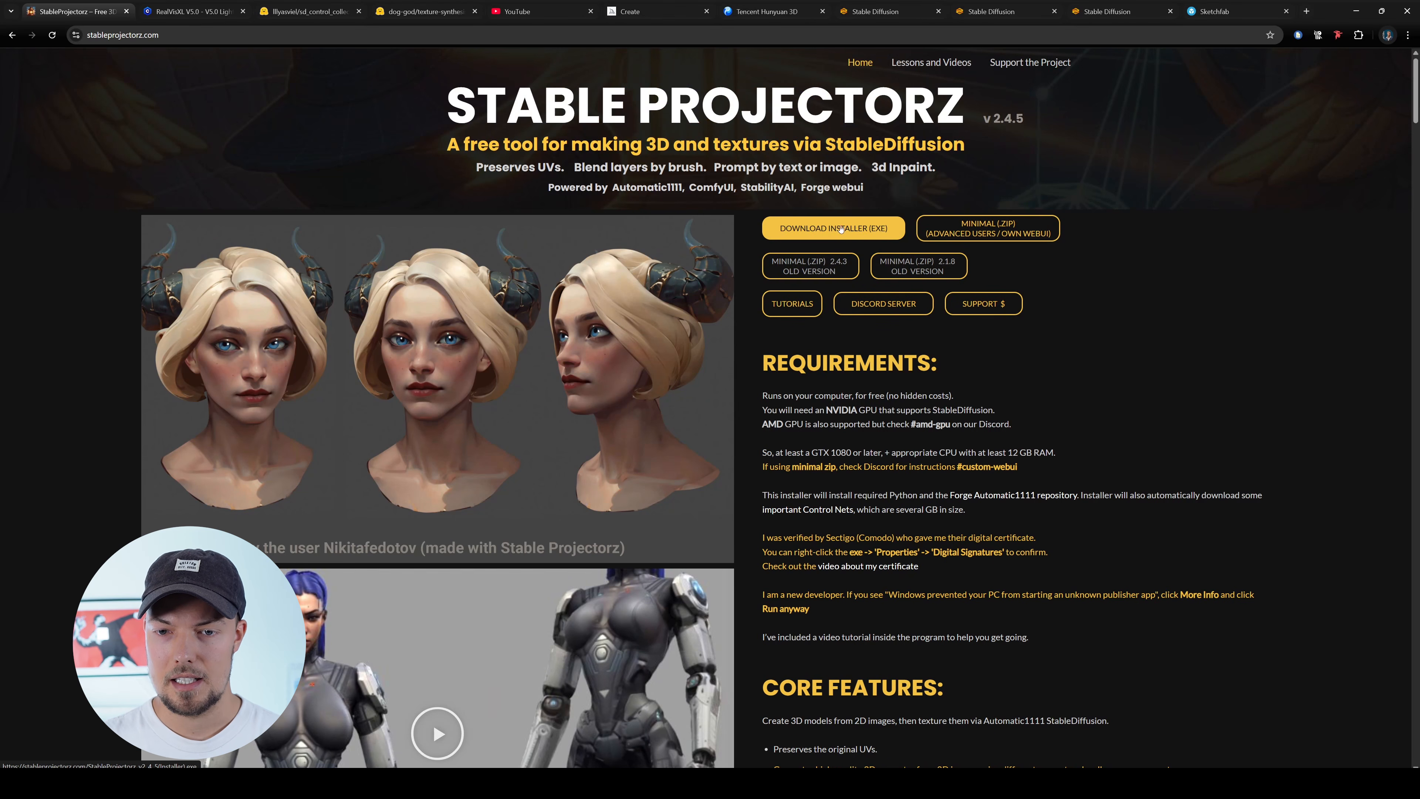
Download the StableProjectorz EXE installer and check its progress in the browser's download history.
click(868, 230)
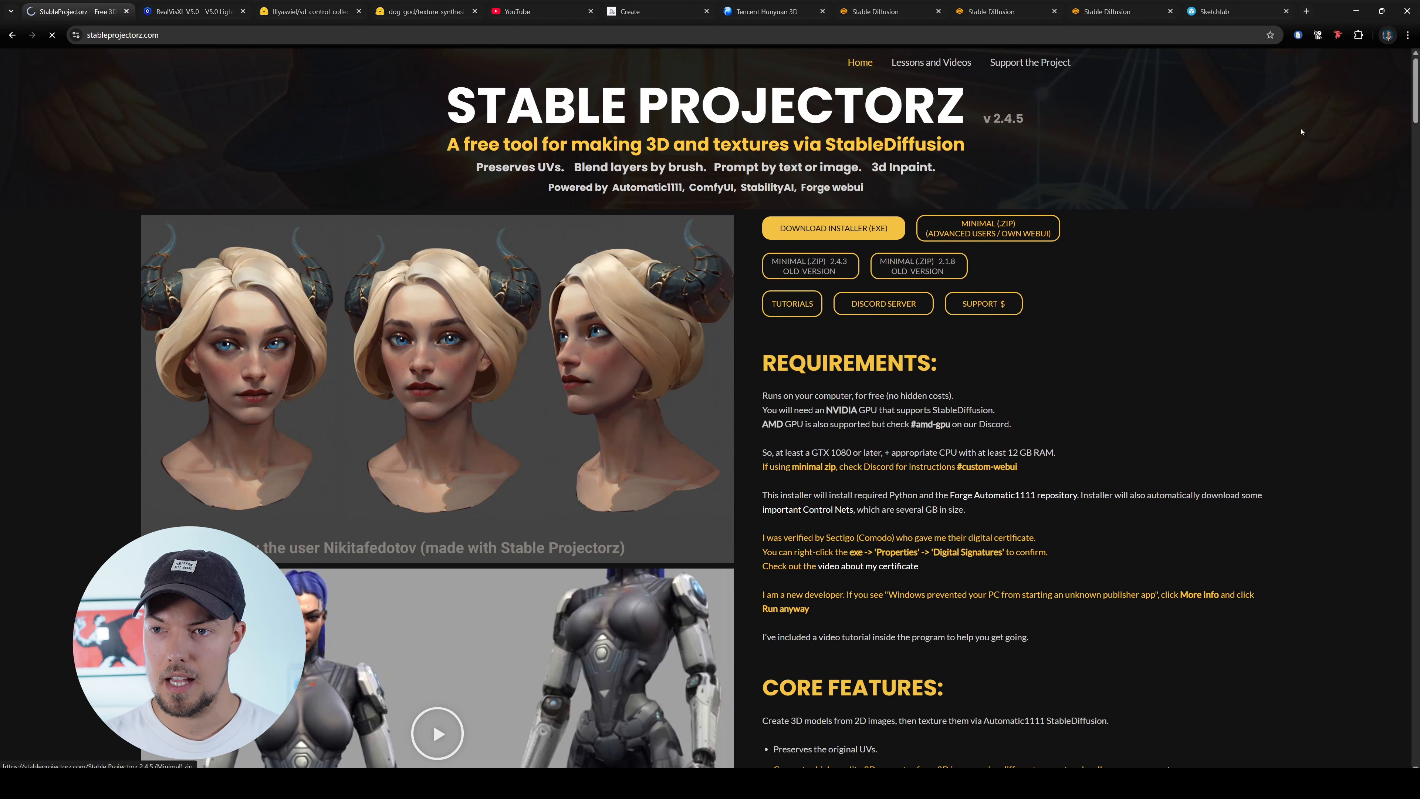
click(1368, 36)
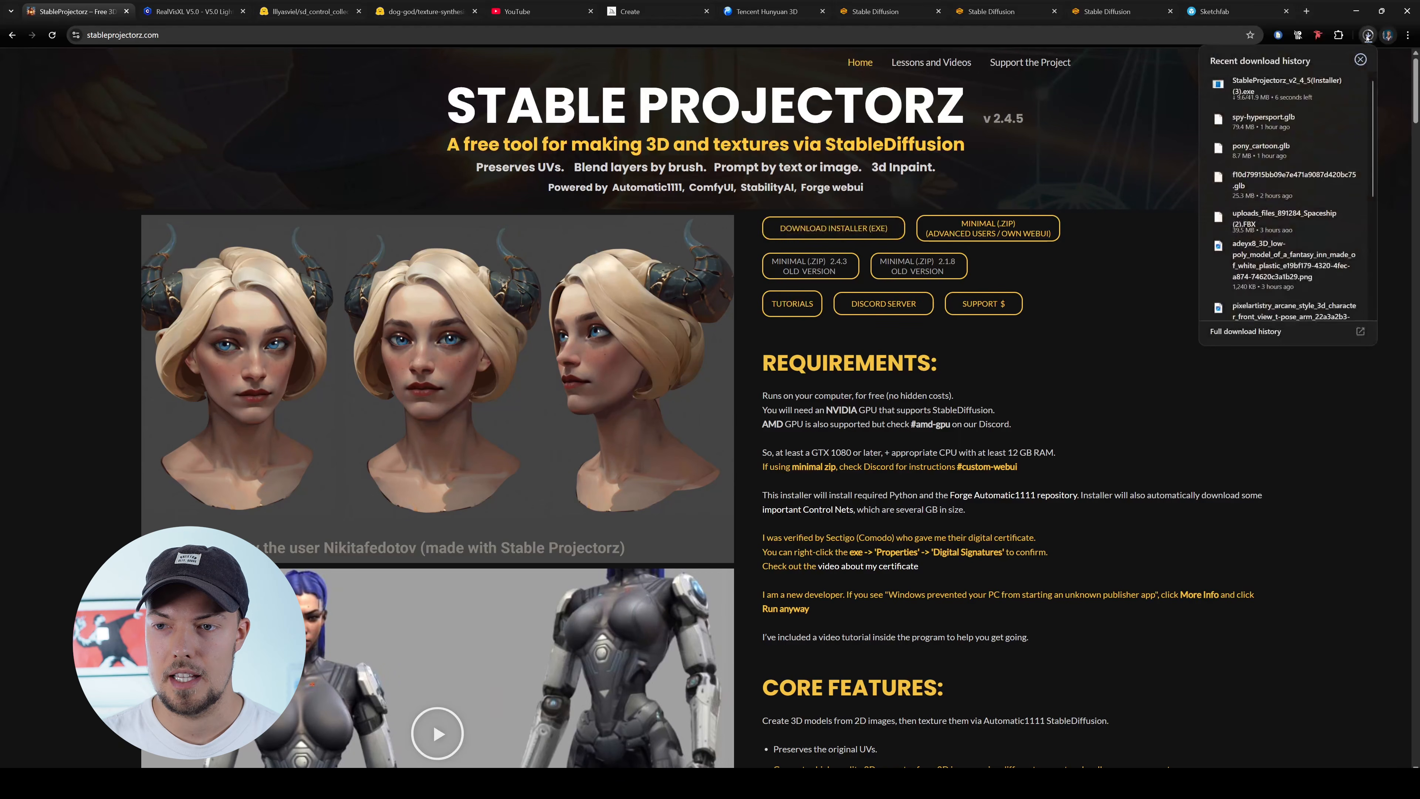
scroll(1080, 335, down, 1)
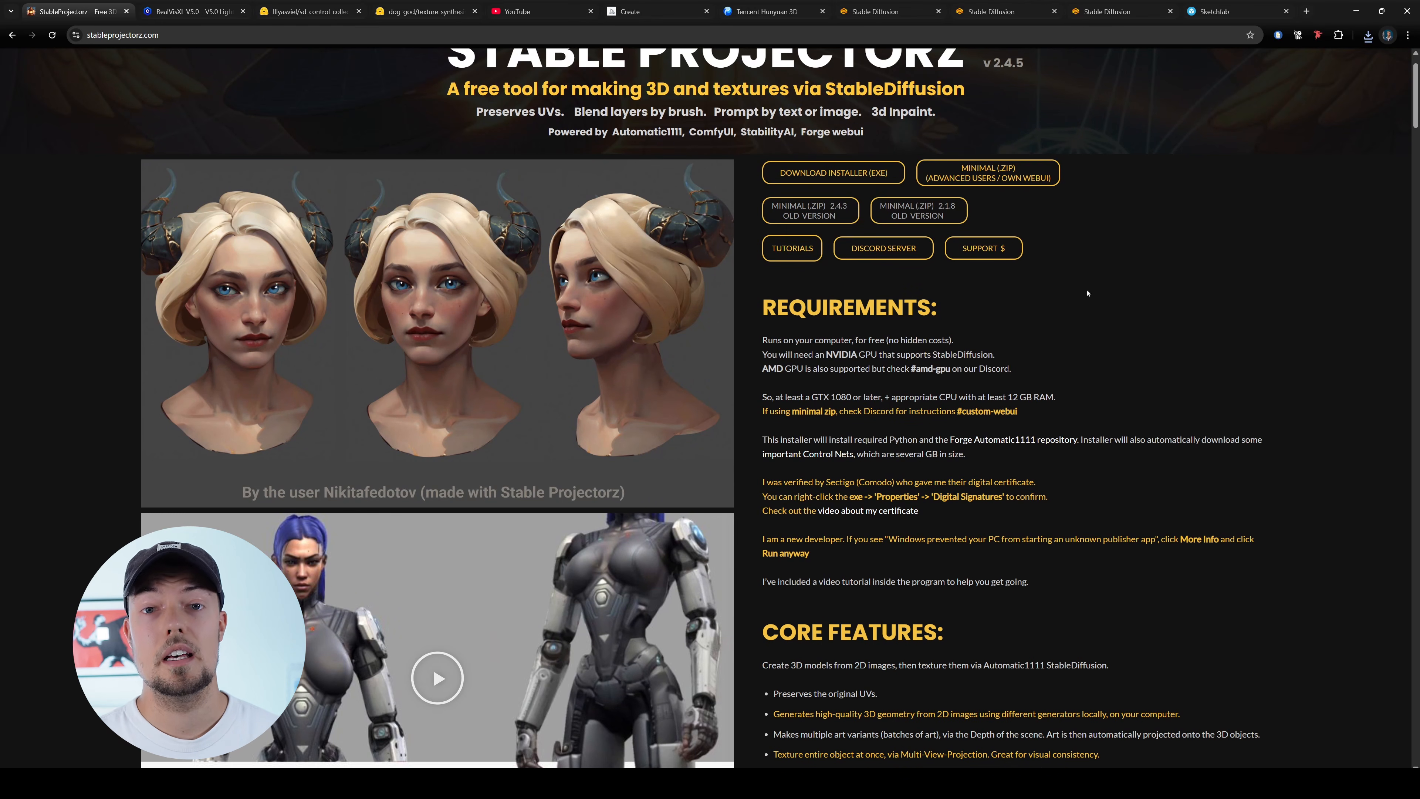
scroll(1001, 401, up, 1)
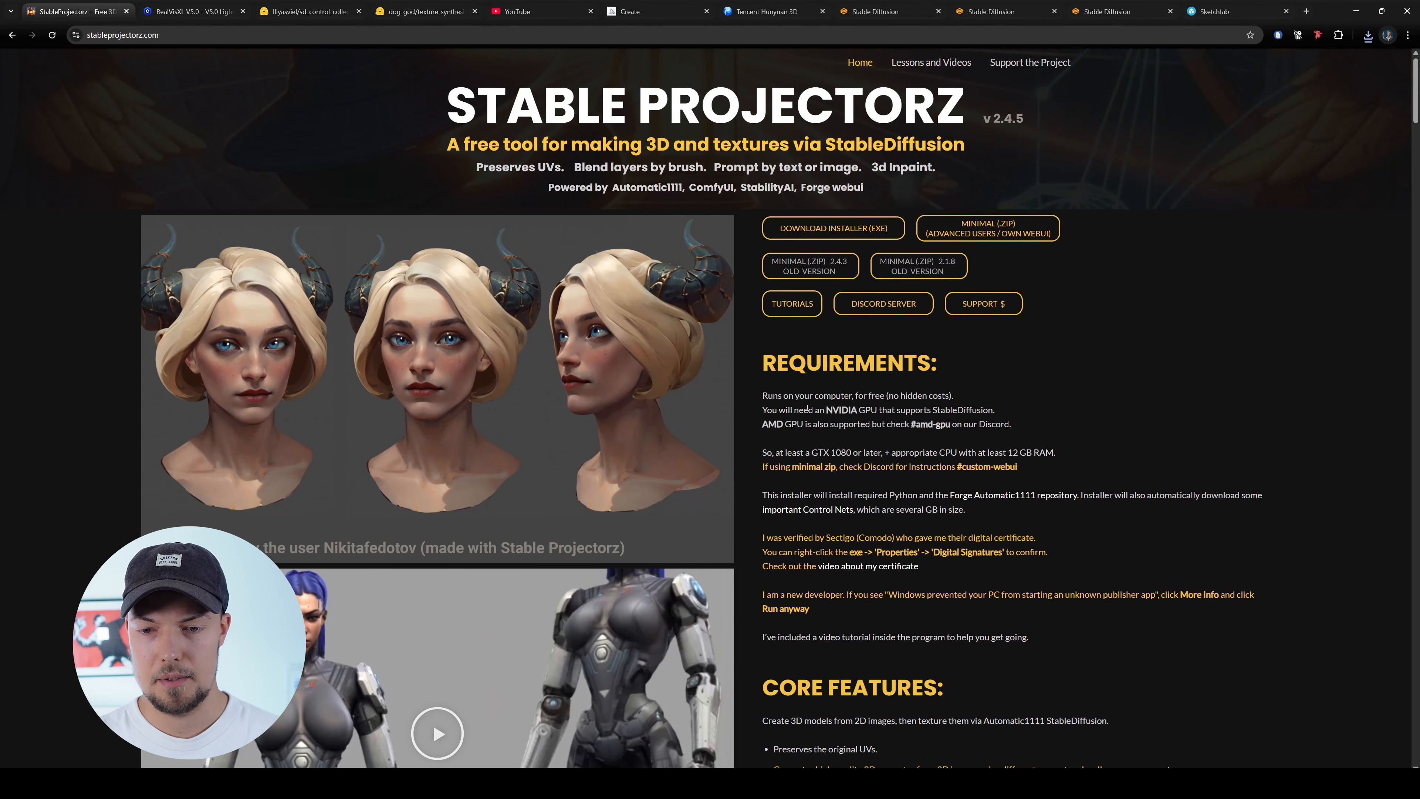
Examine the Requirements section for the supported GPUs, RAM, Forge installation and ControlNet download notes.
scroll(951, 386, down, 1)
drag(776, 397, 853, 397)
click(817, 397)
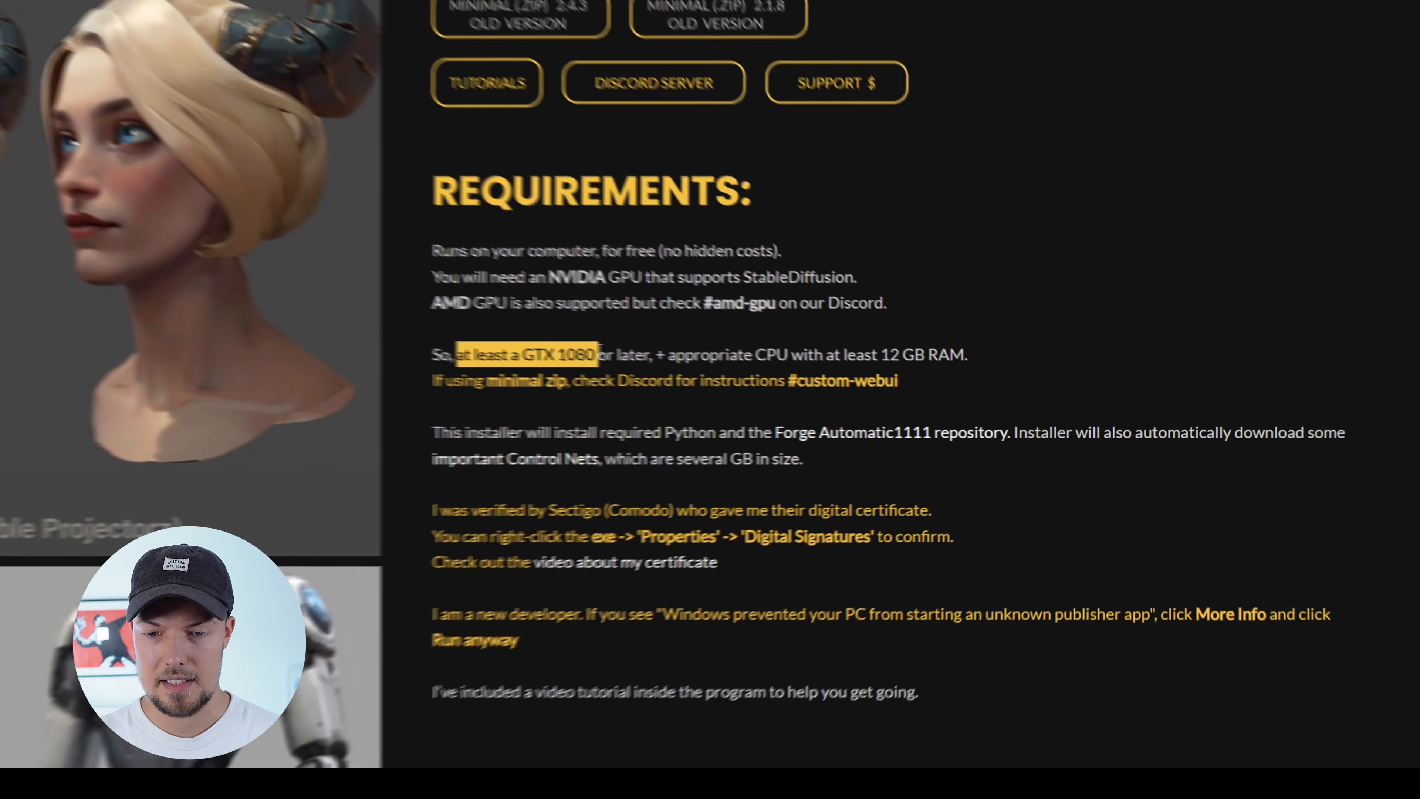
click(838, 368)
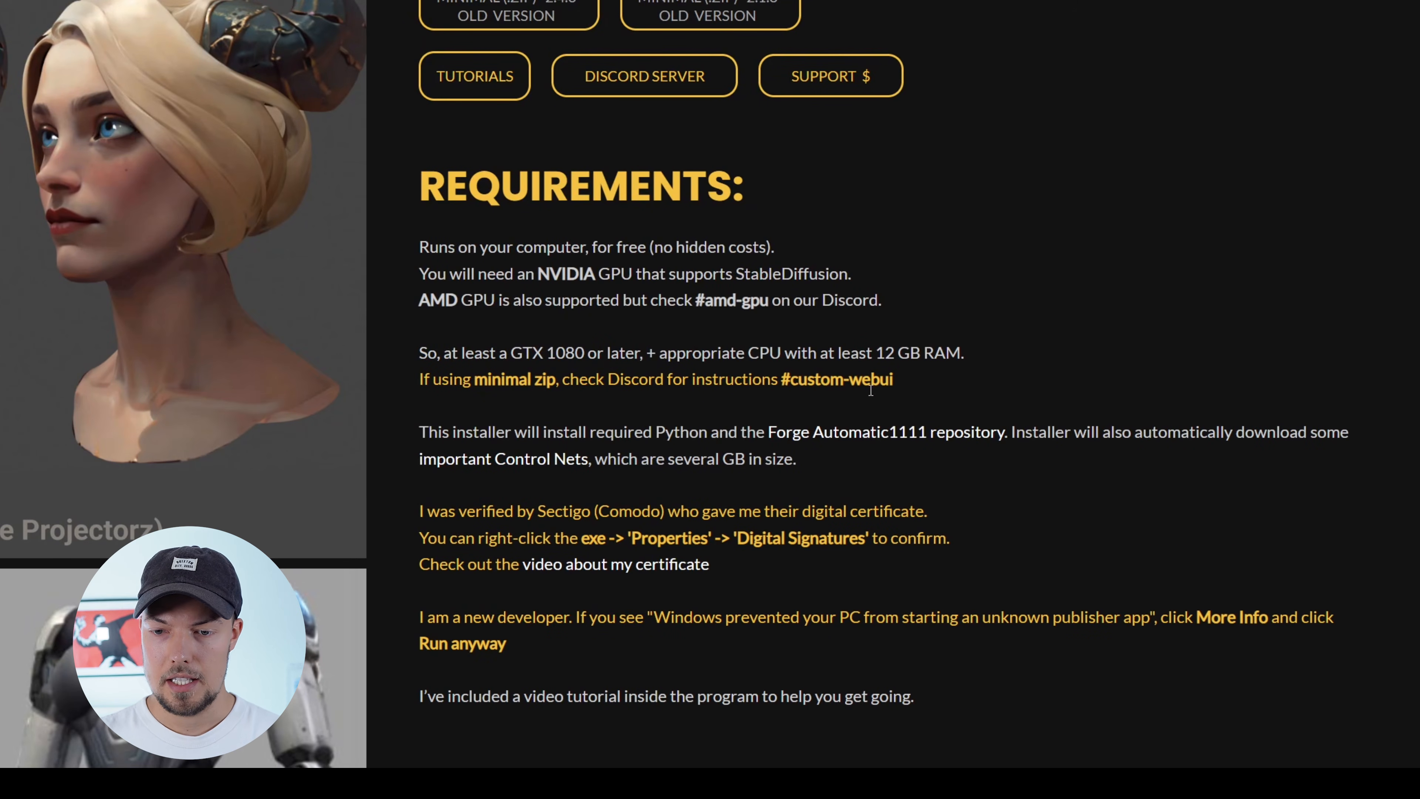
scroll(723, 374, down, 4)
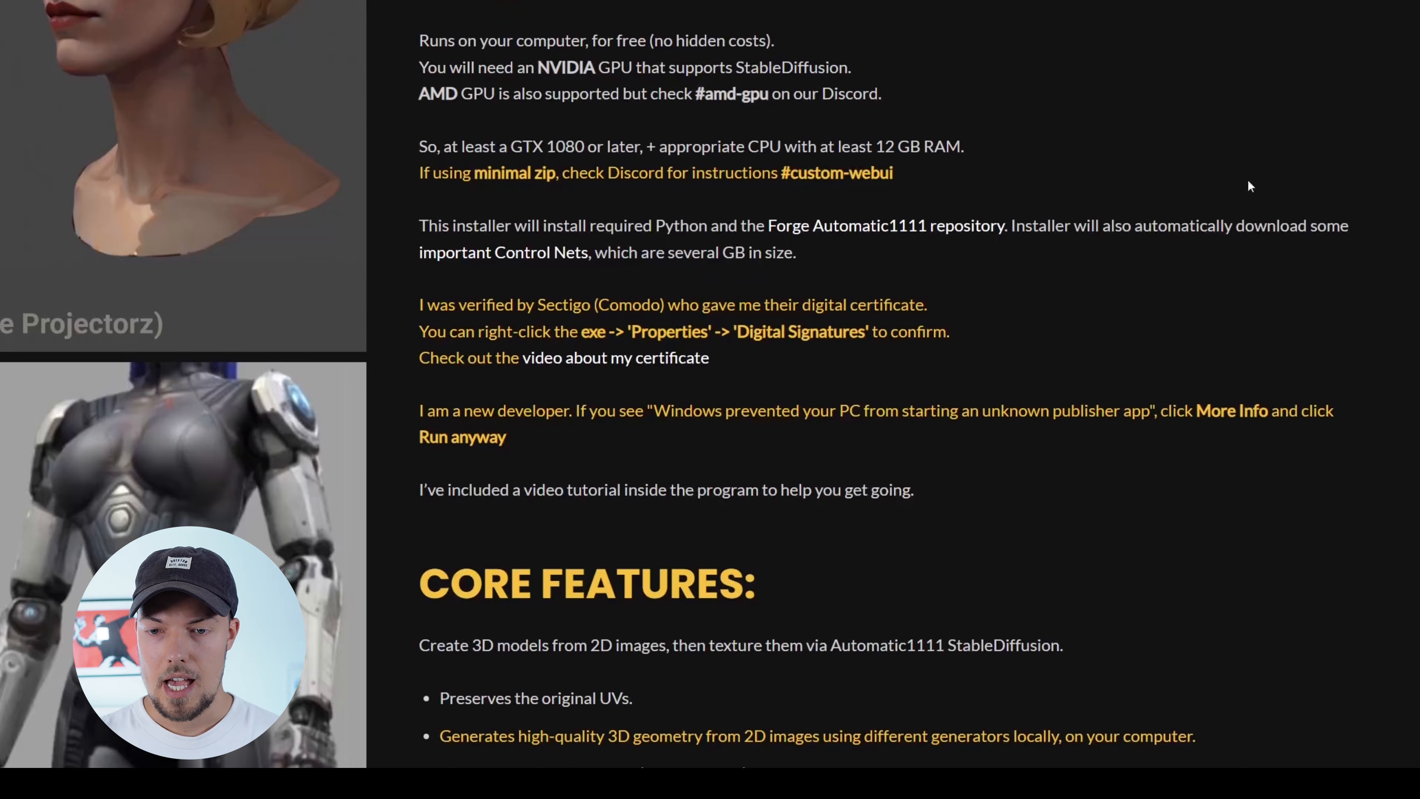
scroll(895, 192, up, 2)
drag(534, 170, 632, 171)
click(1206, 240)
drag(403, 197, 545, 208)
click(1125, 231)
scroll(1125, 260, up, 3)
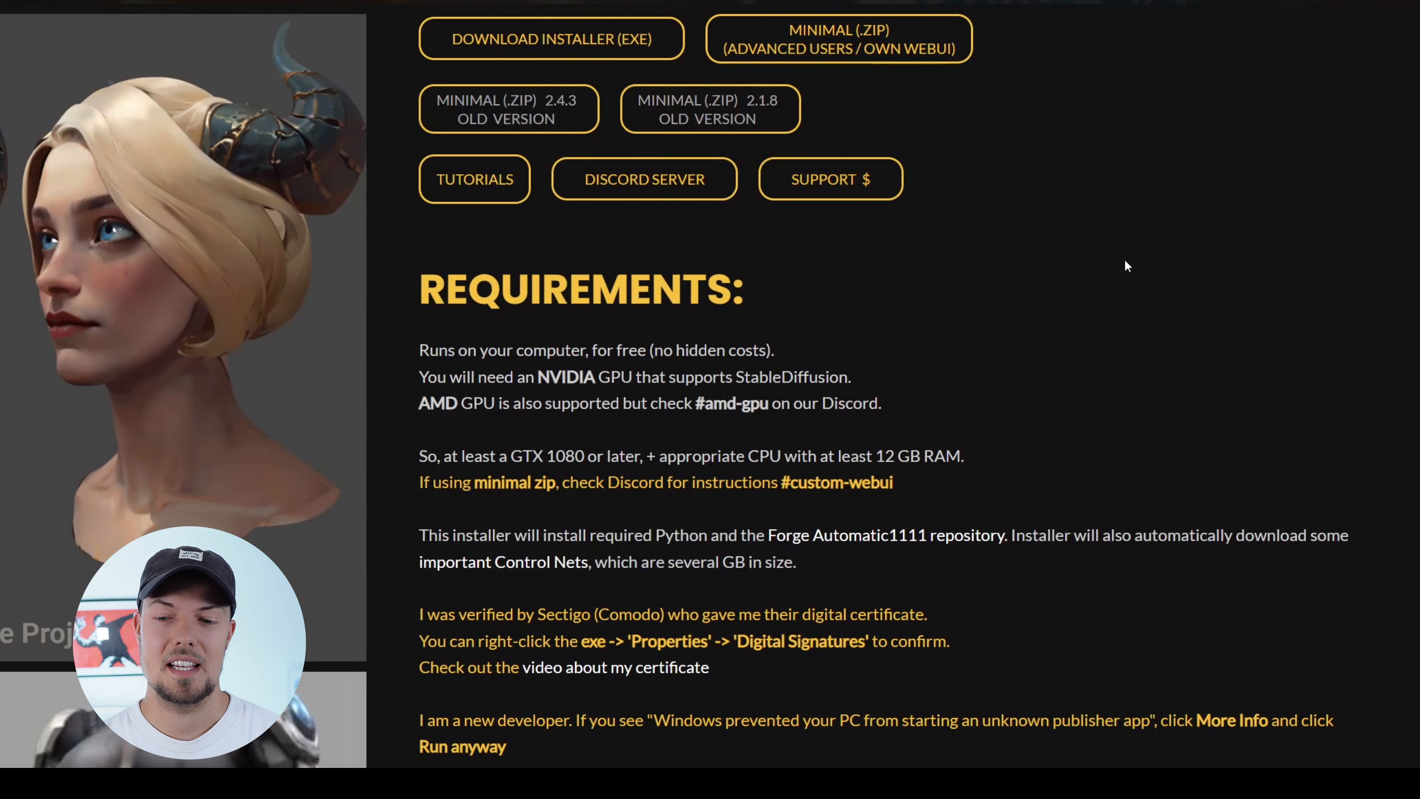
drag(696, 413, 872, 413)
click(1196, 460)
scroll(1196, 460, down, 1)
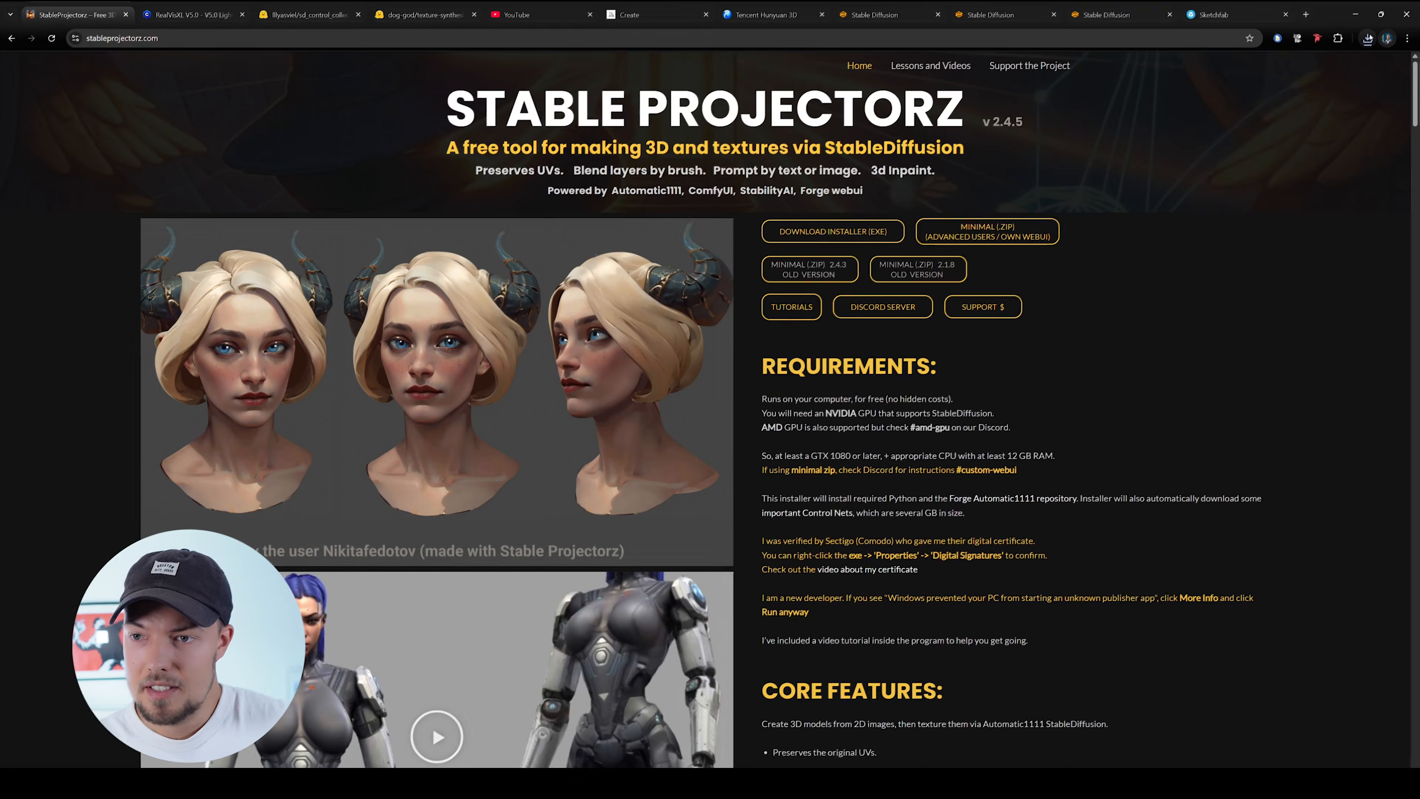
Show the downloaded StableProjectorz installer in its folder from the download history.
click(1368, 35)
mouse_move(1321, 96)
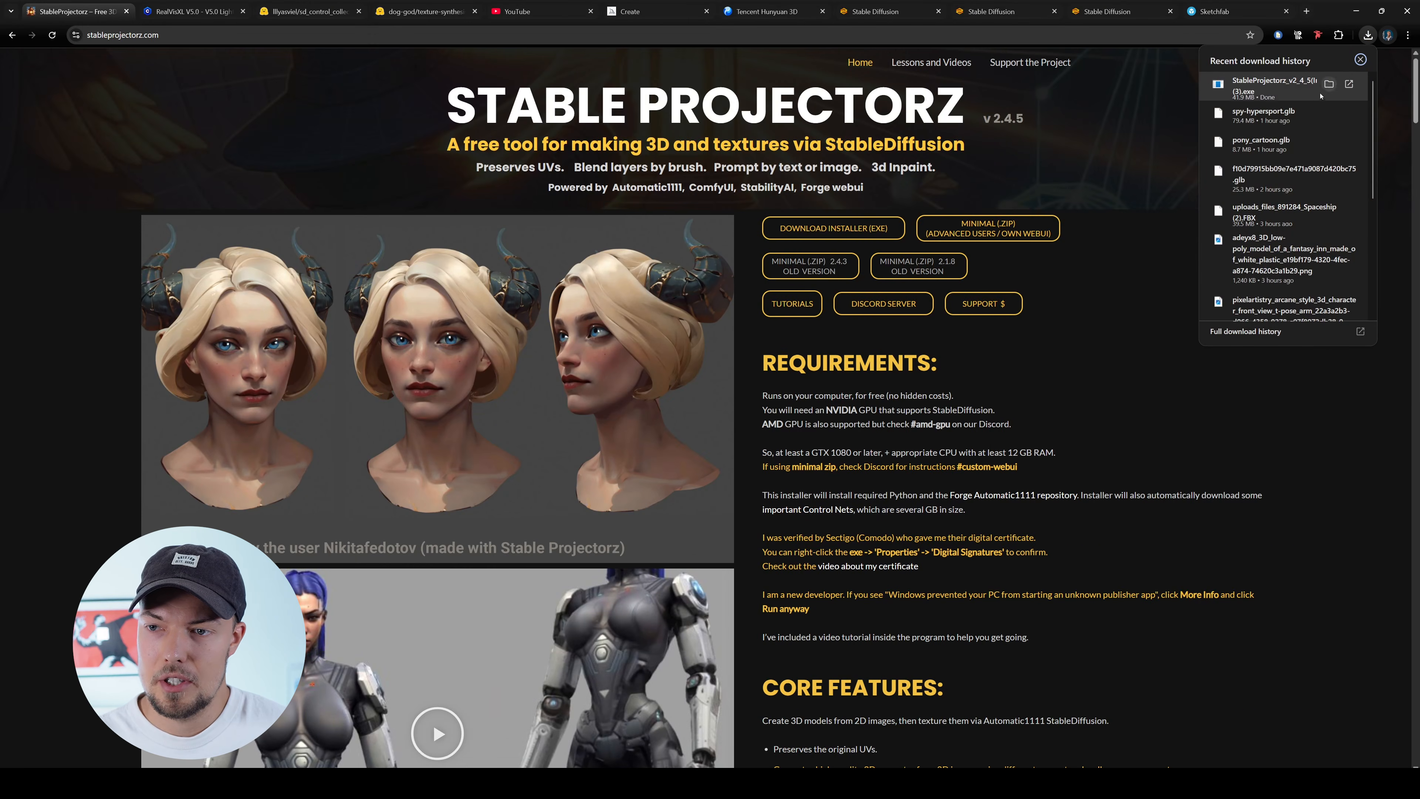
click(1330, 84)
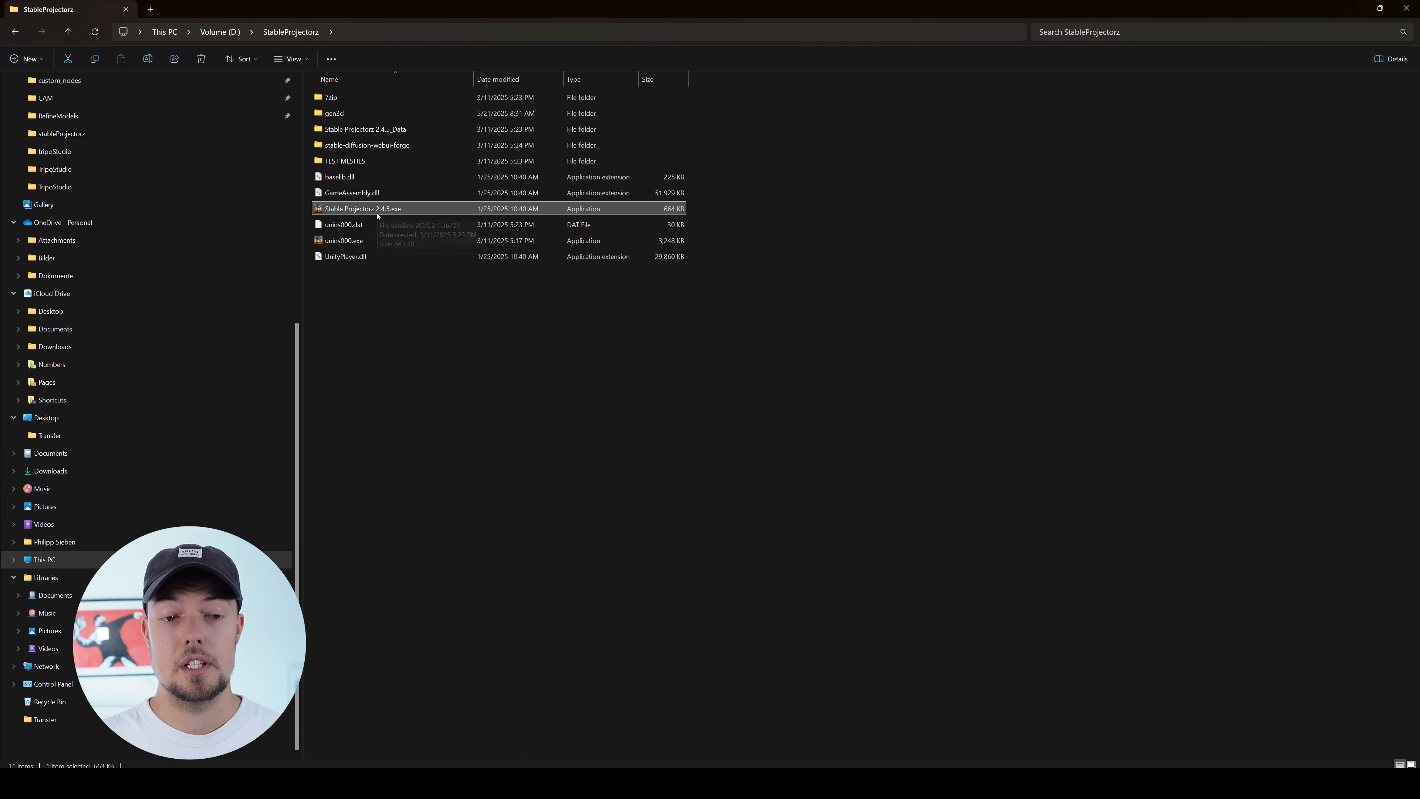
Launch Stable Projectorz 2.4.5.exe from the StableProjectorz folder on drive D and maximize its window.
double_click(400, 213)
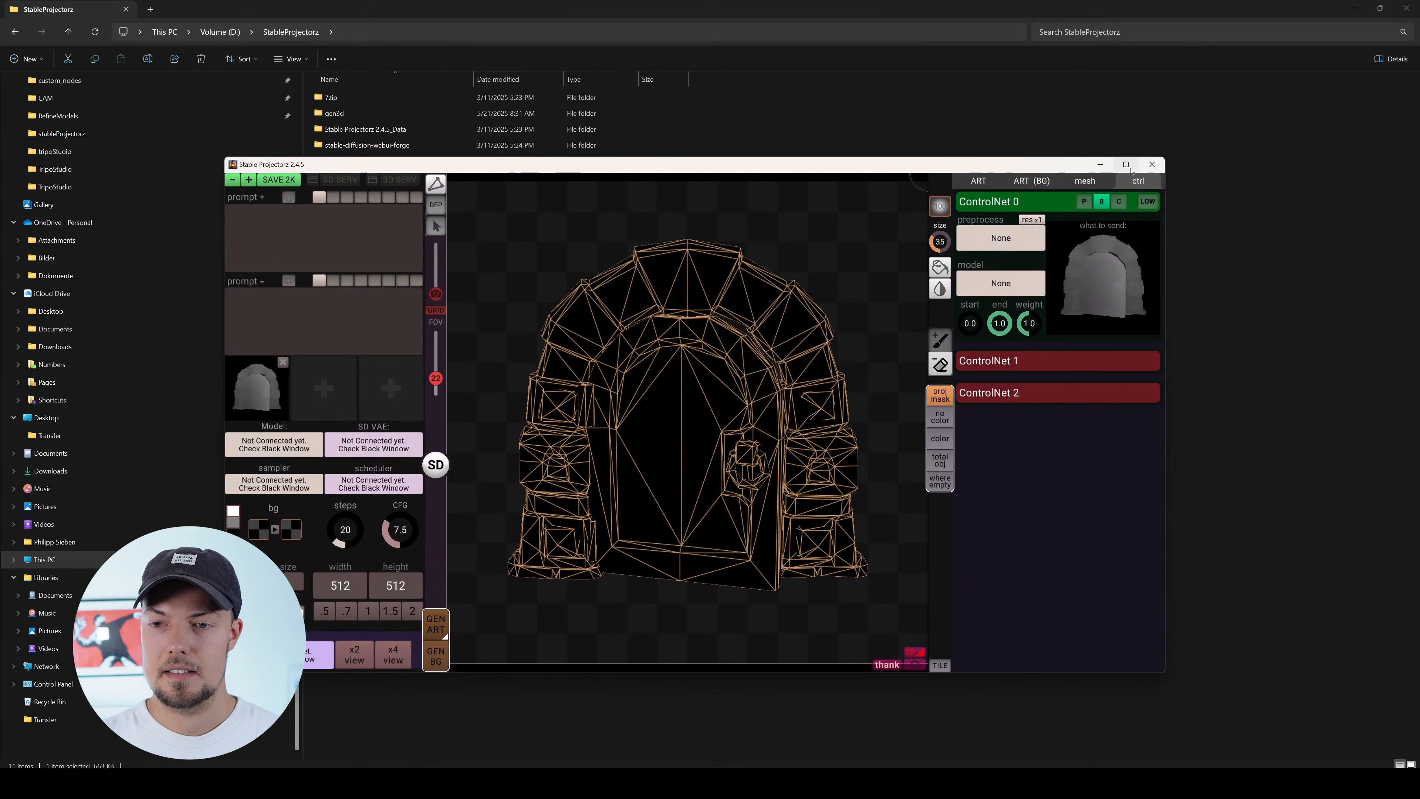
click(1127, 166)
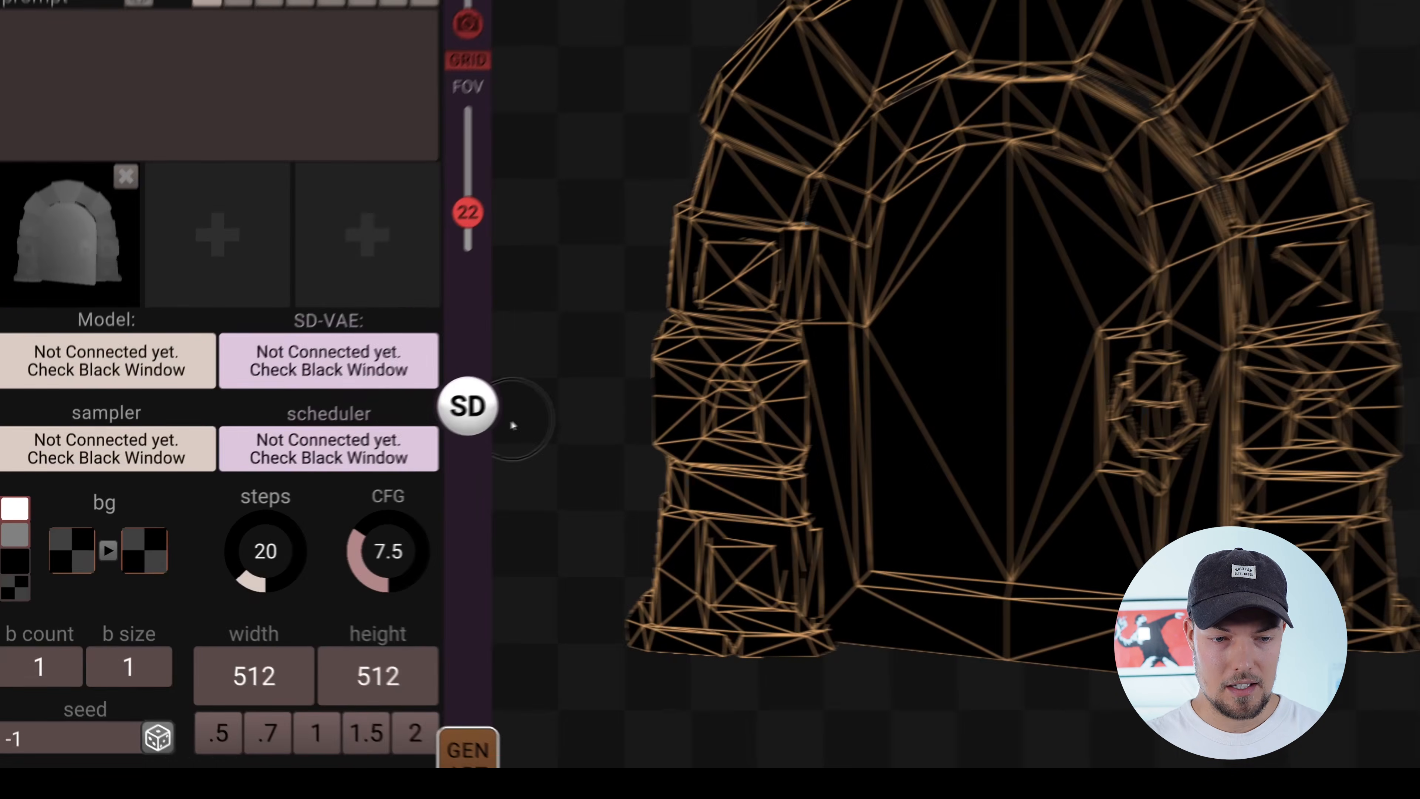
Switch from SD to 3D generation mode and open the catalogue of available 3D generators.
mouse_move(320, 465)
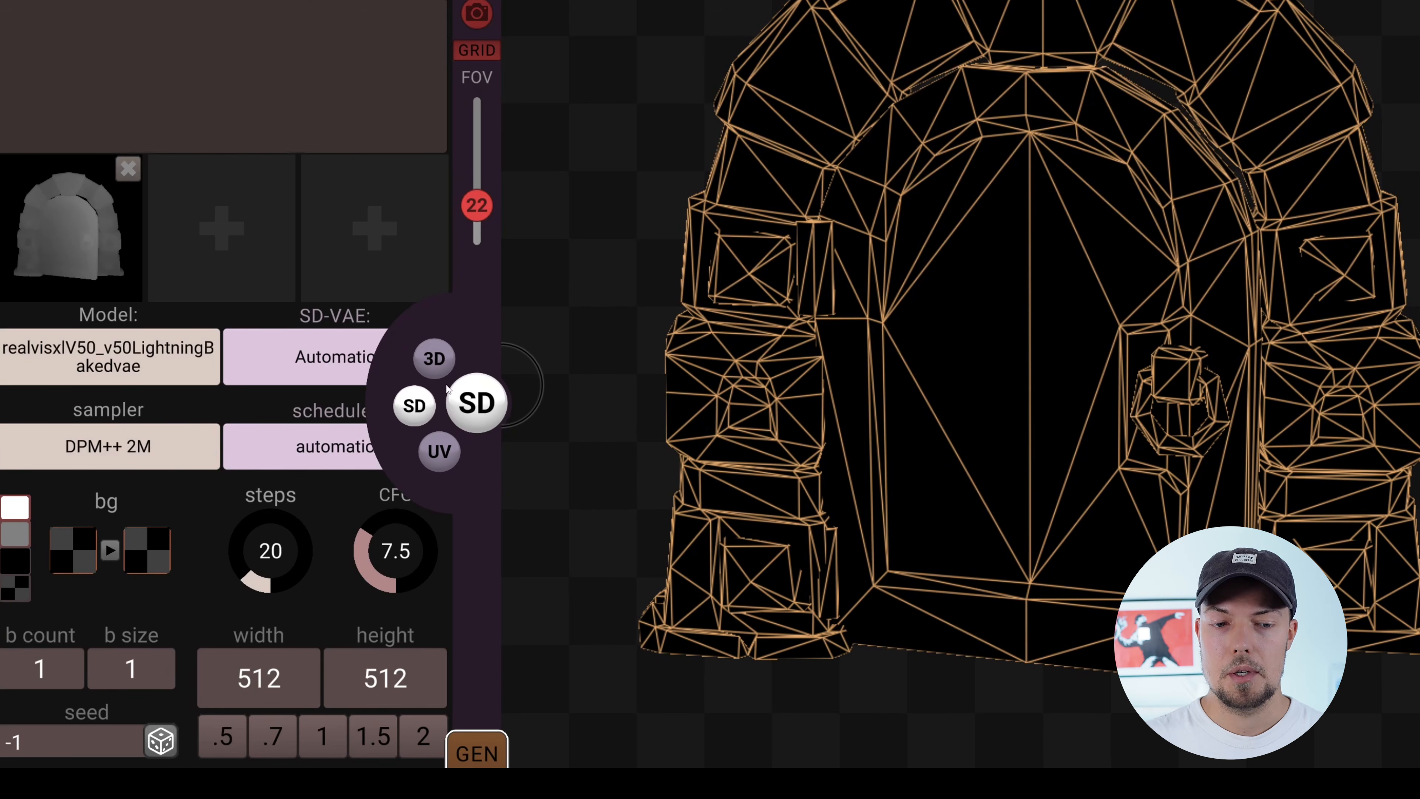
click(443, 364)
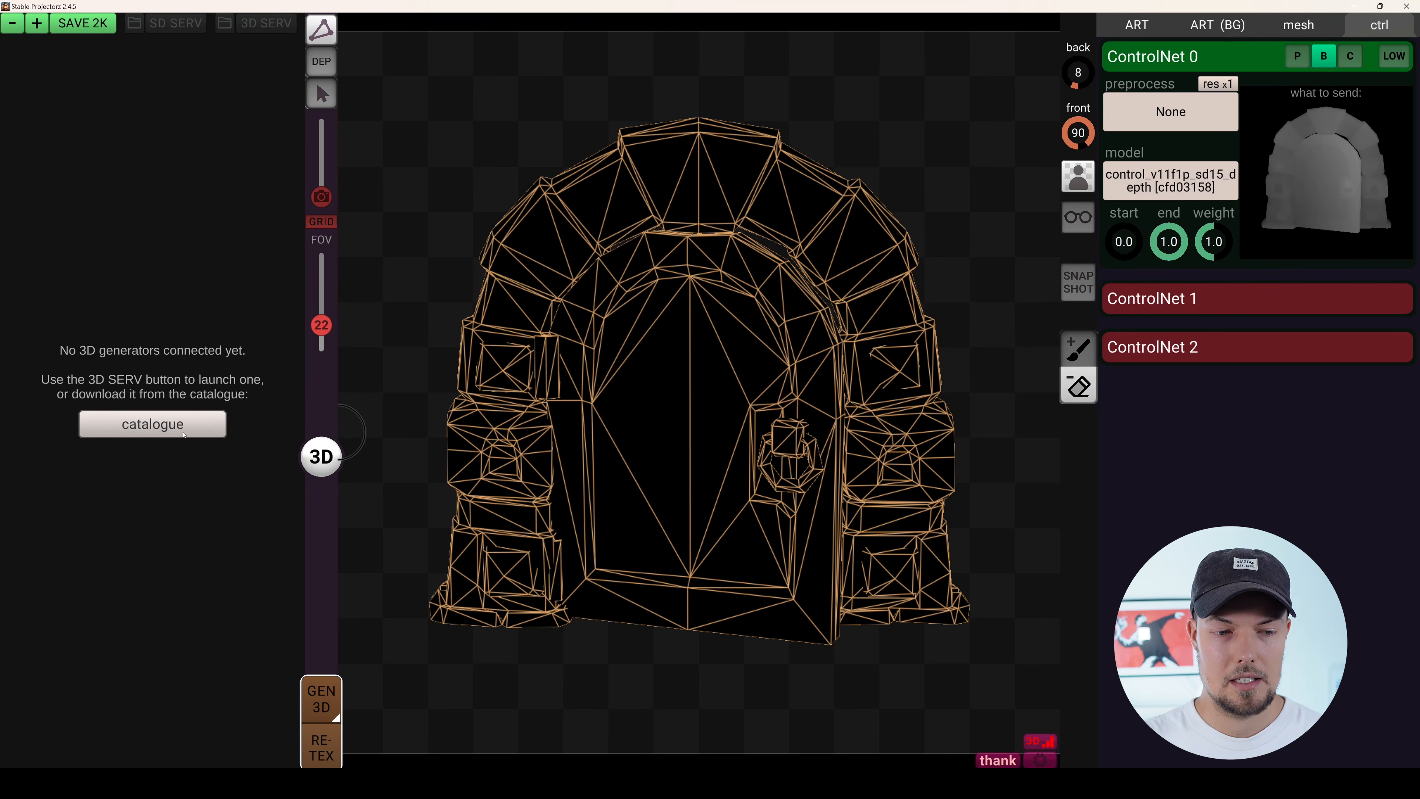
click(186, 431)
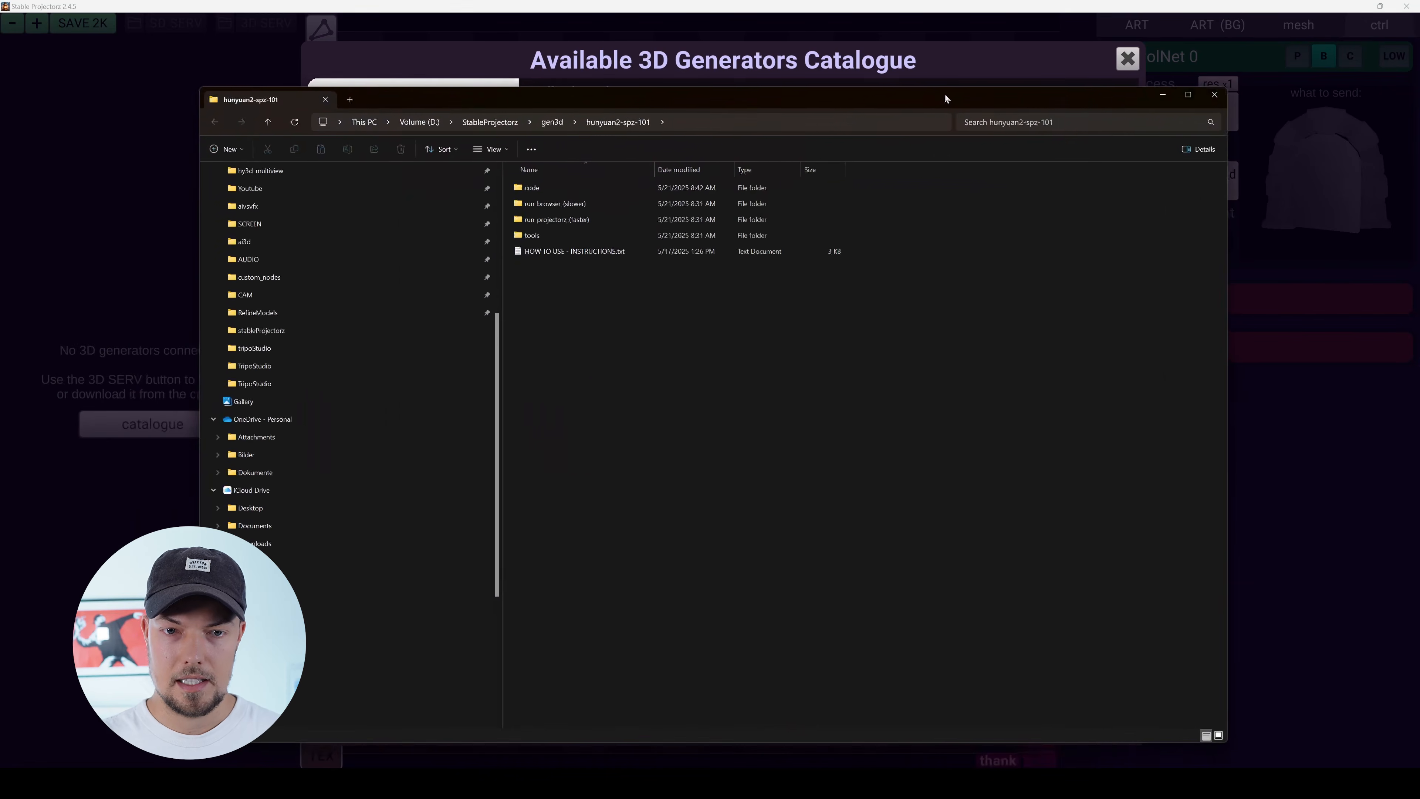
Read HOW TO USE - INSTRUCTIONS.txt in the hunyuan2-spz-101 folder for which launcher suits which GPU, and close it.
drag(642, 101, 466, 127)
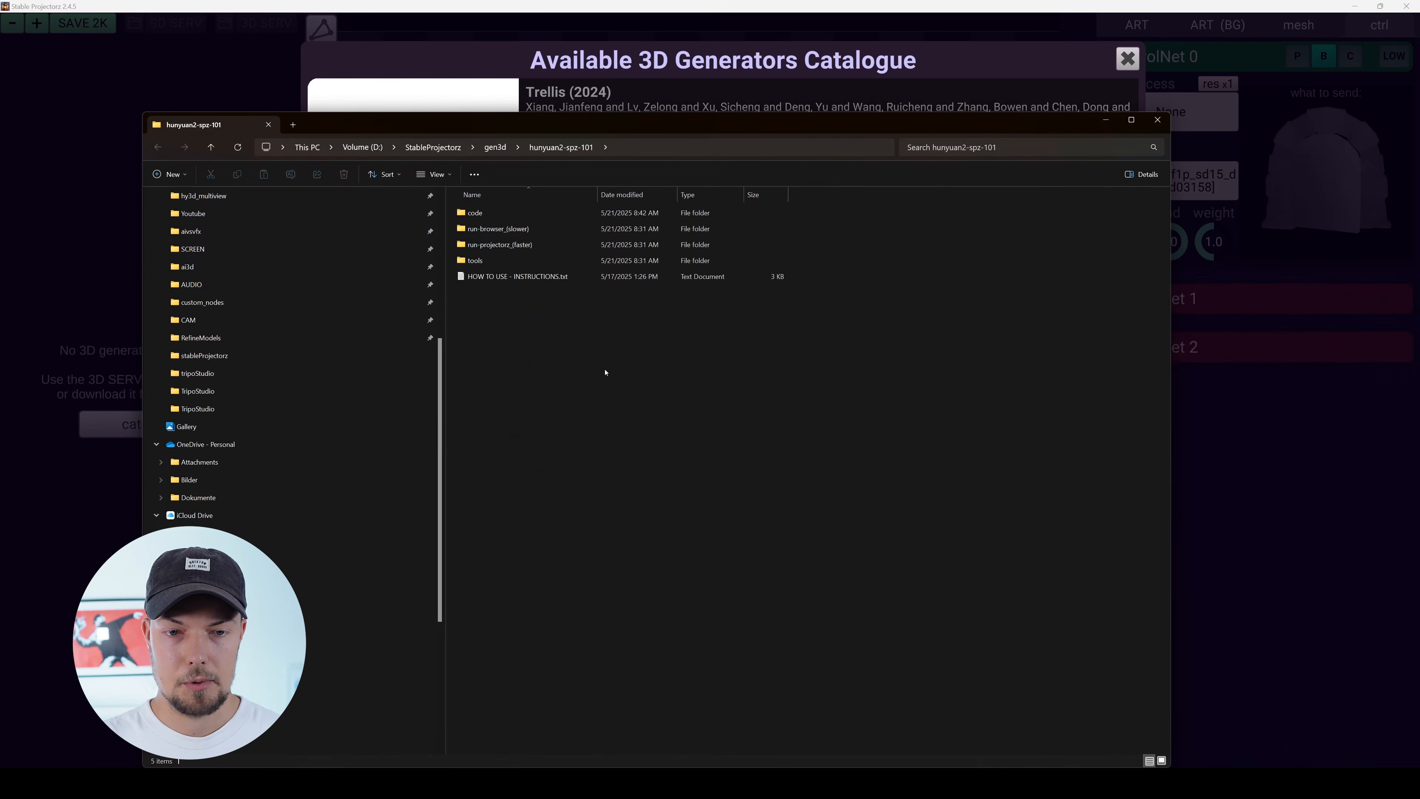
click(530, 247)
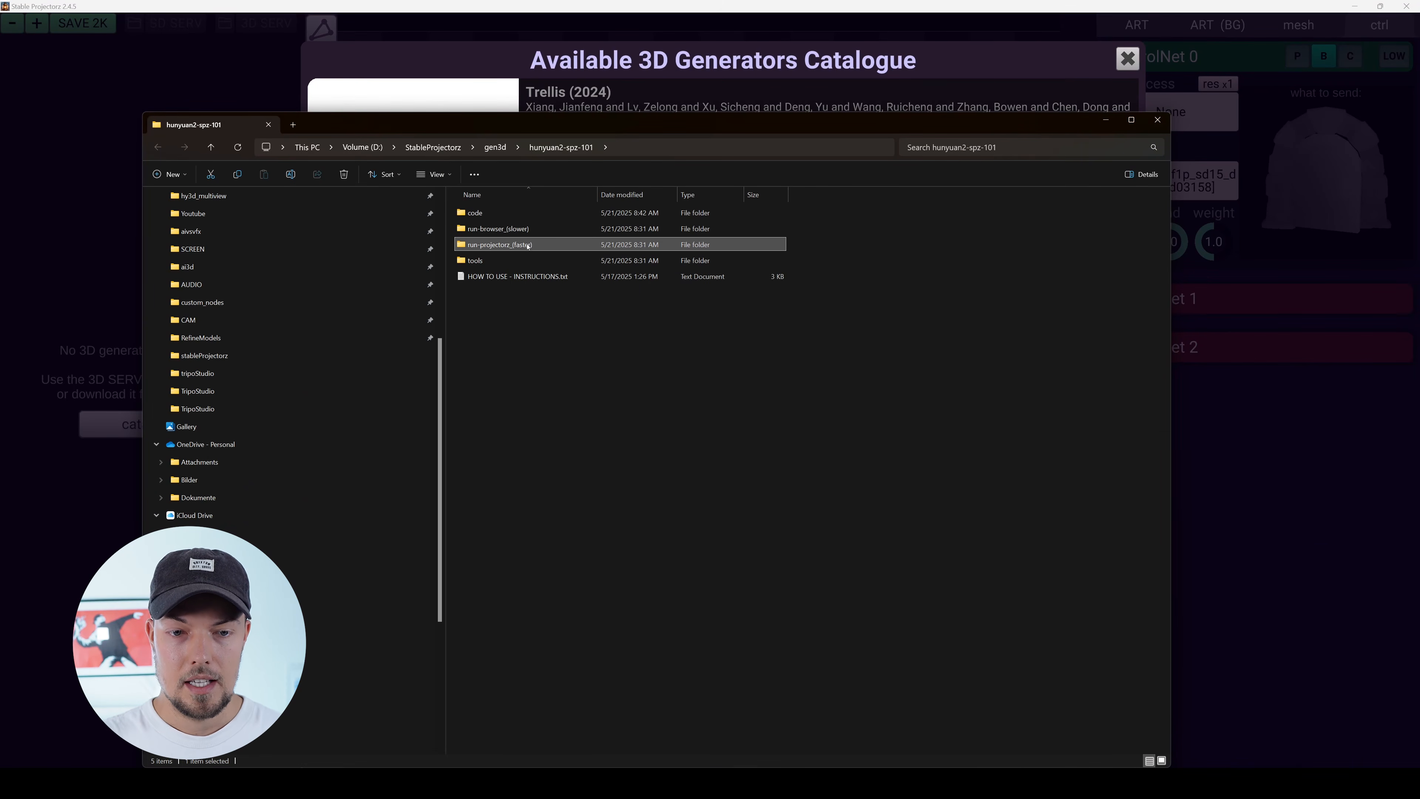
click(506, 229)
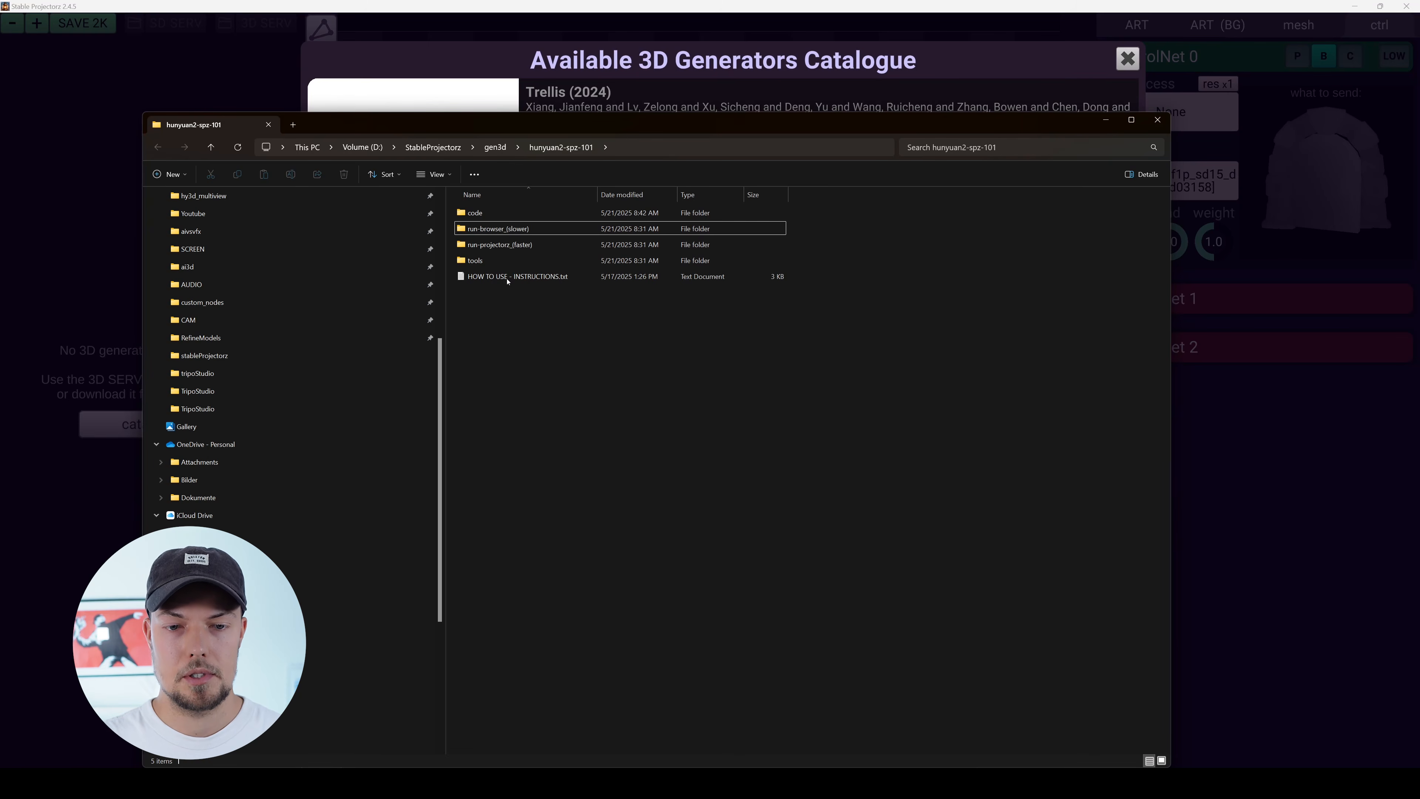
click(529, 245)
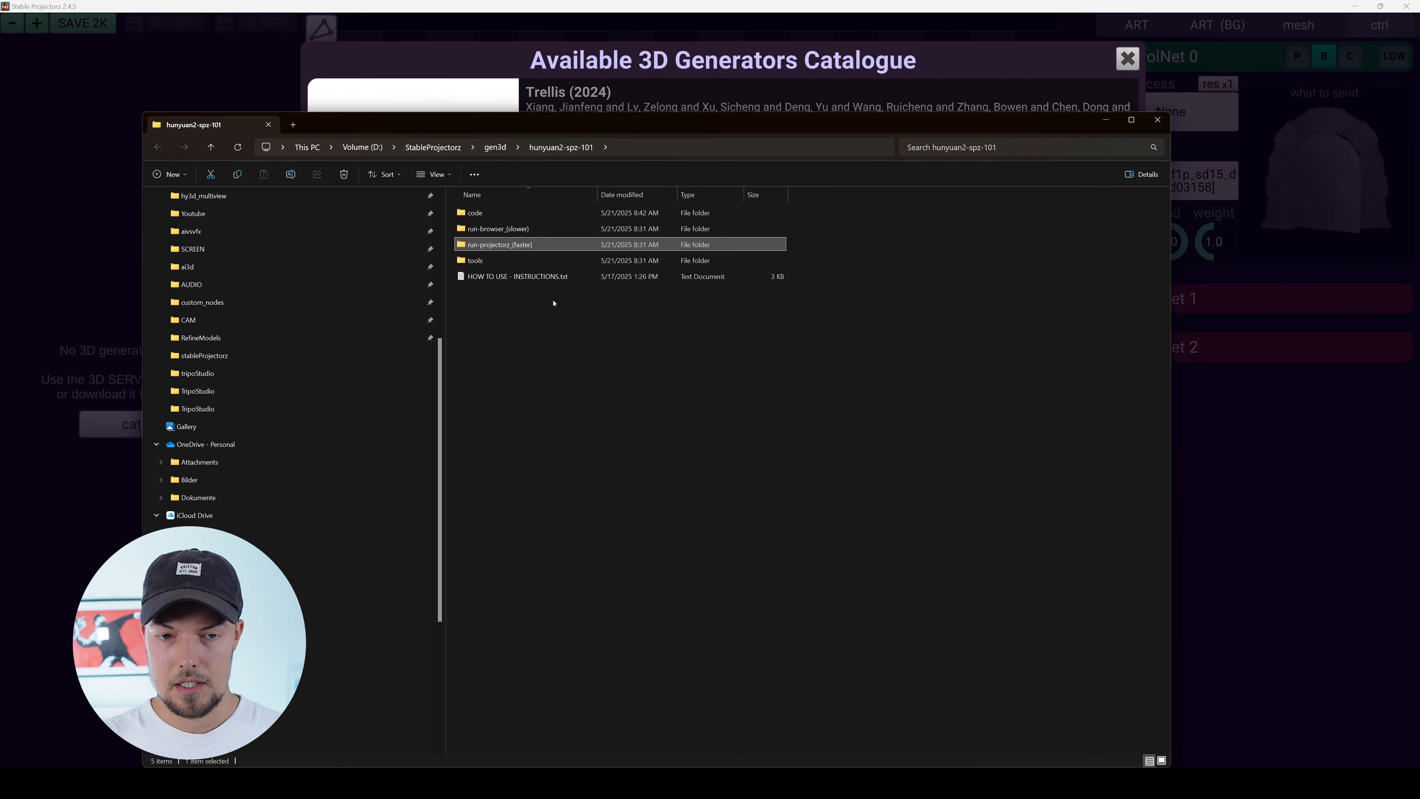
click(551, 277)
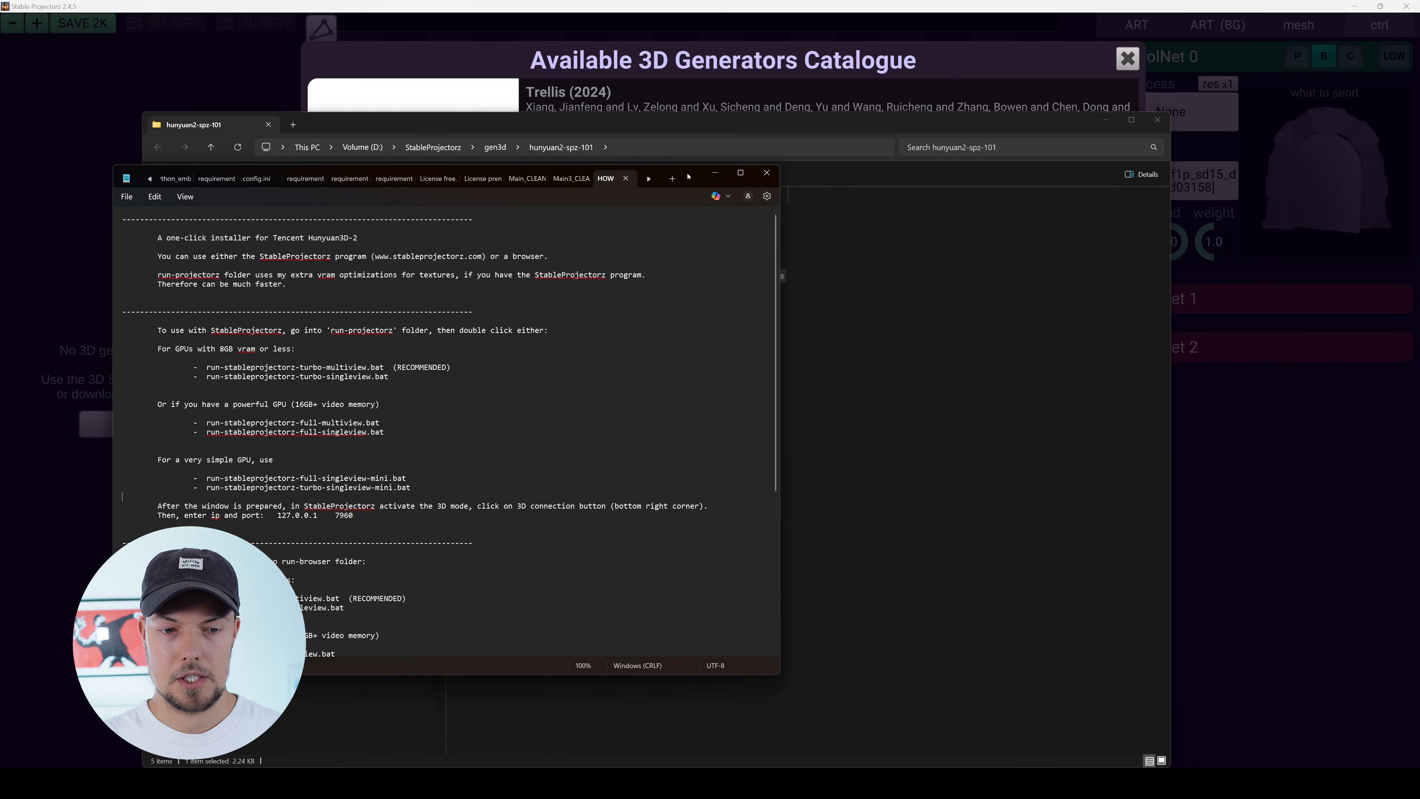
drag(688, 176, 1009, 192)
scroll(968, 460, down, 7)
scroll(969, 460, up, 7)
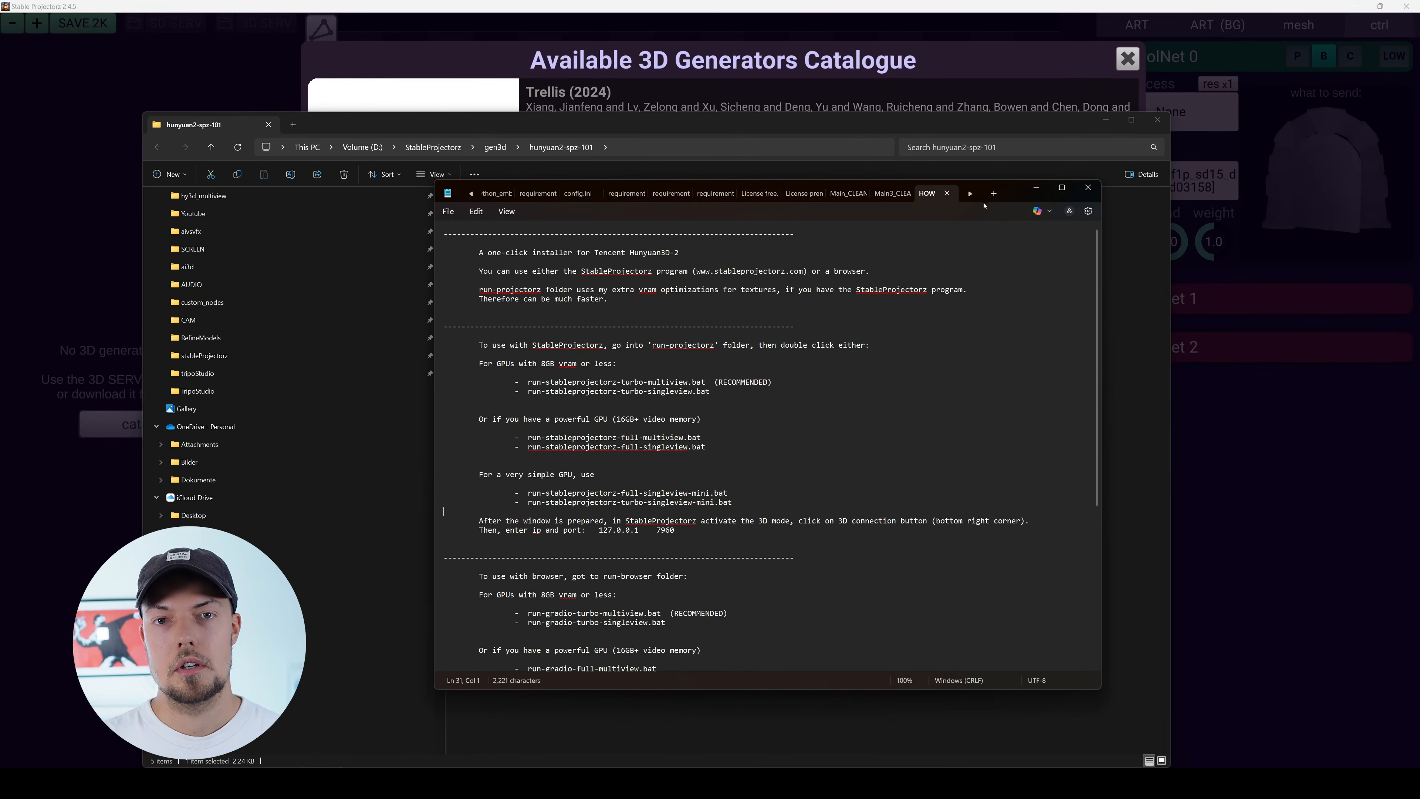
click(1088, 188)
Open the run-projectorz_(faster) folder and shrink its window so the catalogue shows behind it.
click(520, 244)
drag(694, 697, 453, 364)
click(612, 701)
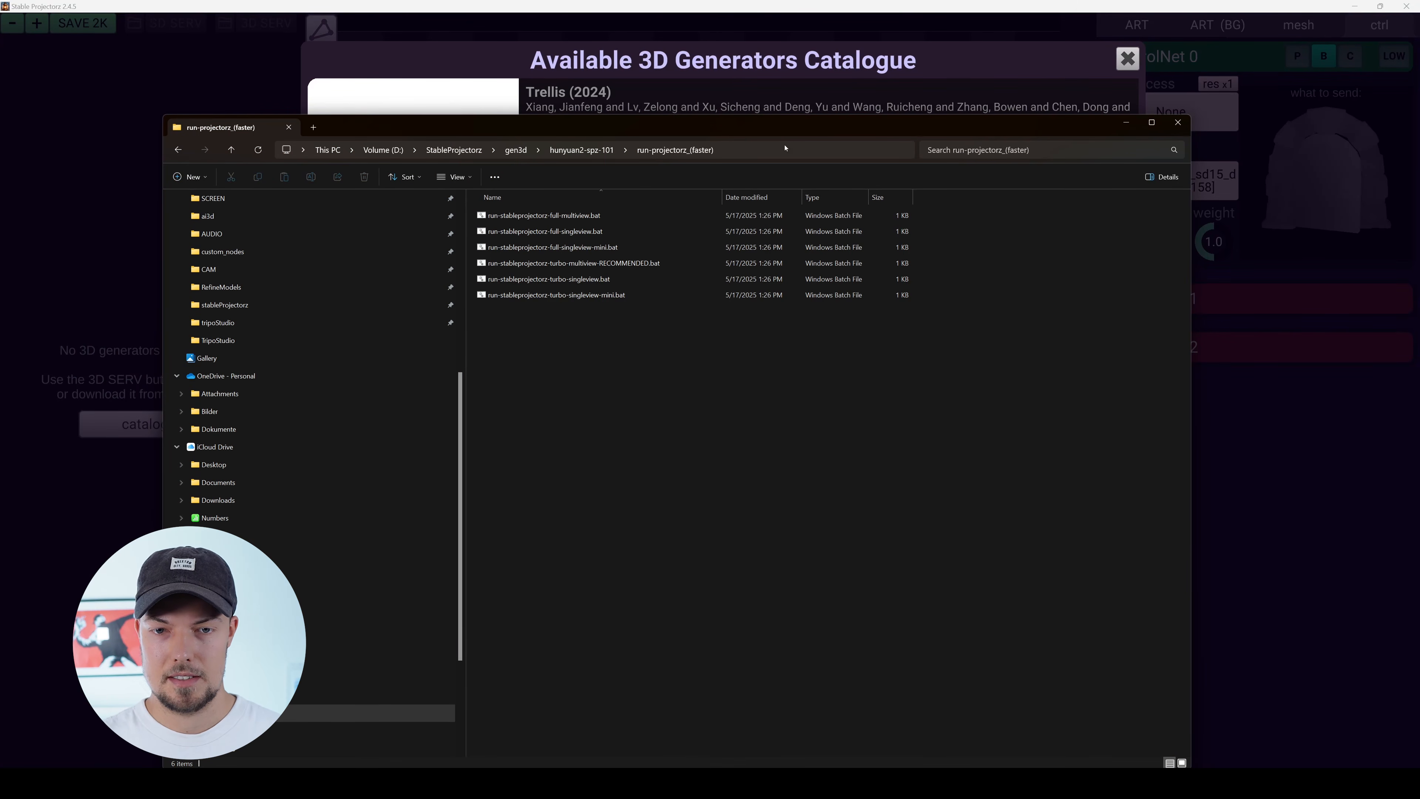
drag(722, 116, 684, 189)
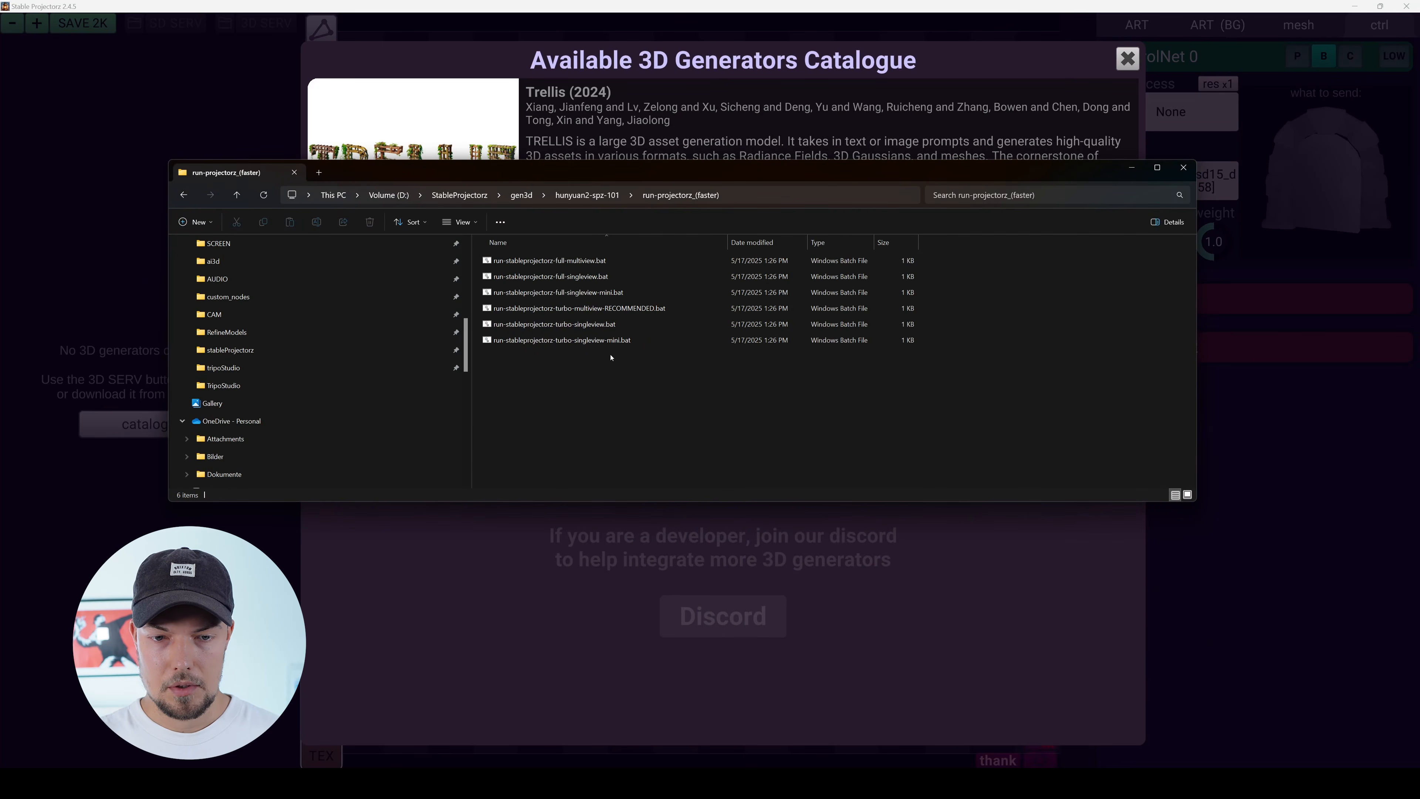
Run run-stableprojectorz-turbo-singleview.bat to start the Hunyuan3D server and move its console window off the file list.
click(585, 260)
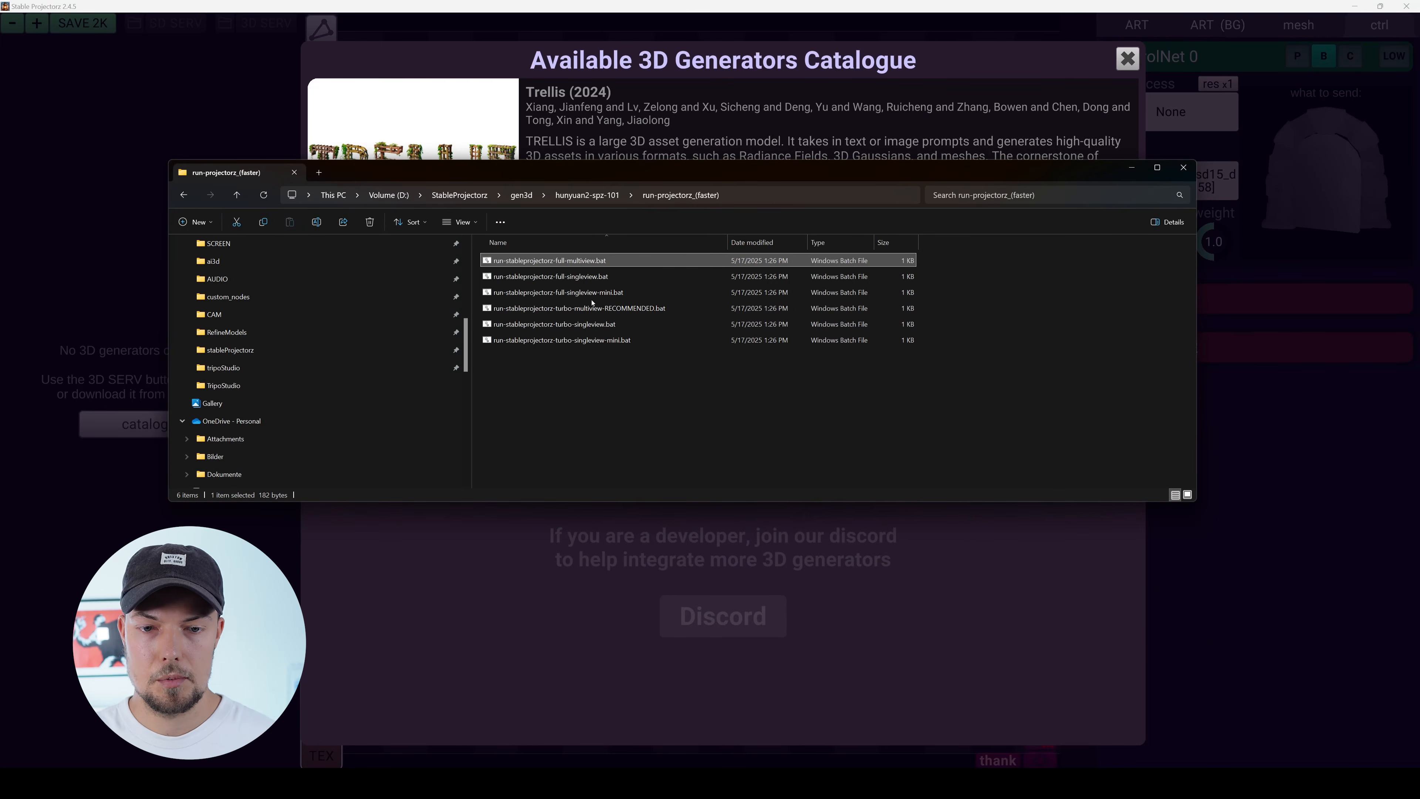
click(800, 306)
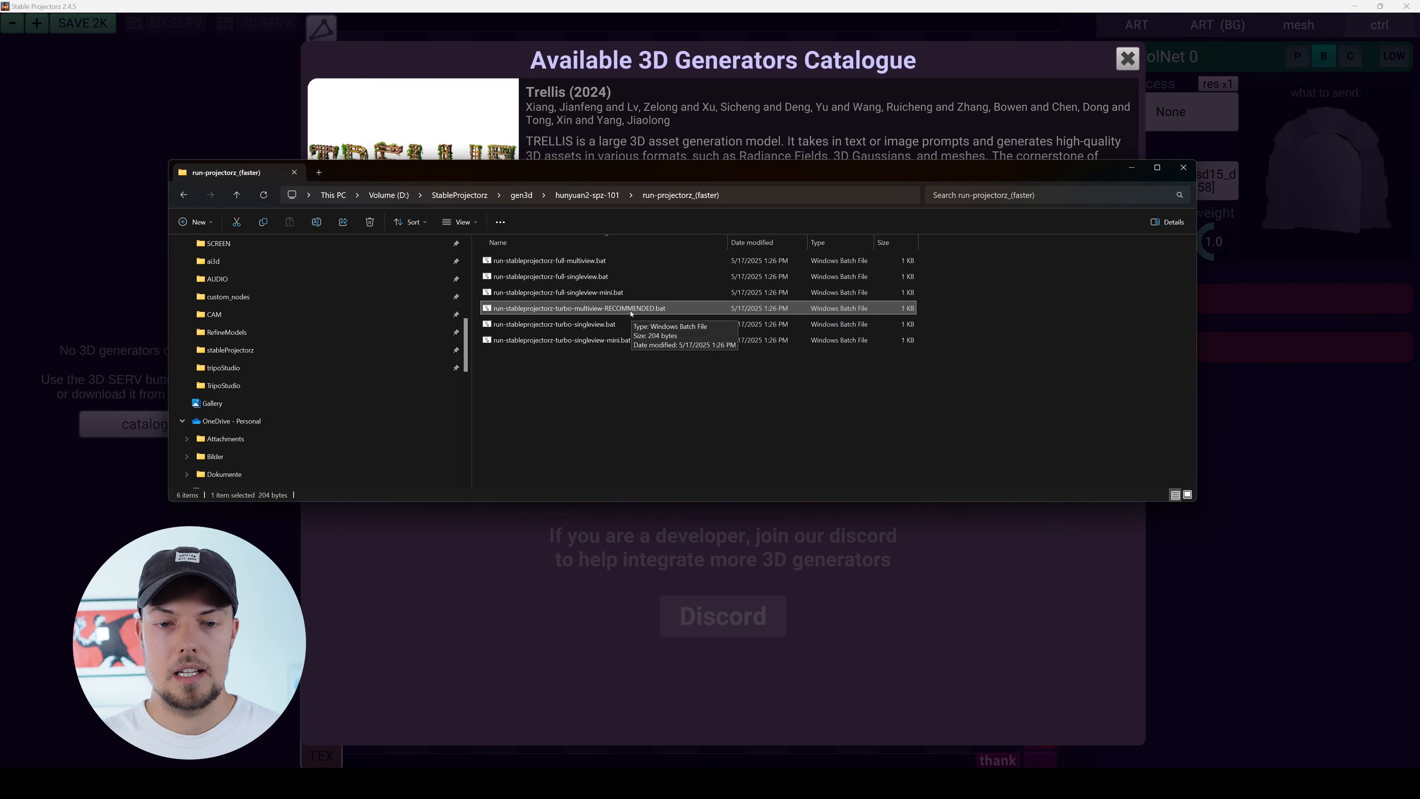
click(598, 339)
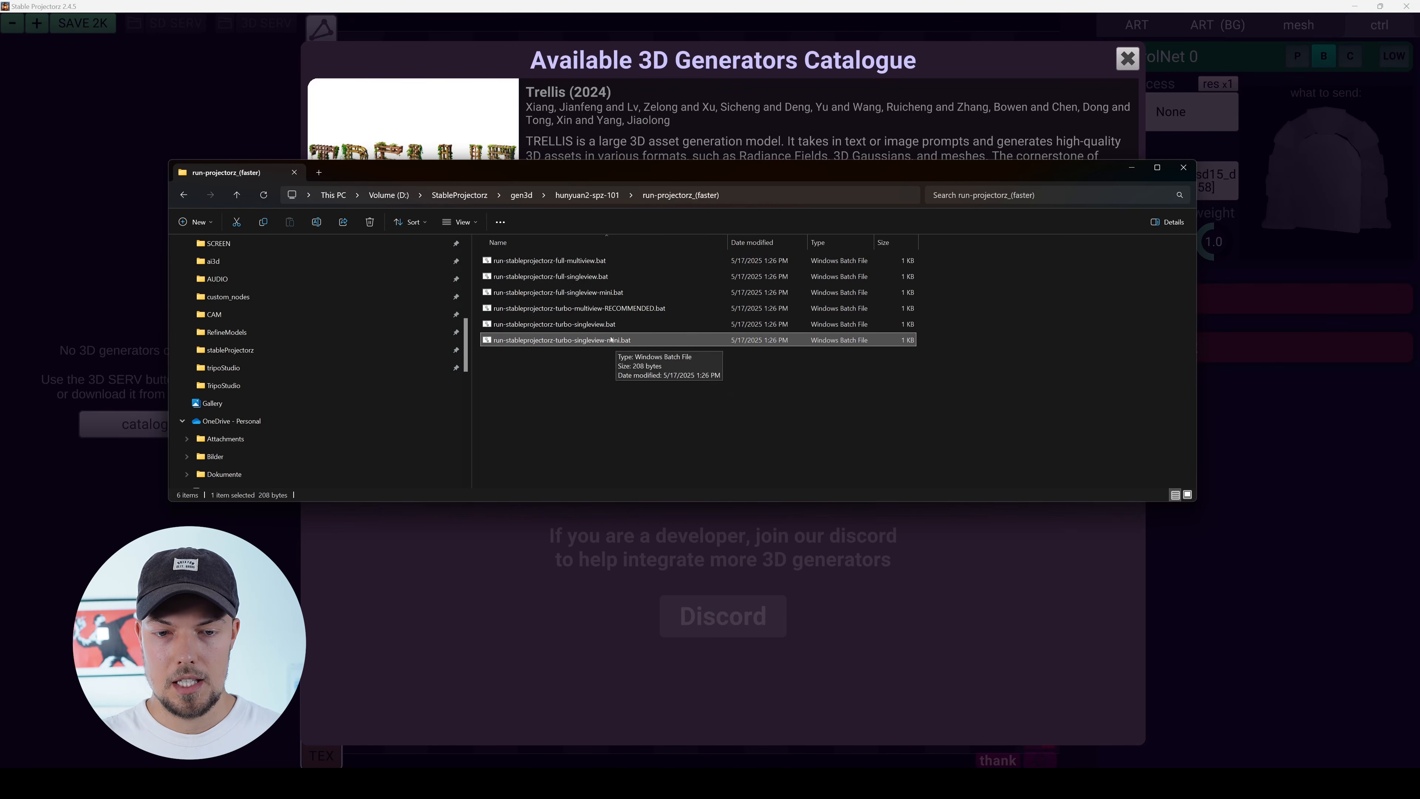
click(601, 324)
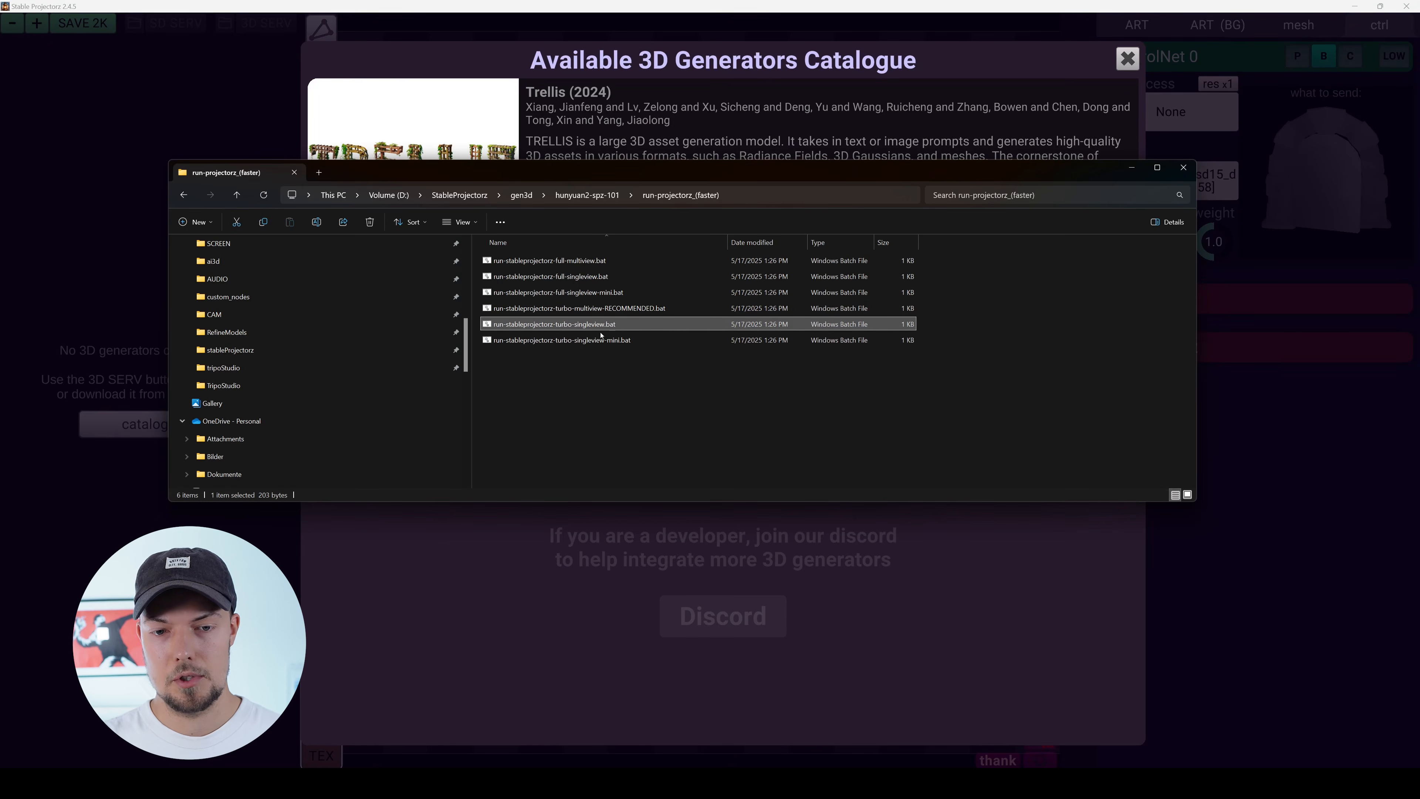
click(609, 415)
double_click(593, 325)
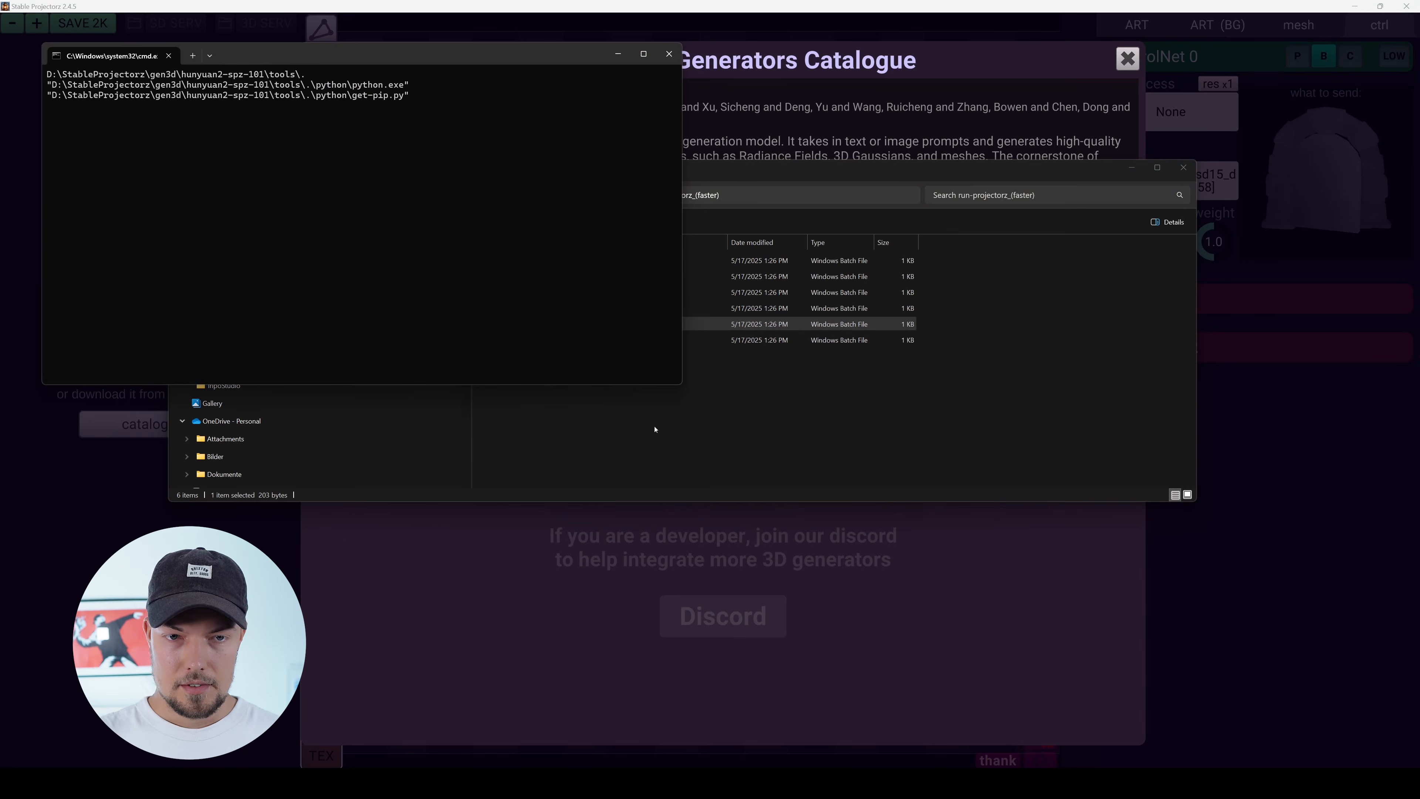
drag(510, 67, 1171, 260)
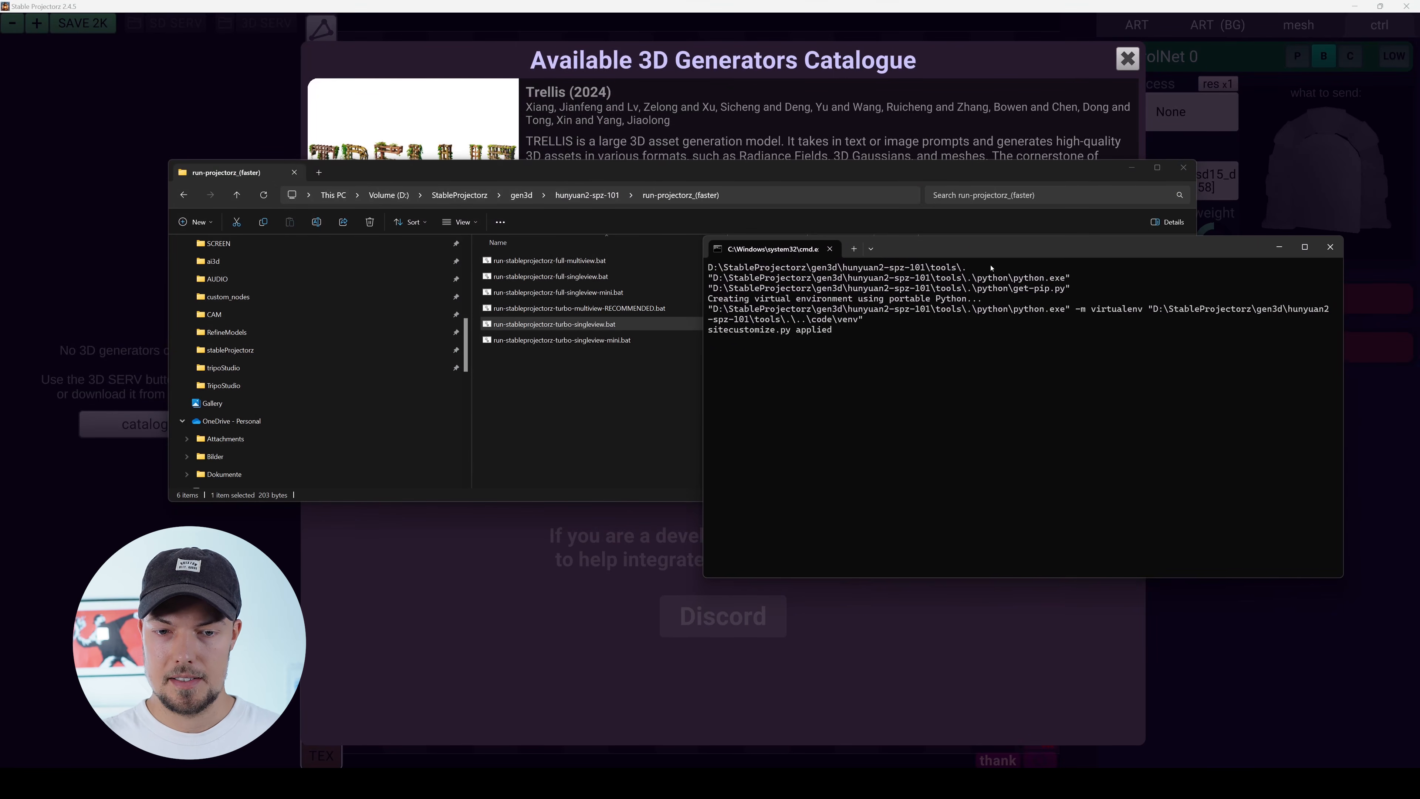
drag(1000, 246, 837, 243)
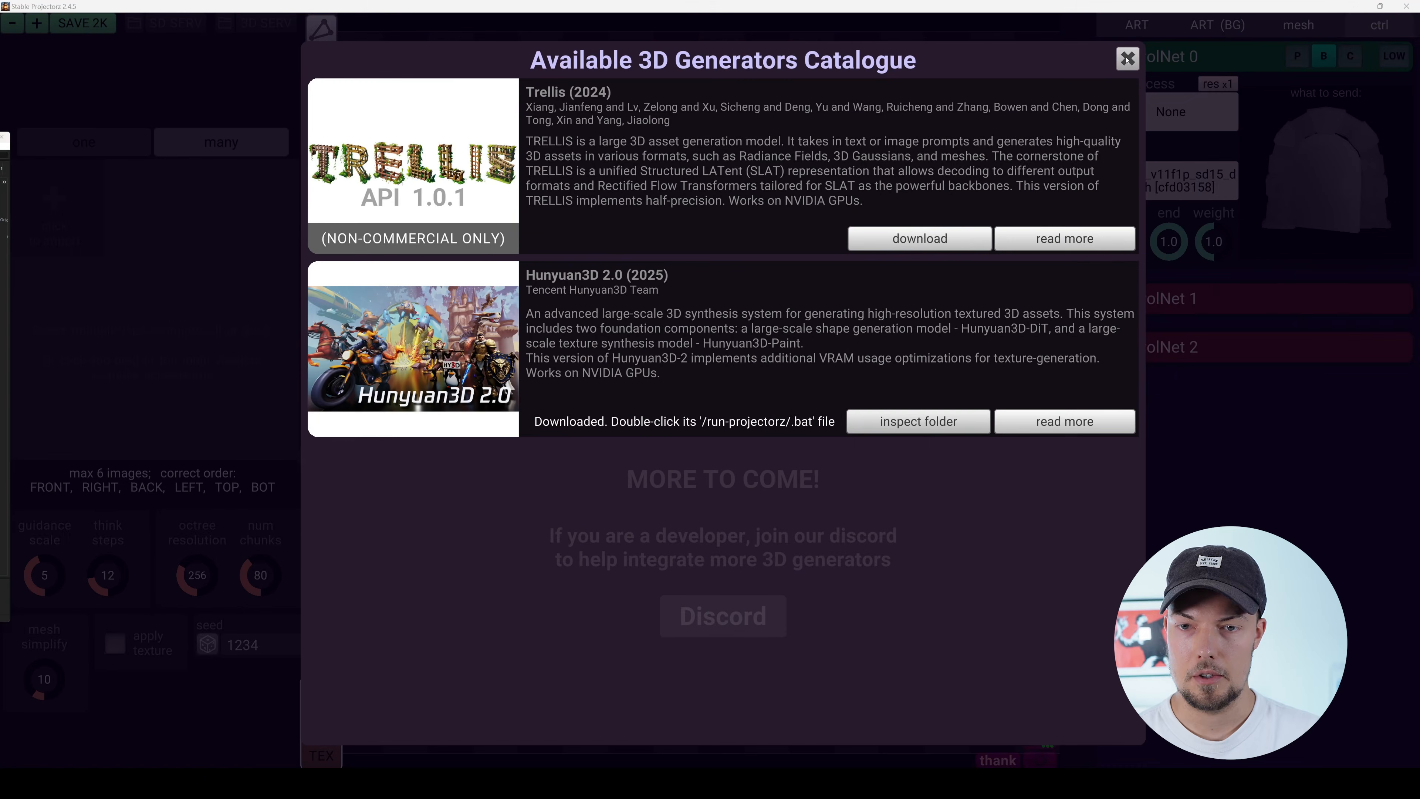
Close the 3D generators catalogue, compare the single and multiple image input modes, and leave the input set to many.
click(1128, 58)
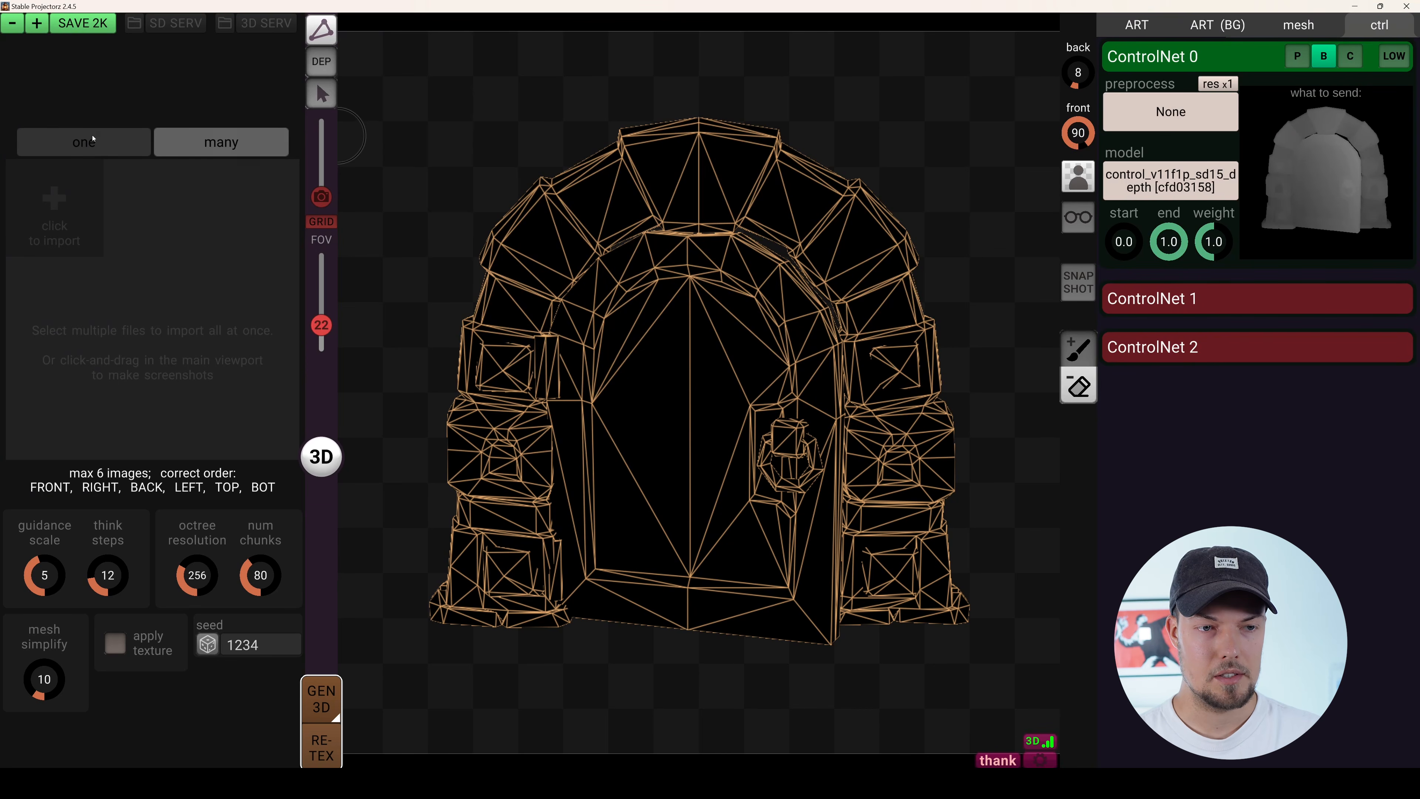
click(106, 140)
mouse_move(318, 451)
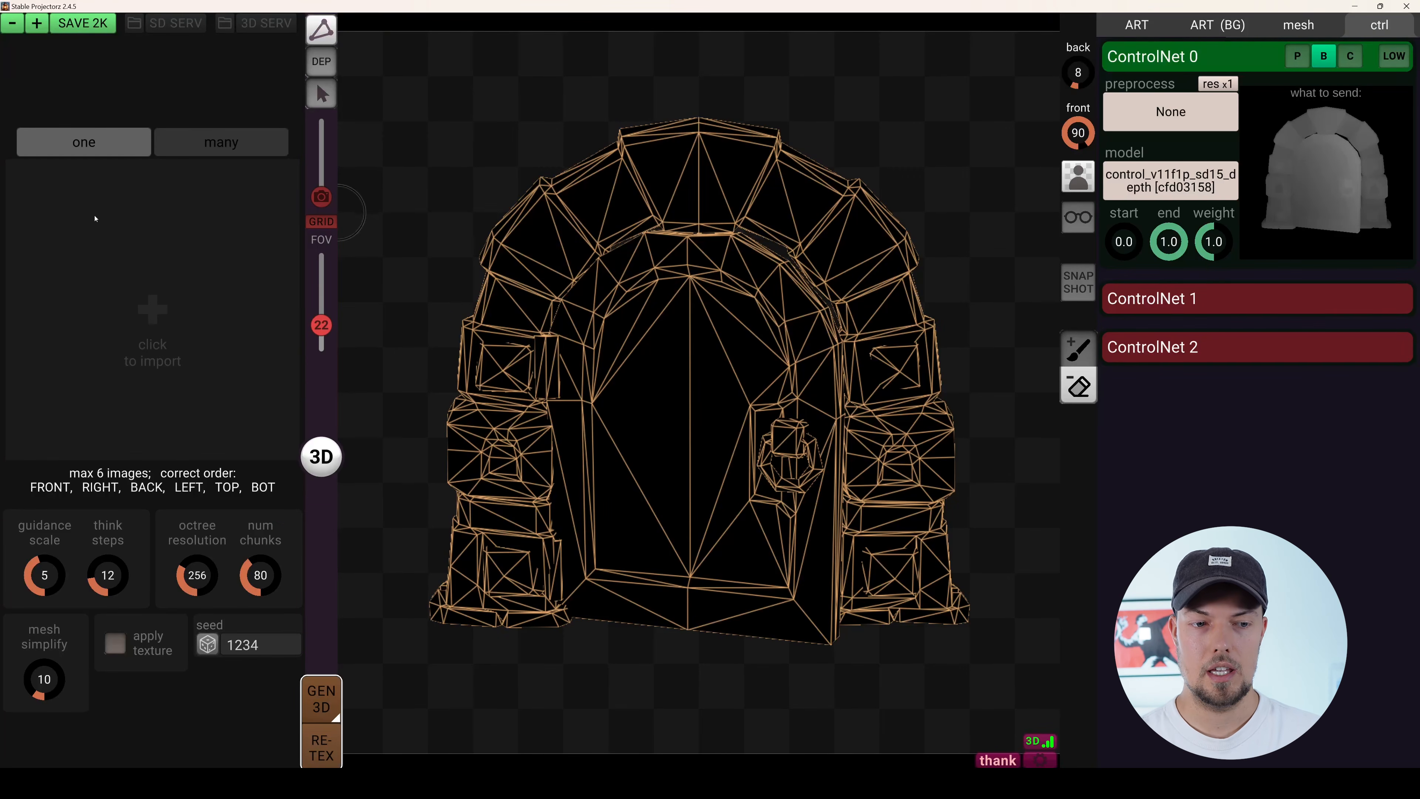
click(238, 144)
click(84, 140)
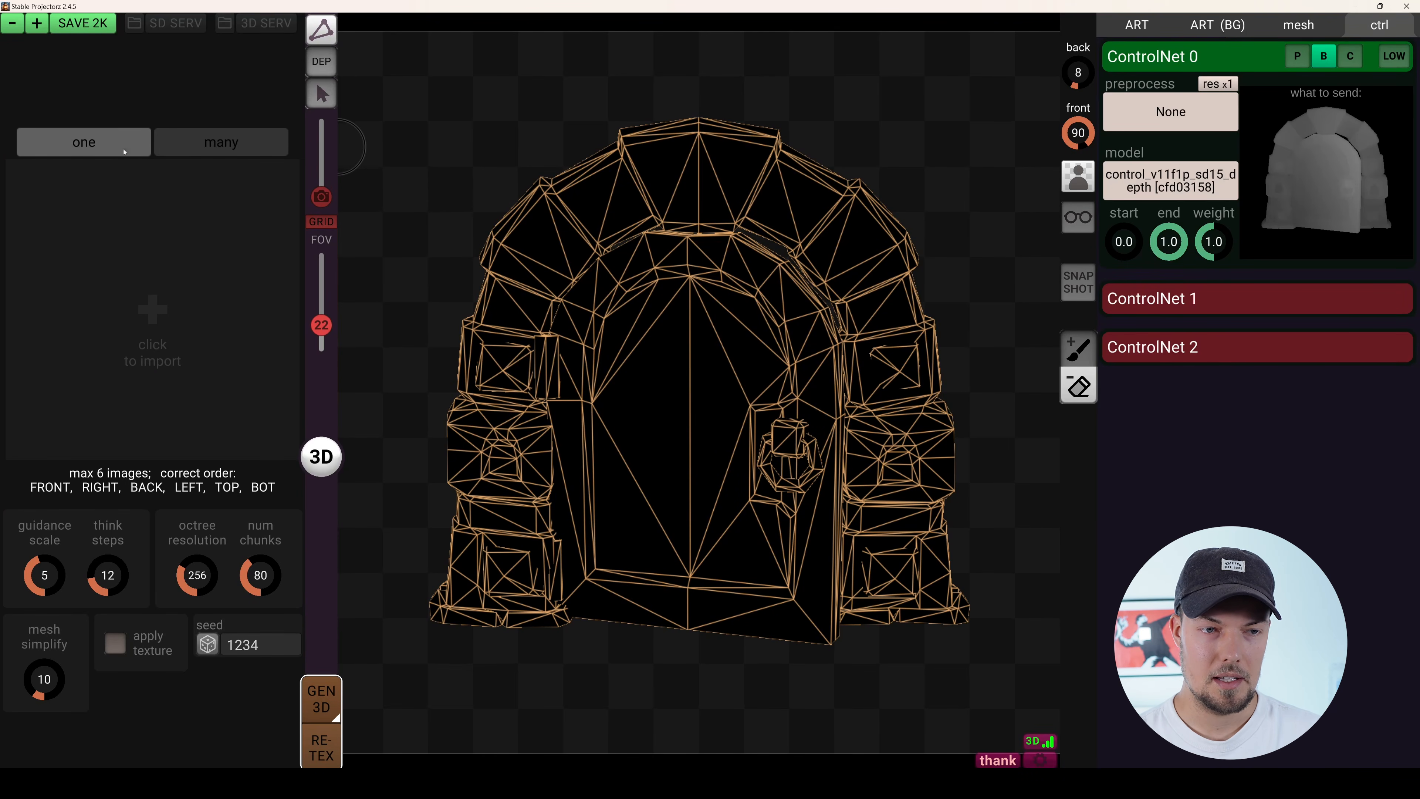
click(224, 143)
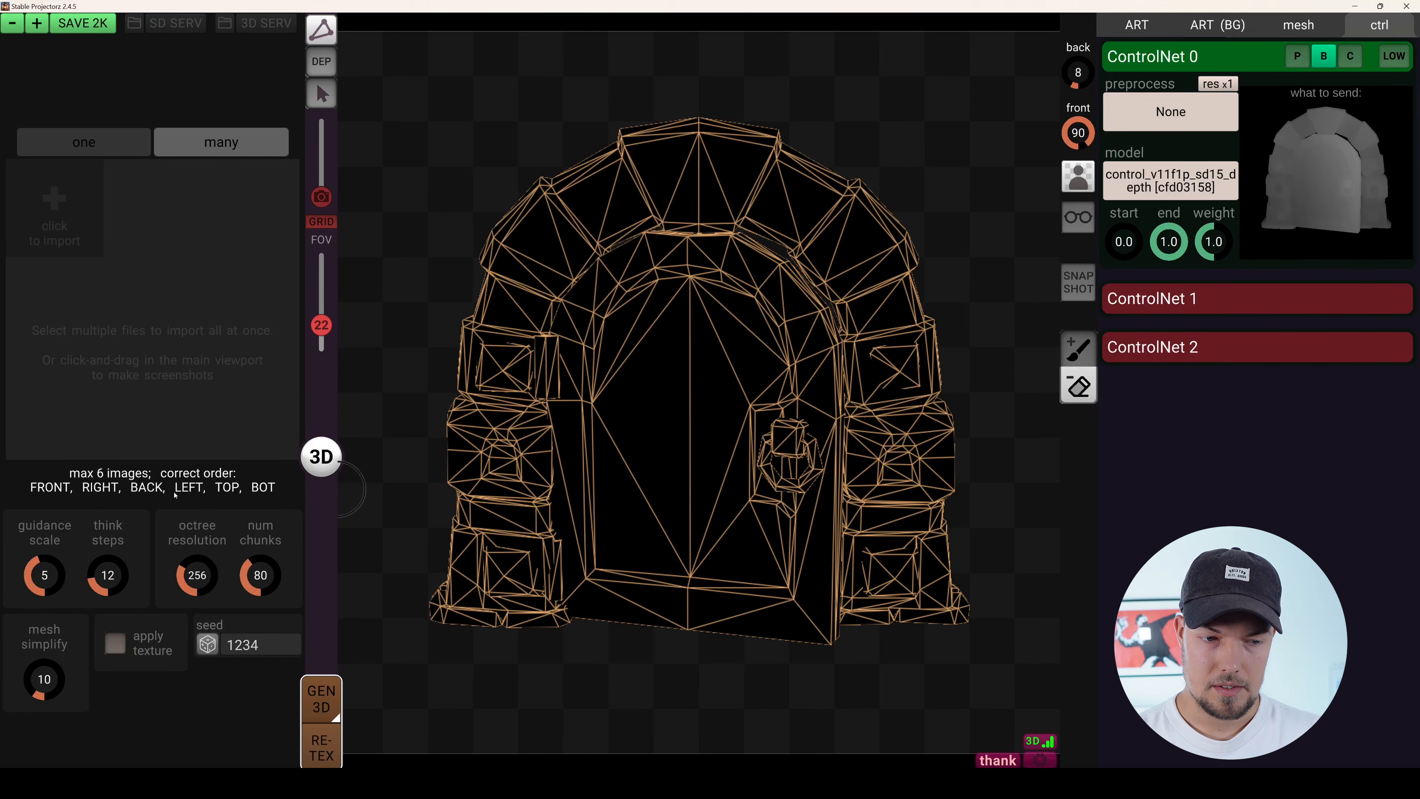
Switch the 3D generator to single-image input and import the picture of the white robot.
click(118, 144)
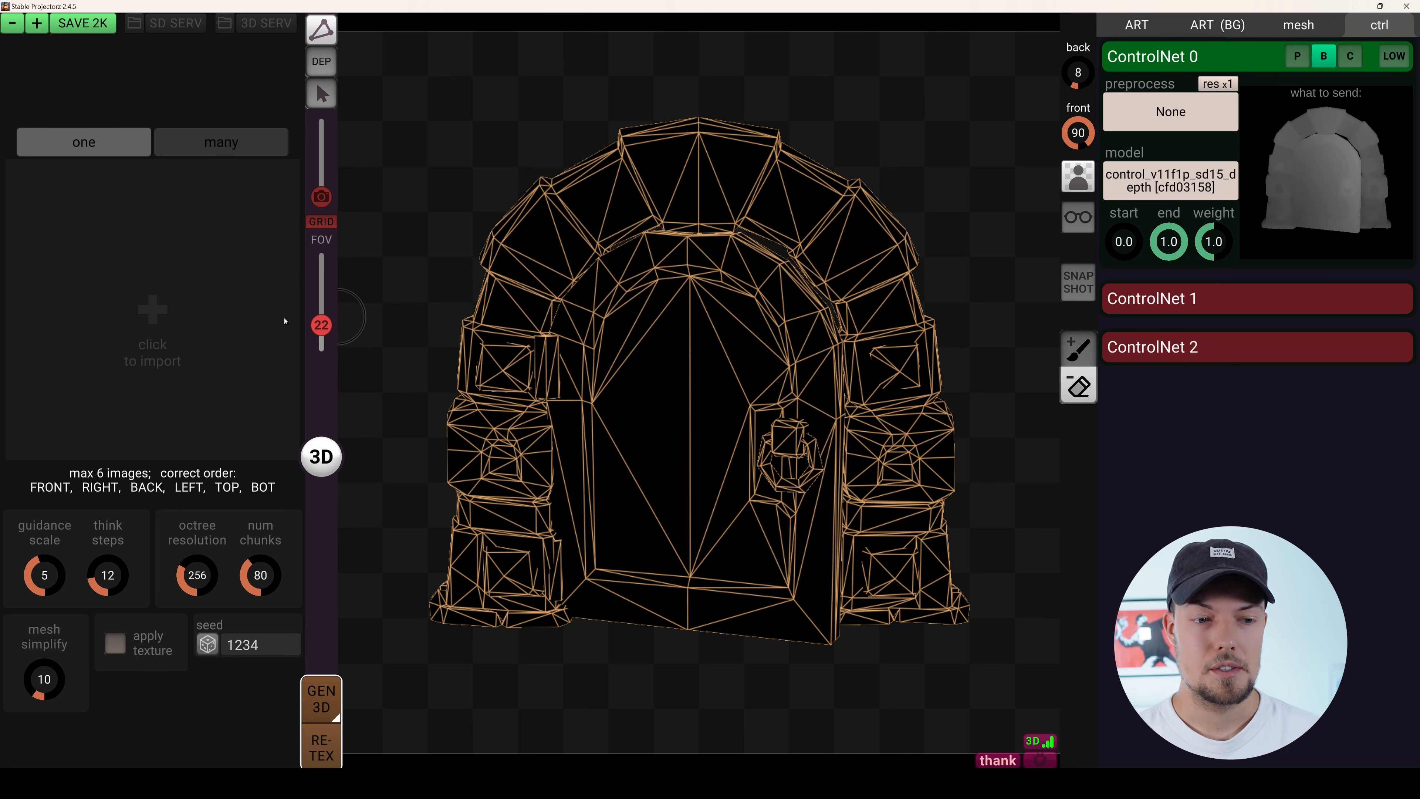
click(165, 318)
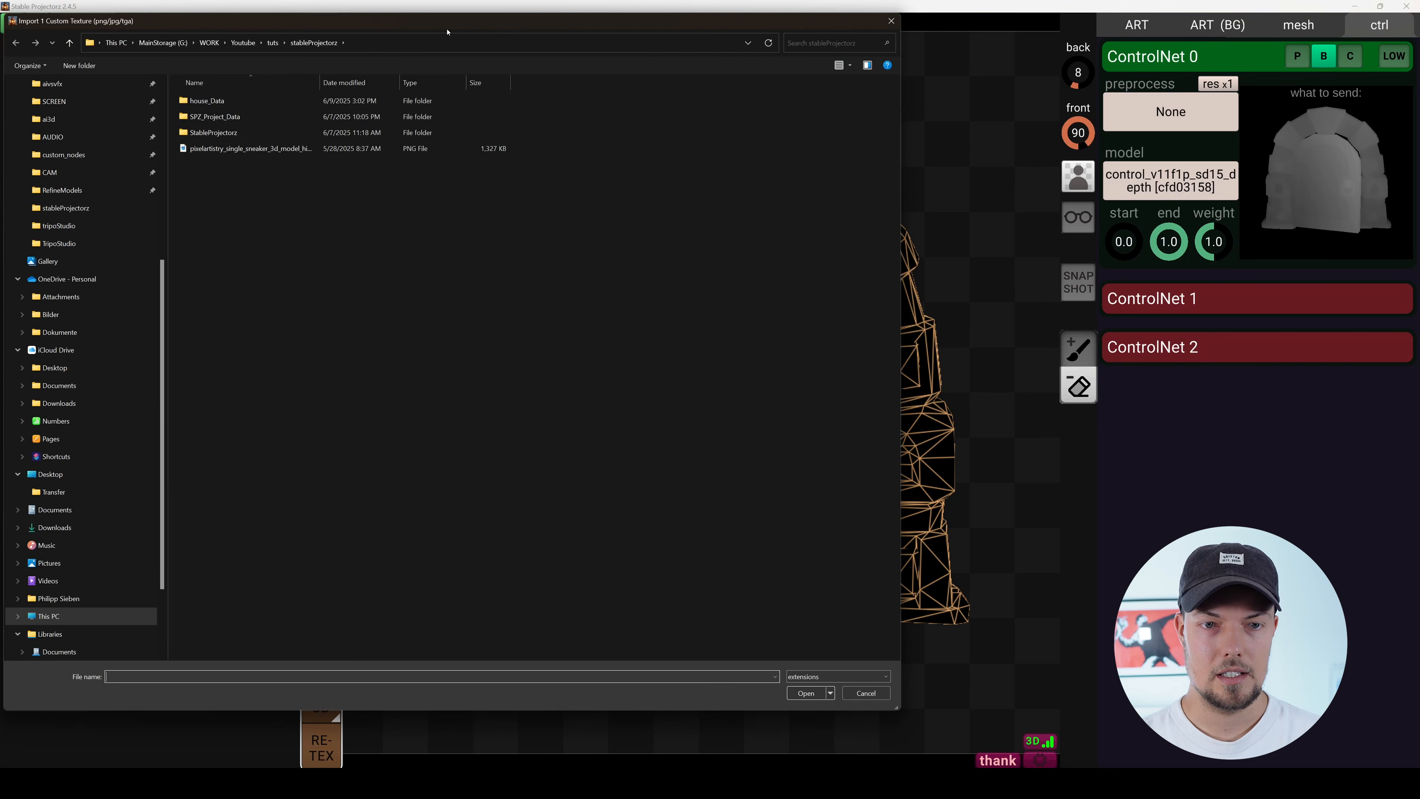
click(324, 324)
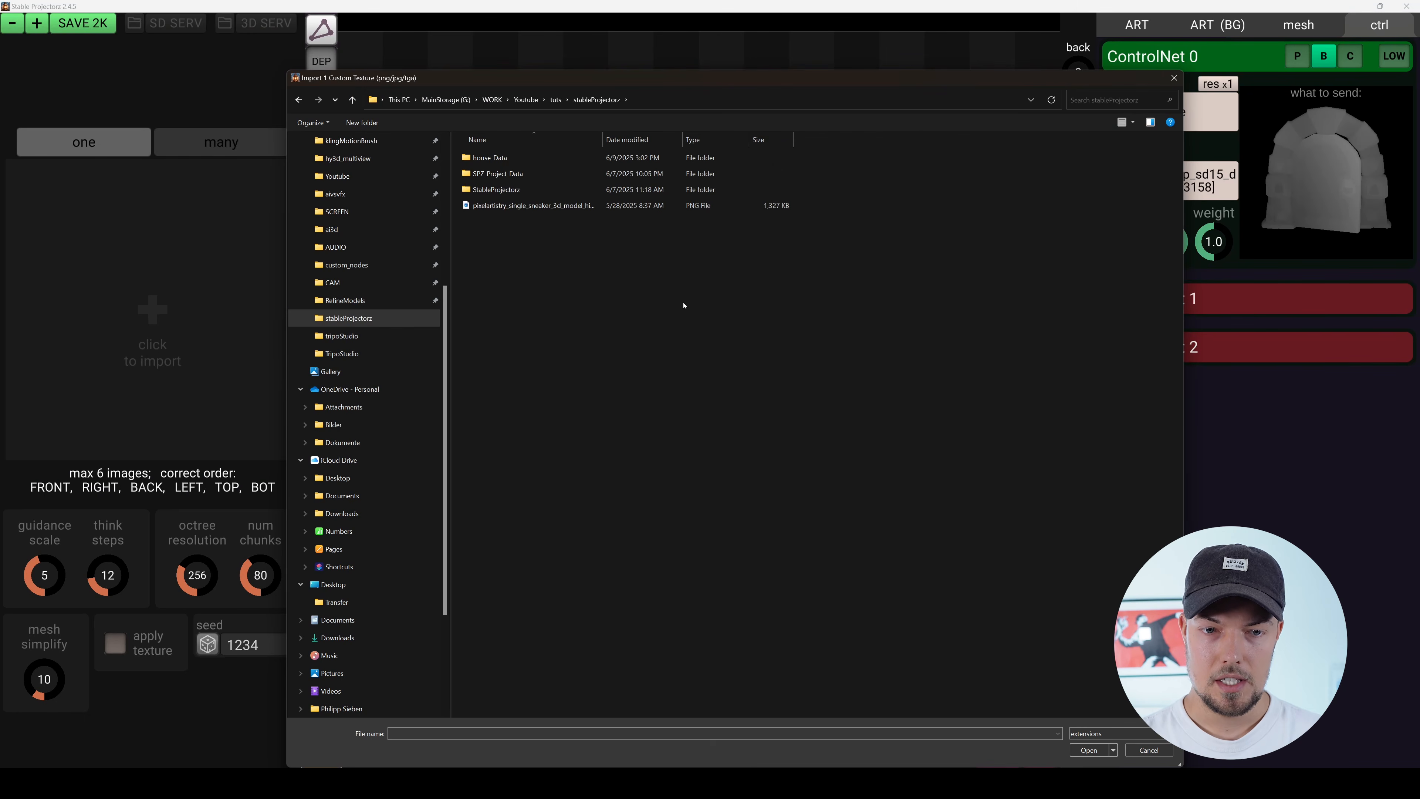
double_click(560, 206)
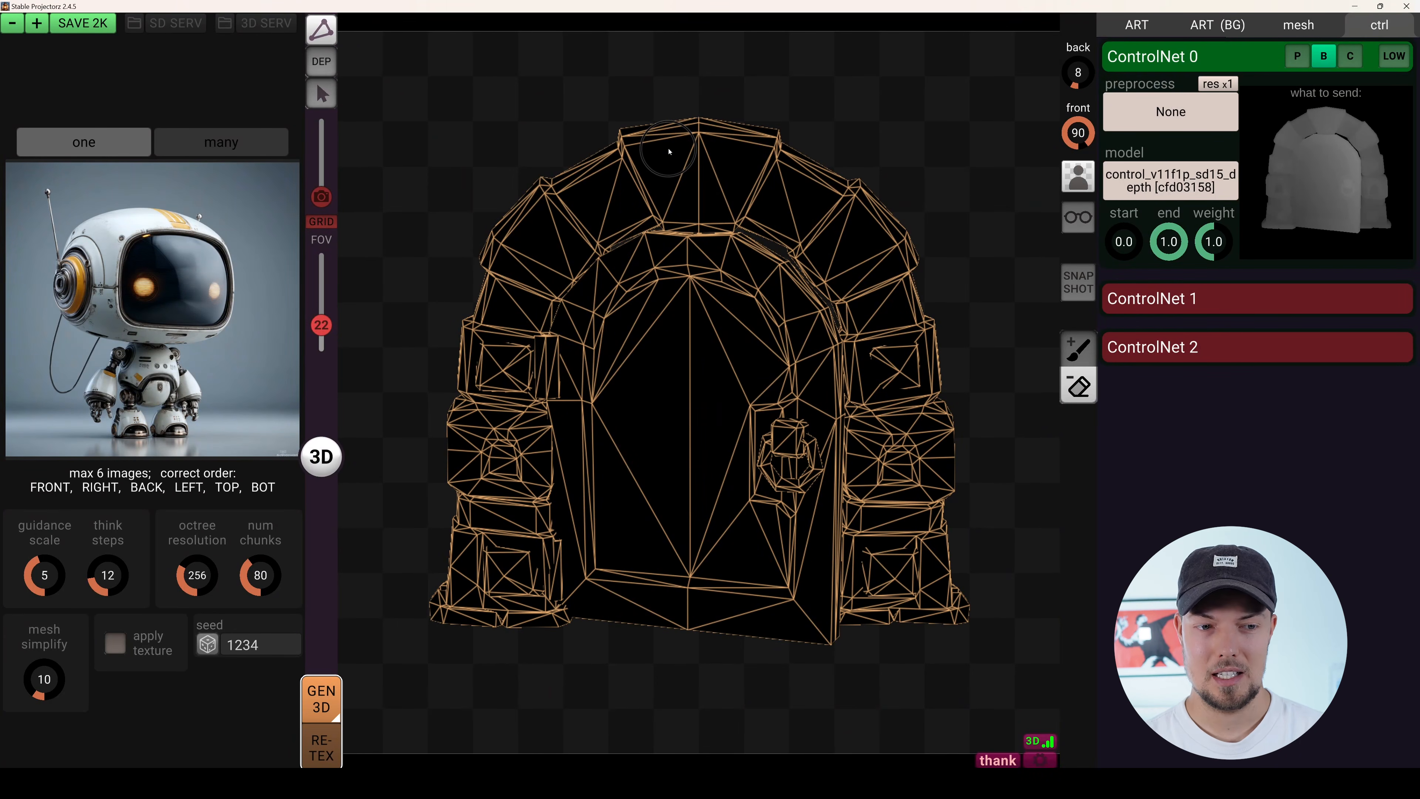
mouse_move(74, 291)
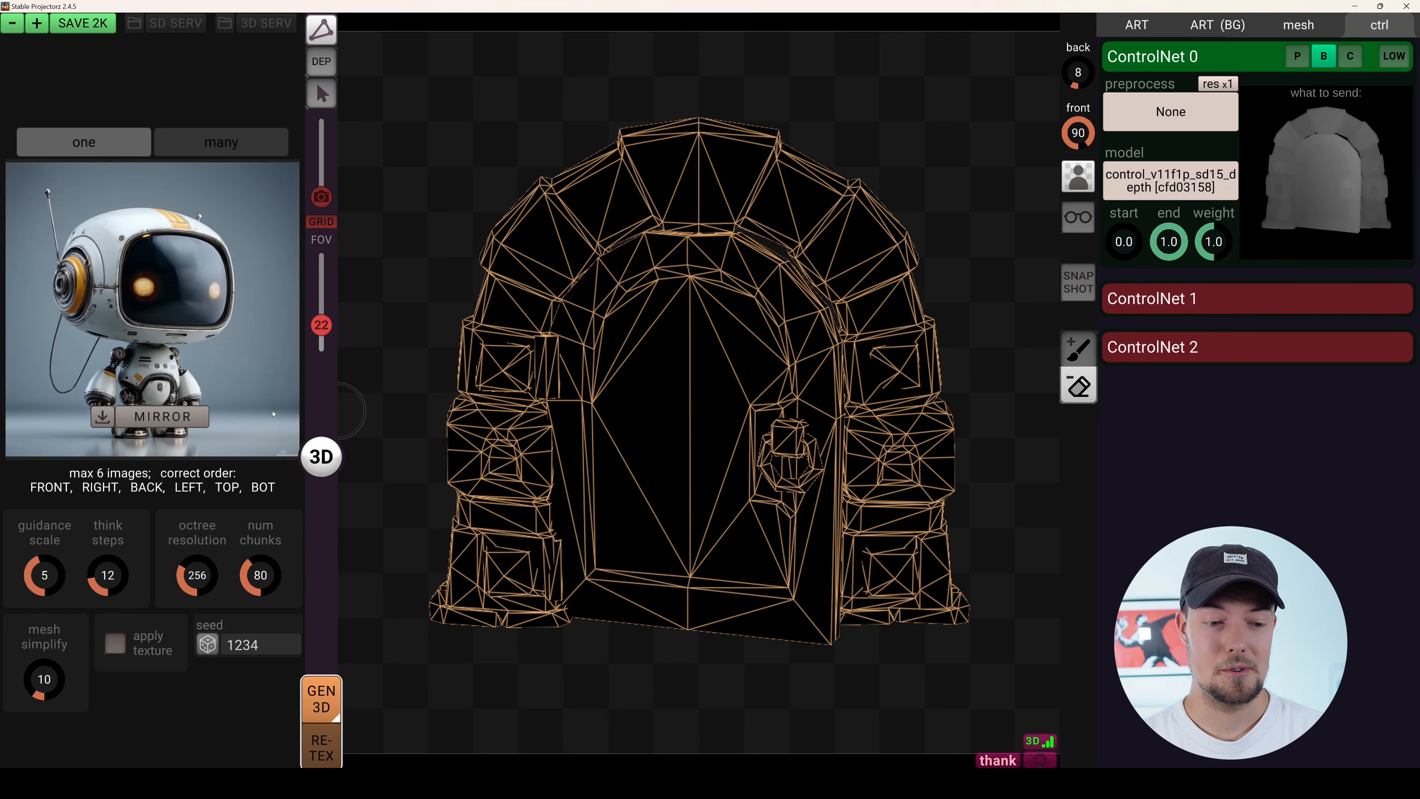
Try the guidance scale at 6 and return it to 5.
drag(40, 562, 103, 561)
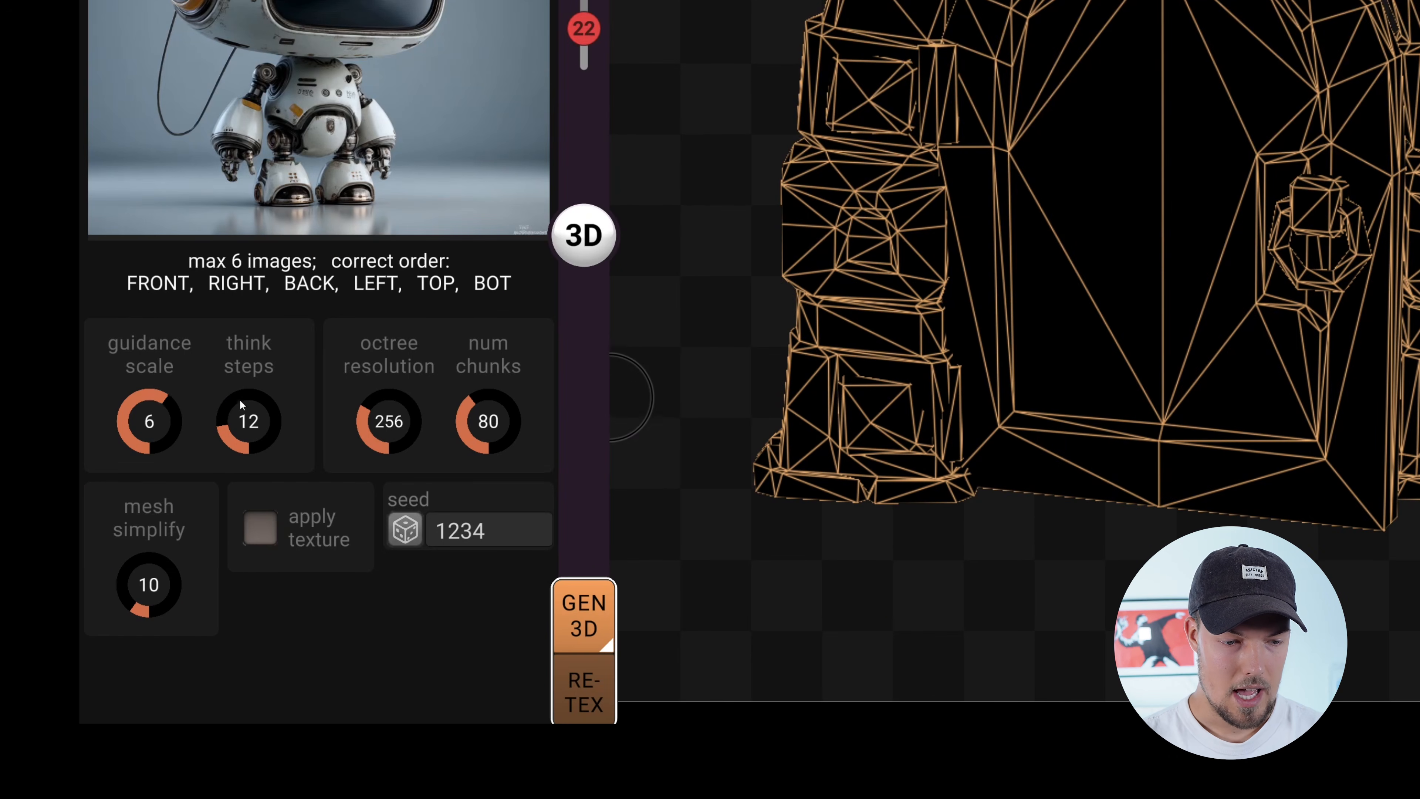
mouse_move(240, 398)
mouse_down()
mouse_move(168, 370)
mouse_move(113, 374)
mouse_move(160, 362)
mouse_move(144, 355)
mouse_move(252, 400)
mouse_move(245, 390)
mouse_up()
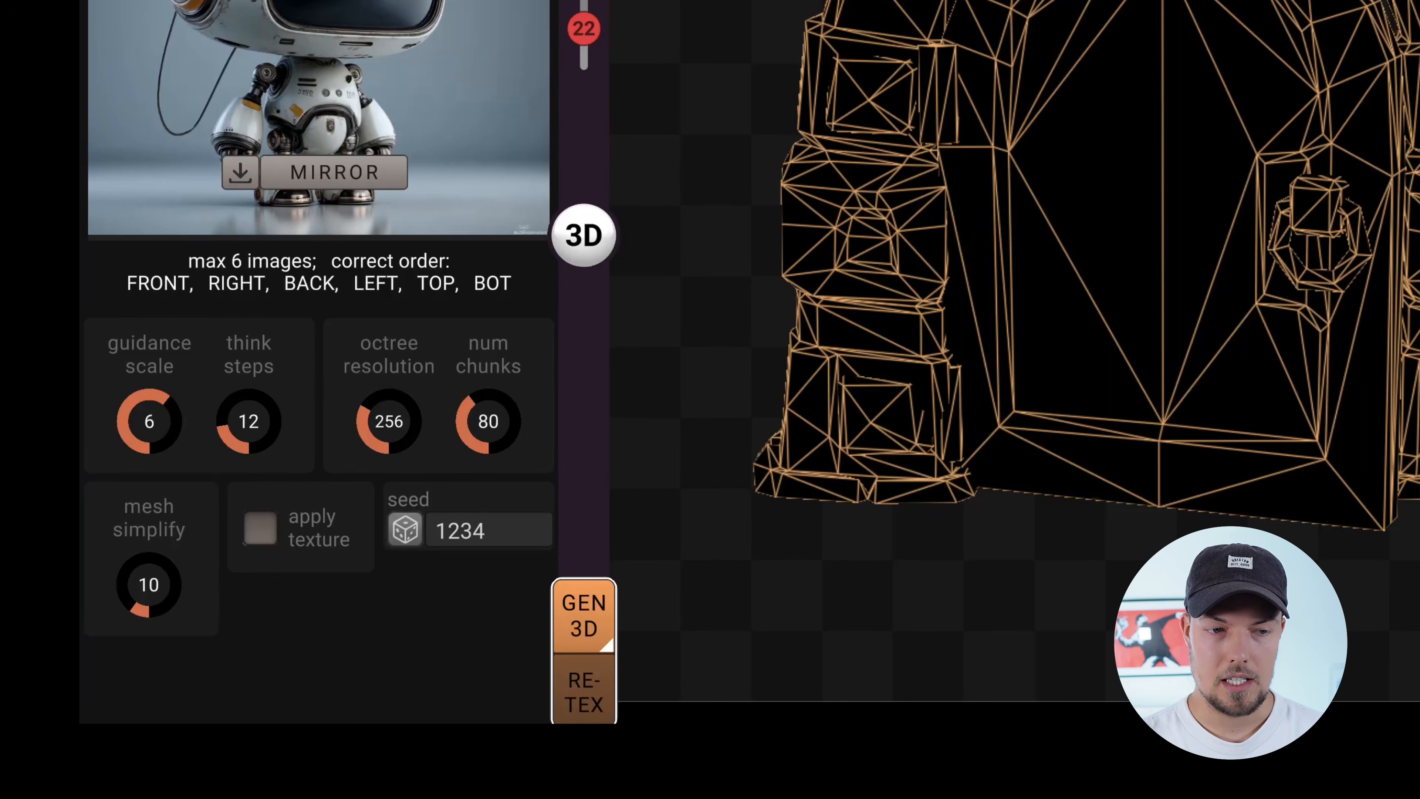
drag(163, 399, 89, 413)
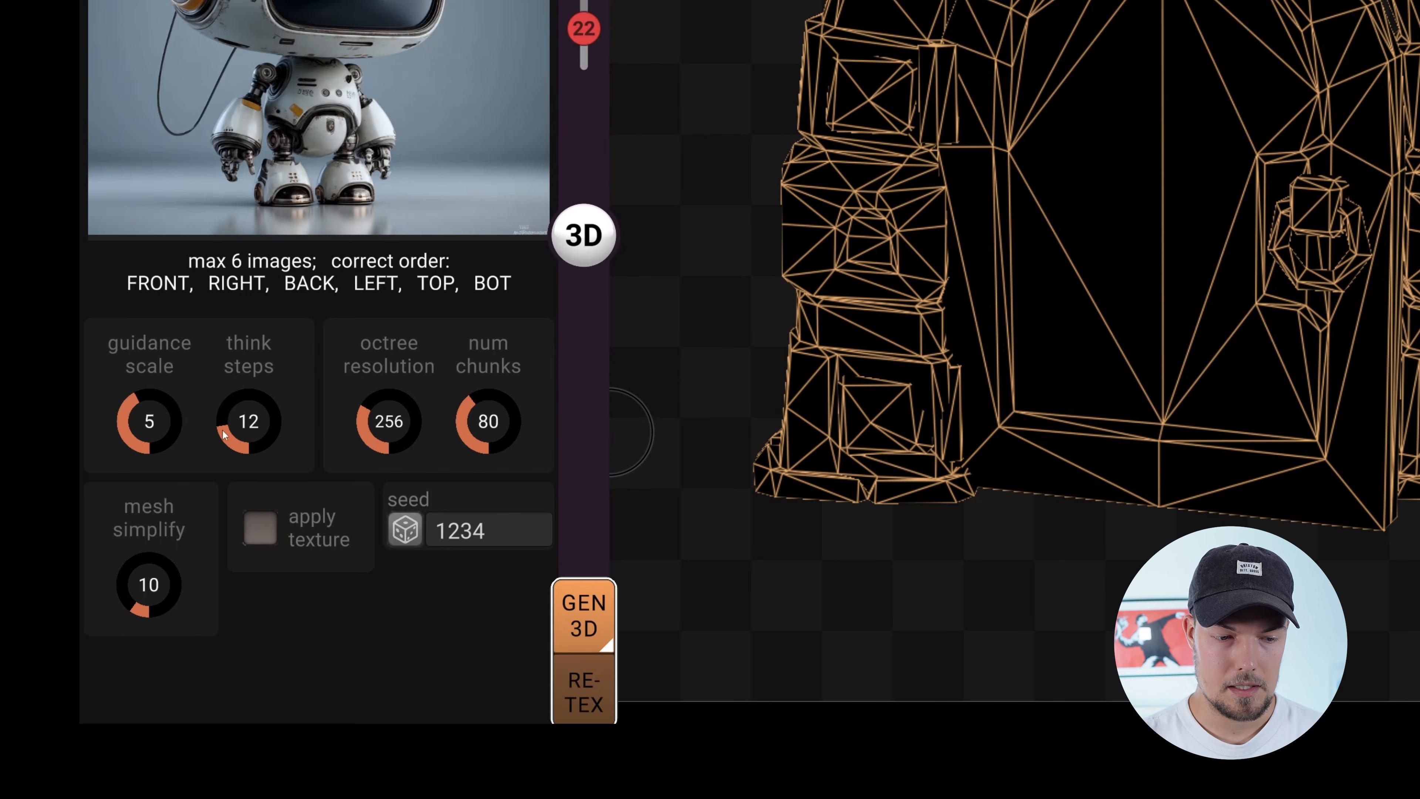
Set octree resolution to 457 and num chunks to 73, enable apply texture, randomise the seed, and generate the 3D model.
mouse_move(390, 423)
mouse_down()
mouse_move(386, 398)
mouse_move(453, 466)
mouse_move(401, 451)
mouse_move(593, 494)
mouse_move(411, 424)
mouse_up()
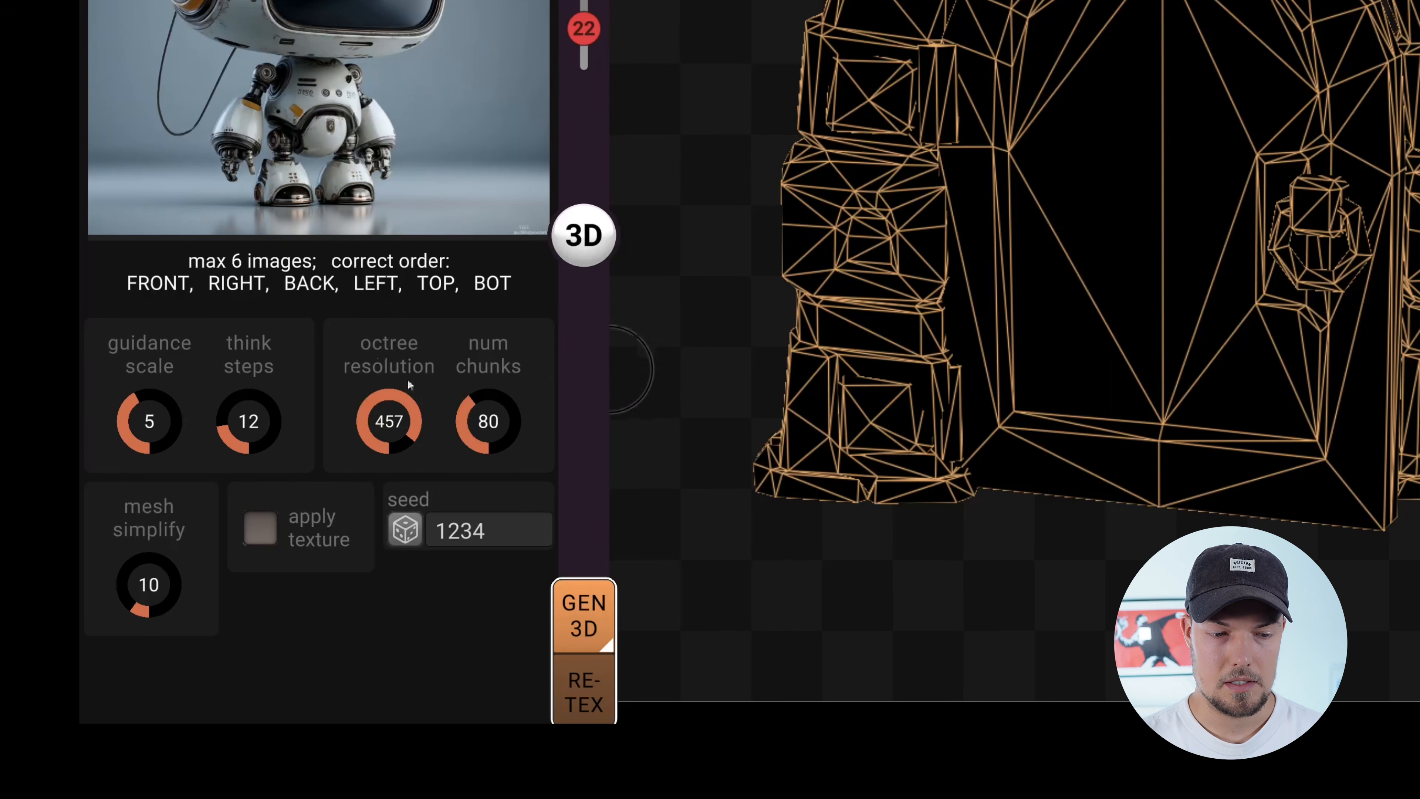
click(462, 400)
drag(462, 400, 588, 406)
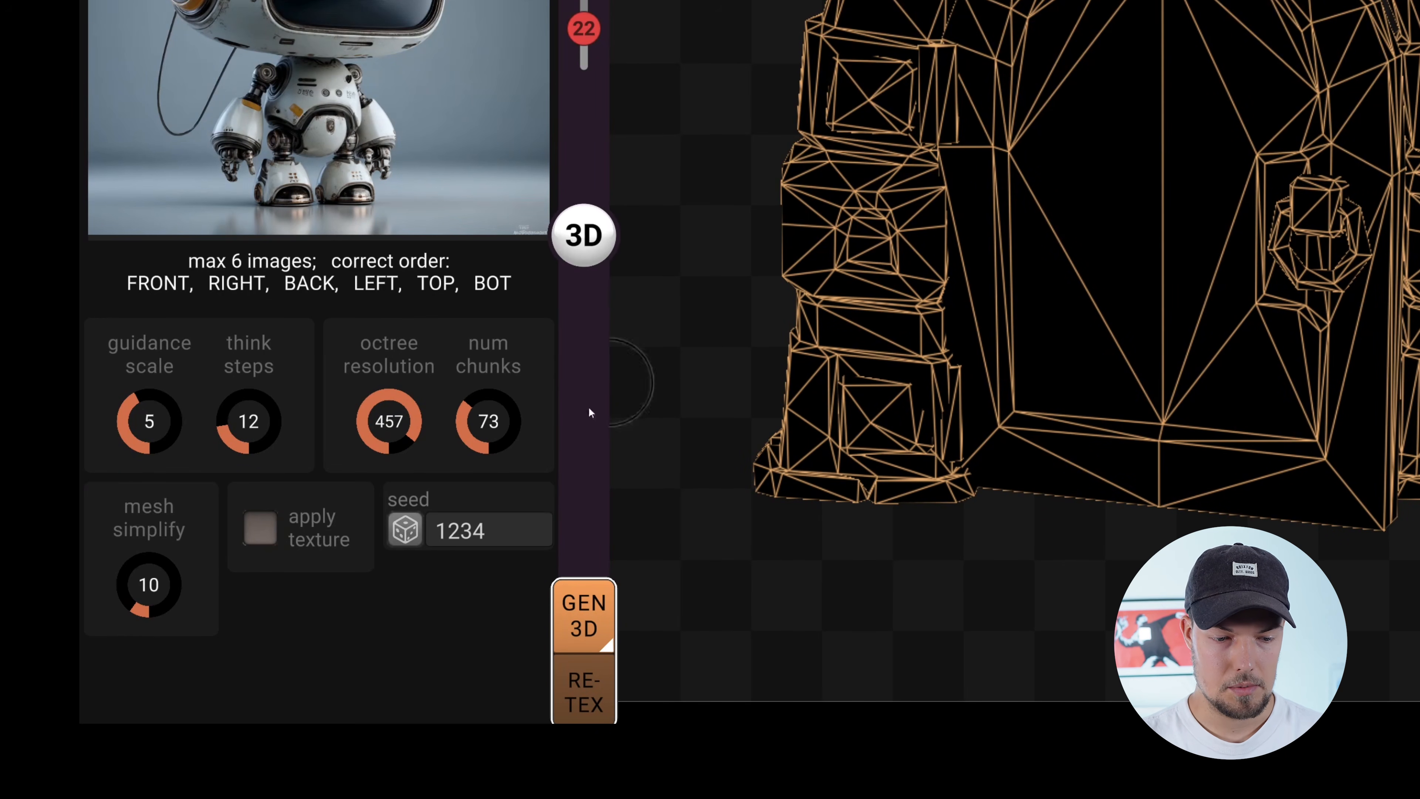
click(267, 528)
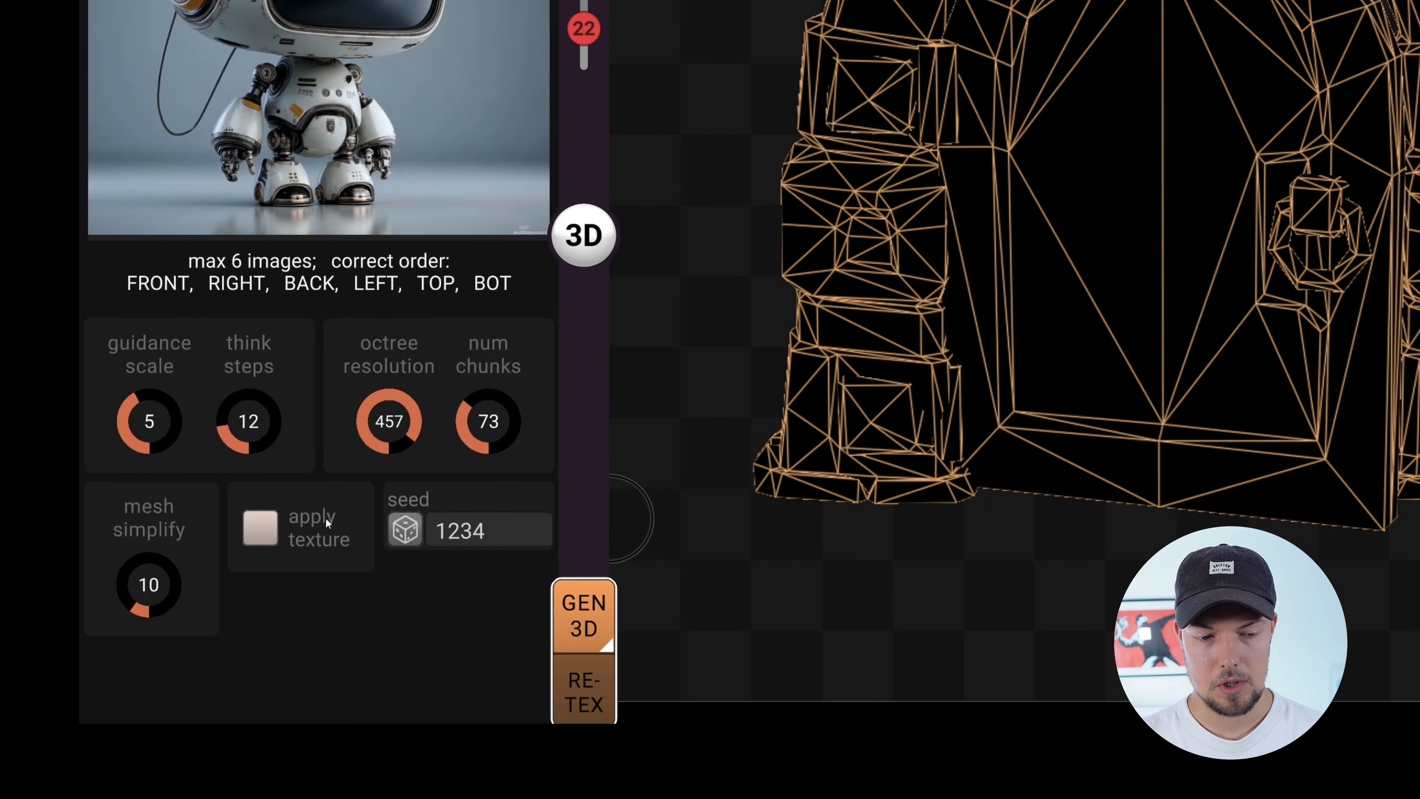
click(406, 533)
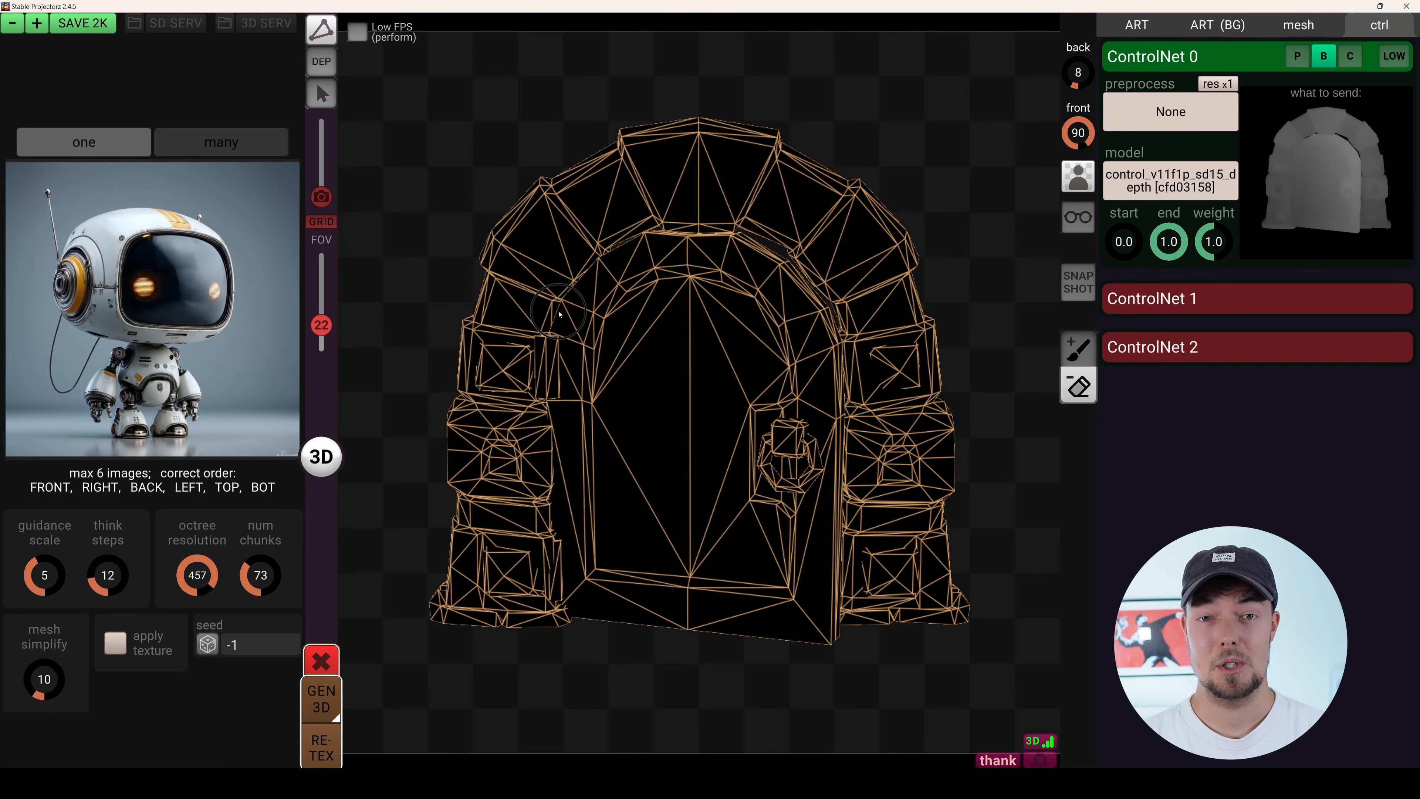
Check the generation progress in the Hunyuan3D server console, moving its window as needed.
key(alt+Tab)
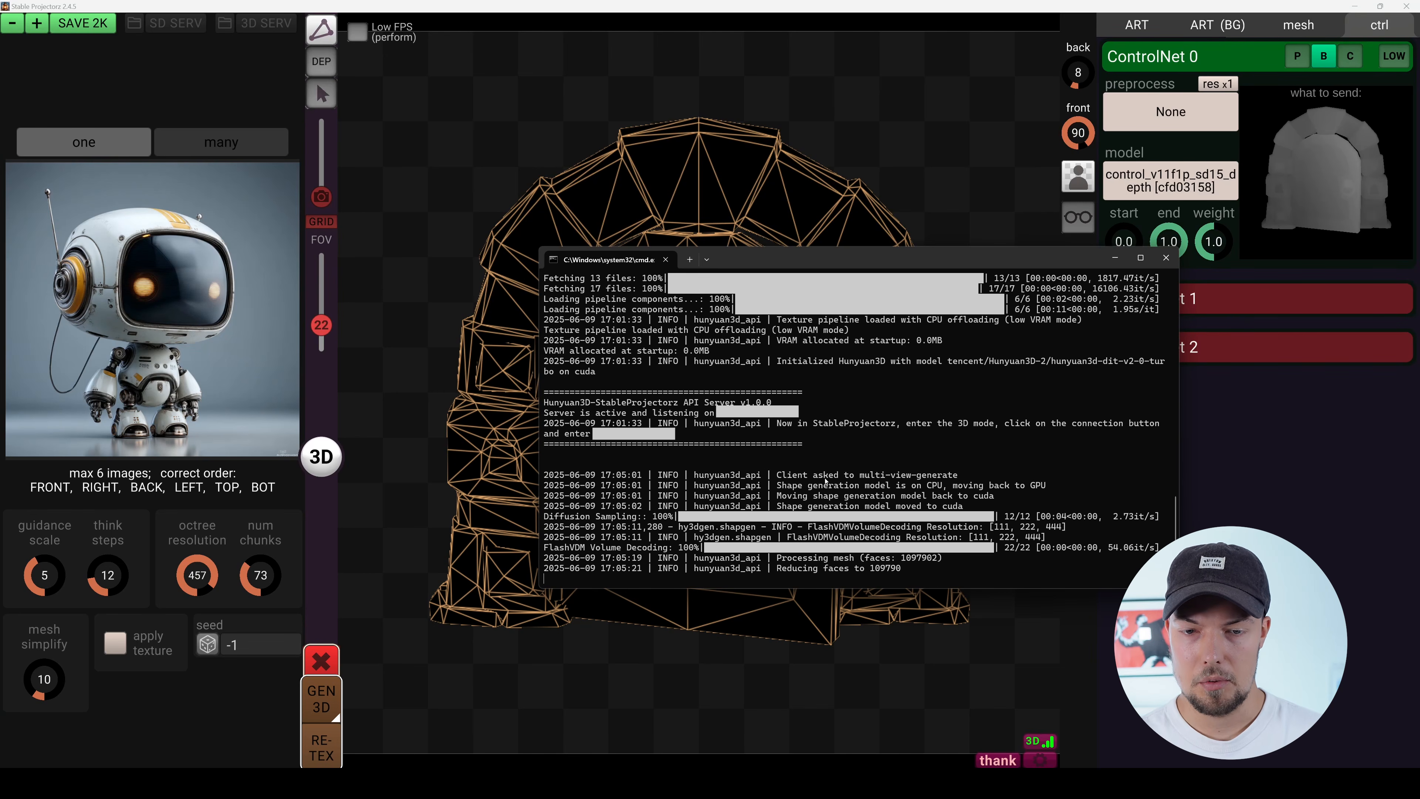
drag(742, 258, 676, 176)
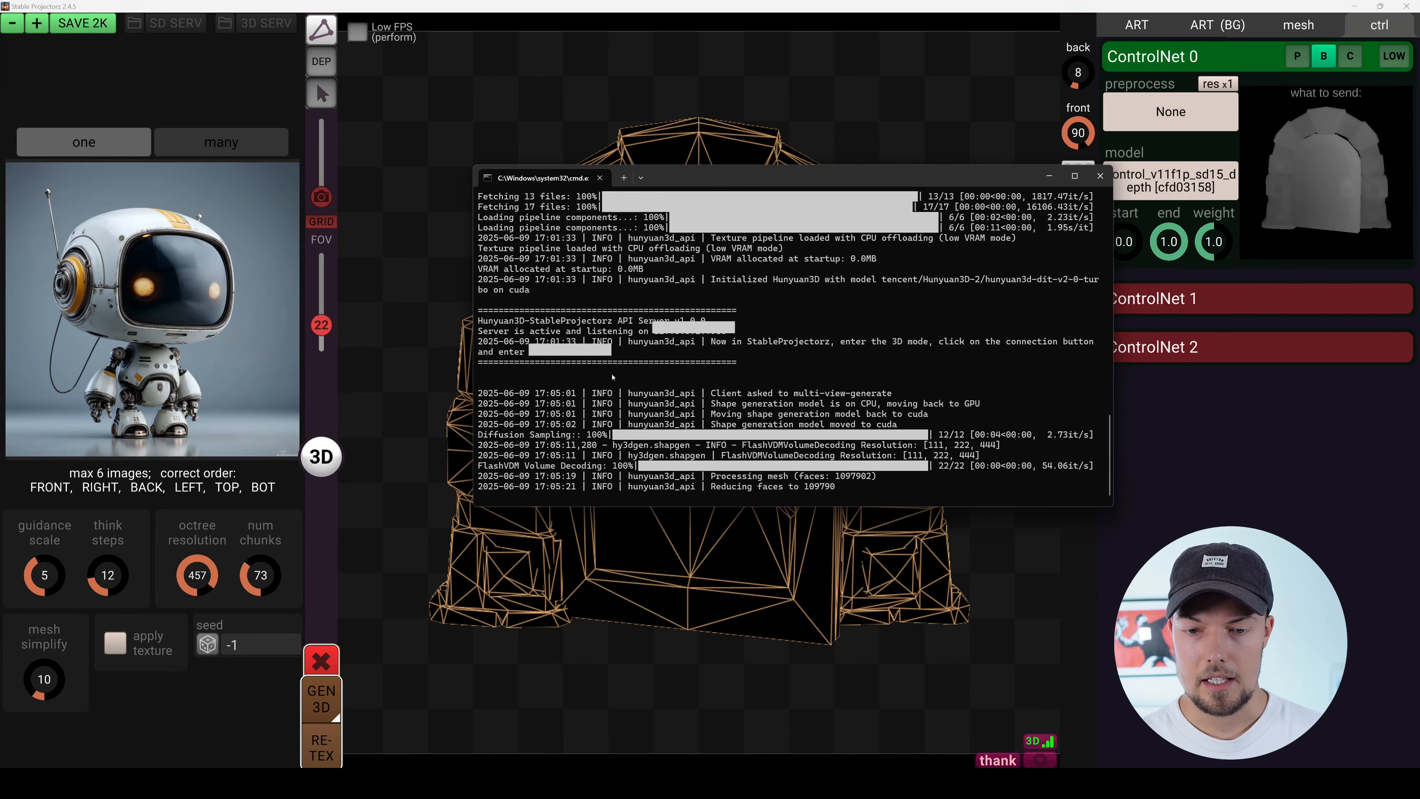
drag(849, 176, 884, 259)
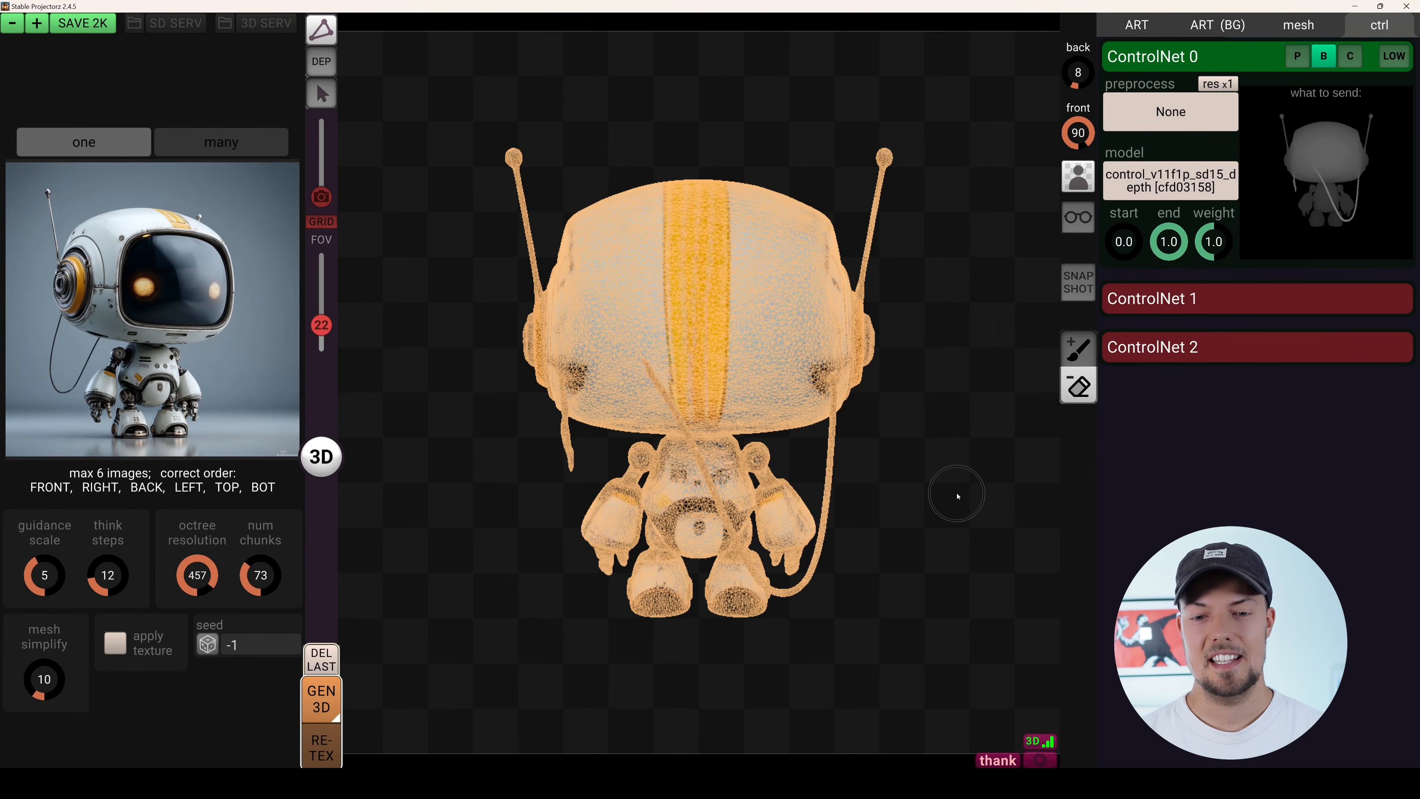
Turn off the wireframe display and inspect the generated robot's geometry and texture from several sides.
alt+drag(837, 504, 1270, 516)
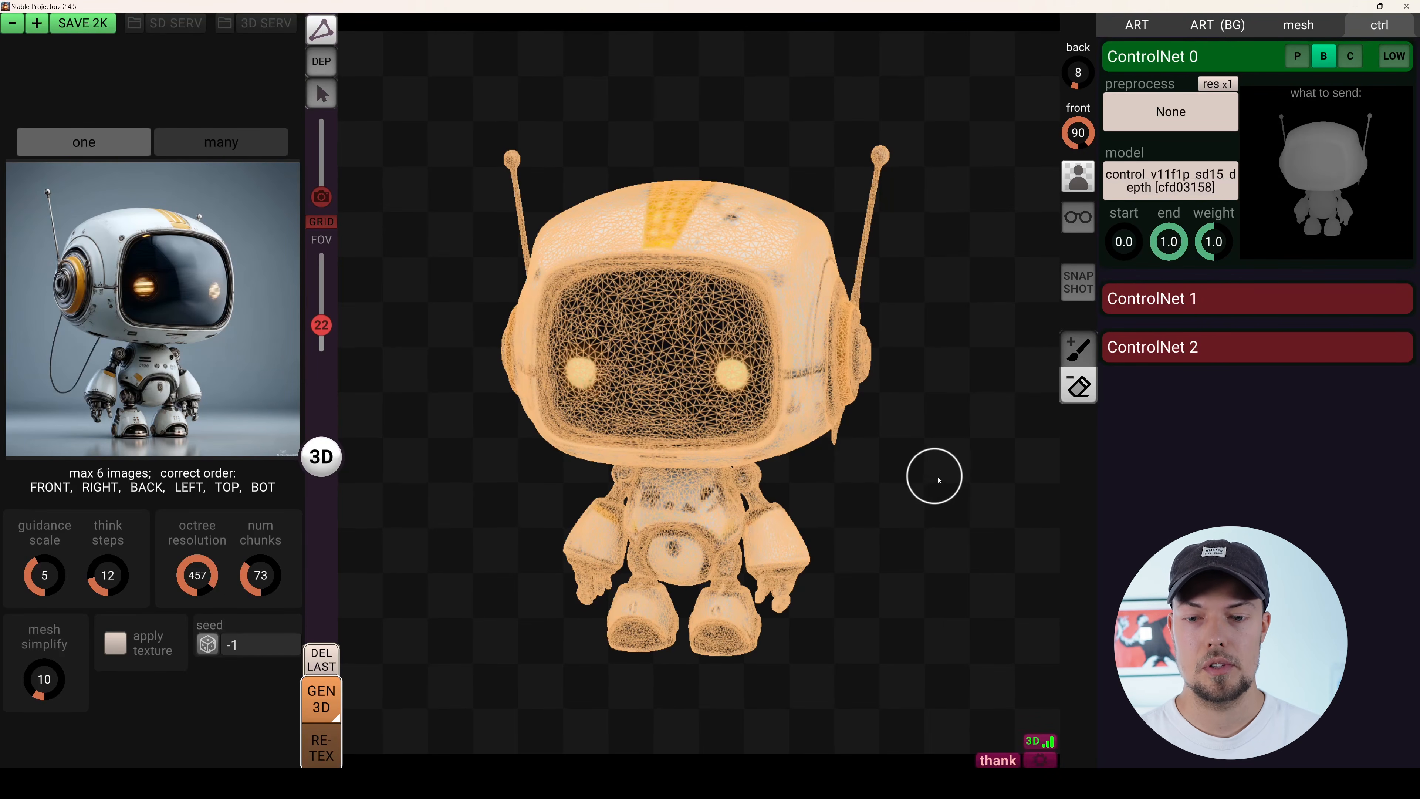
mouse_move(907, 466)
alt+mouse_down()
mouse_move(507, 476)
mouse_move(866, 437)
mouse_move(964, 475)
mouse_move(1322, 486)
mouse_move(935, 444)
mouse_move(1085, 444)
mouse_move(983, 466)
alt+mouse_up()
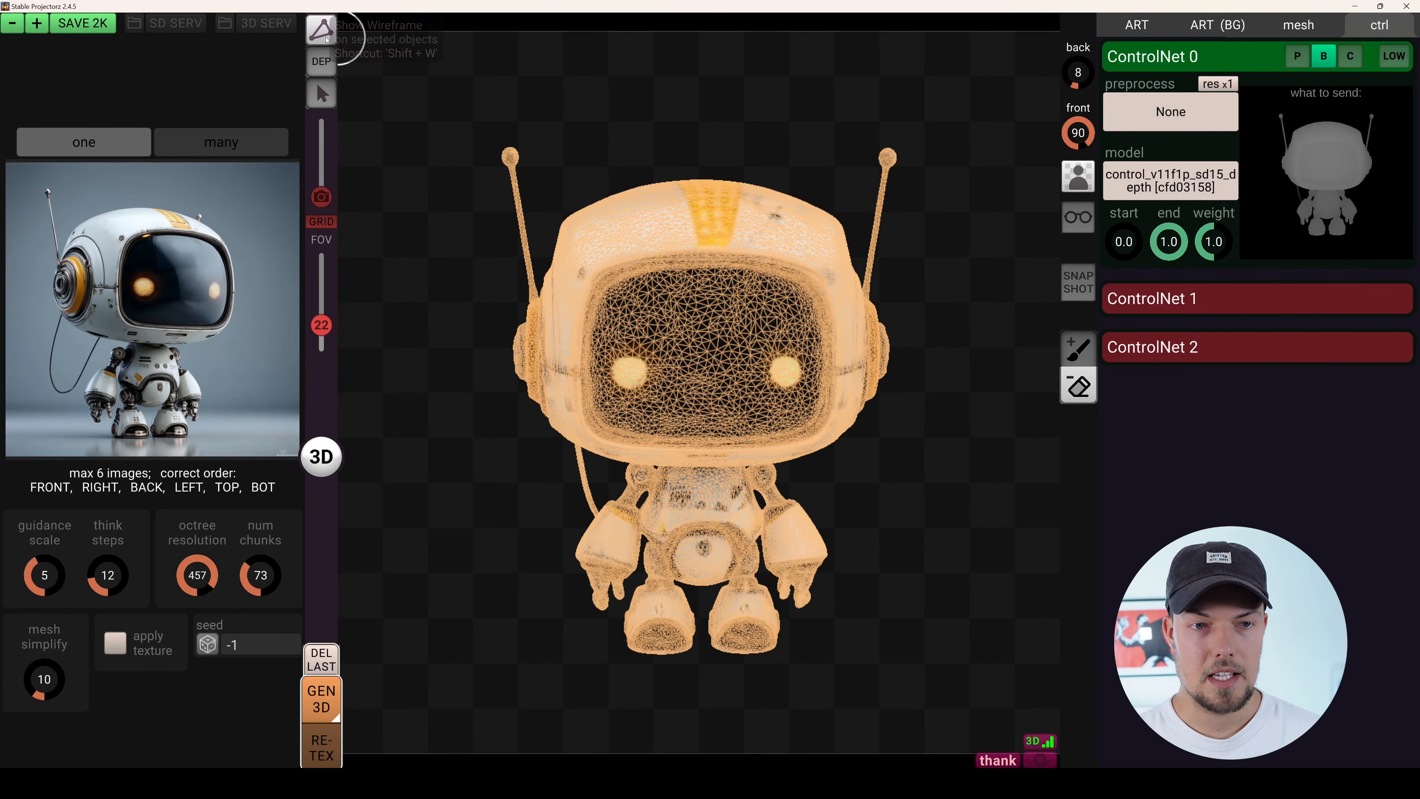
click(321, 30)
mouse_move(1004, 544)
alt+mouse_down()
mouse_move(536, 532)
mouse_move(843, 473)
mouse_move(917, 526)
mouse_move(1047, 530)
mouse_move(1072, 593)
mouse_move(989, 484)
mouse_move(581, 482)
mouse_move(908, 501)
alt+mouse_up()
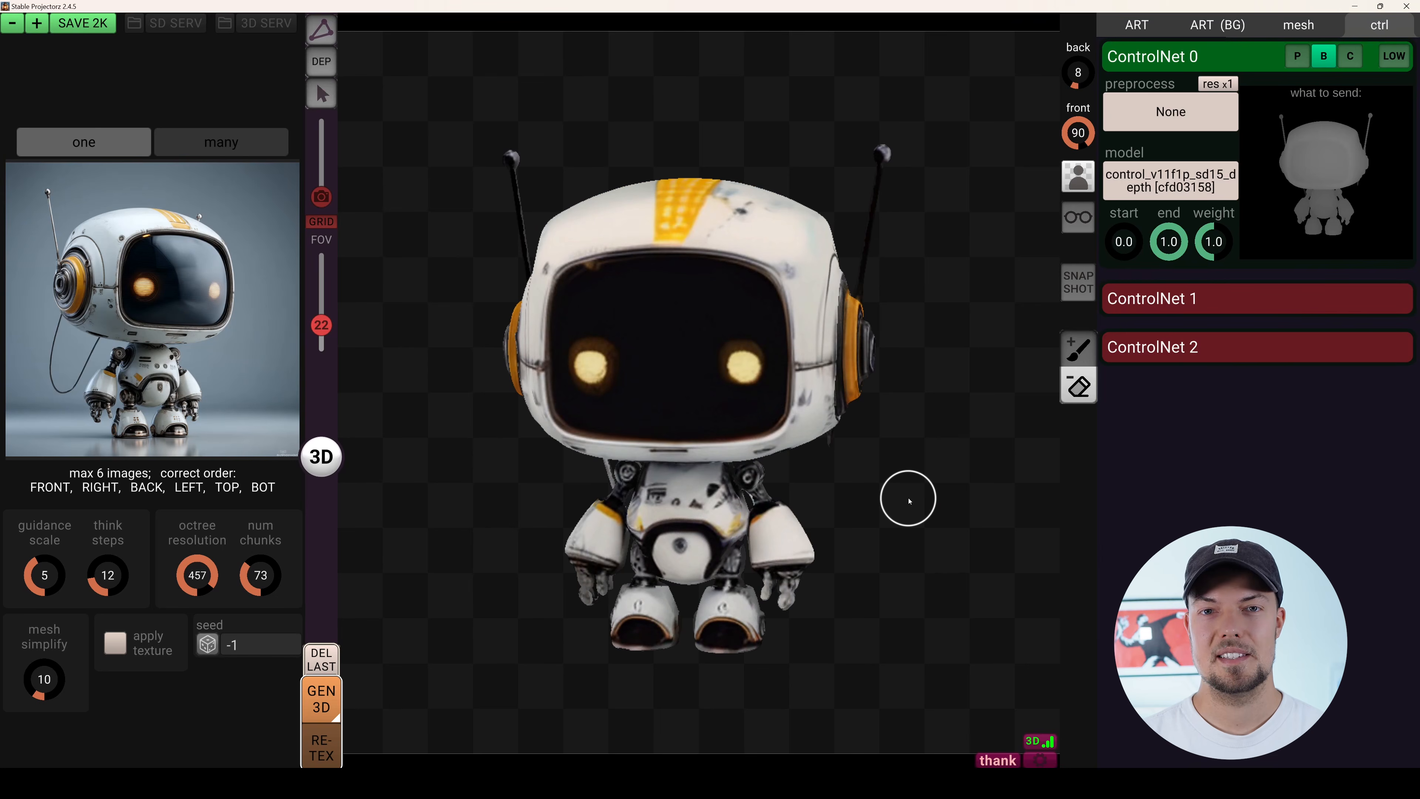
mouse_move(867, 504)
alt+mouse_down()
mouse_move(982, 484)
mouse_move(829, 515)
mouse_move(733, 479)
alt+mouse_up()
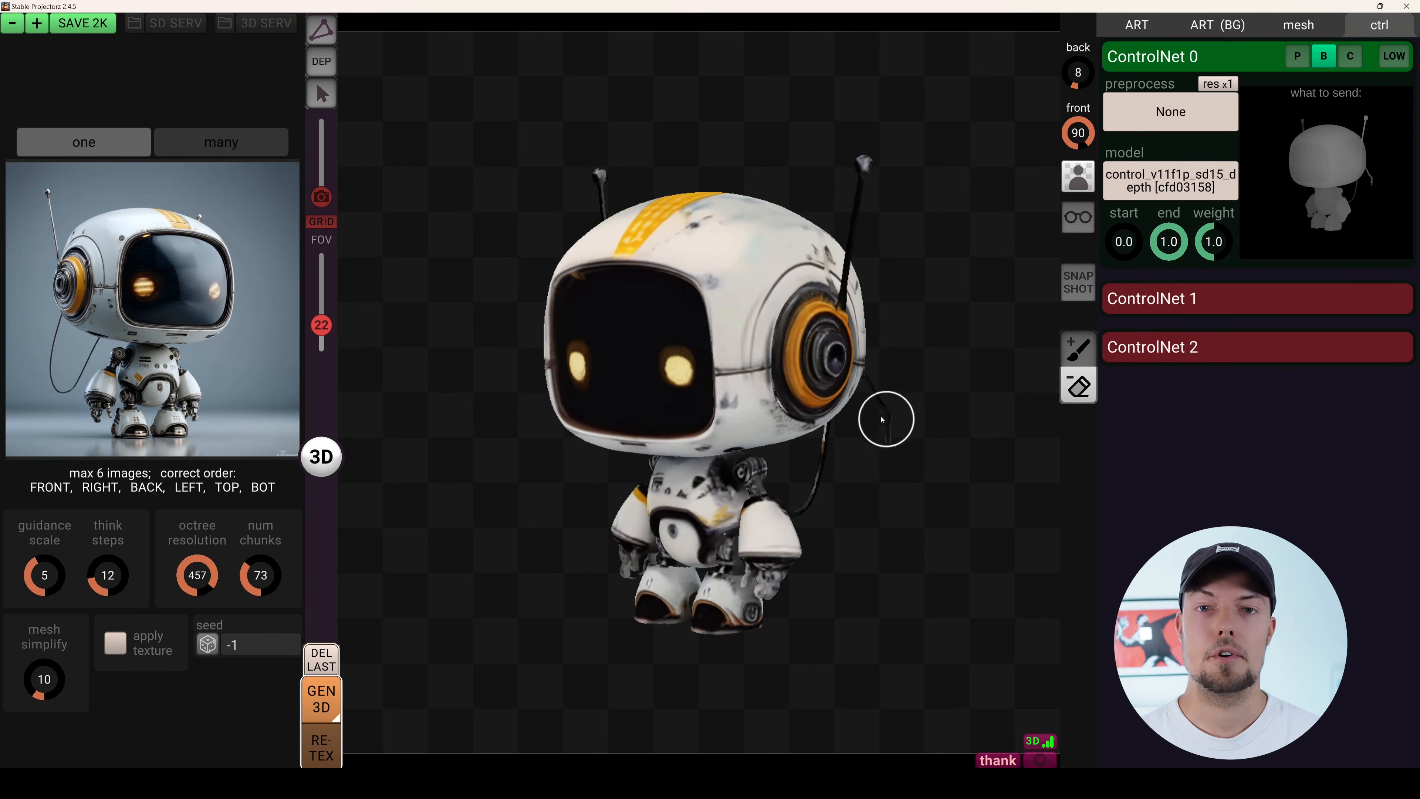
alt+drag(948, 492, 773, 526)
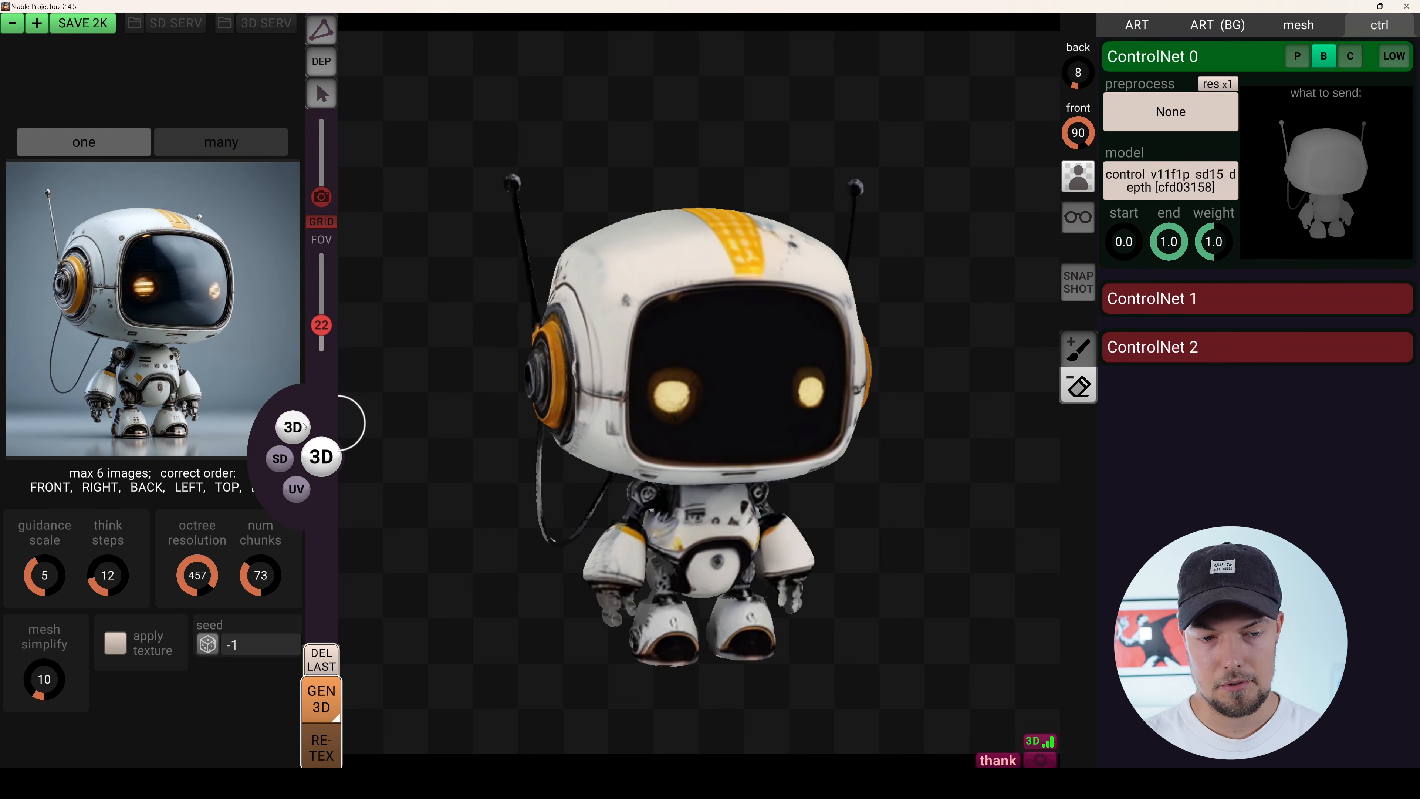
Switch to Stable Diffusion texturing mode and choose the realisticvisionv51_v51vae model.
click(280, 459)
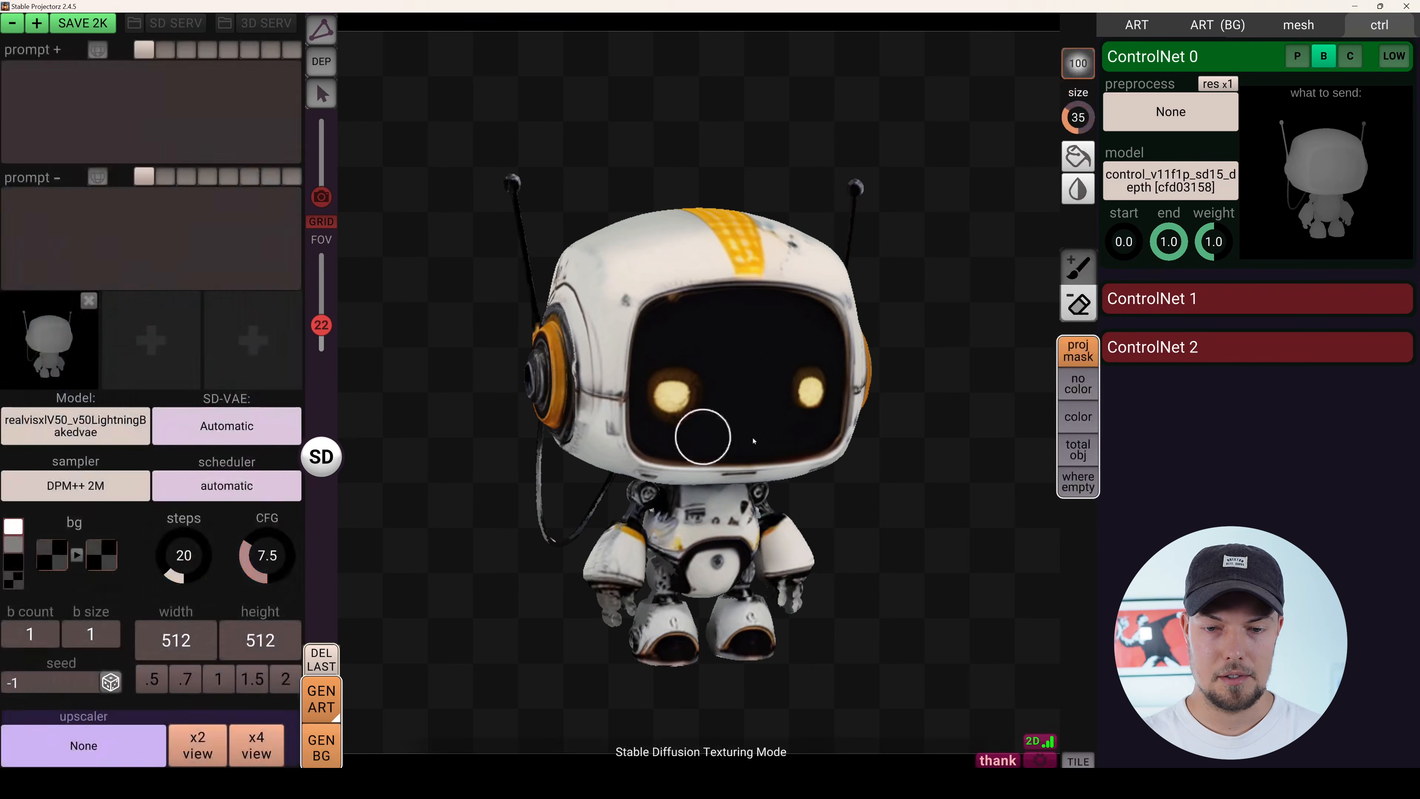
right_drag(929, 513, 900, 520)
click(93, 433)
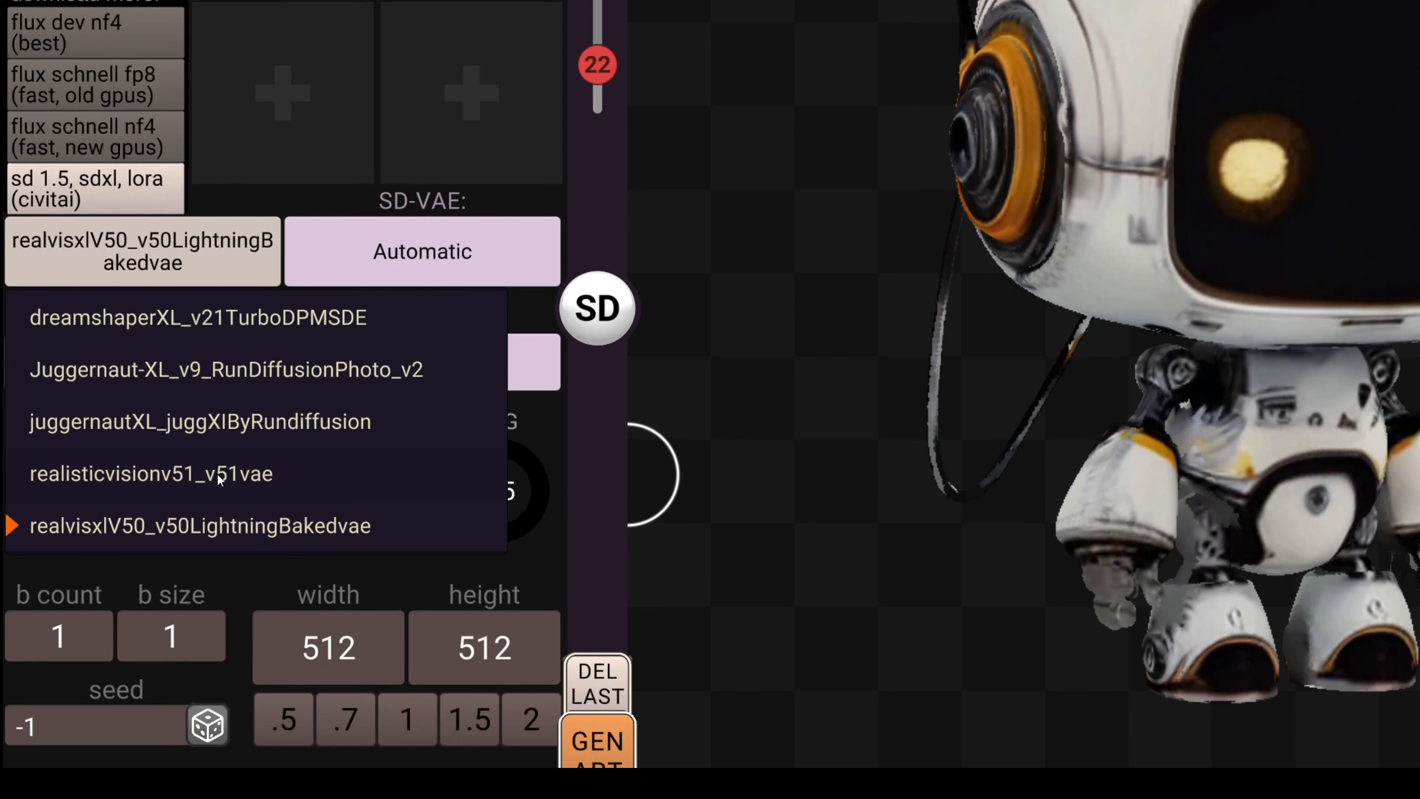
click(251, 481)
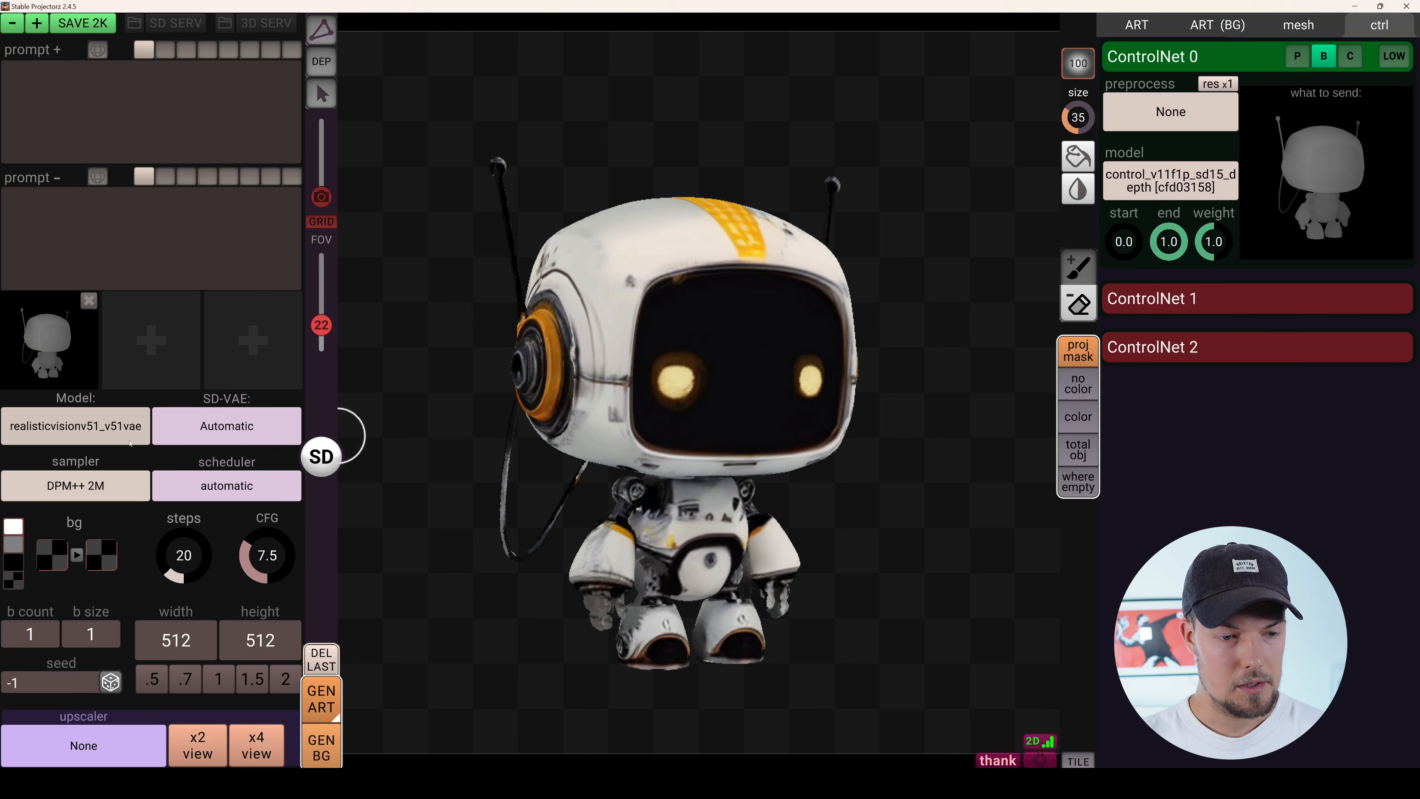
Look through the available samplers, leaving DPM++ 2M selected.
click(117, 491)
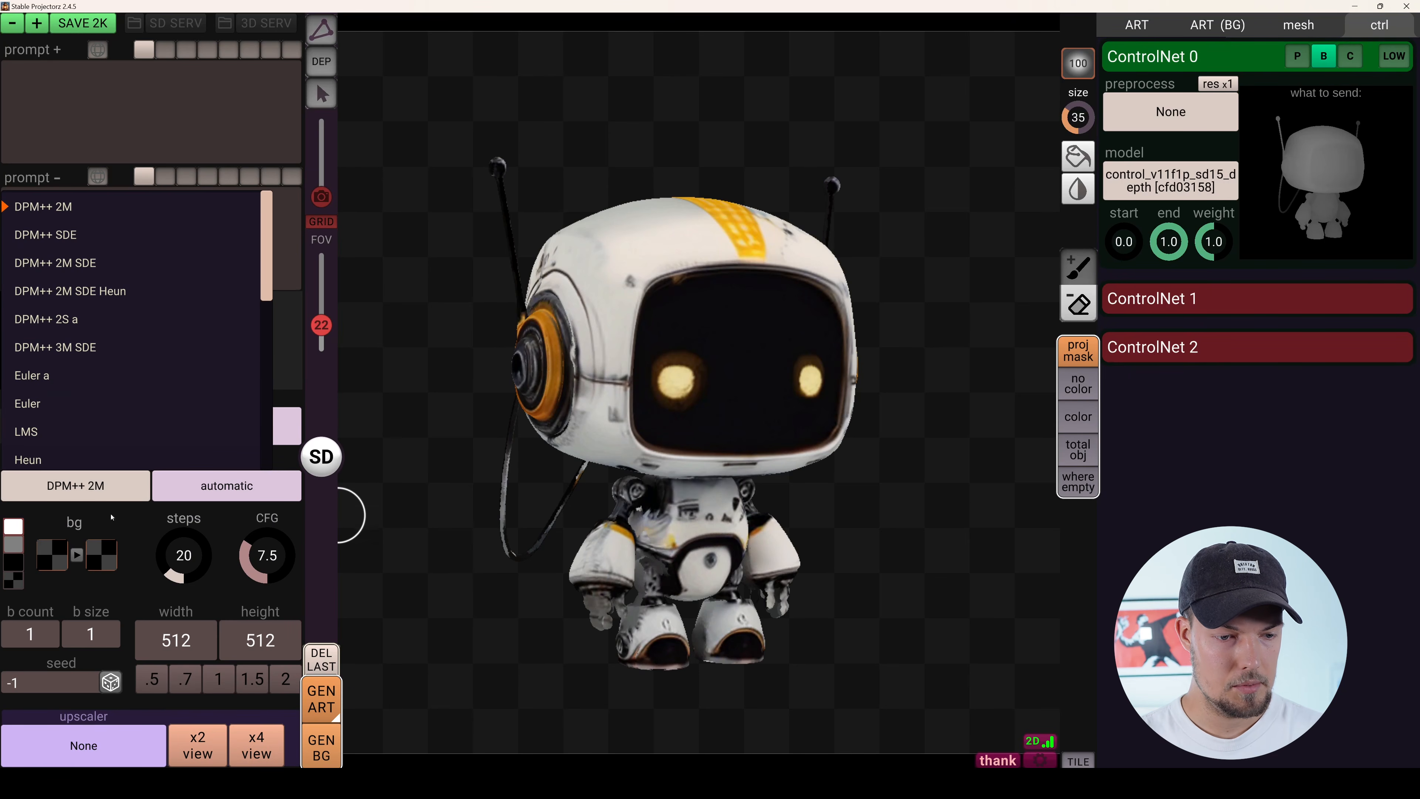
click(92, 496)
click(89, 497)
click(90, 499)
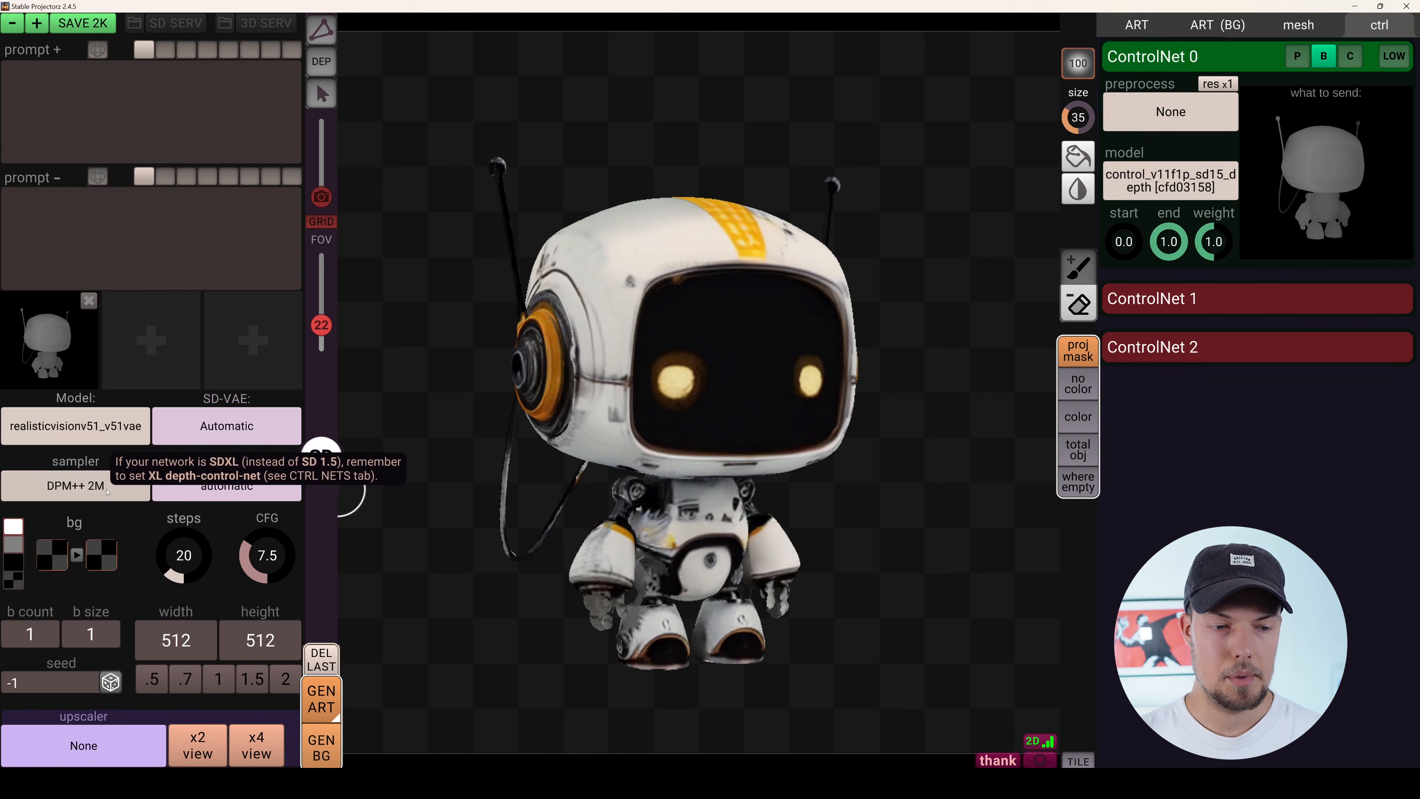
right_drag(634, 445, 843, 482)
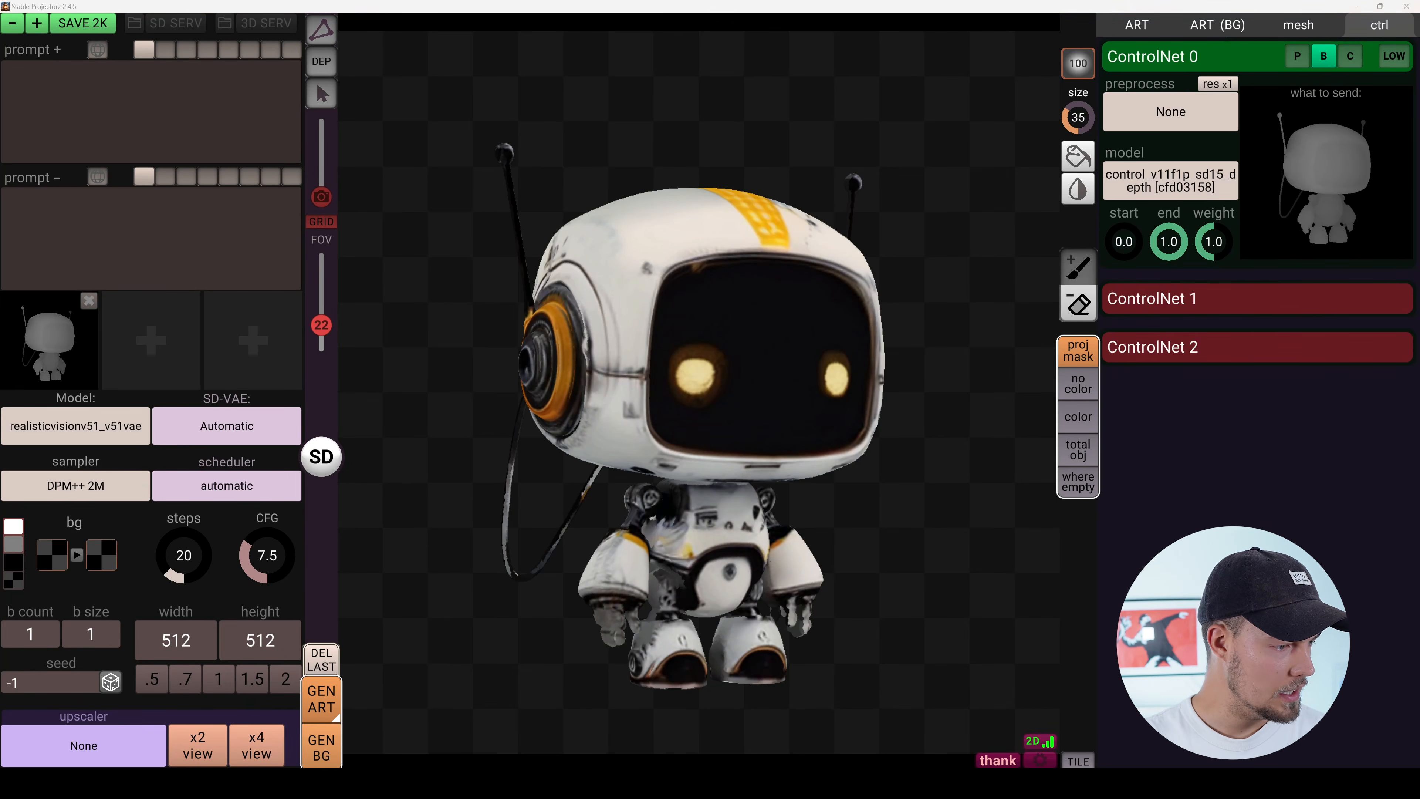
Enter the positive prompt "cute little robot, white and yellow patterns, astronaut suit, subtle scratches, high detail, photoreal, scifi, 3d model".
text(cute little robot, white and yellow patterns, astronaut suit, suble scratches, high detail, photoreal, scifi, 3d model)
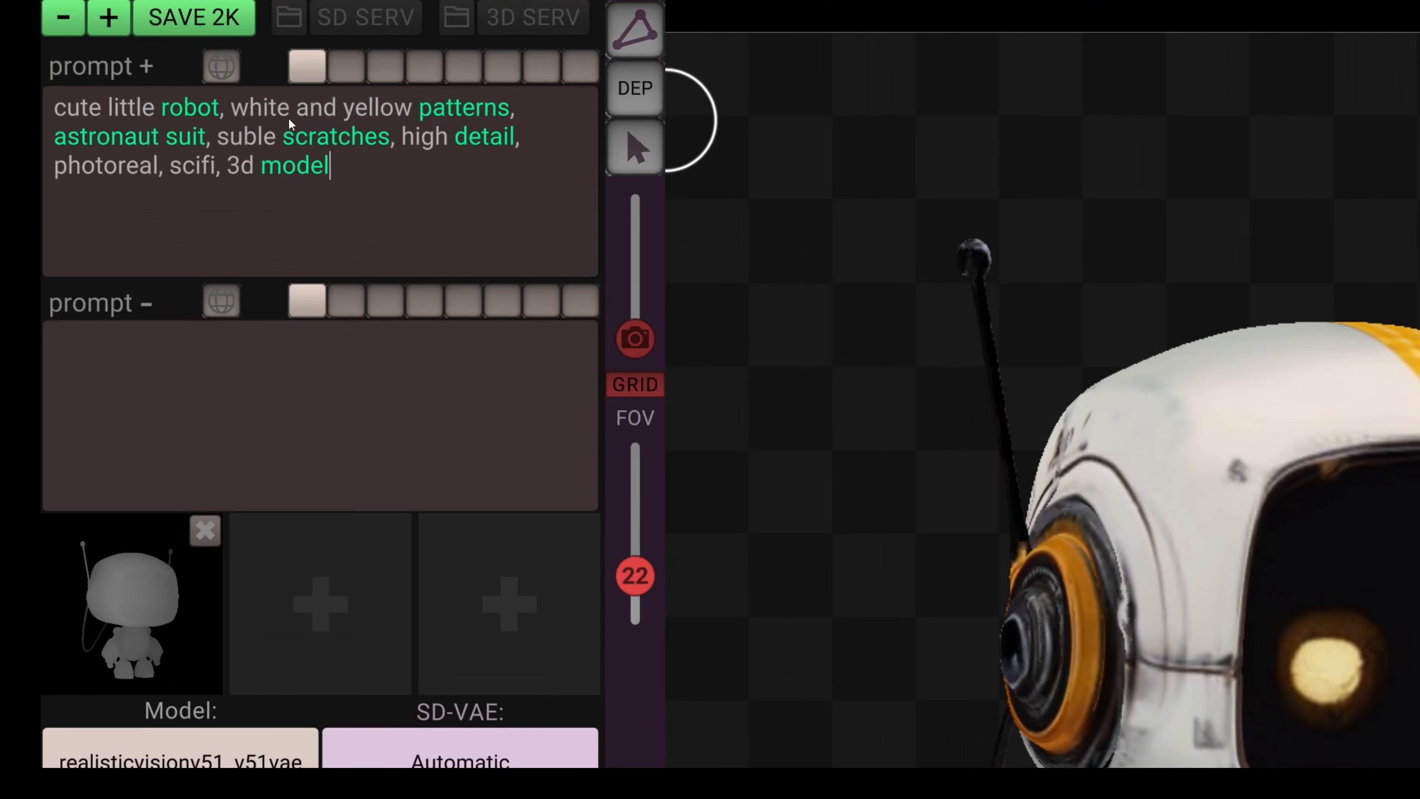
drag(88, 137, 198, 138)
click(416, 173)
click(253, 140)
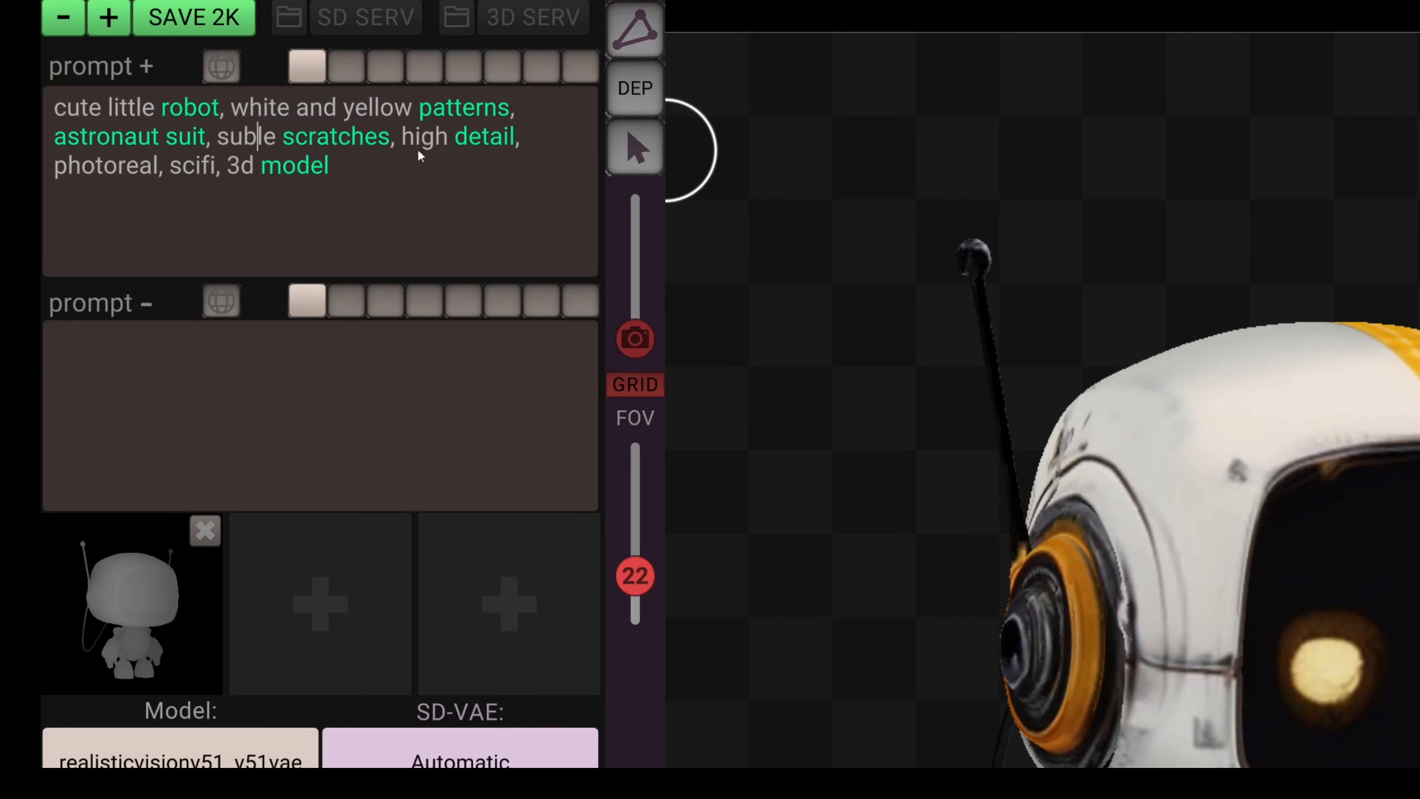
text(t)
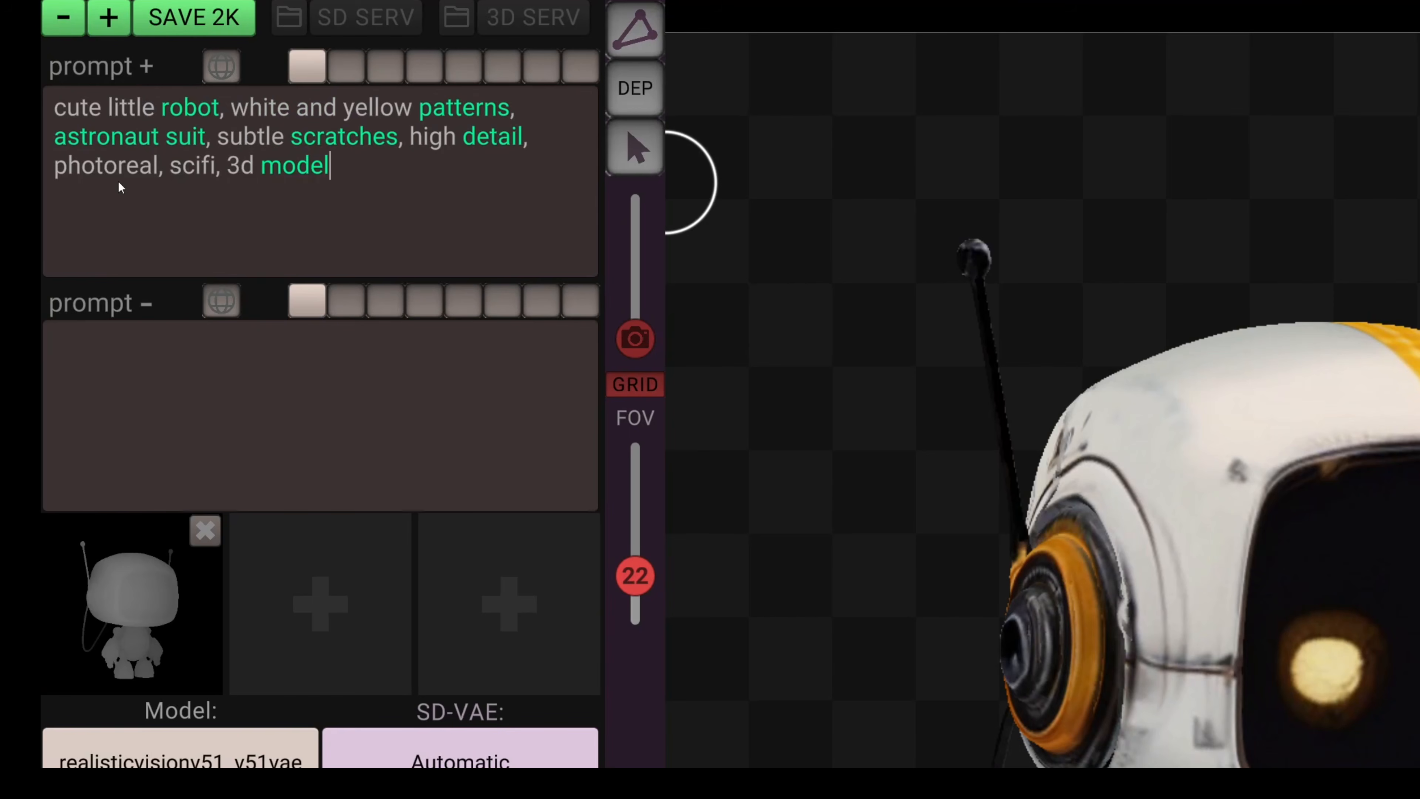
drag(358, 167, 229, 171)
click(406, 203)
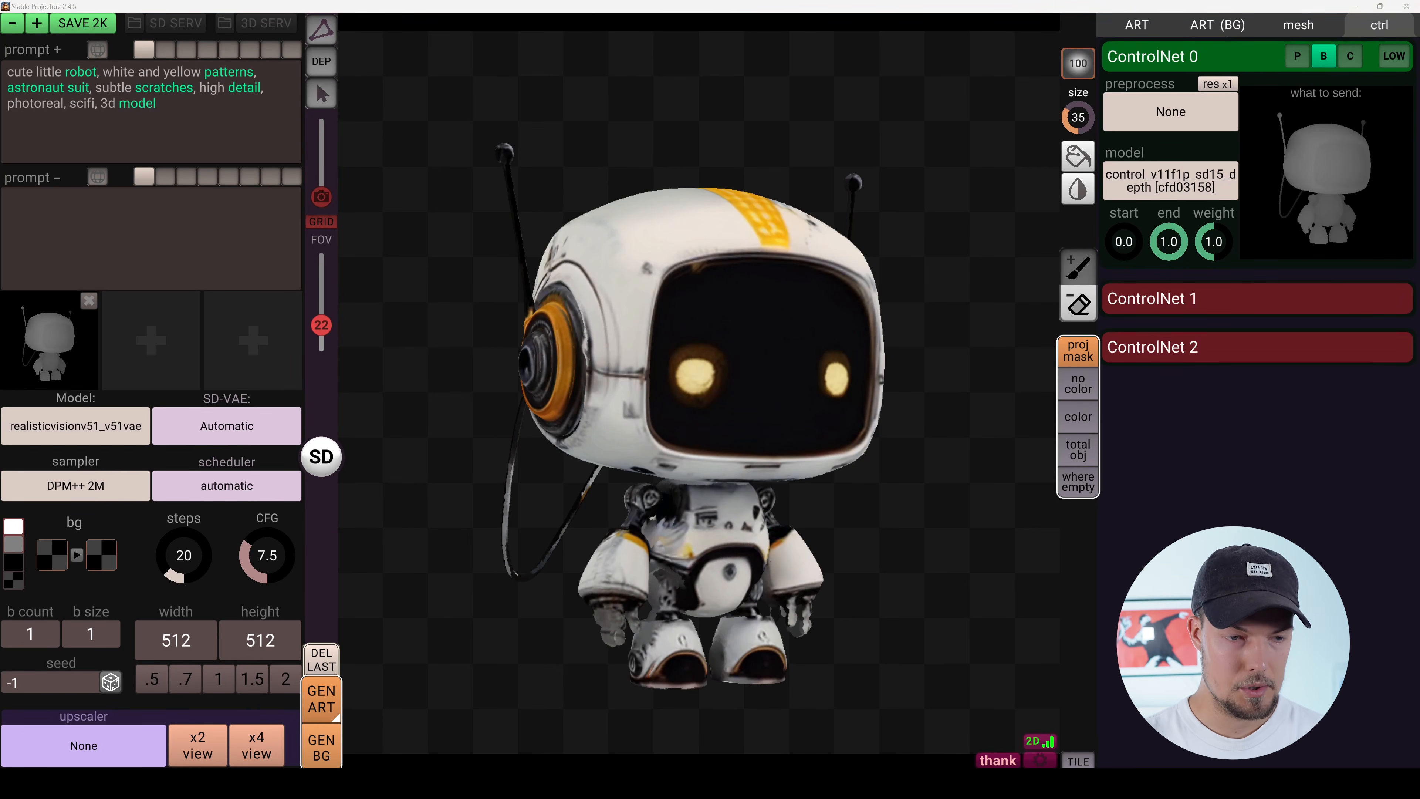
Enter the negative prompt "smear, blur, contrast, low quality, saturated colors".
text(smear, blur, contrast, low quality, saturated colors)
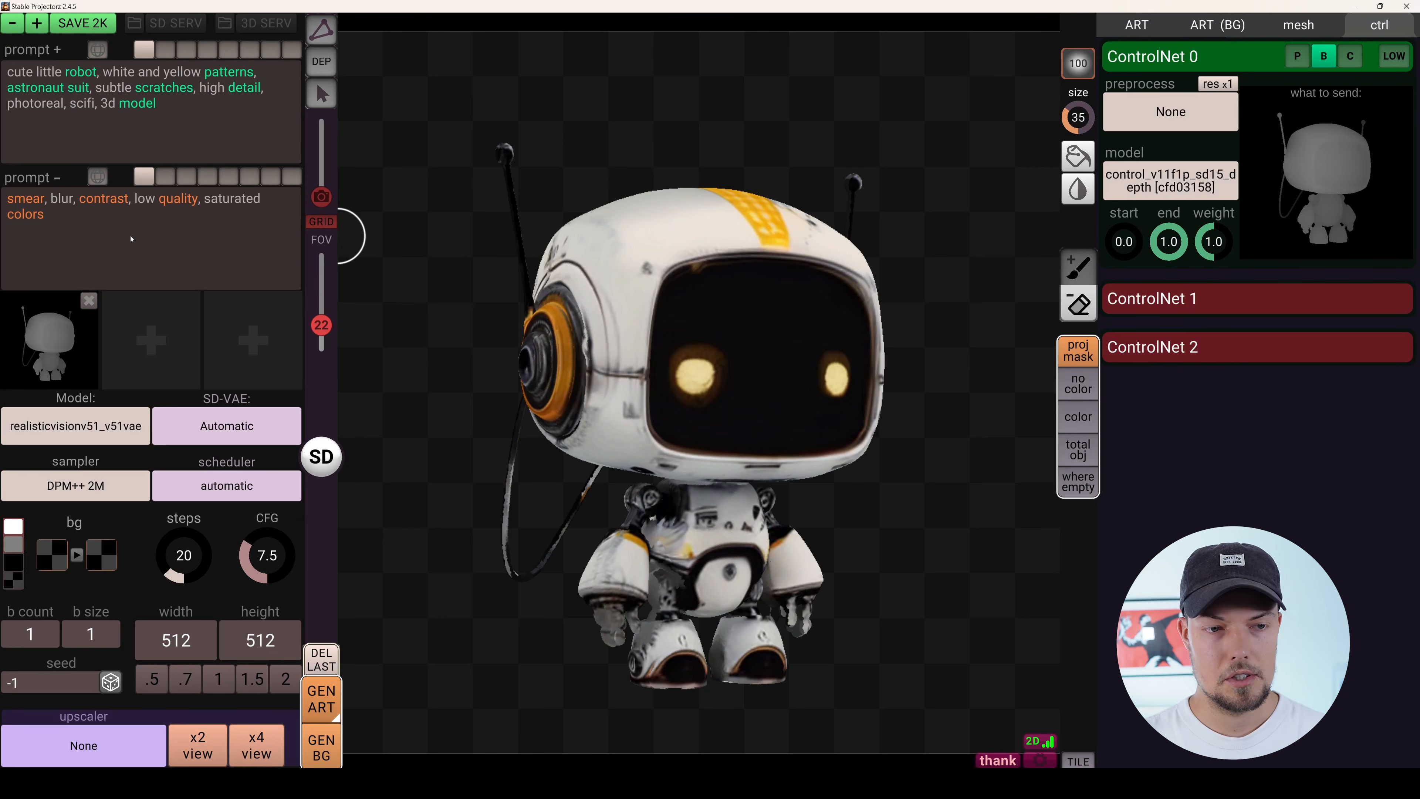
drag(15, 198, 74, 198)
click(125, 199)
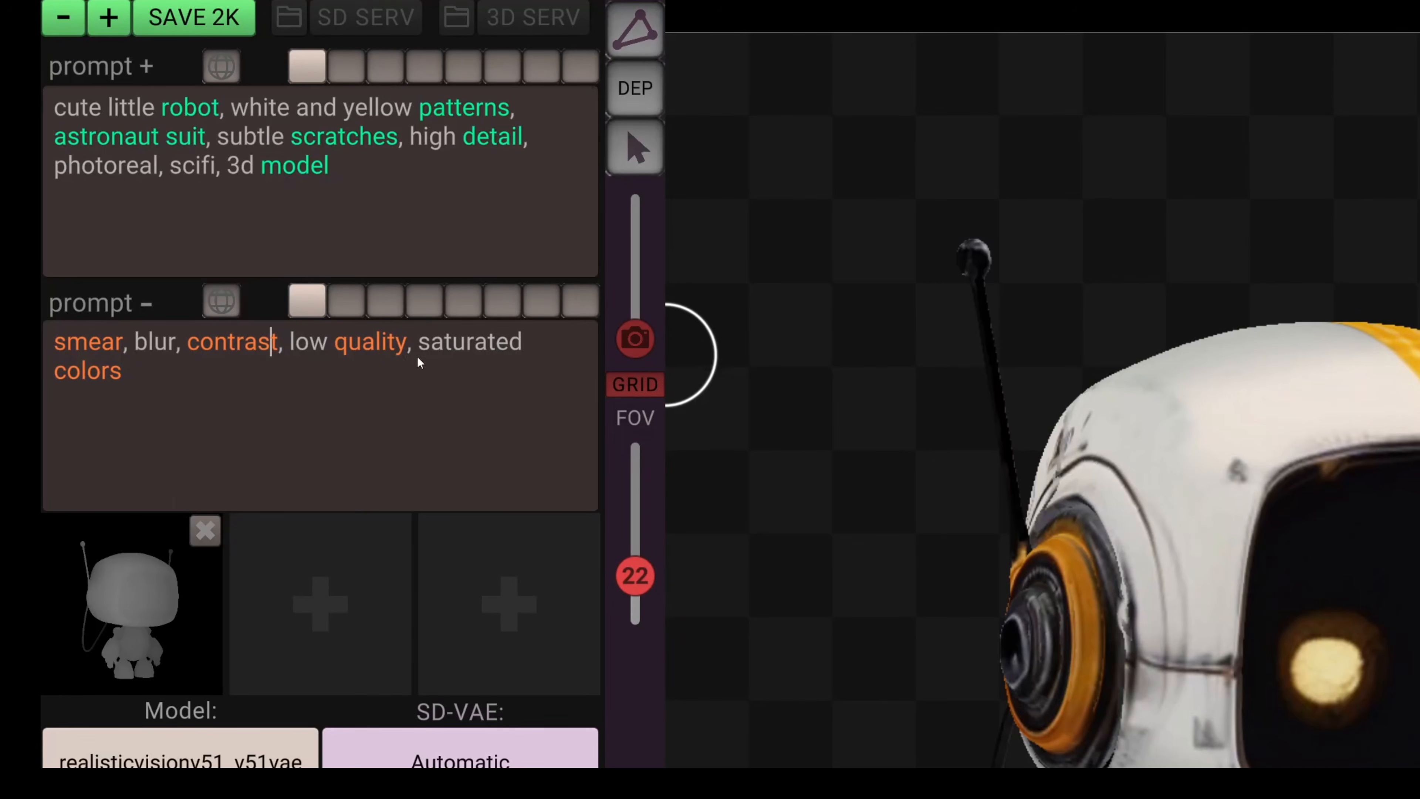
click(419, 361)
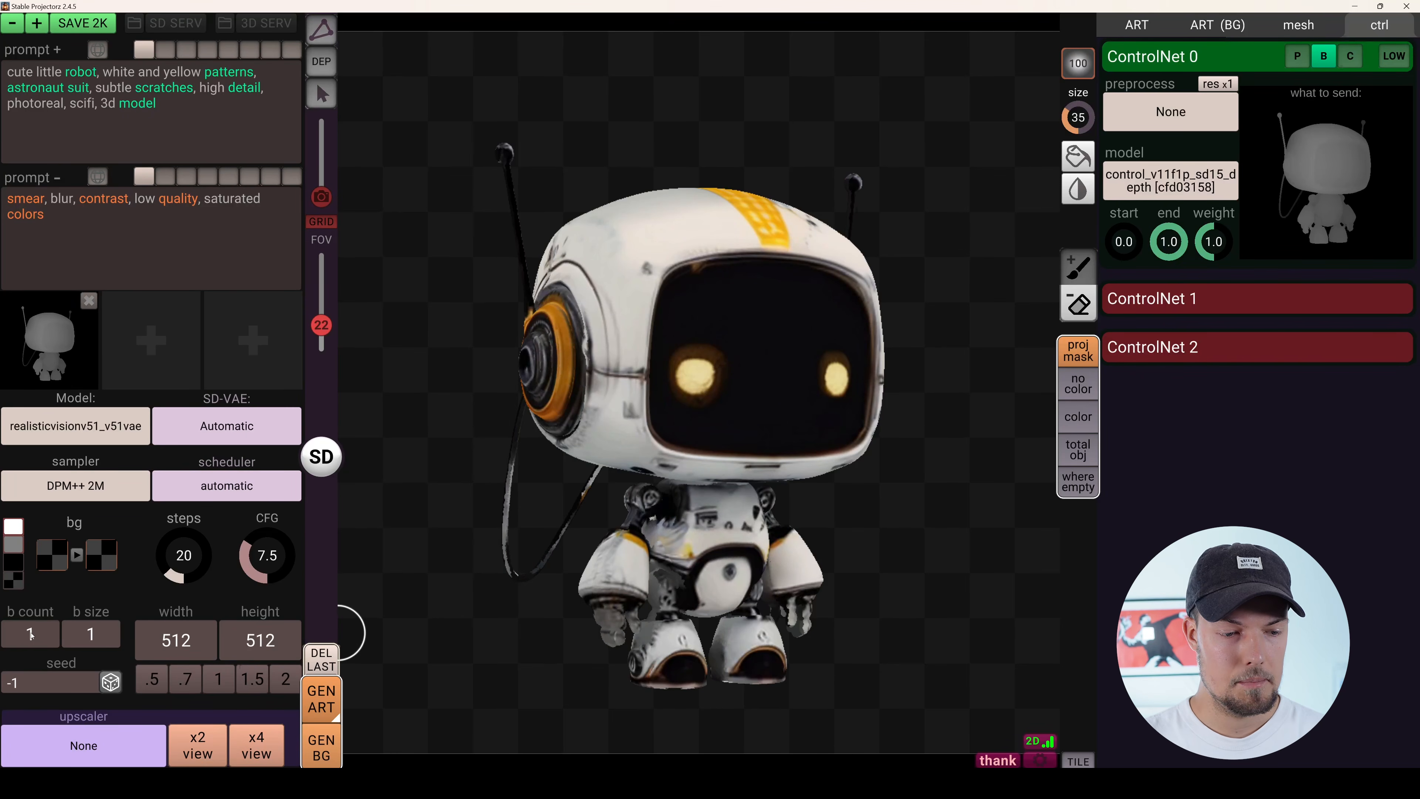
Set the batch count to 4 and the steps to 25, and generate the texture art for the robot's current view.
scroll(904, 479, down, 2)
scroll(885, 482, up, 2)
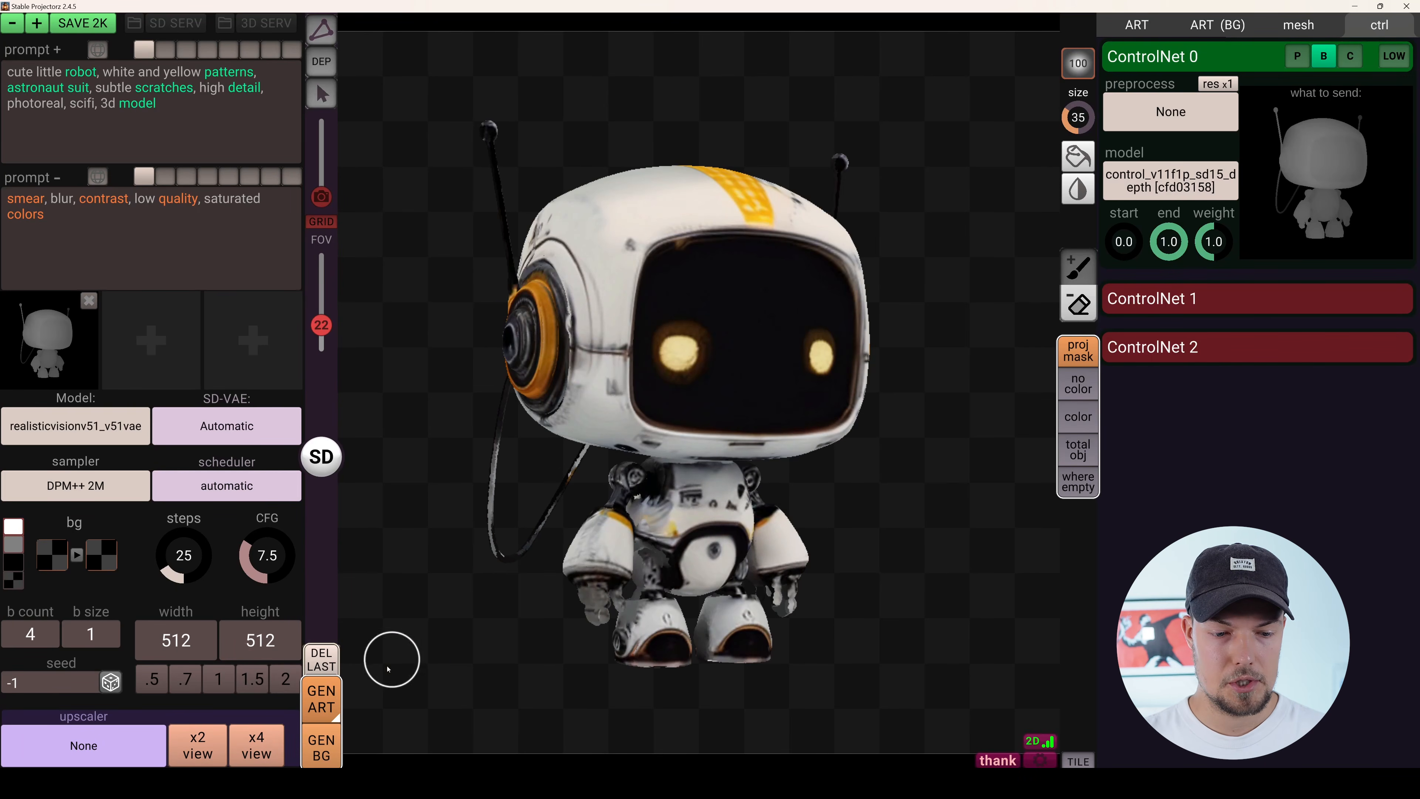
click(323, 696)
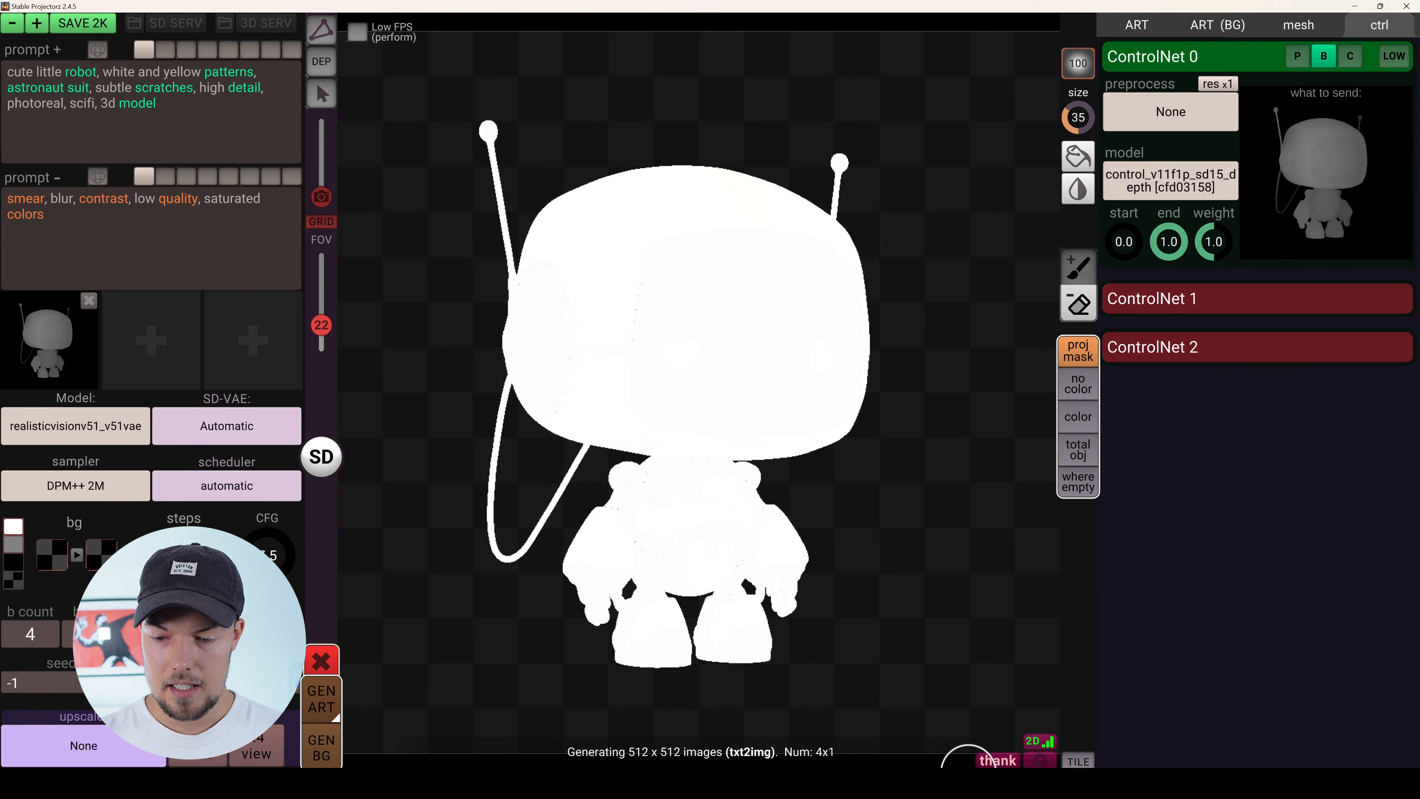
Bring up the run_noQuickEdit console and place it over the StableProjectorz window to follow the texture generation's progress.
mouse_move(969, 782)
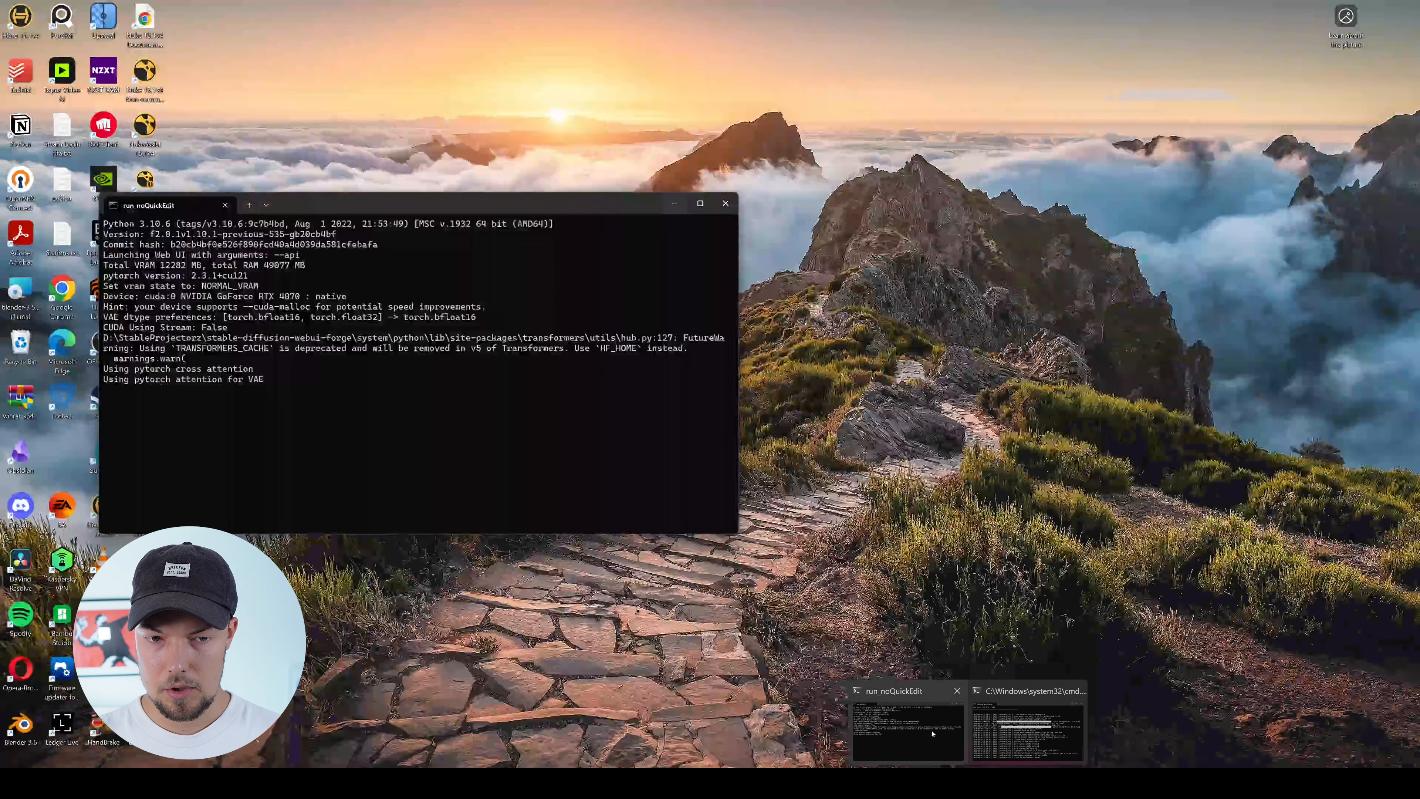
click(932, 733)
drag(314, 205, 1007, 300)
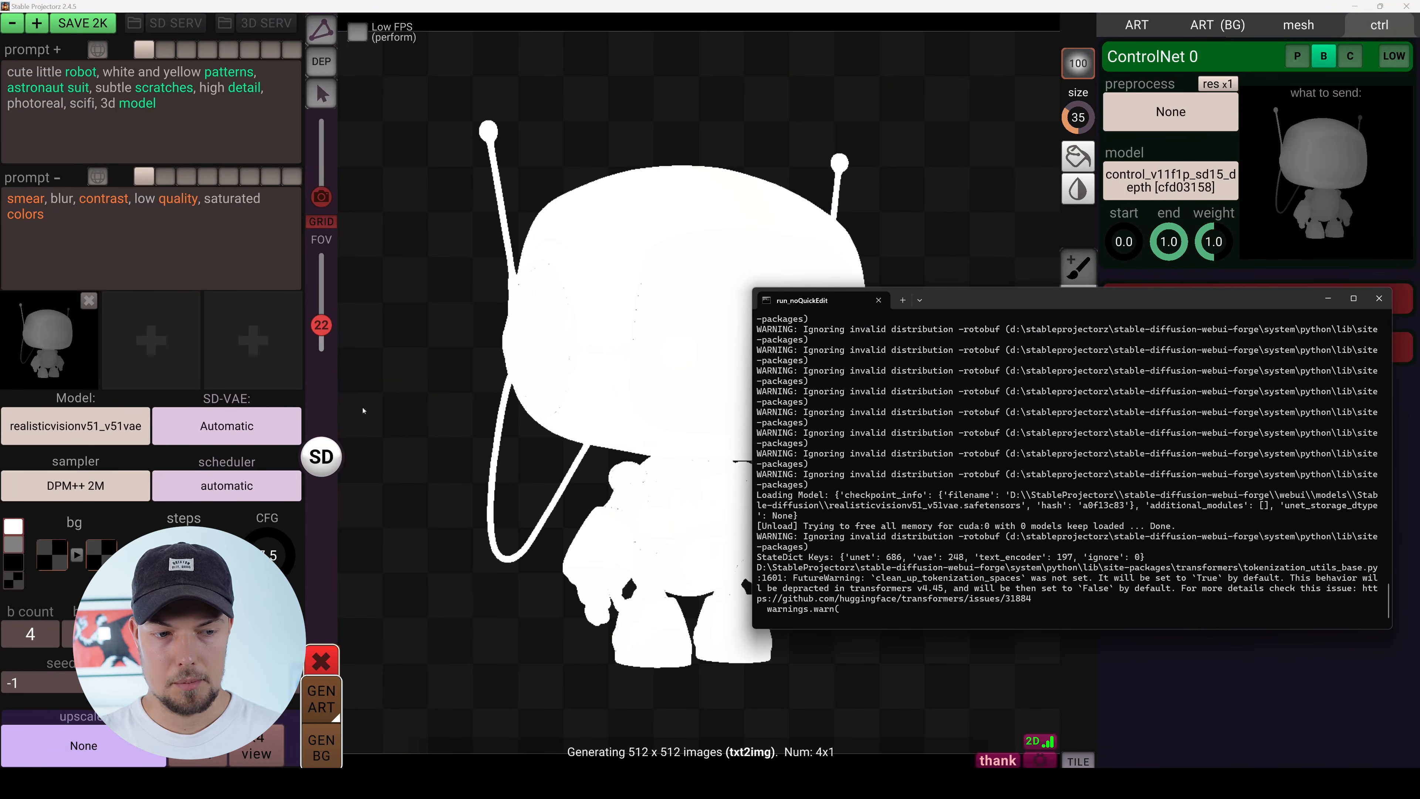
drag(873, 300, 809, 308)
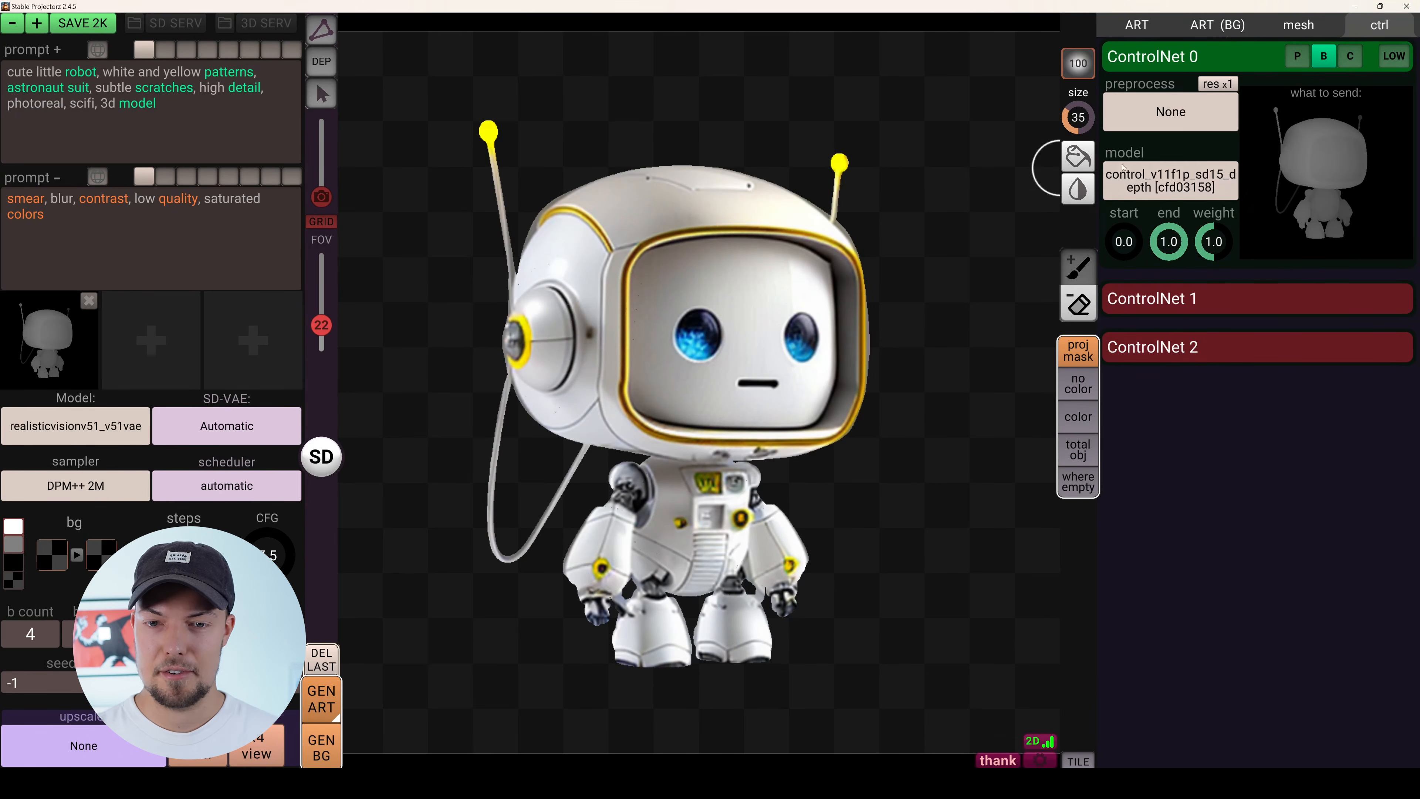
Compare the four generated art variants on the robot and select the one with black eyes and golden ear pieces.
click(1135, 25)
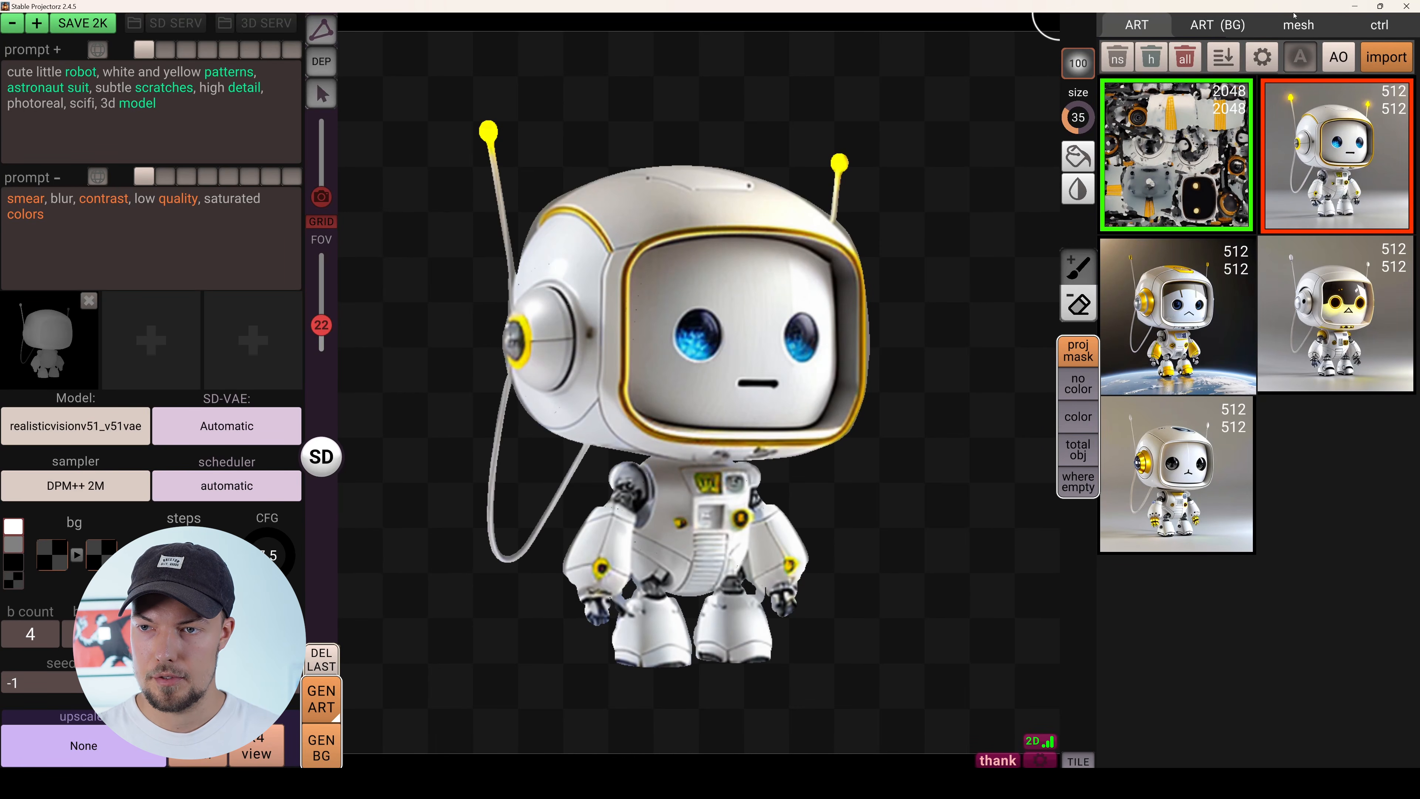
click(1386, 26)
click(1149, 25)
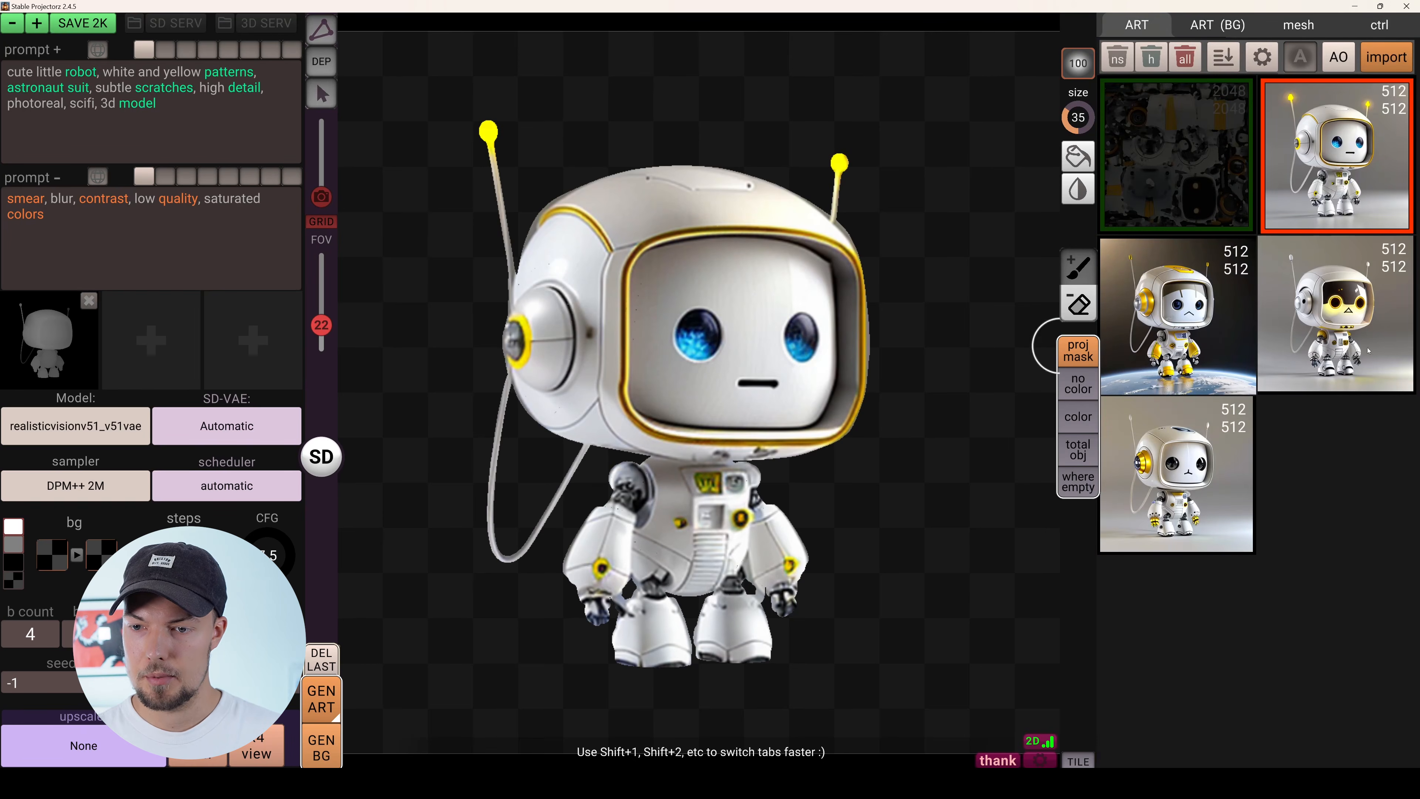
click(1206, 349)
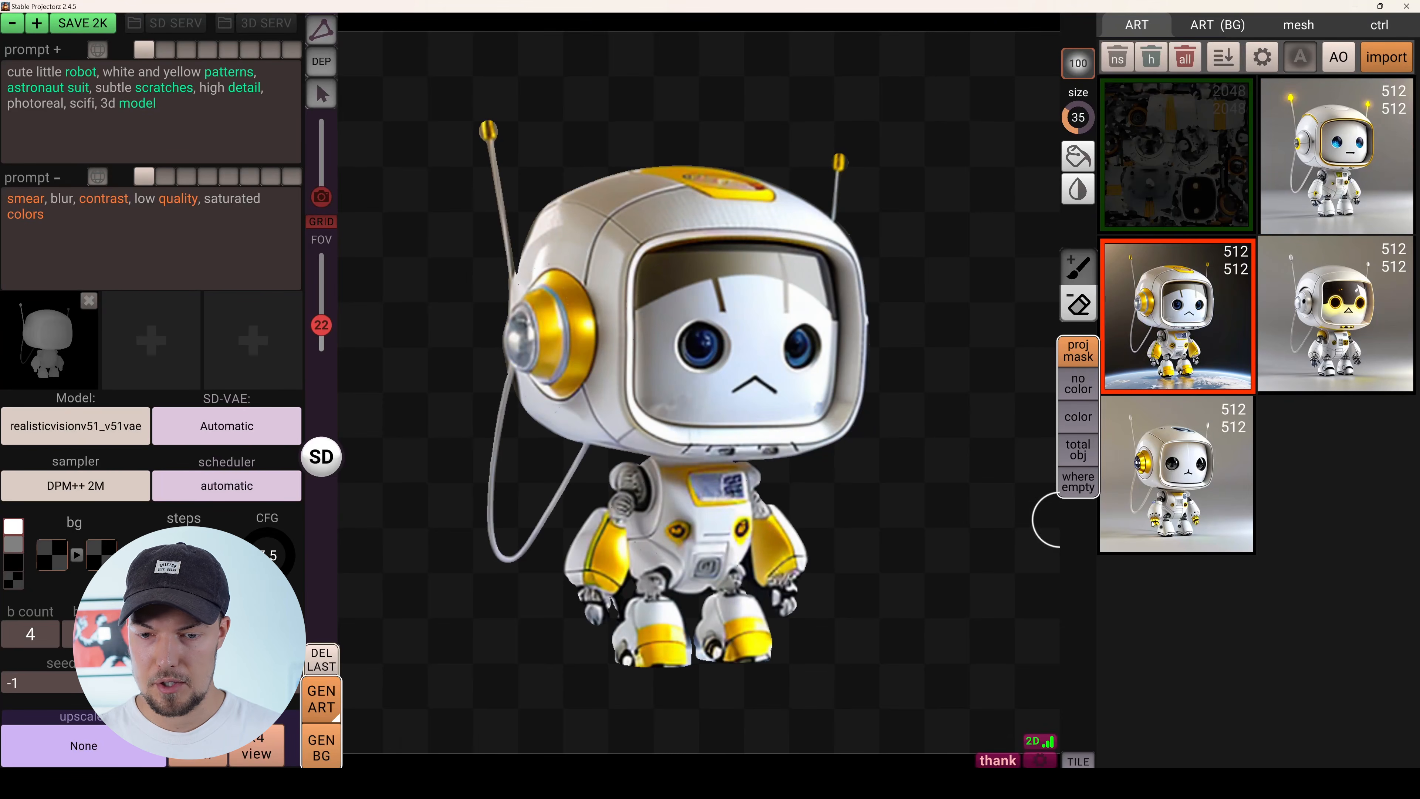
click(1158, 489)
click(1319, 326)
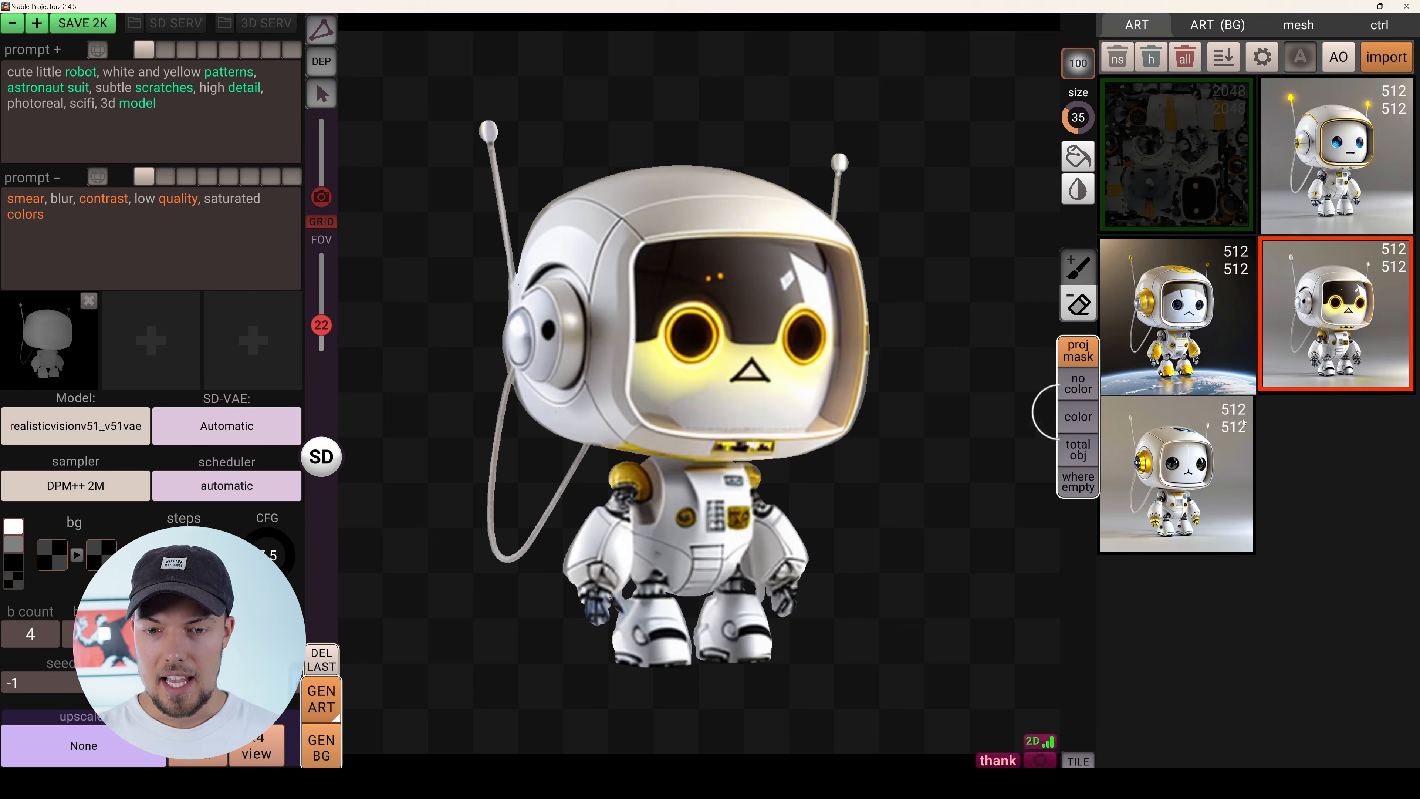
click(1165, 476)
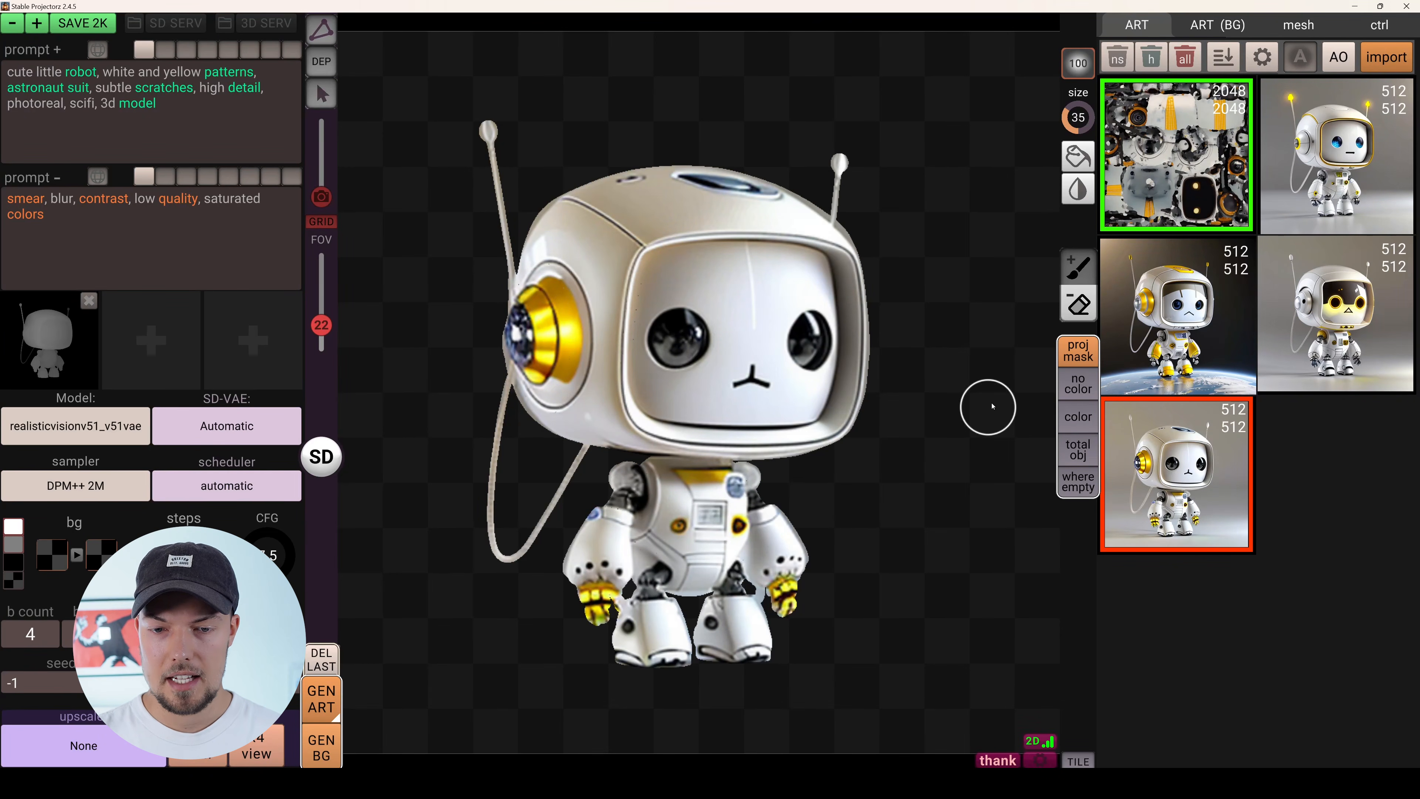
Examine the newly projected texture on the robot's front, top and both sides for uncovered or mismatched areas.
right_drag(859, 491, 716, 379)
mouse_move(677, 310)
mouse_down()
mouse_move(660, 305)
mouse_move(702, 347)
mouse_move(680, 389)
mouse_move(647, 390)
mouse_up()
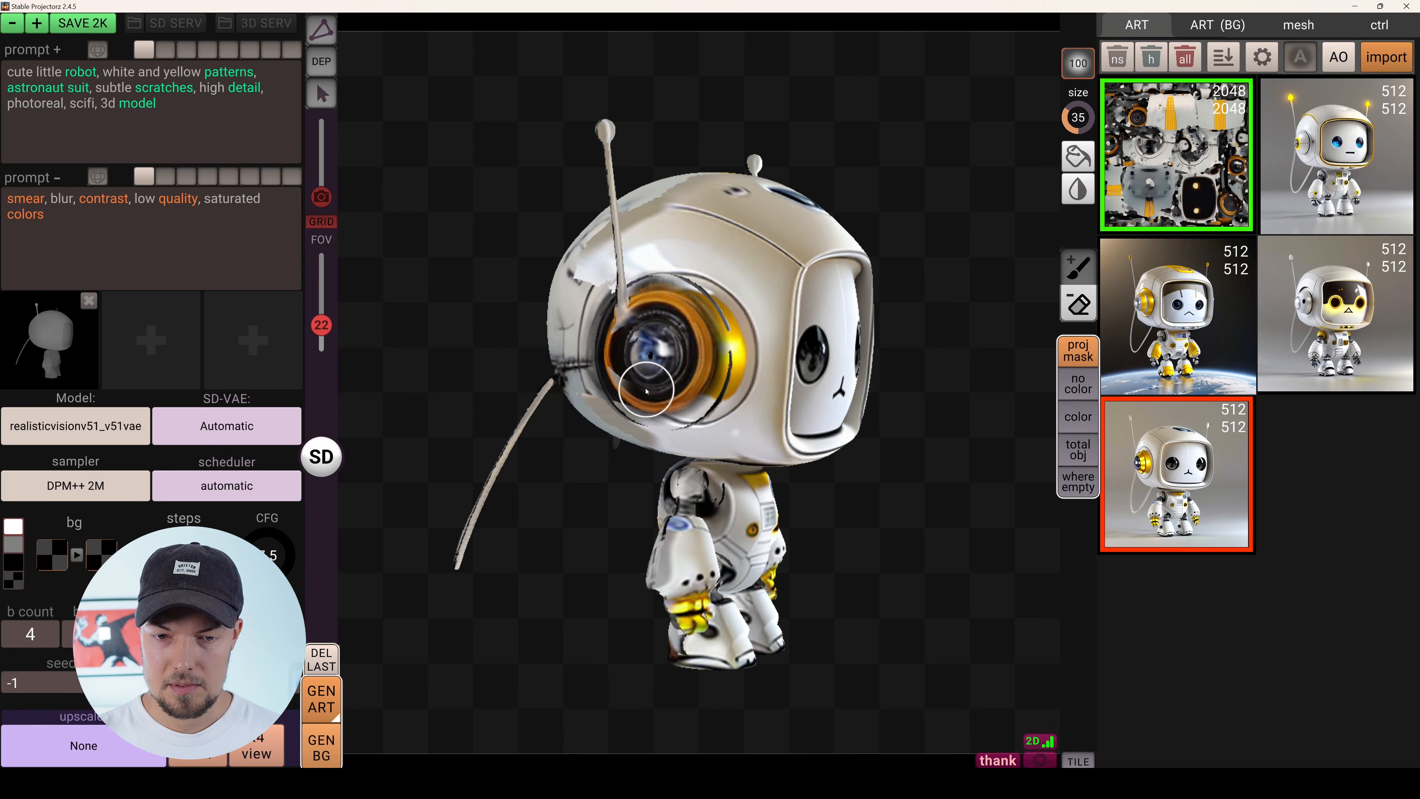
mouse_move(689, 358)
mouse_down()
mouse_move(674, 311)
mouse_move(649, 299)
mouse_move(690, 330)
mouse_move(695, 385)
mouse_move(643, 411)
mouse_move(612, 319)
mouse_move(671, 346)
mouse_move(715, 401)
mouse_up()
mouse_move(715, 402)
right_down()
mouse_move(770, 444)
mouse_move(710, 335)
right_up()
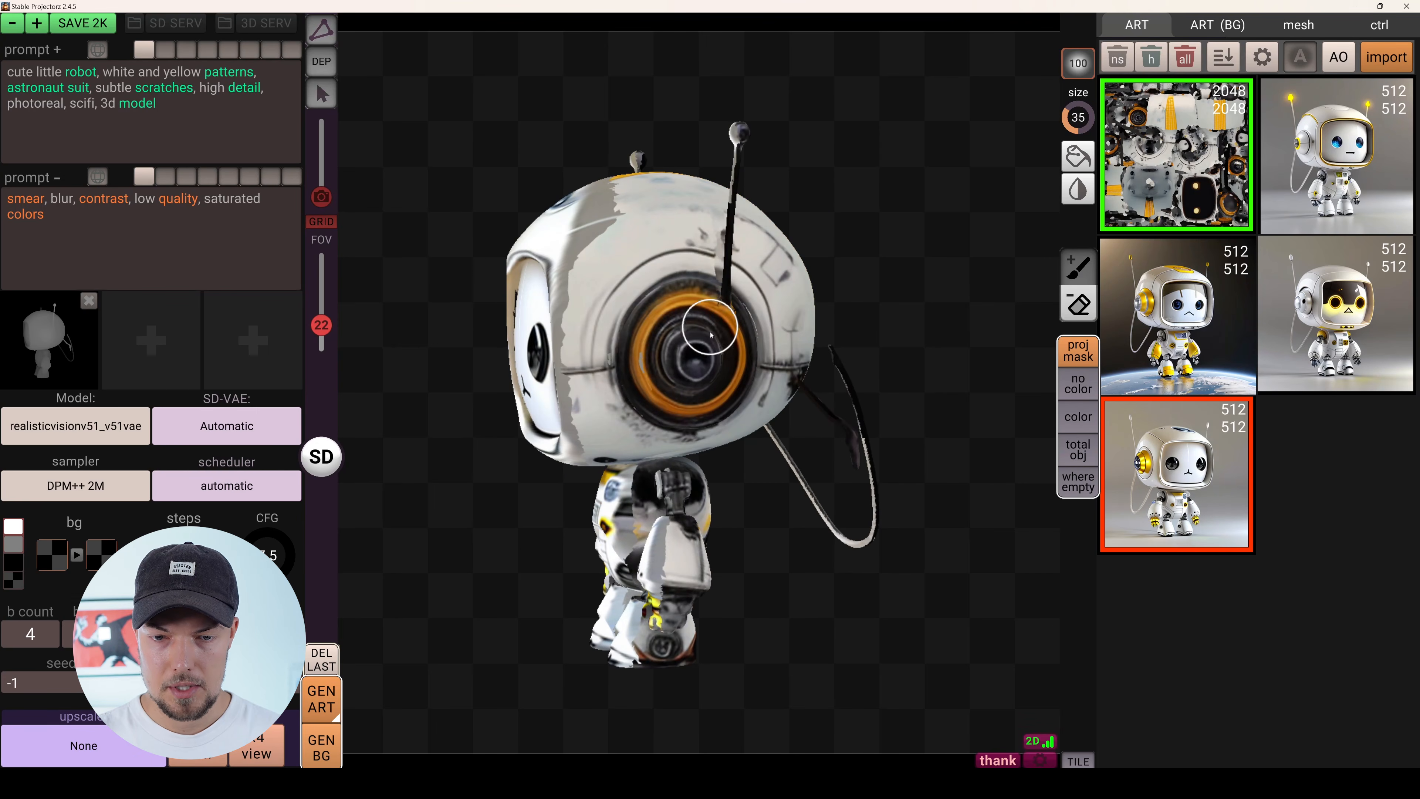
mouse_move(689, 410)
right_down()
mouse_move(878, 476)
mouse_move(811, 469)
mouse_move(797, 239)
mouse_move(733, 284)
right_up()
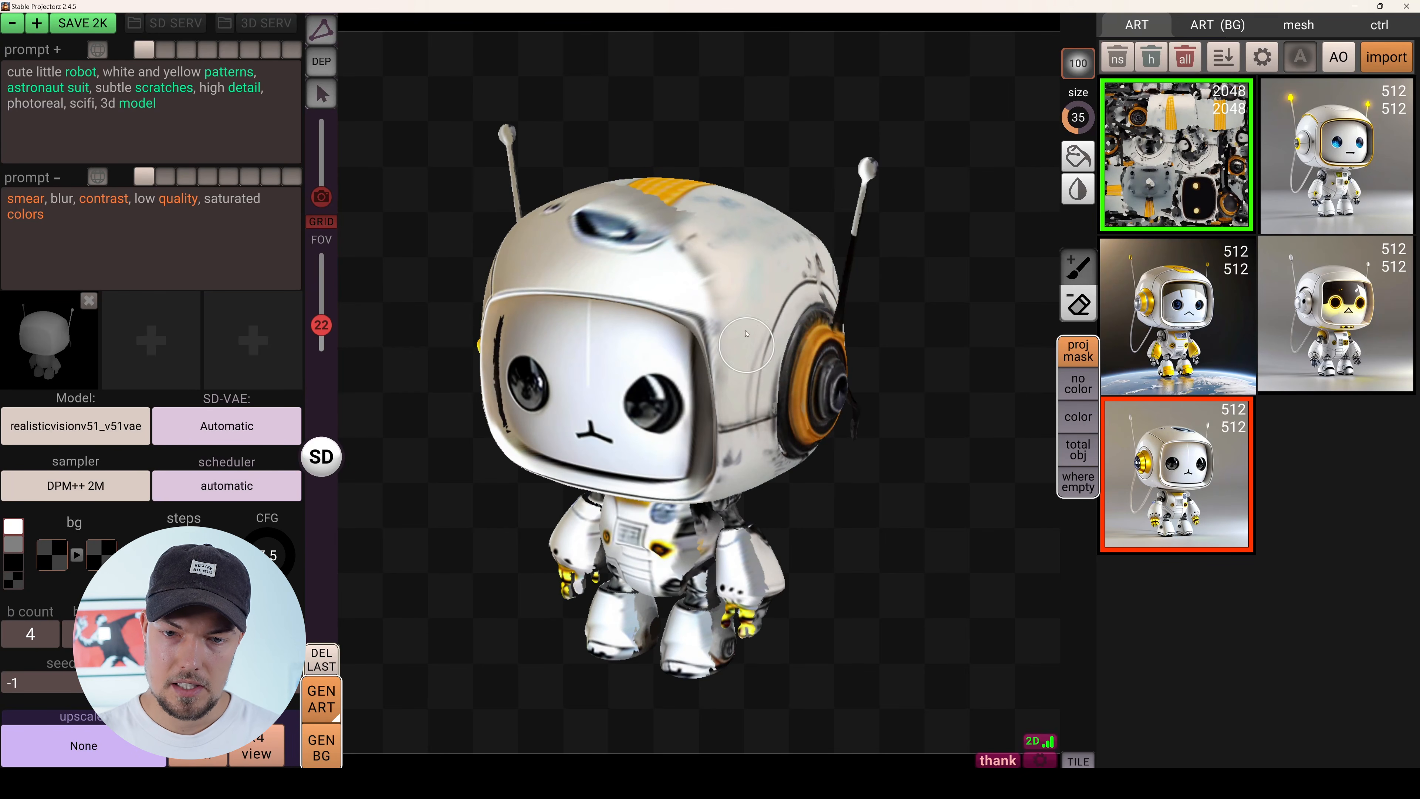
right_drag(638, 184, 897, 393)
scroll(871, 515, up, 2)
mouse_move(871, 515)
right_down()
mouse_move(570, 509)
mouse_move(839, 507)
right_up()
scroll(784, 506, down, 2)
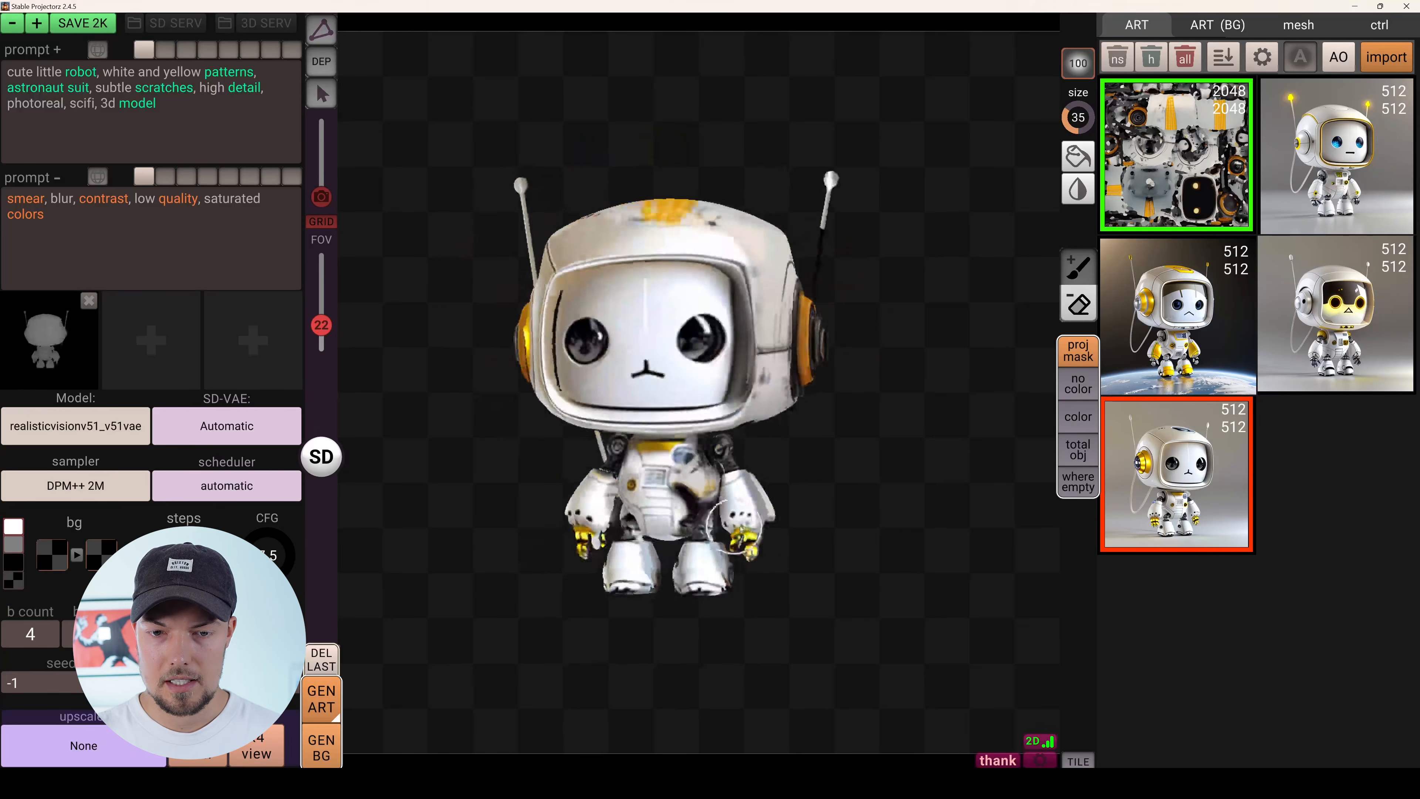
key(alt)
mouse_move(719, 478)
right_down()
mouse_move(992, 492)
mouse_move(416, 448)
mouse_move(857, 485)
mouse_move(850, 498)
mouse_move(901, 511)
mouse_move(900, 491)
right_up()
scroll(866, 479, up, 3)
scroll(853, 498, up, 2)
scroll(849, 498, up, 2)
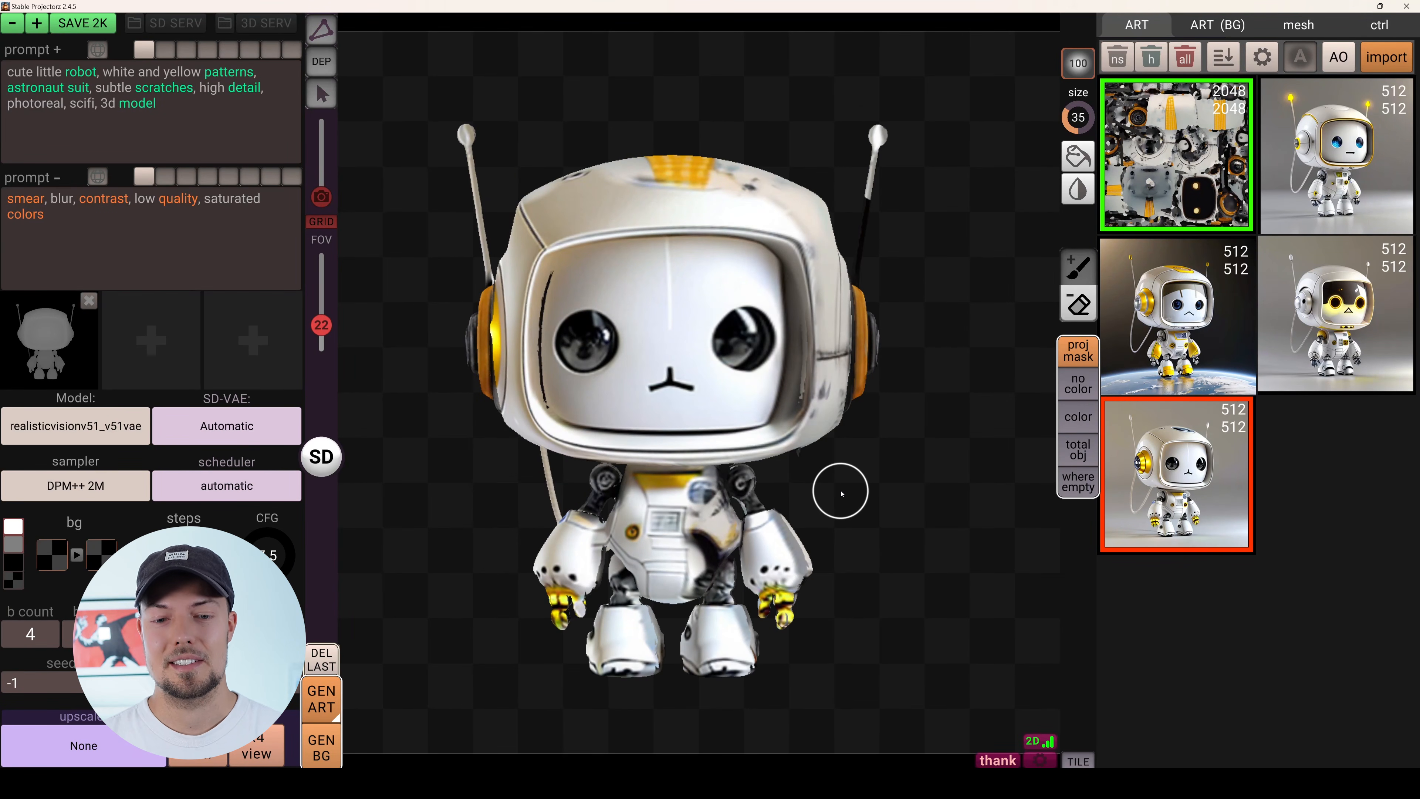
scroll(850, 482, down, 1)
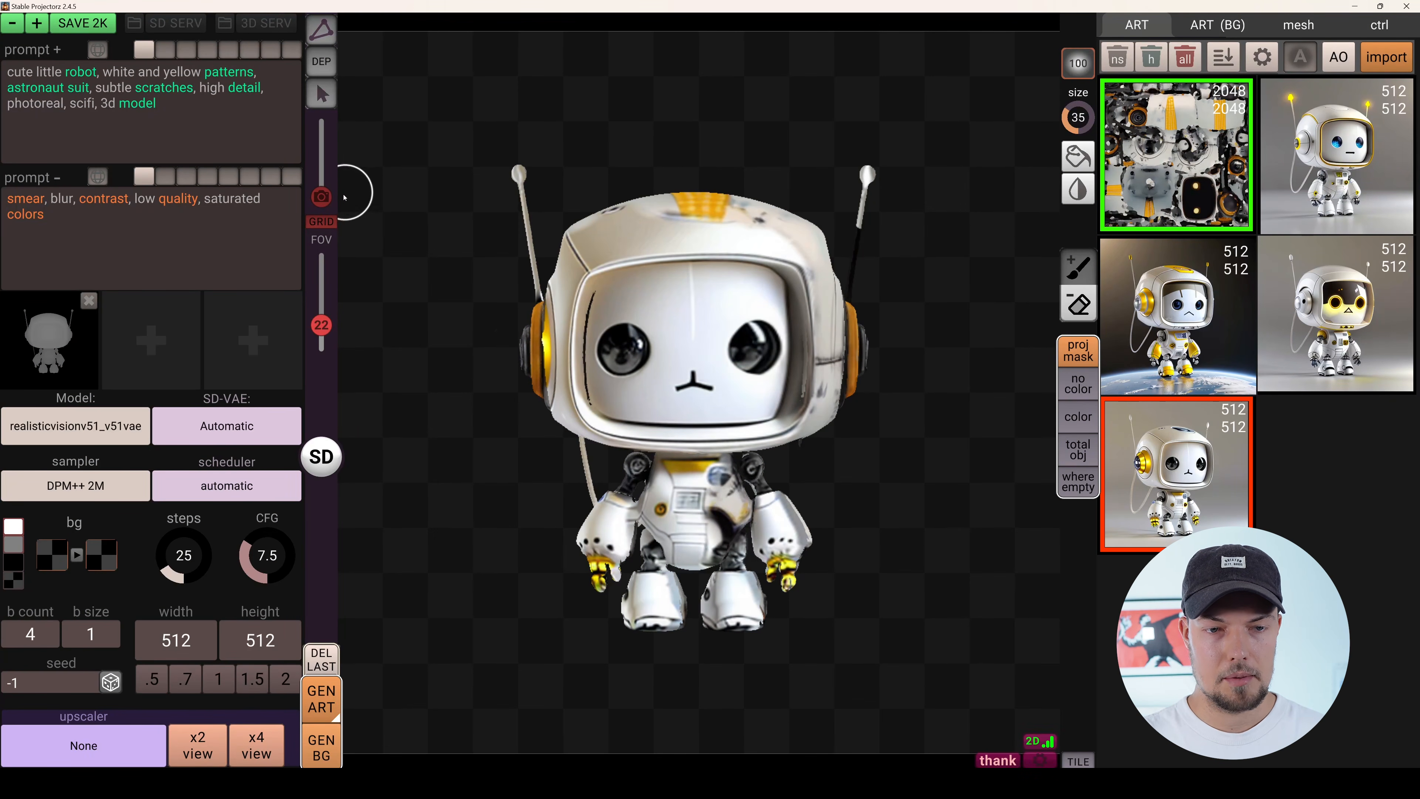
Increase the number of projection cameras to four and sort their views into a two-by-two grid.
drag(321, 198, 323, 195)
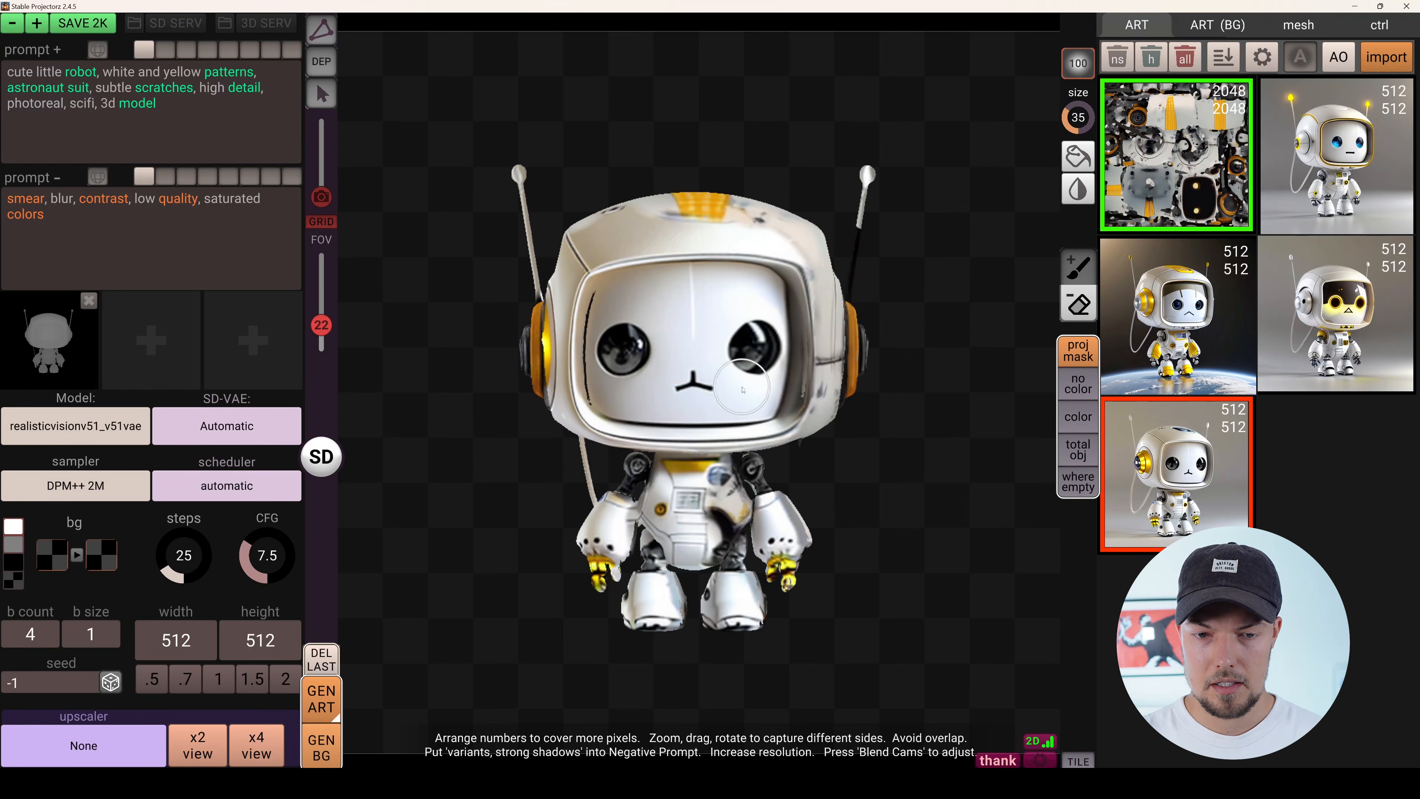
alt+drag(517, 489, 775, 525)
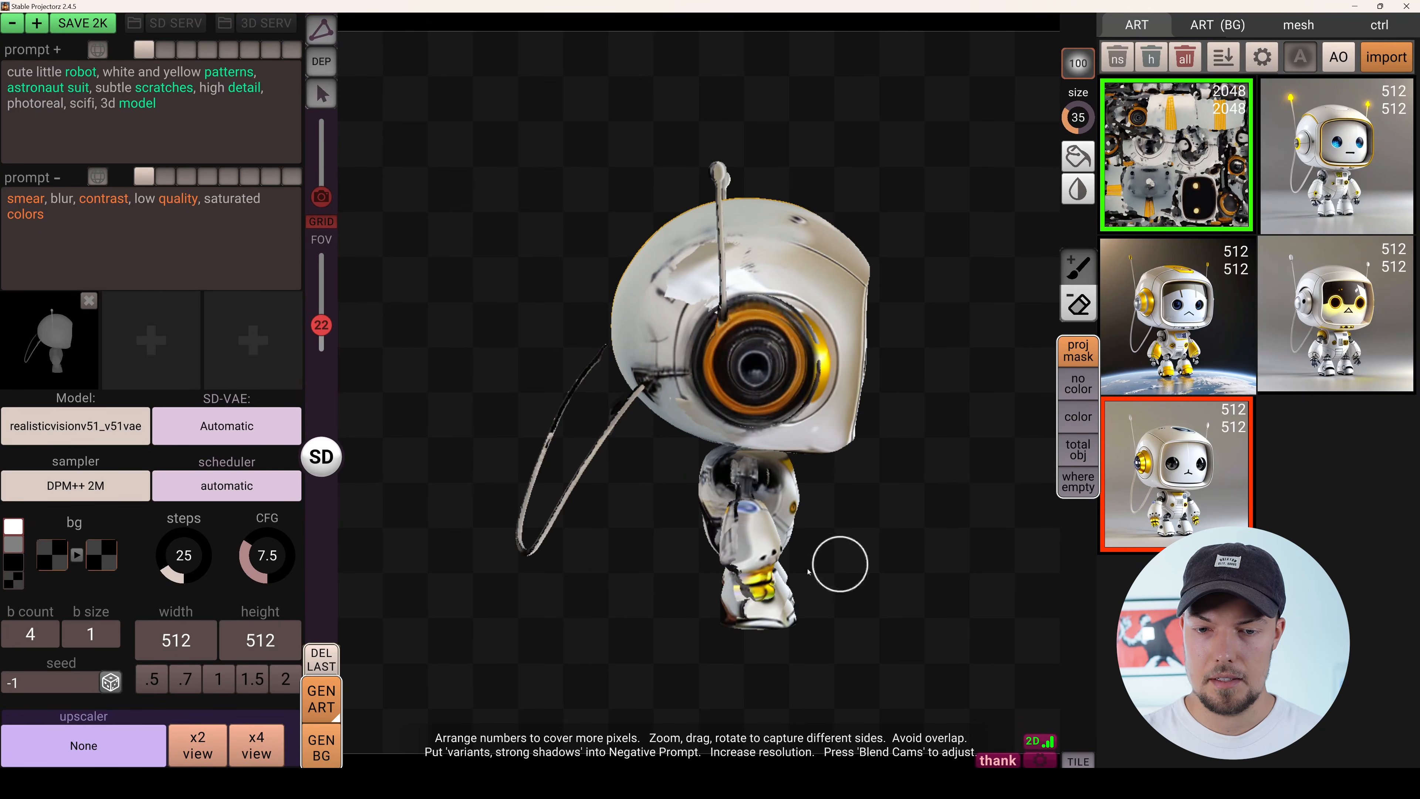
alt+drag(553, 489, 811, 497)
alt+drag(404, 466, 758, 448)
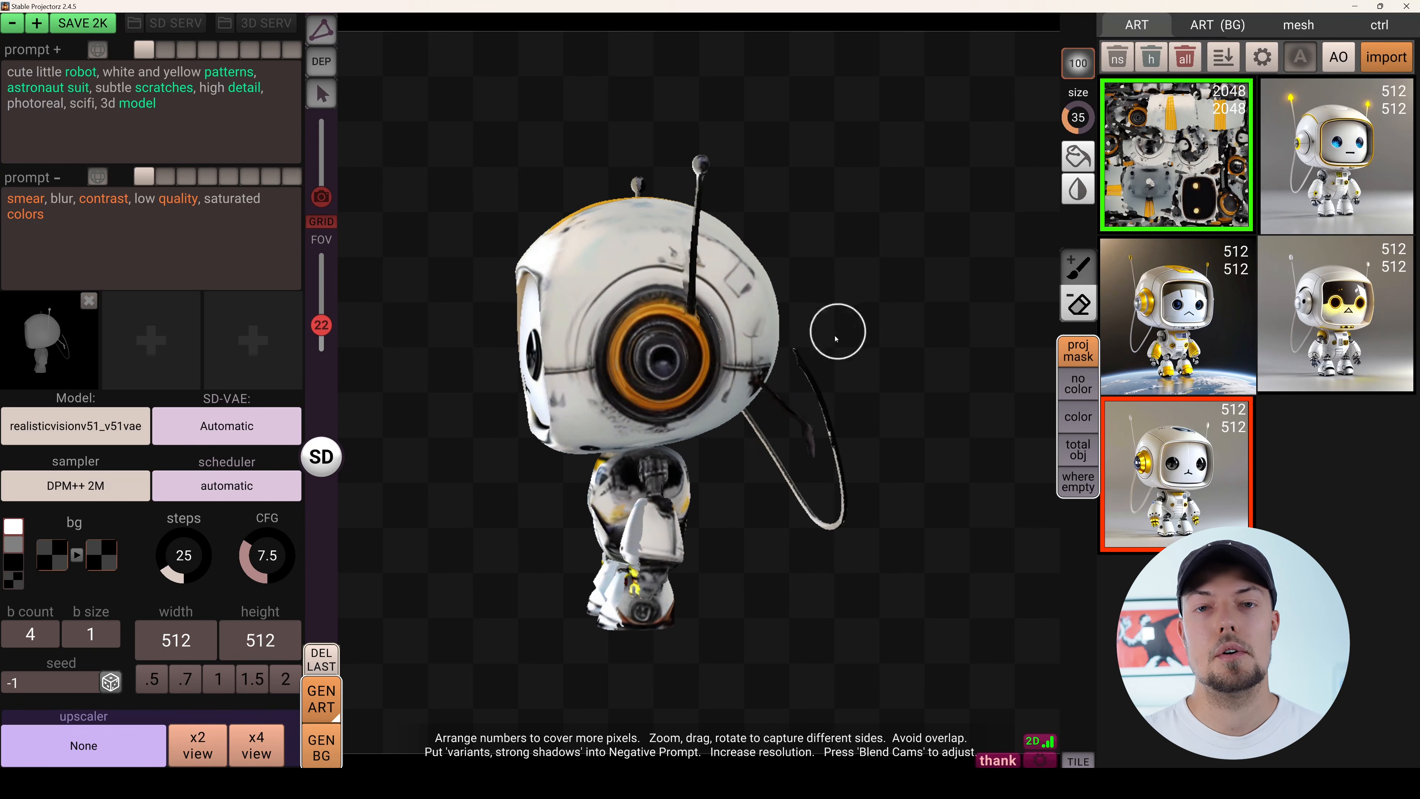
right_drag(846, 317, 1002, 333)
scroll(573, 162, up, 2)
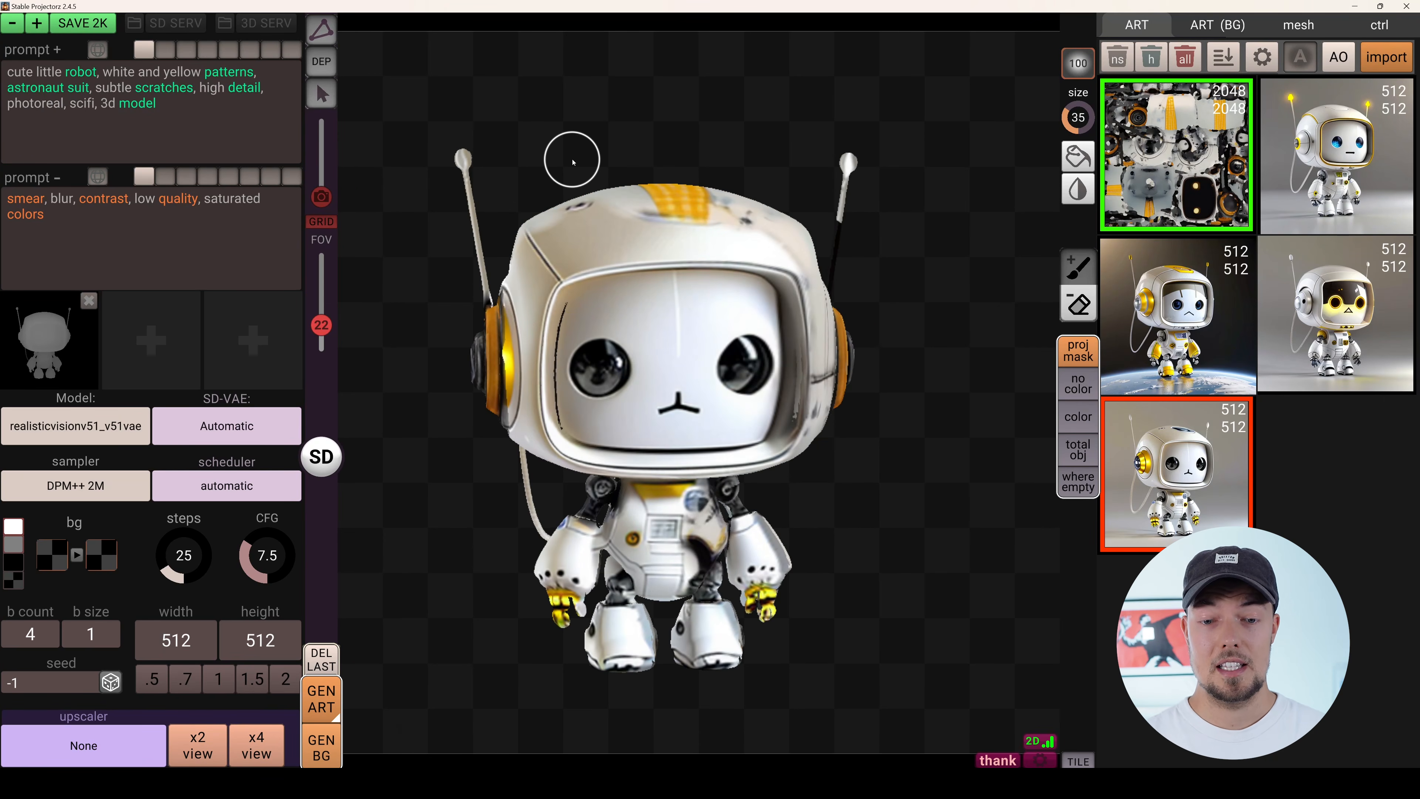
right_drag(759, 274, 893, 330)
drag(322, 197, 321, 152)
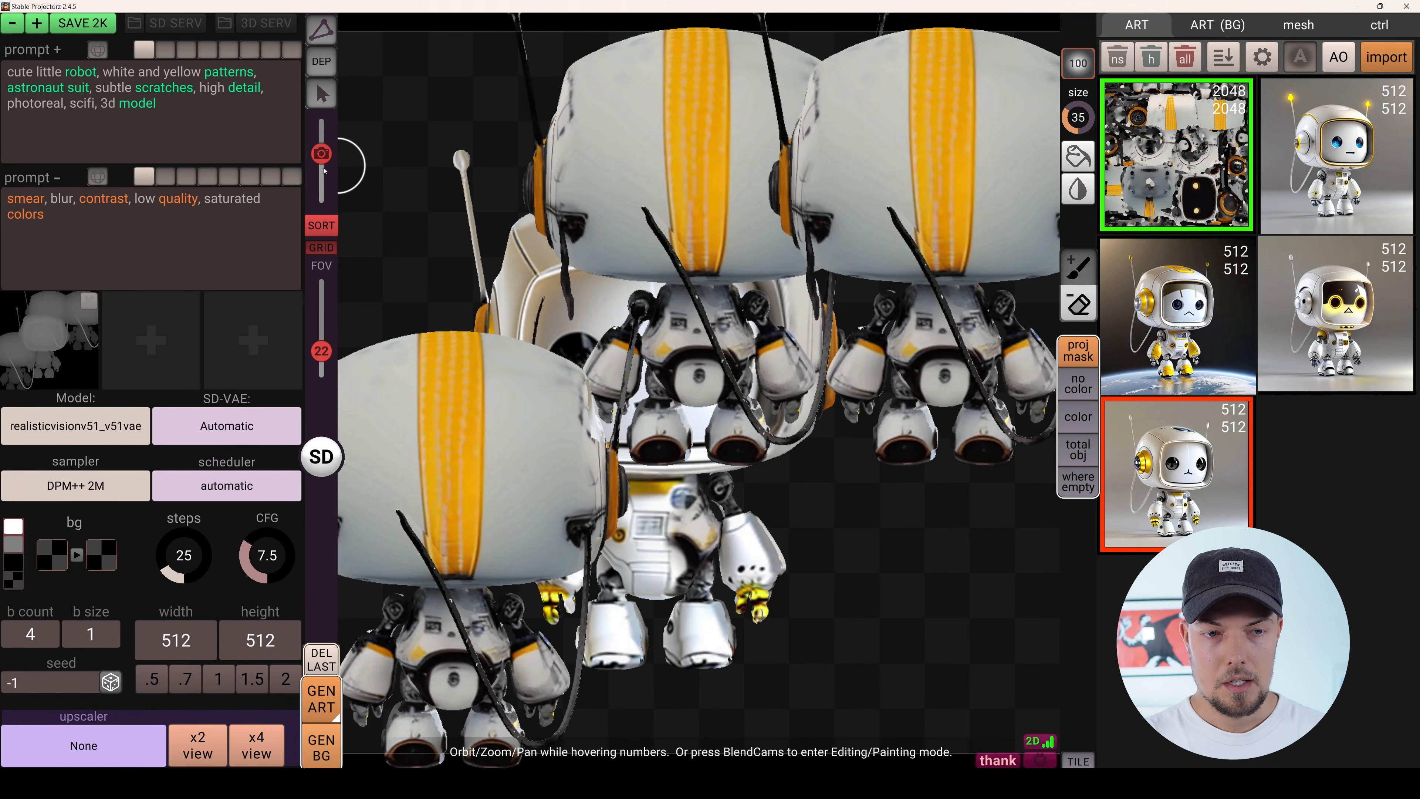
click(332, 226)
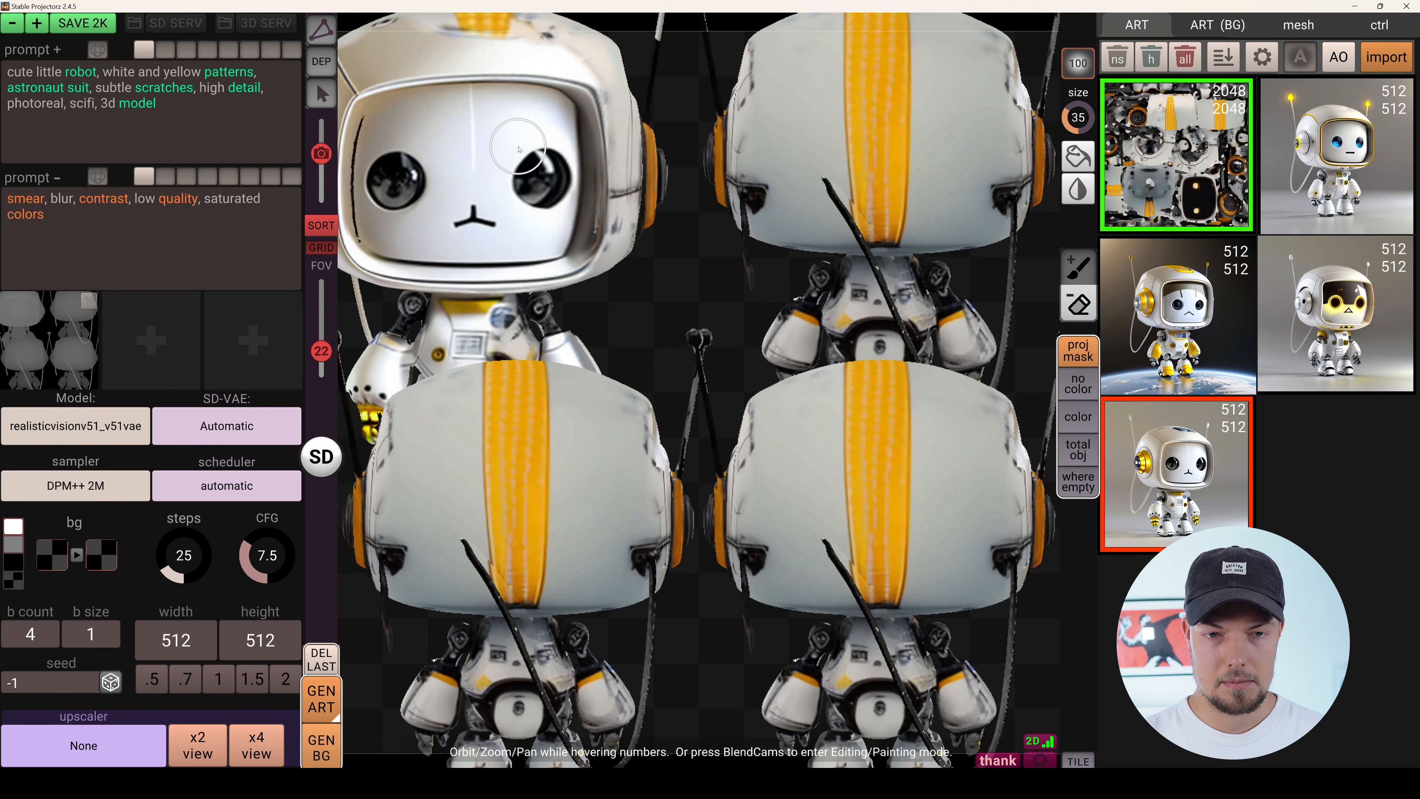
Frame the whole robot in the four camera views: front in 1, one side in 2, back in 3 and the opposite side in 4.
scroll(515, 172, down, 3)
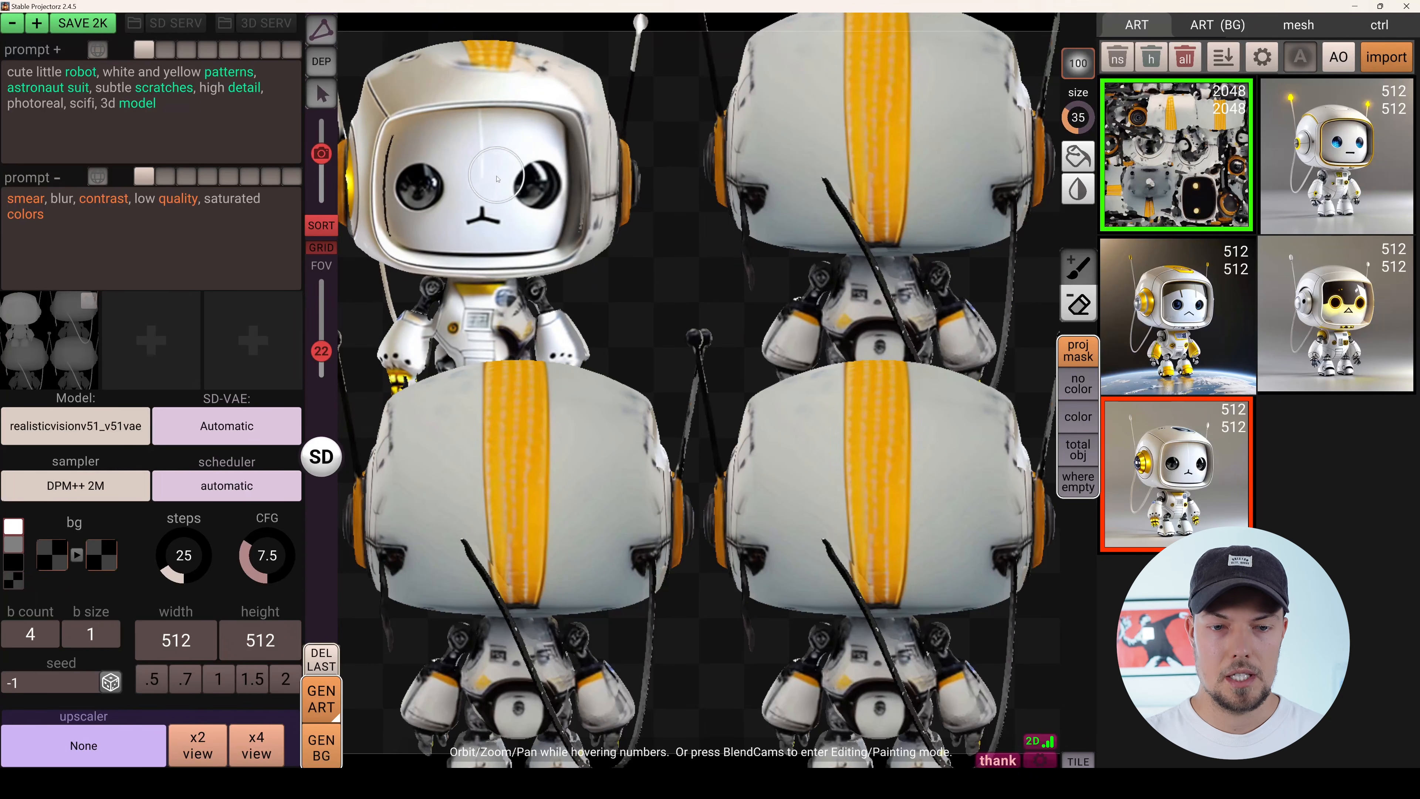
mouse_move(482, 169)
right_down()
mouse_move(515, 219)
mouse_move(501, 232)
mouse_move(488, 191)
right_up()
scroll(789, 186, down, 3)
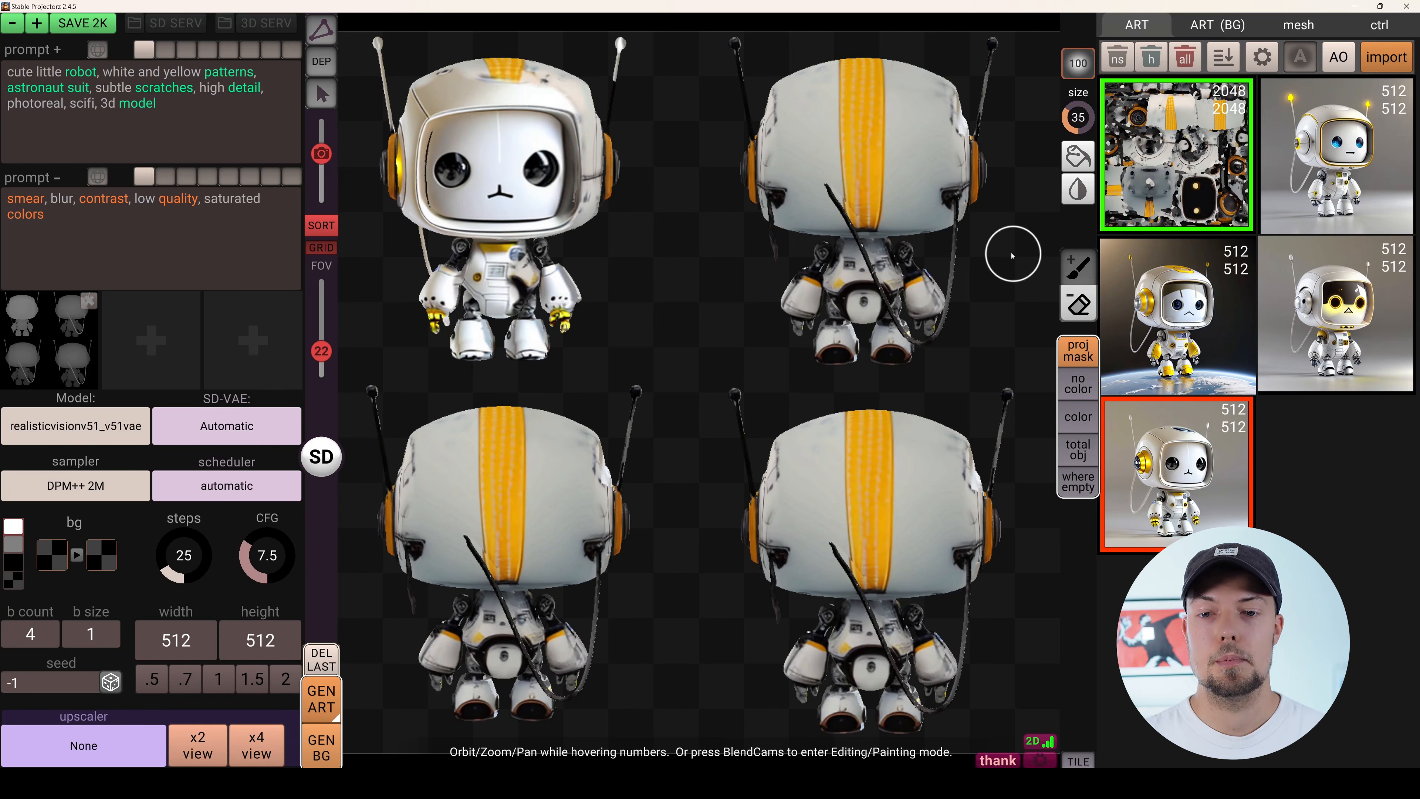
right_drag(777, 164, 1085, 161)
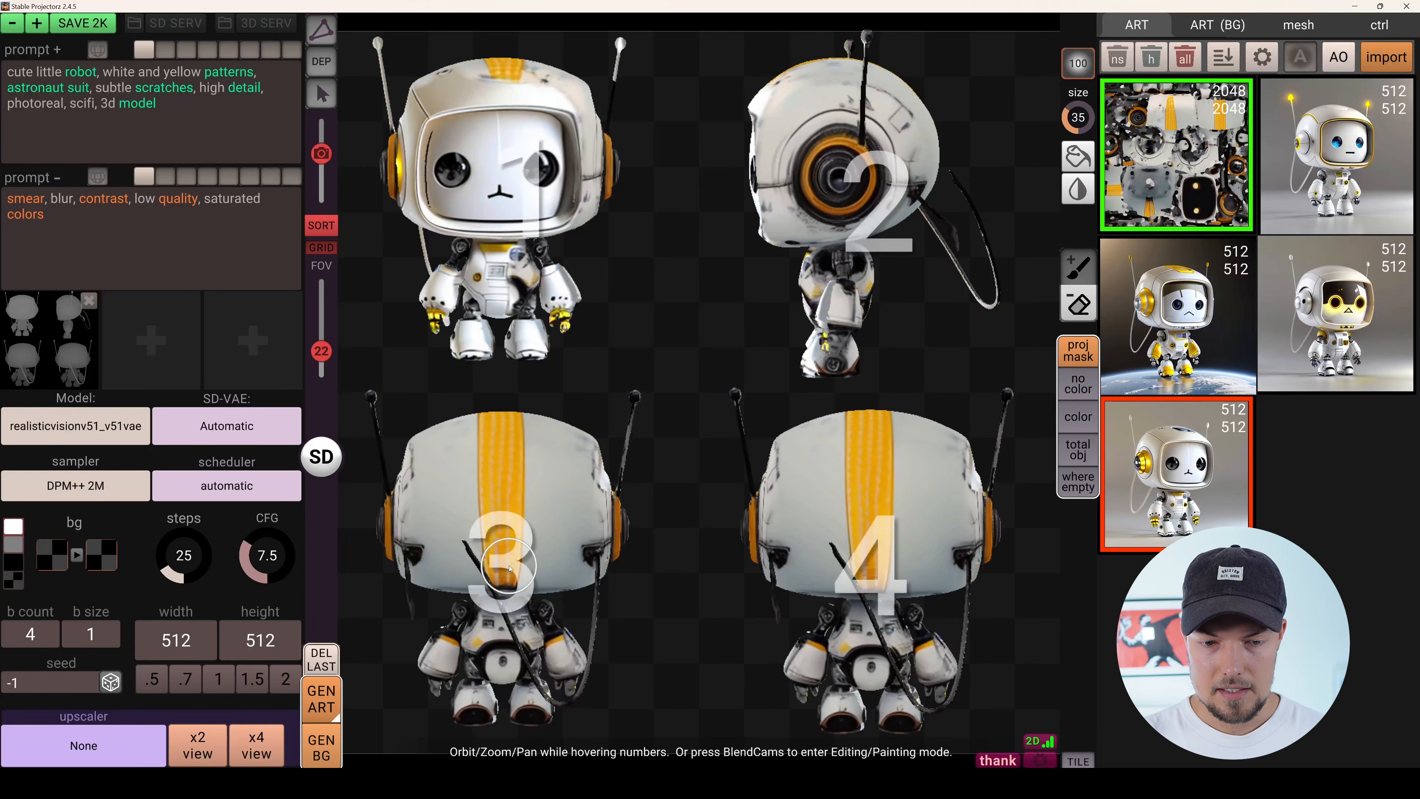
right_drag(872, 548, 680, 537)
mouse_move(892, 523)
right_down()
mouse_move(806, 526)
mouse_move(868, 523)
right_up()
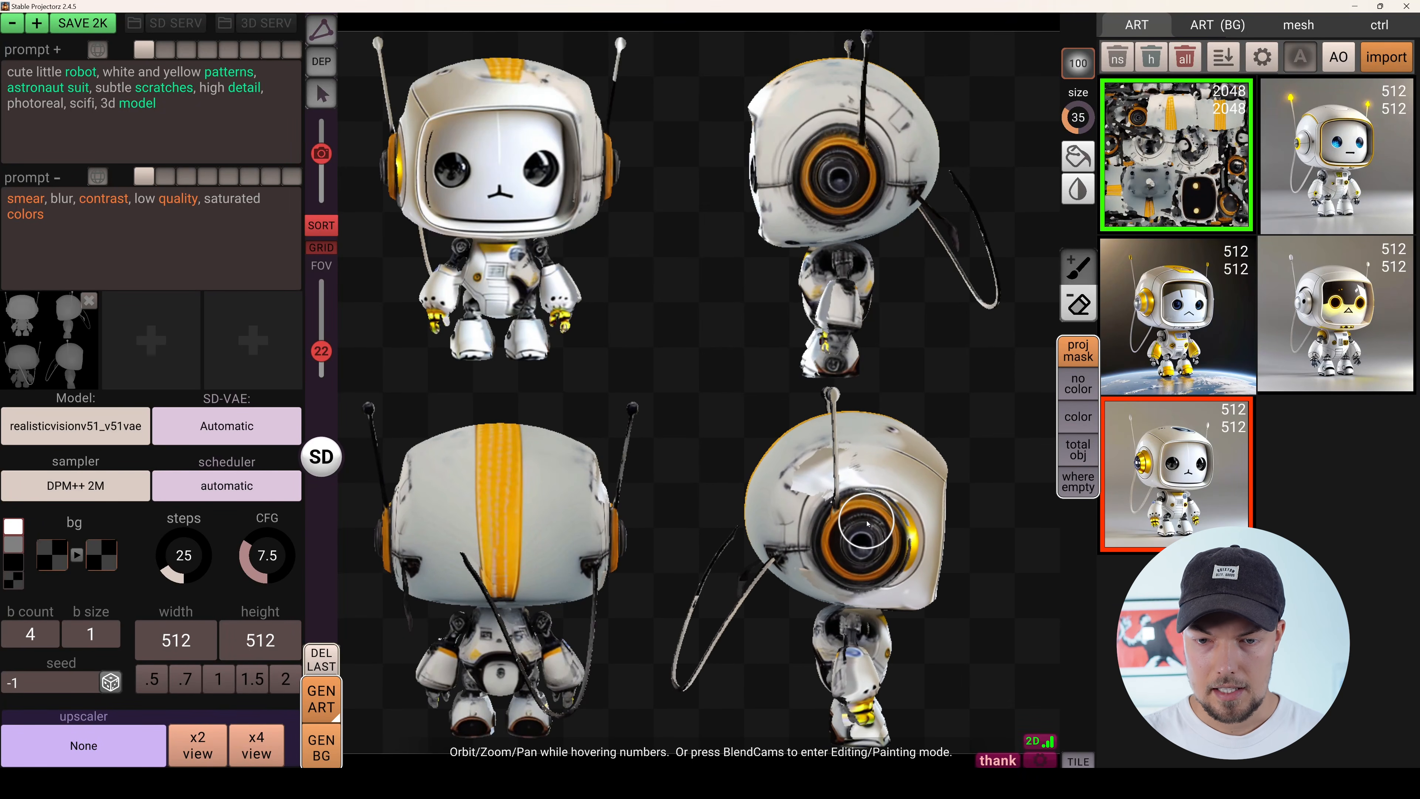
Enable ControlNet 1 with the normal map as its input image and generate the four-view texture art.
click(1379, 25)
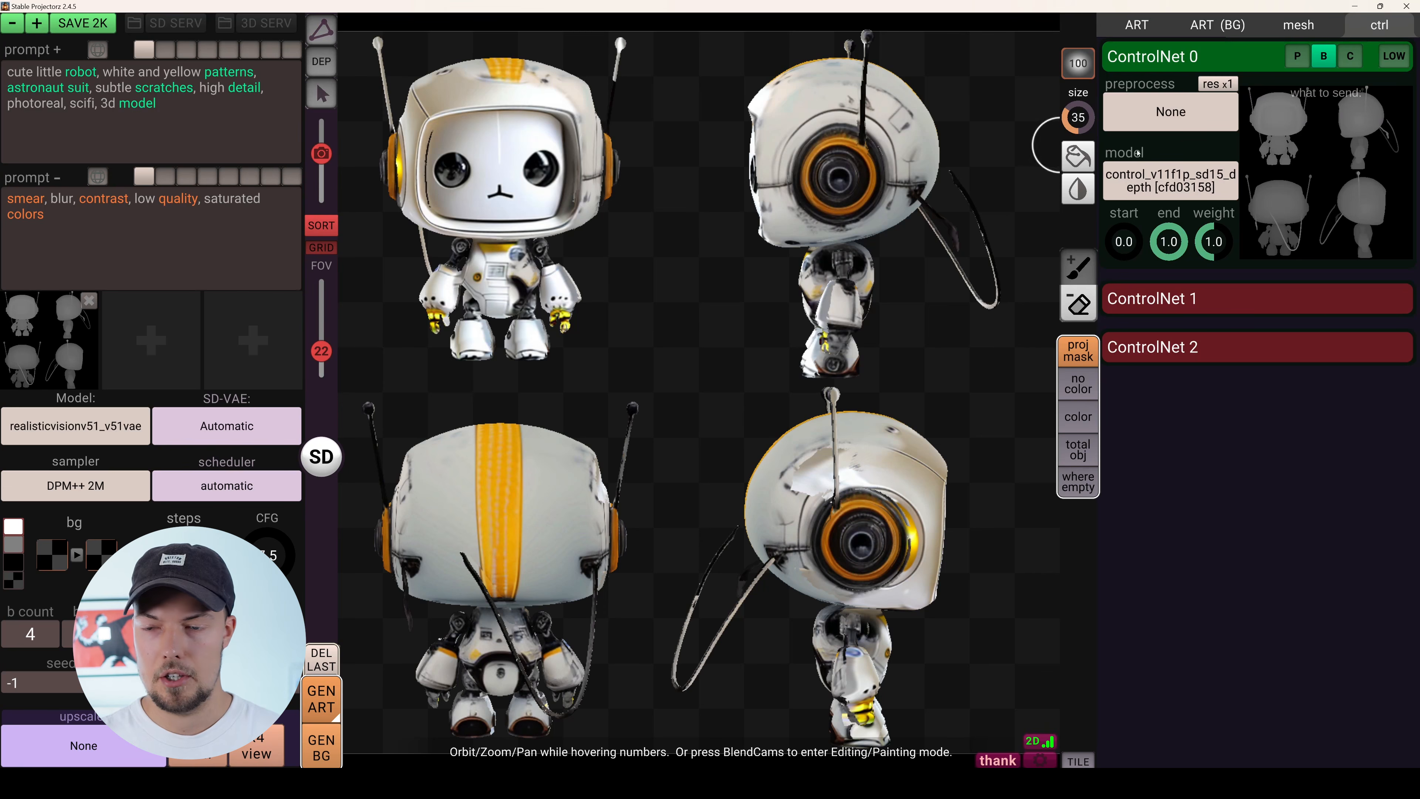
click(1228, 301)
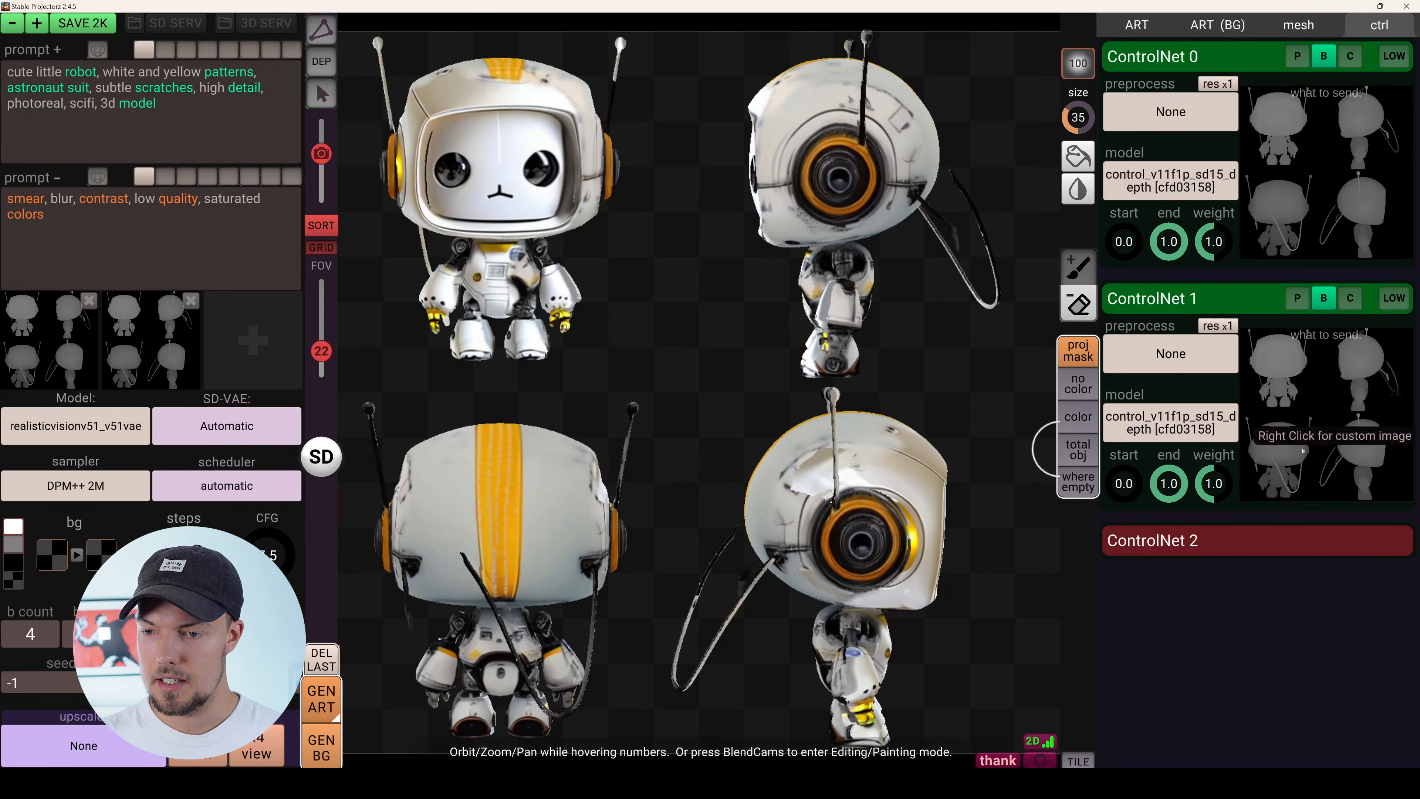
right_click(1332, 409)
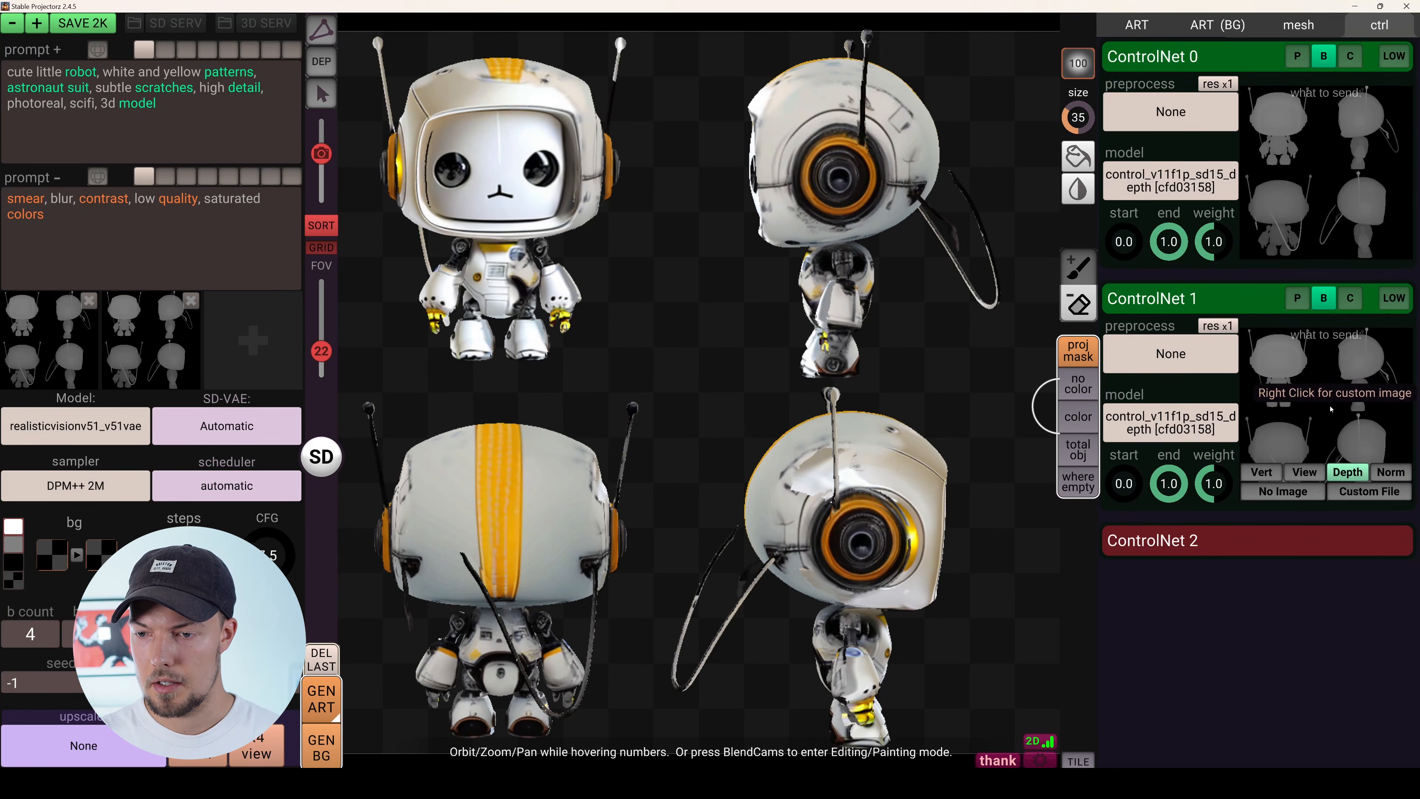
click(1391, 474)
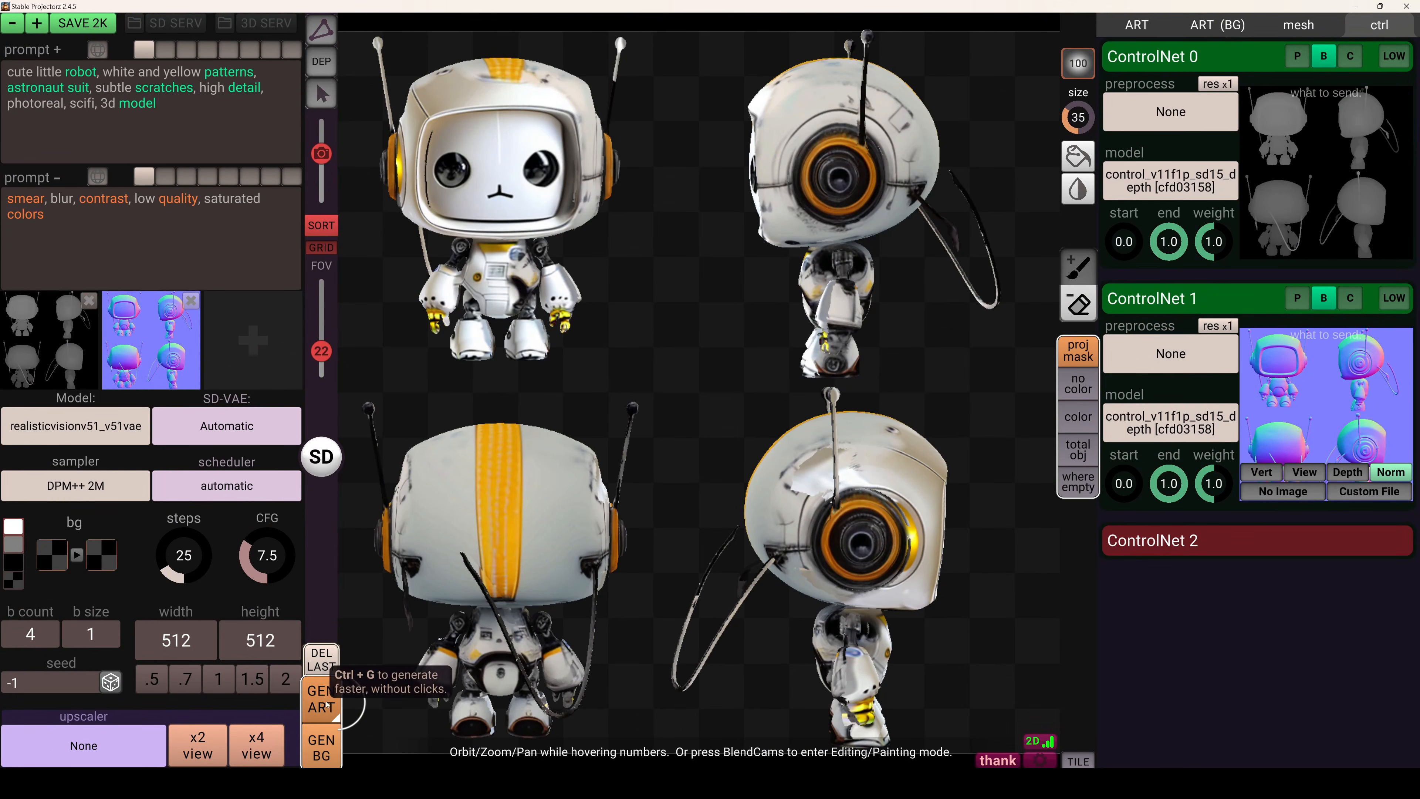
click(323, 706)
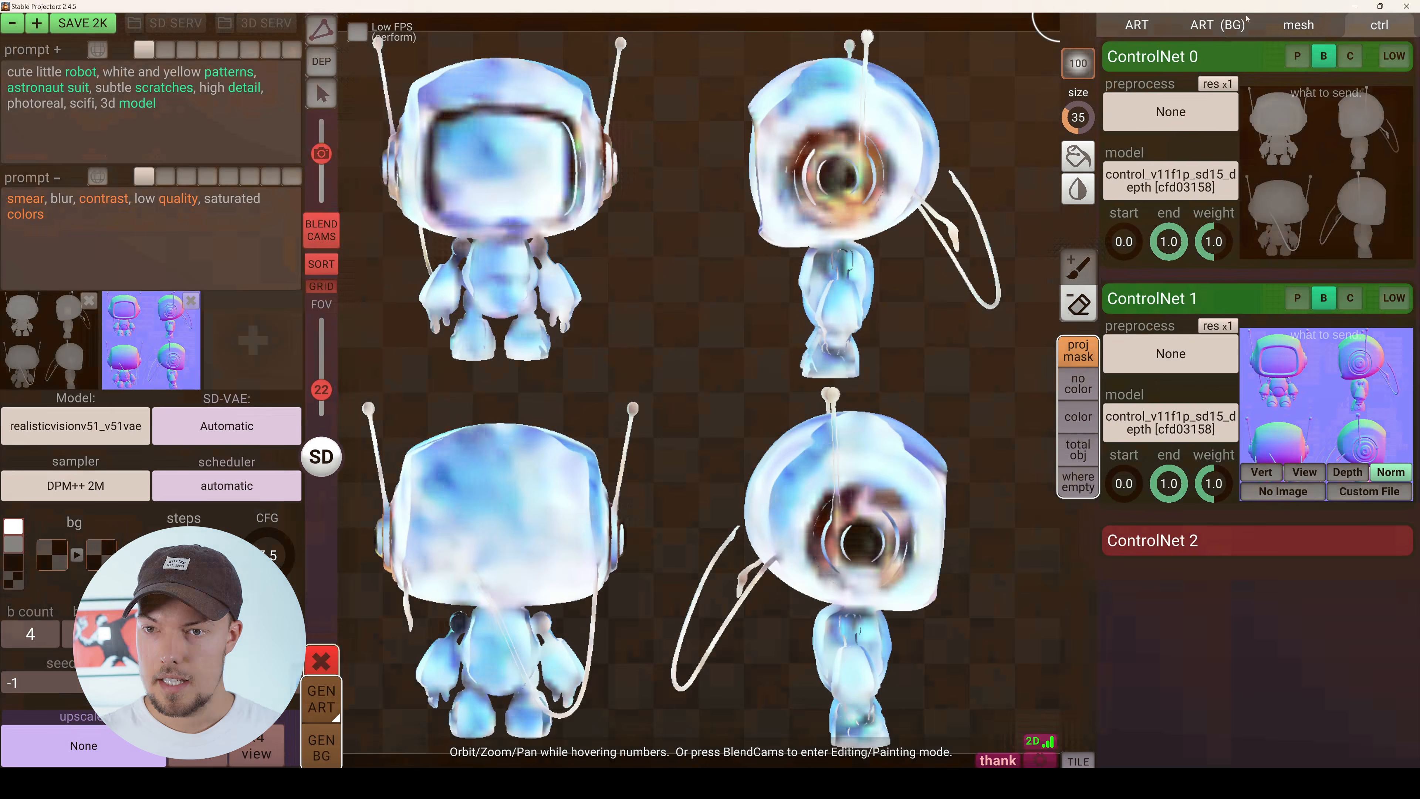
Choose the four-view art variant with narrow rectangular eyes and a plain white back, and copy its seed into the generation settings.
scroll(1369, 669, down, 3)
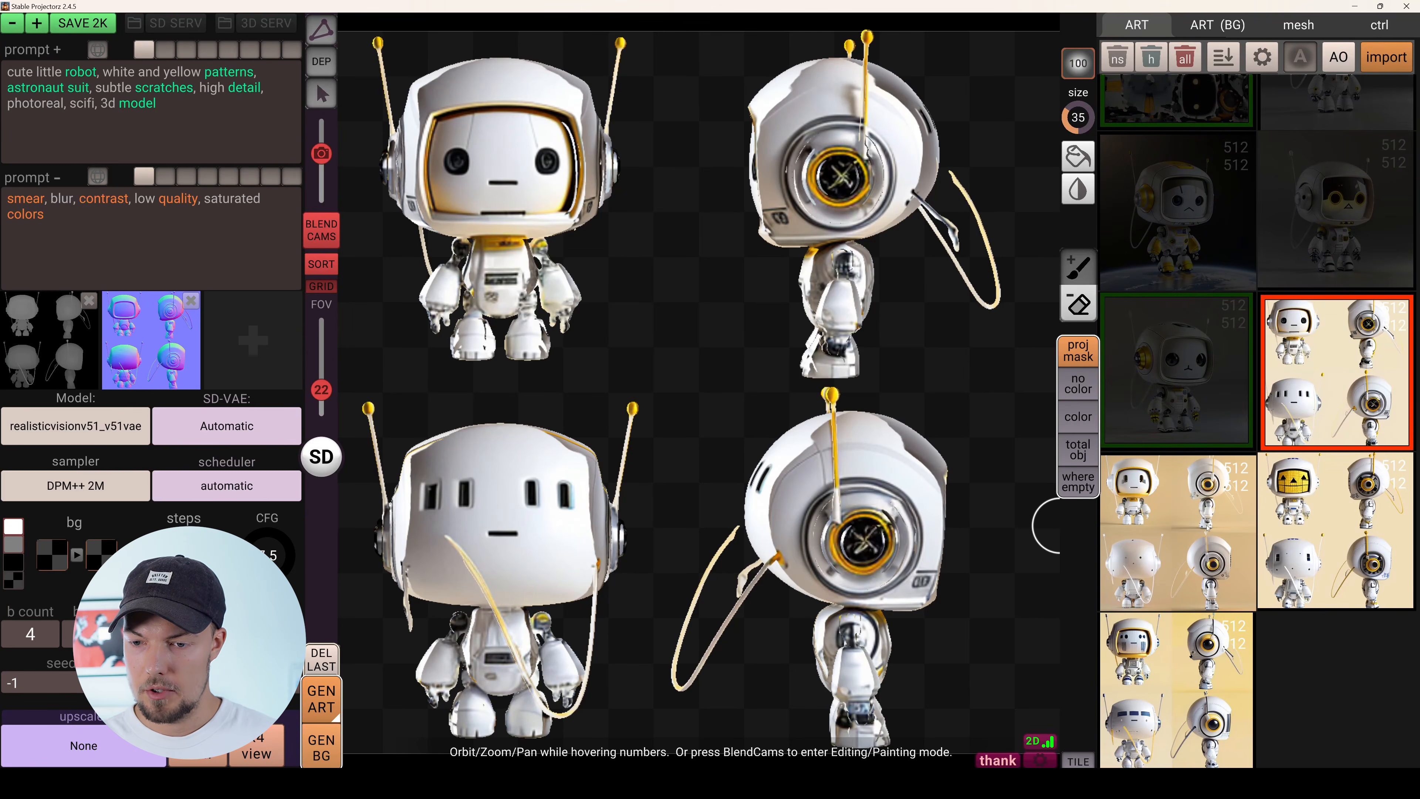
mouse_move(1184, 520)
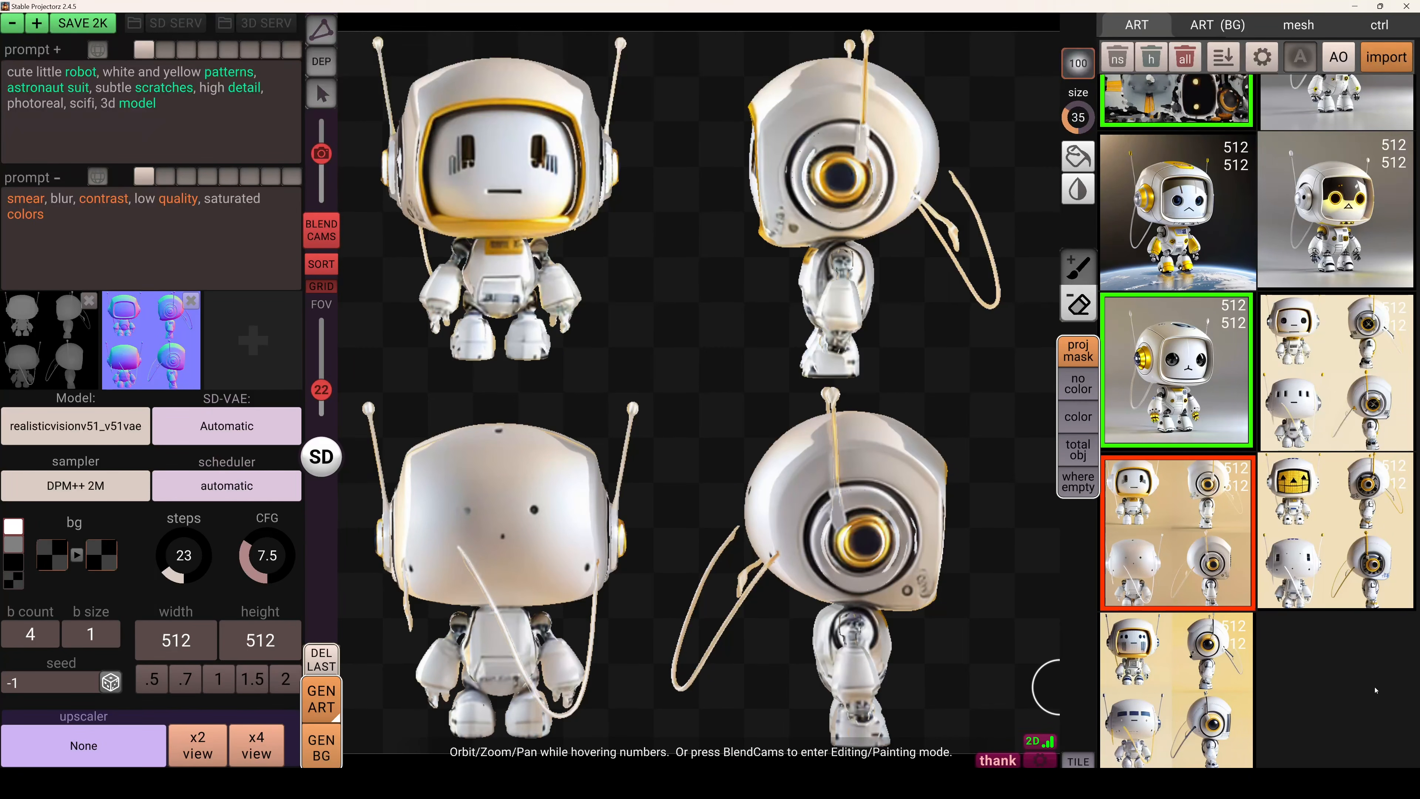
mouse_move(1223, 494)
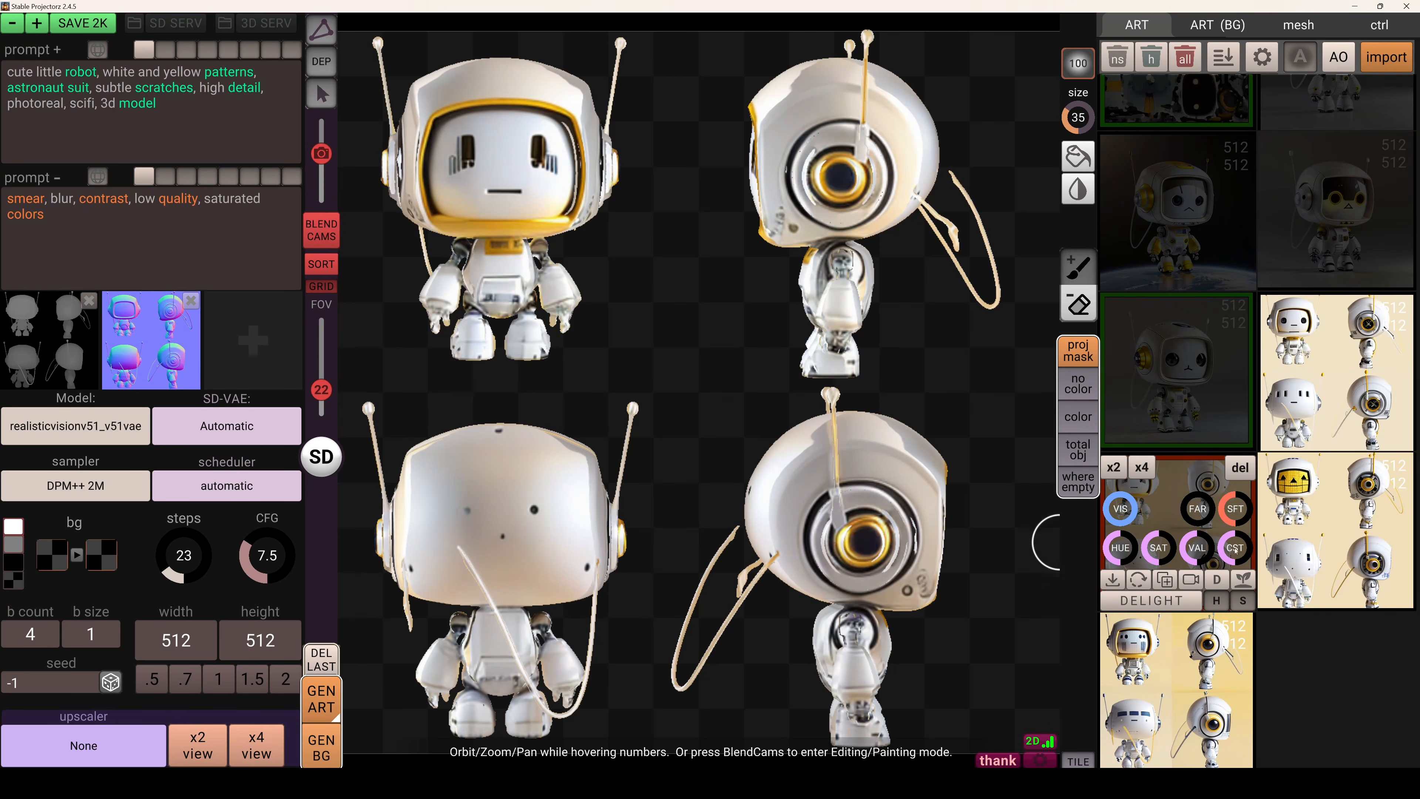
click(1244, 581)
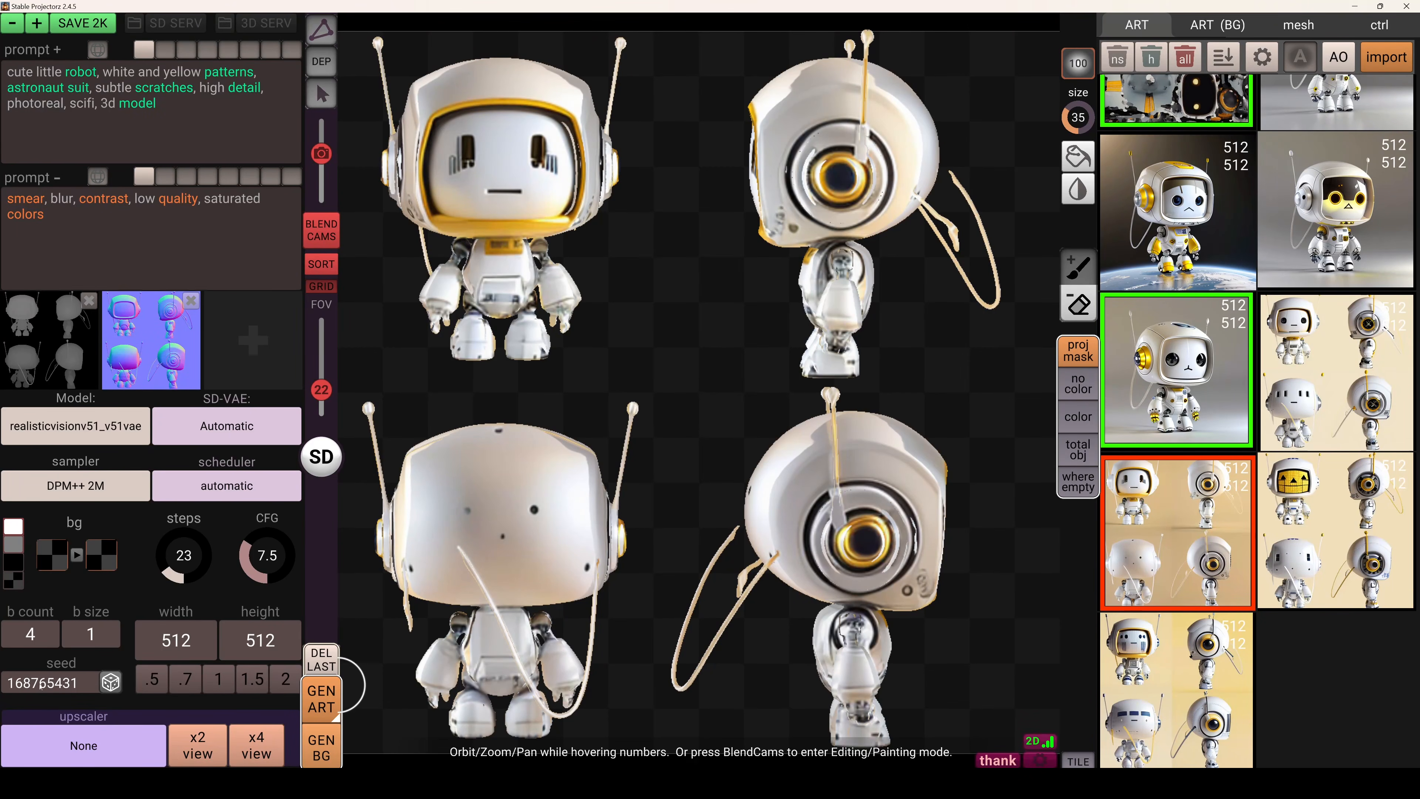
mouse_move(1208, 555)
Switch to camera blending, select camera 2 and inspect how its projection meets the others around the robot's helmet.
click(320, 238)
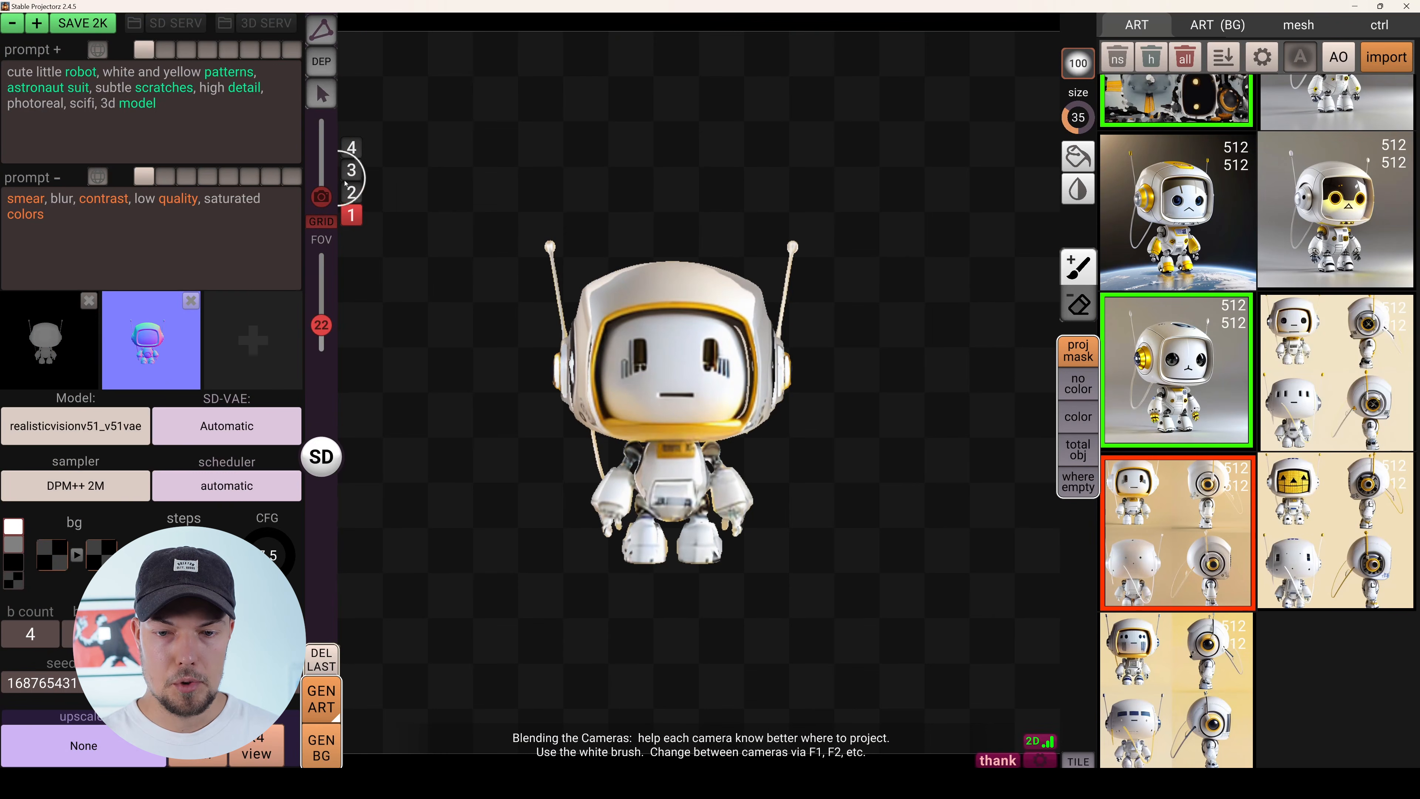
mouse_move(861, 487)
alt+mouse_down()
mouse_move(489, 480)
mouse_move(625, 495)
alt+mouse_up()
middle_drag(624, 494, 864, 496)
alt+drag(582, 482, 647, 467)
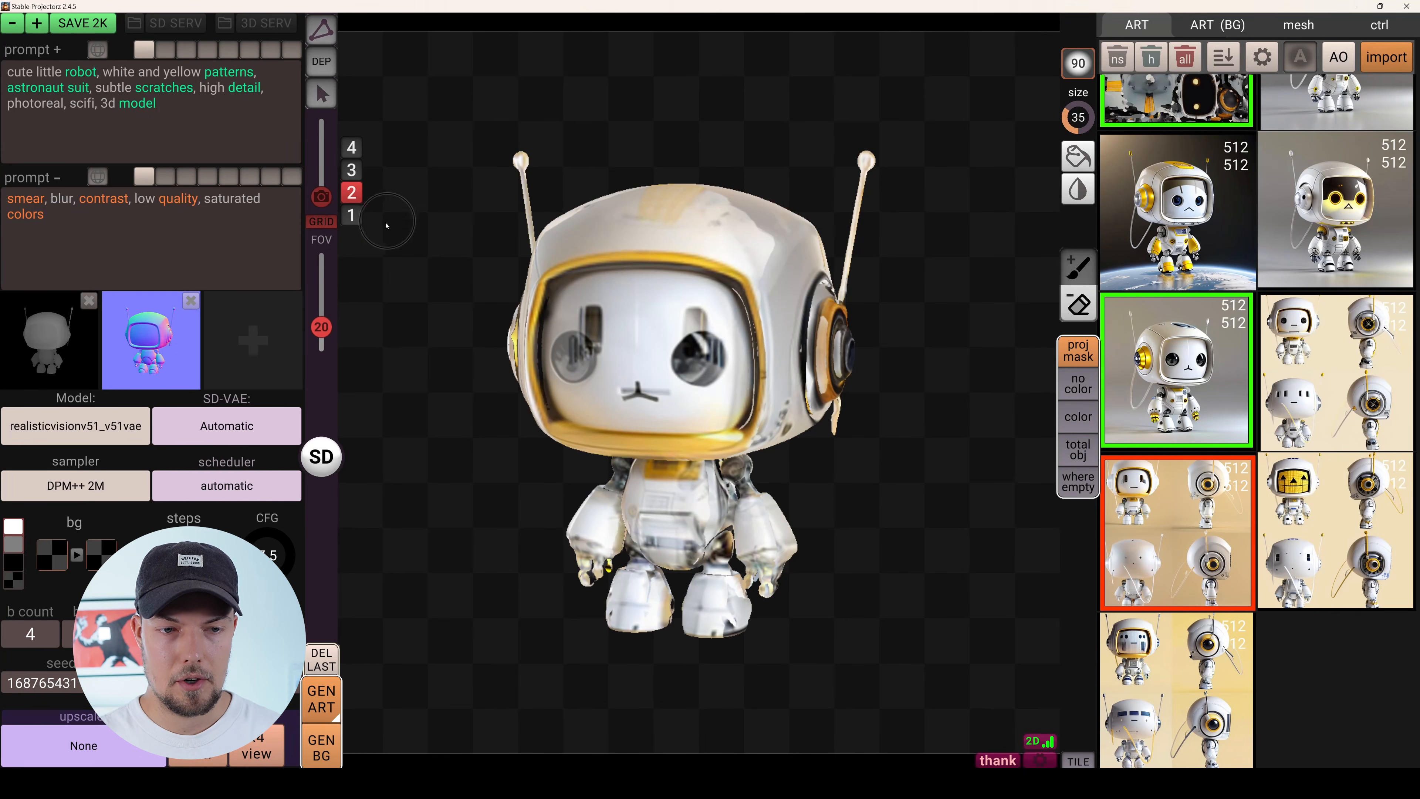
alt+drag(683, 287, 473, 214)
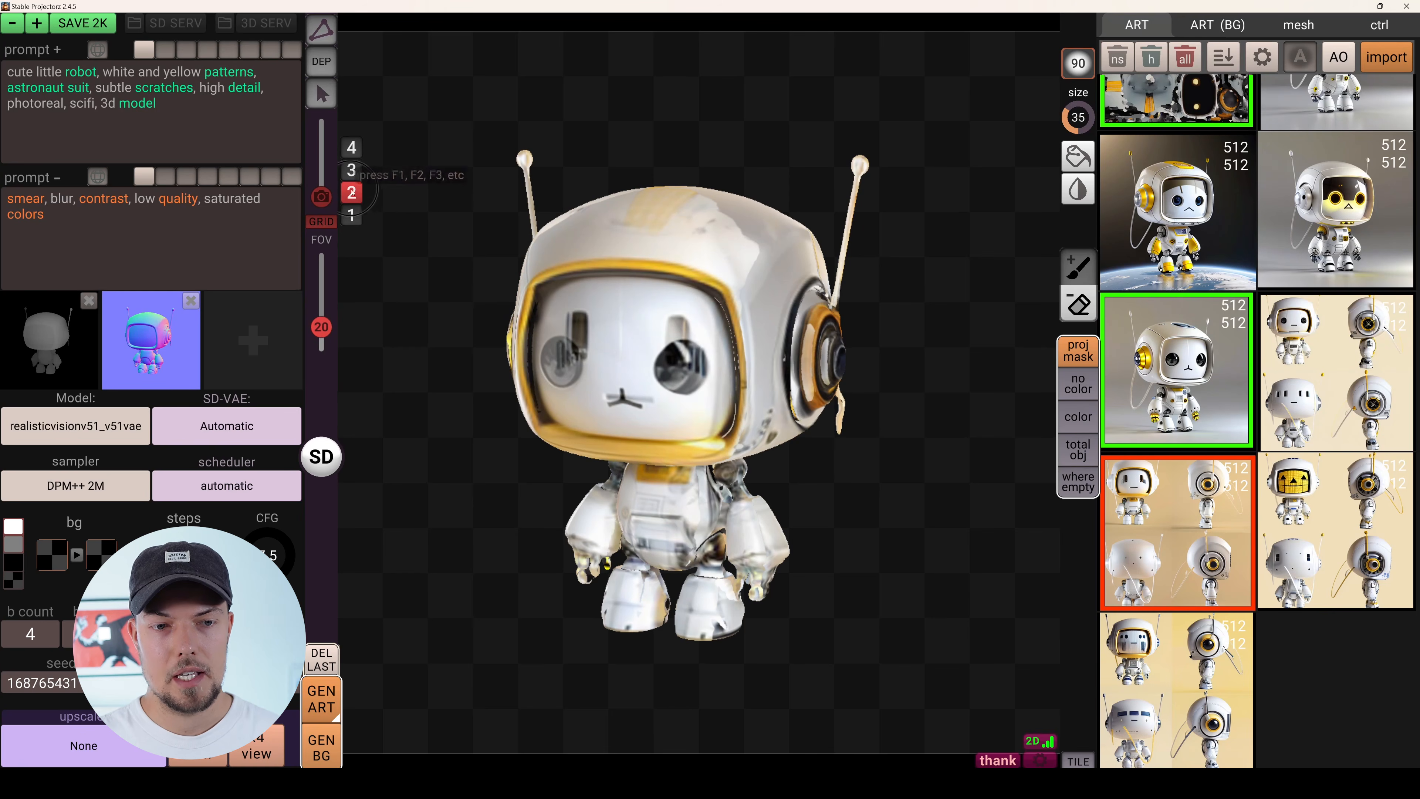
alt+drag(992, 433, 723, 516)
scroll(871, 518, down, 2)
scroll(723, 516, up, 1)
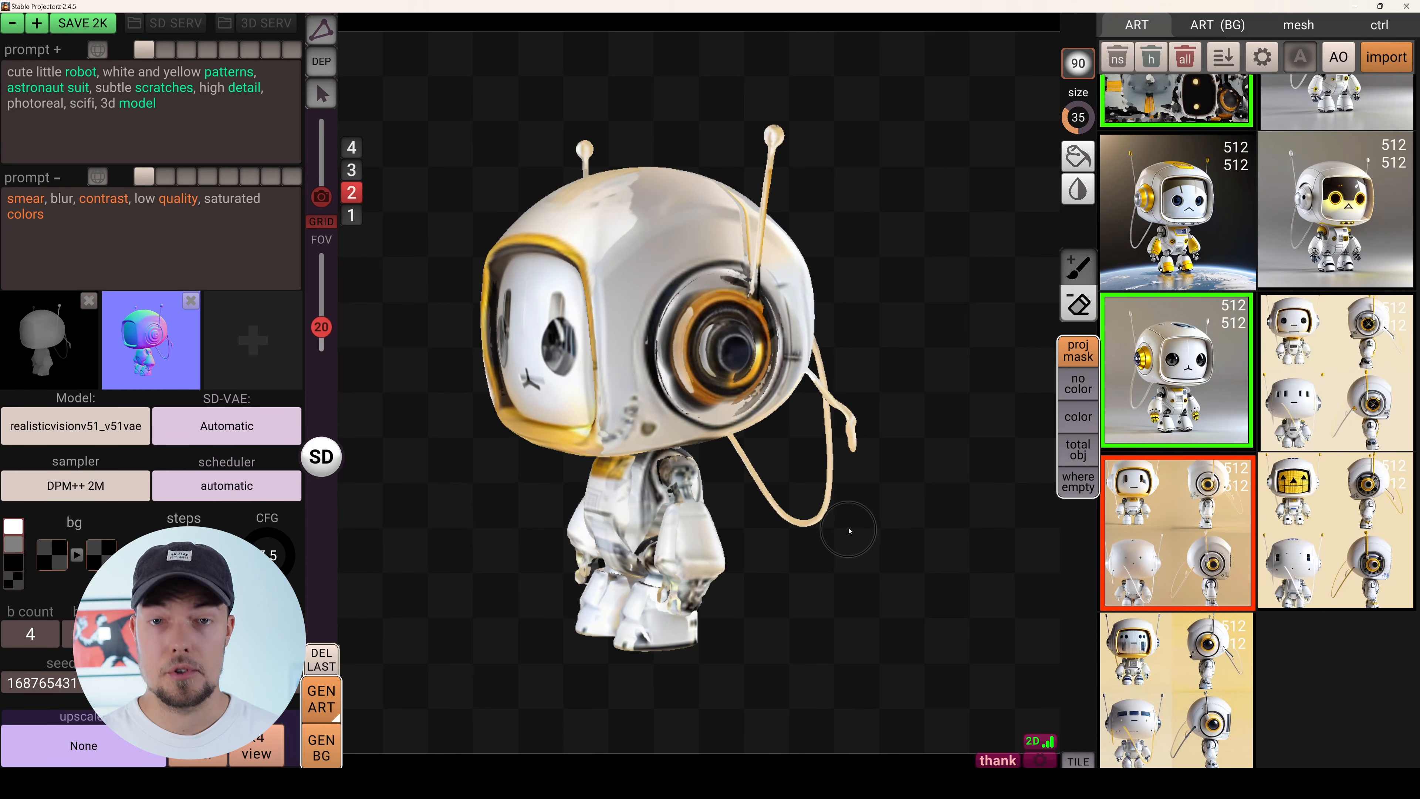
alt+drag(682, 325, 933, 273)
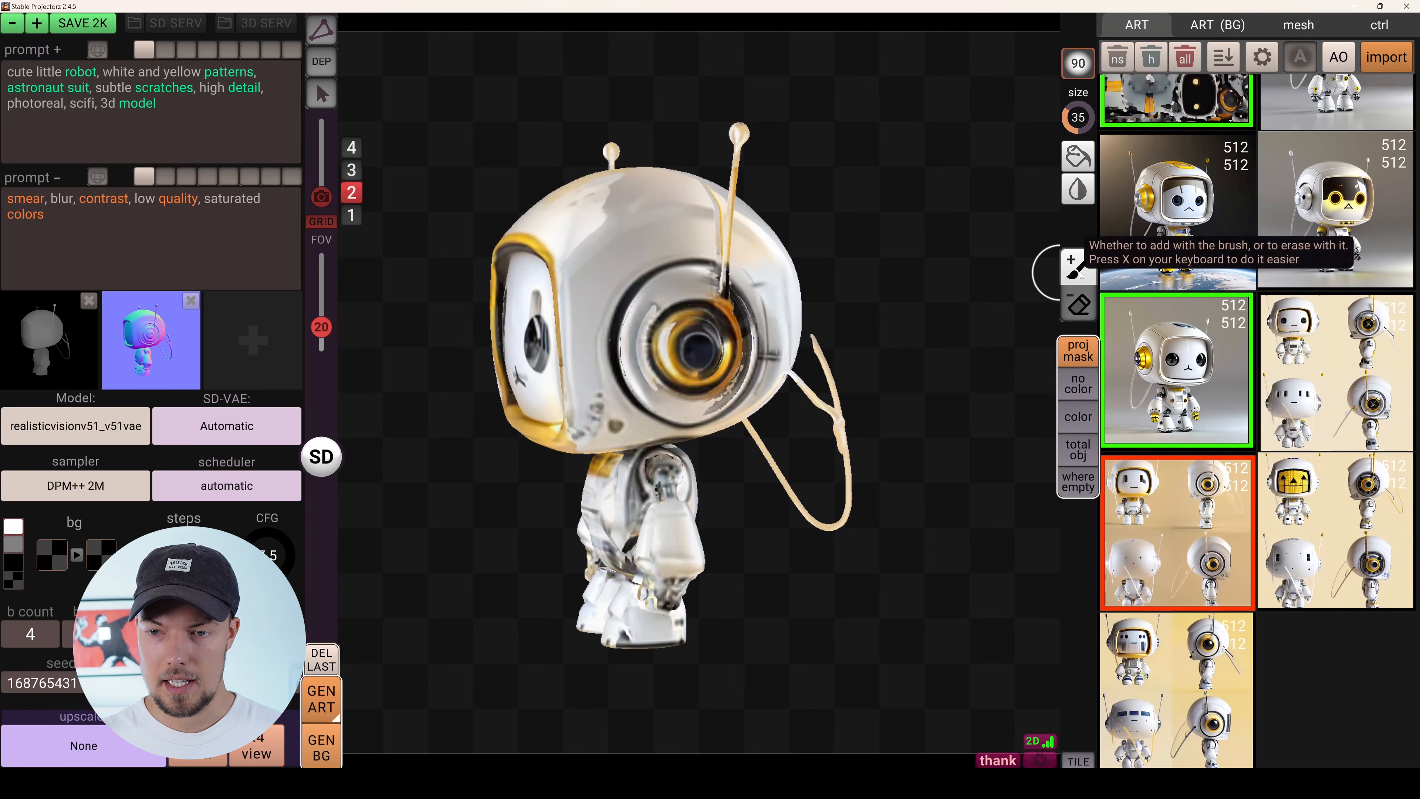
Brush camera 2's projection mask over the round disc on the side of the helmet, swapping between adding and erasing.
drag(775, 394, 749, 431)
mouse_move(750, 431)
alt+mouse_down()
mouse_move(664, 413)
mouse_move(651, 303)
mouse_move(559, 296)
alt+mouse_up()
alt+drag(818, 413, 978, 494)
alt+drag(745, 492, 755, 502)
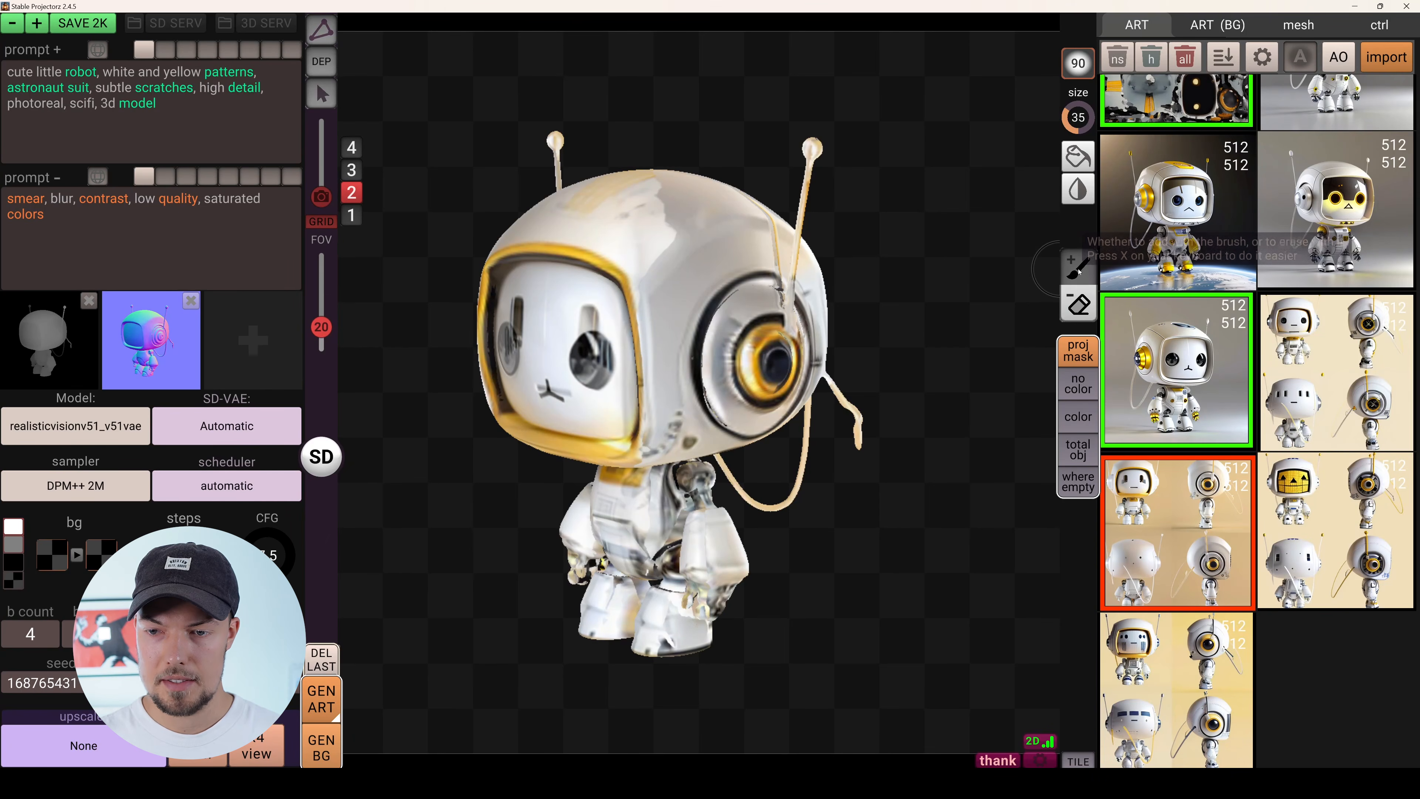
mouse_move(929, 328)
alt+mouse_down()
mouse_move(897, 339)
mouse_move(916, 342)
alt+mouse_up()
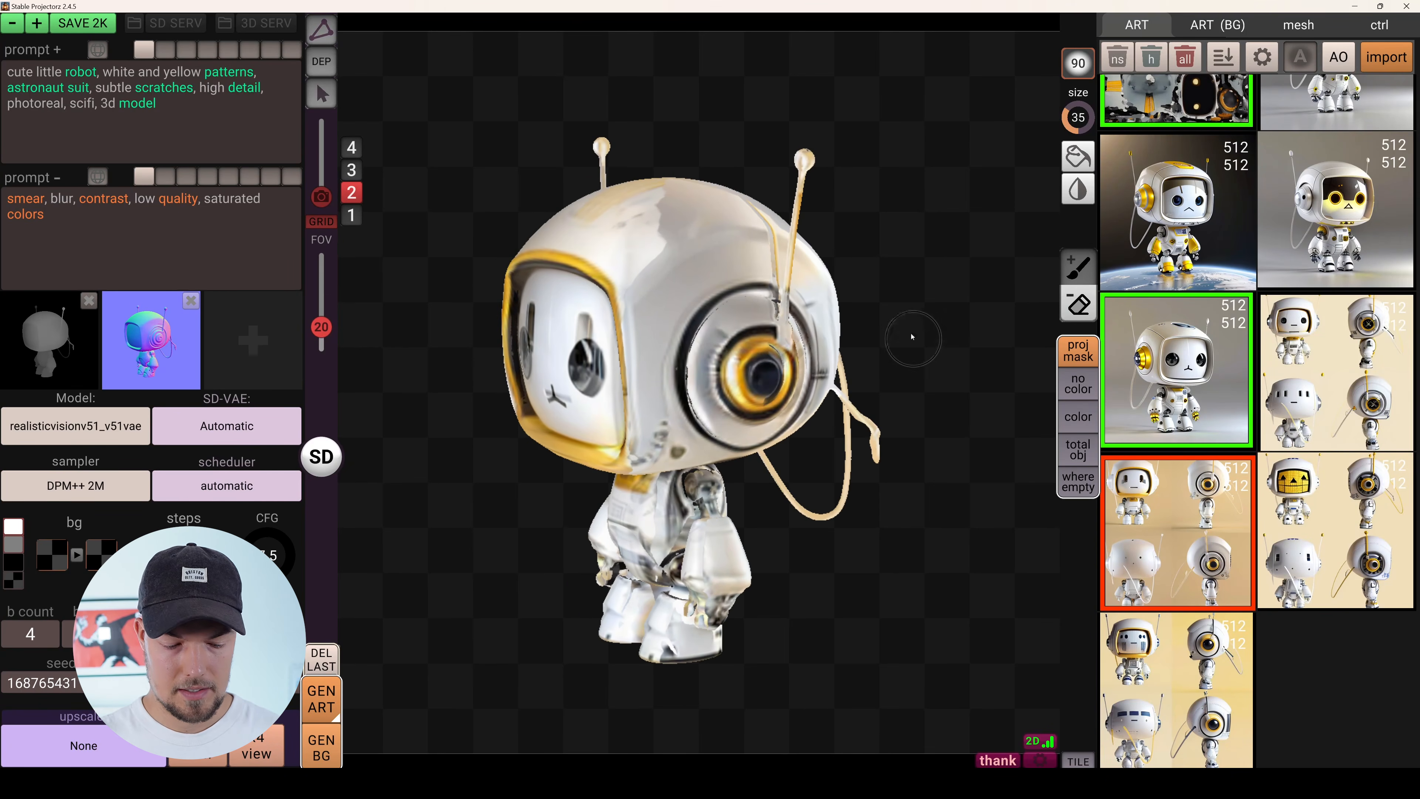
mouse_move(732, 235)
alt+mouse_down()
mouse_move(723, 337)
mouse_move(676, 245)
mouse_move(657, 332)
mouse_move(744, 315)
mouse_move(740, 272)
mouse_move(780, 437)
mouse_move(660, 292)
alt+mouse_up()
key(x)
mouse_move(748, 270)
alt+mouse_down()
mouse_move(922, 371)
mouse_move(595, 394)
alt+mouse_up()
mouse_move(716, 445)
alt+mouse_down()
mouse_move(821, 476)
mouse_move(708, 423)
alt+mouse_up()
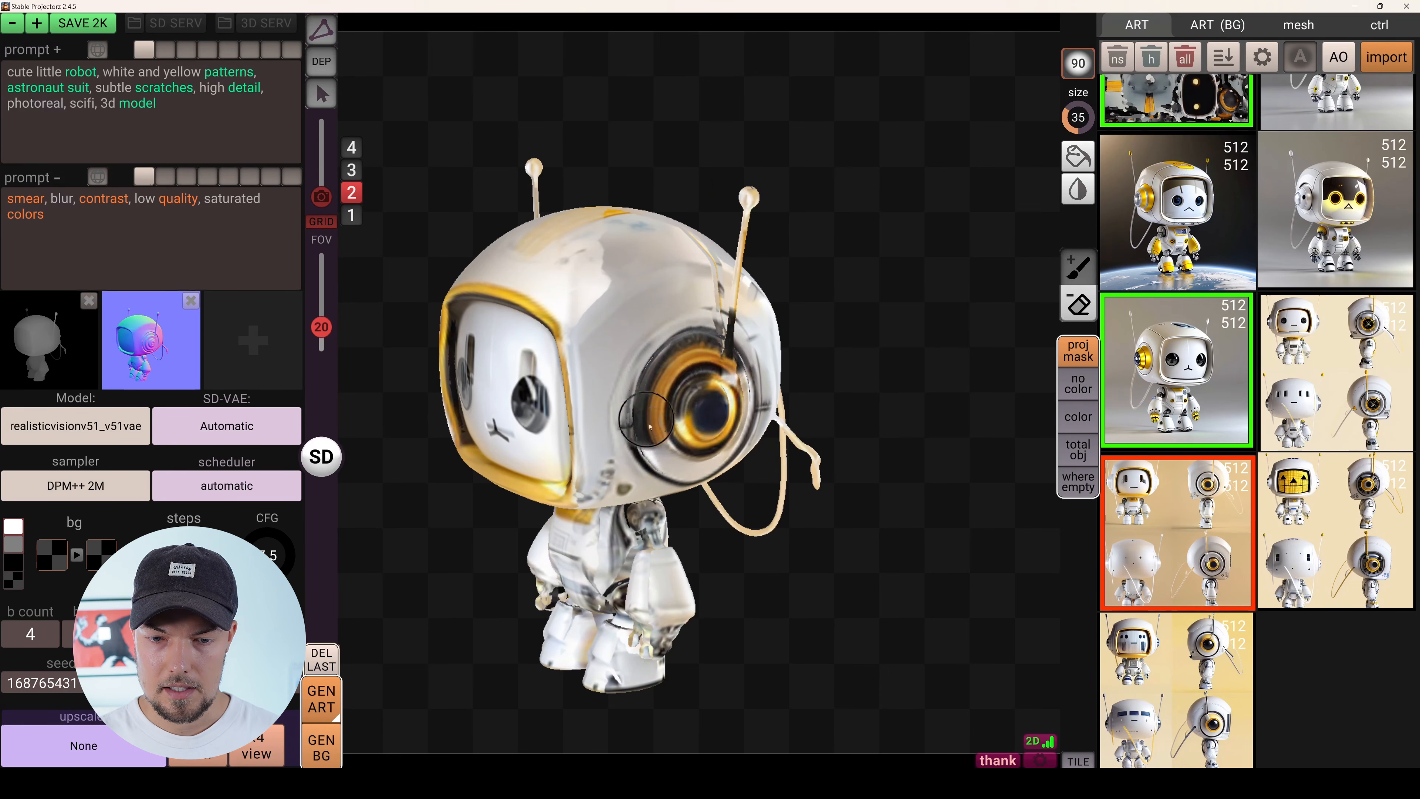
mouse_move(706, 425)
alt+mouse_down()
mouse_move(651, 463)
mouse_move(628, 429)
alt+mouse_up()
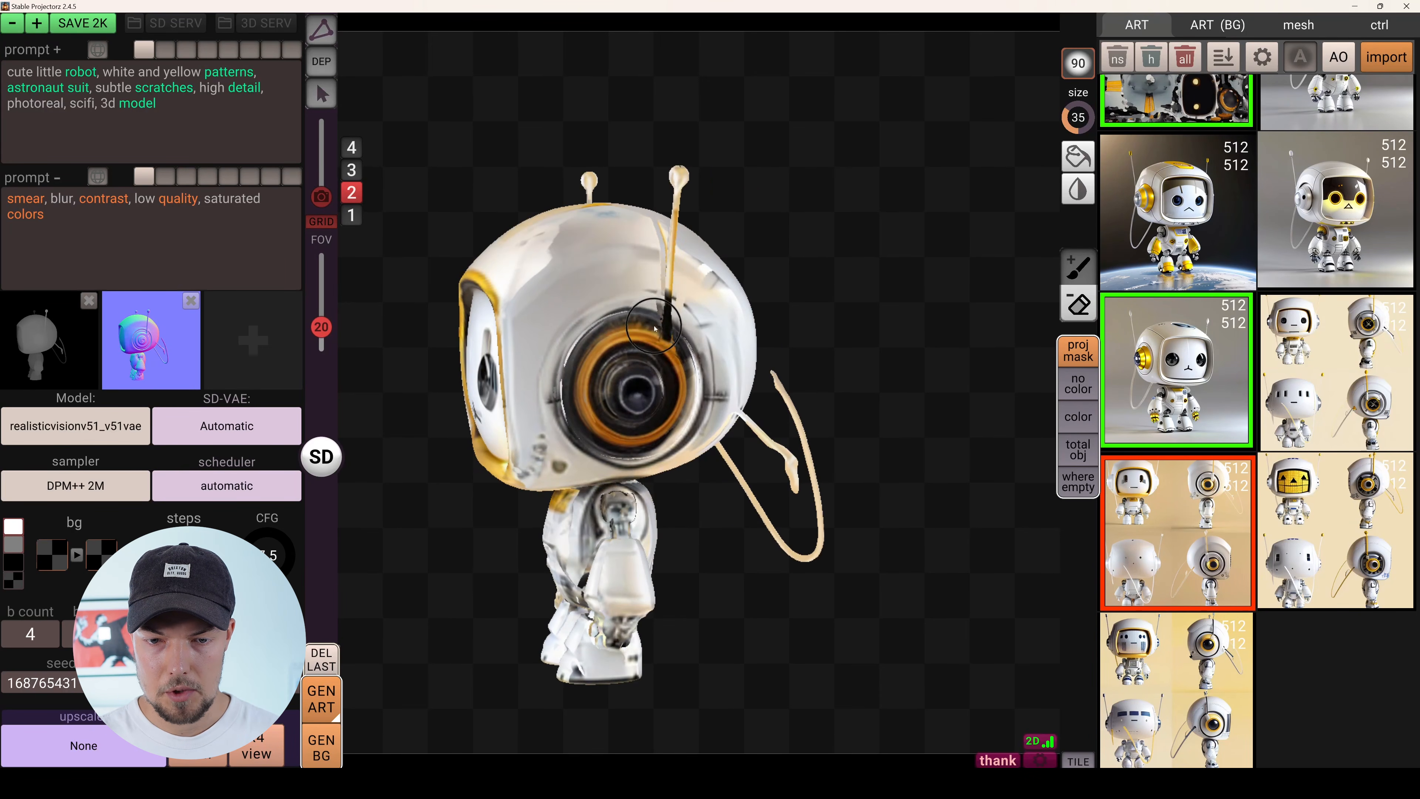
alt+drag(654, 327, 614, 313)
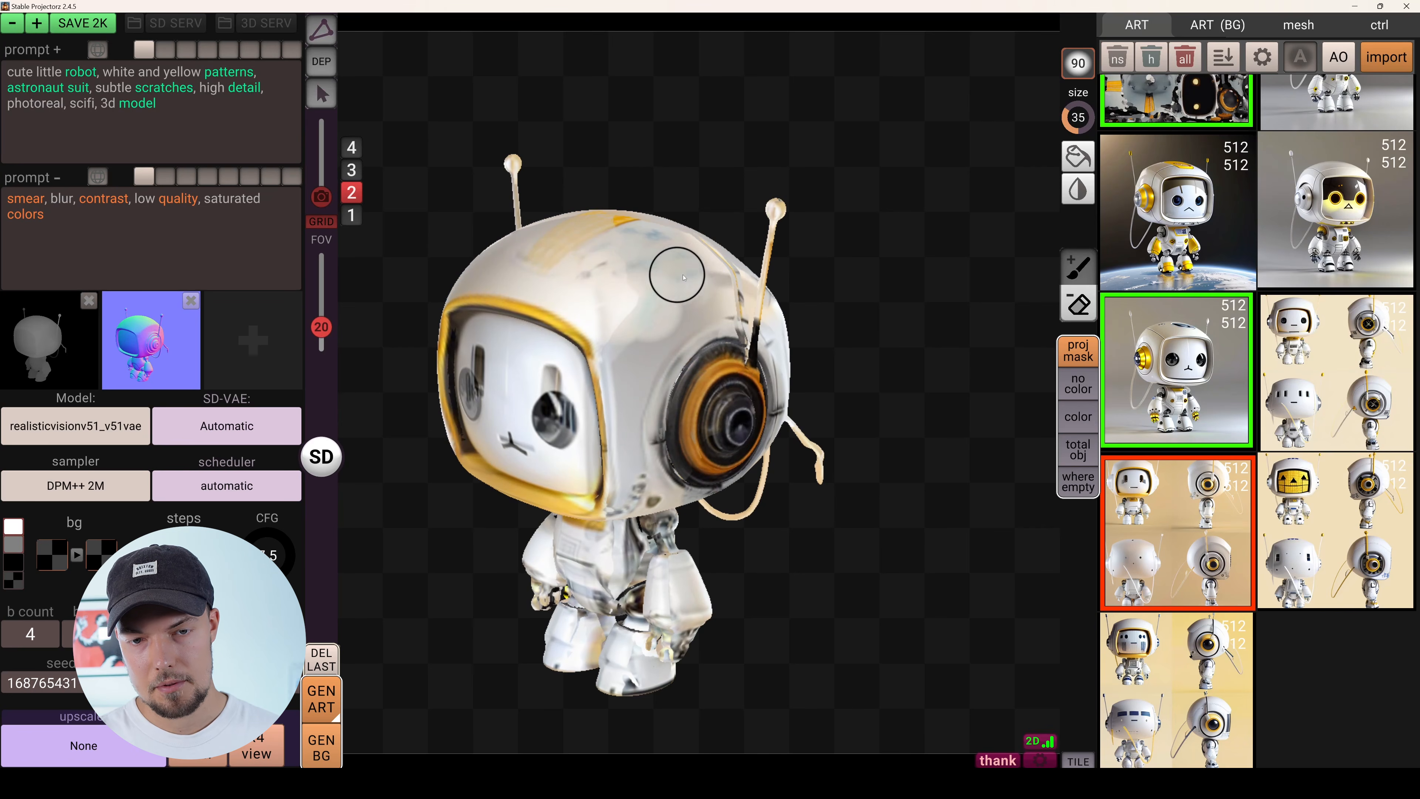
Select camera 4 for blending and inspect the projection on the opposite side of the robot.
alt+drag(631, 350, 795, 462)
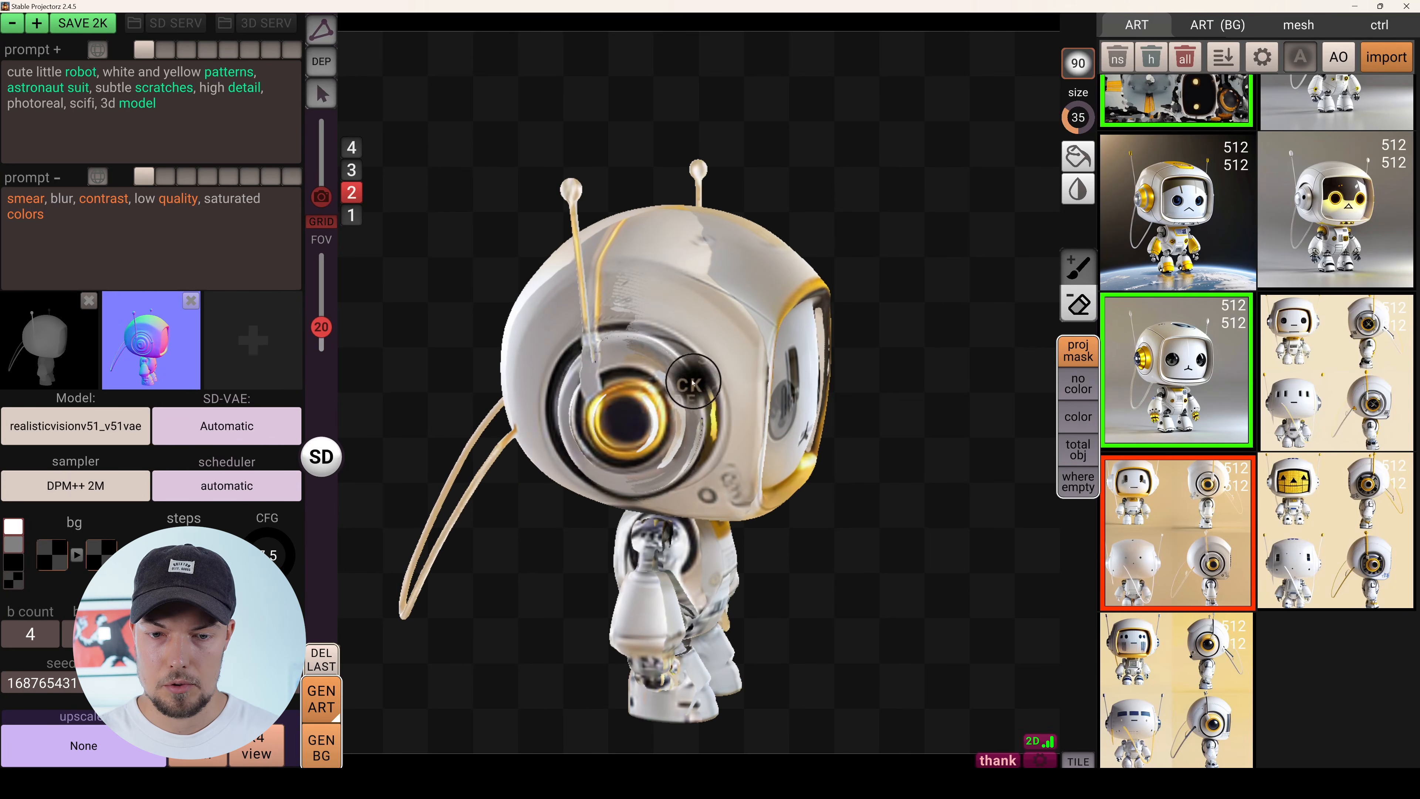
right_drag(862, 475, 867, 400)
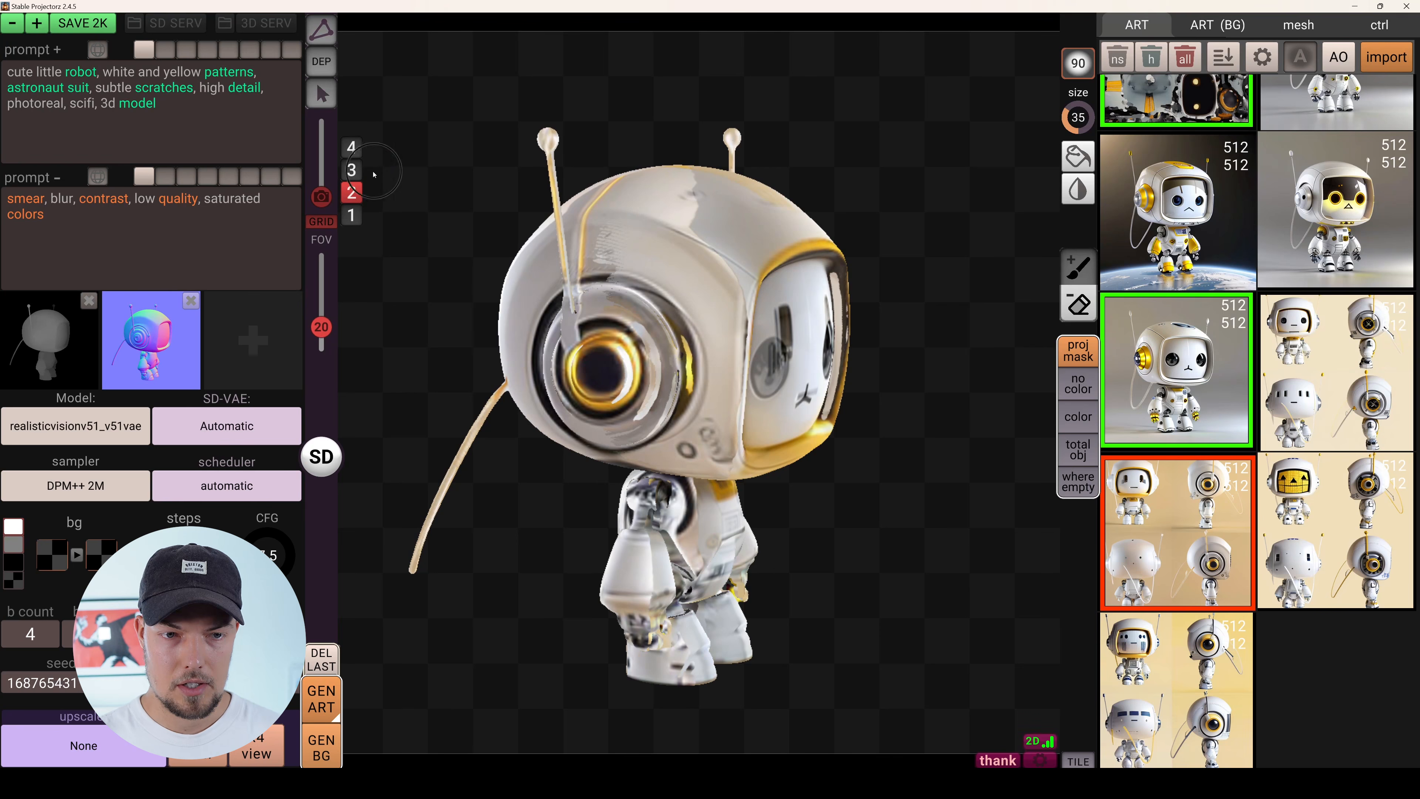
right_drag(800, 459, 683, 445)
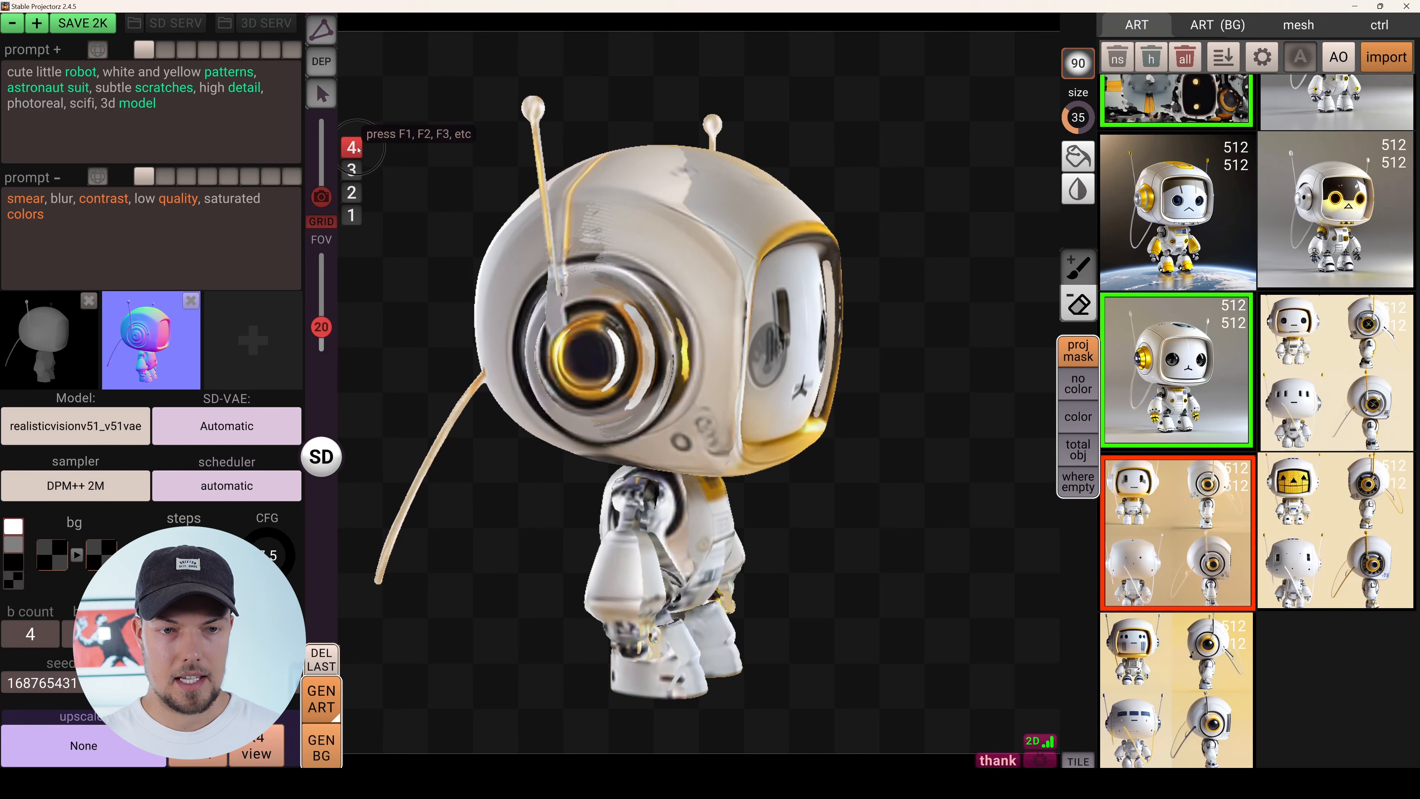
right_drag(813, 437, 676, 365)
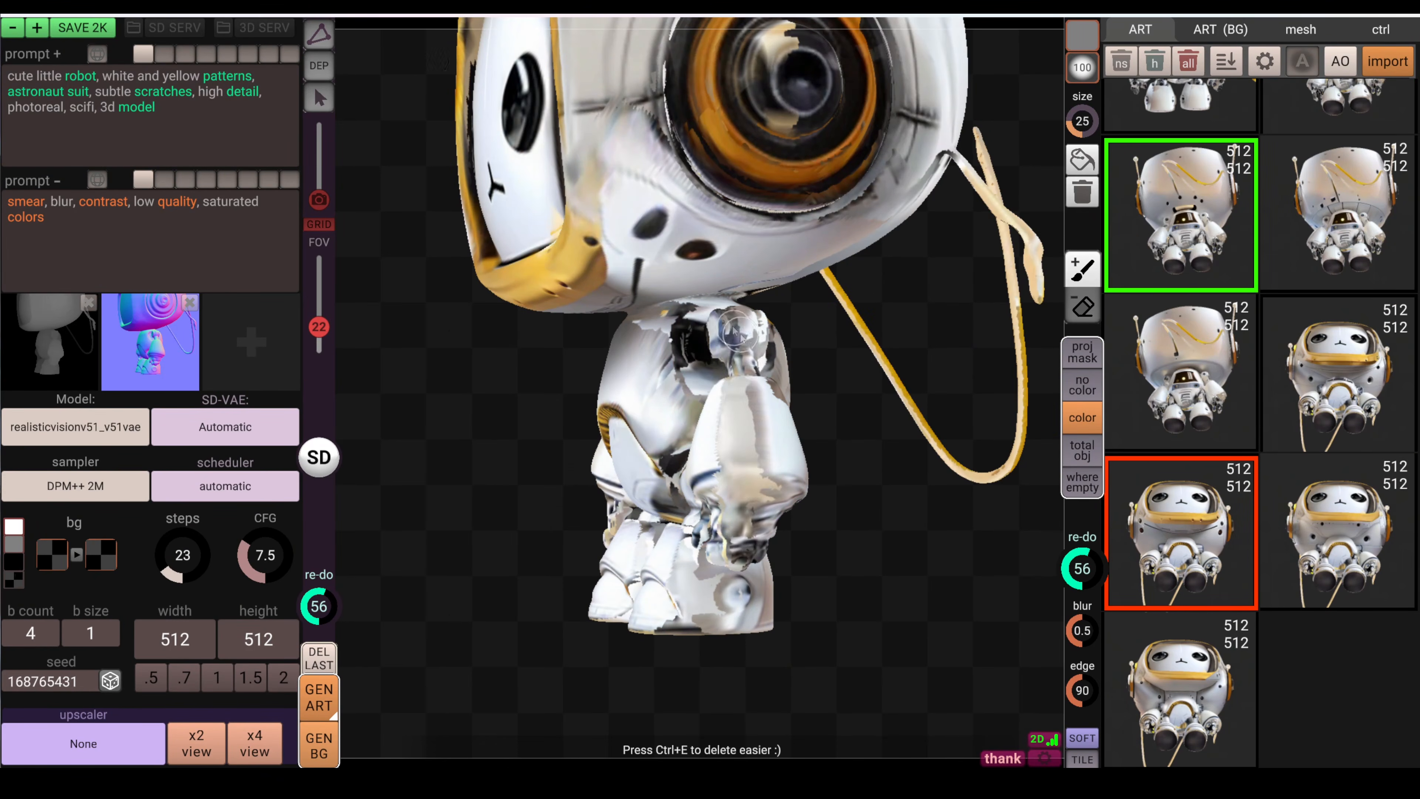
Brush over the areas to redo in color mode on the robot's arm, the top of its head and around an antenna.
drag(745, 451, 727, 601)
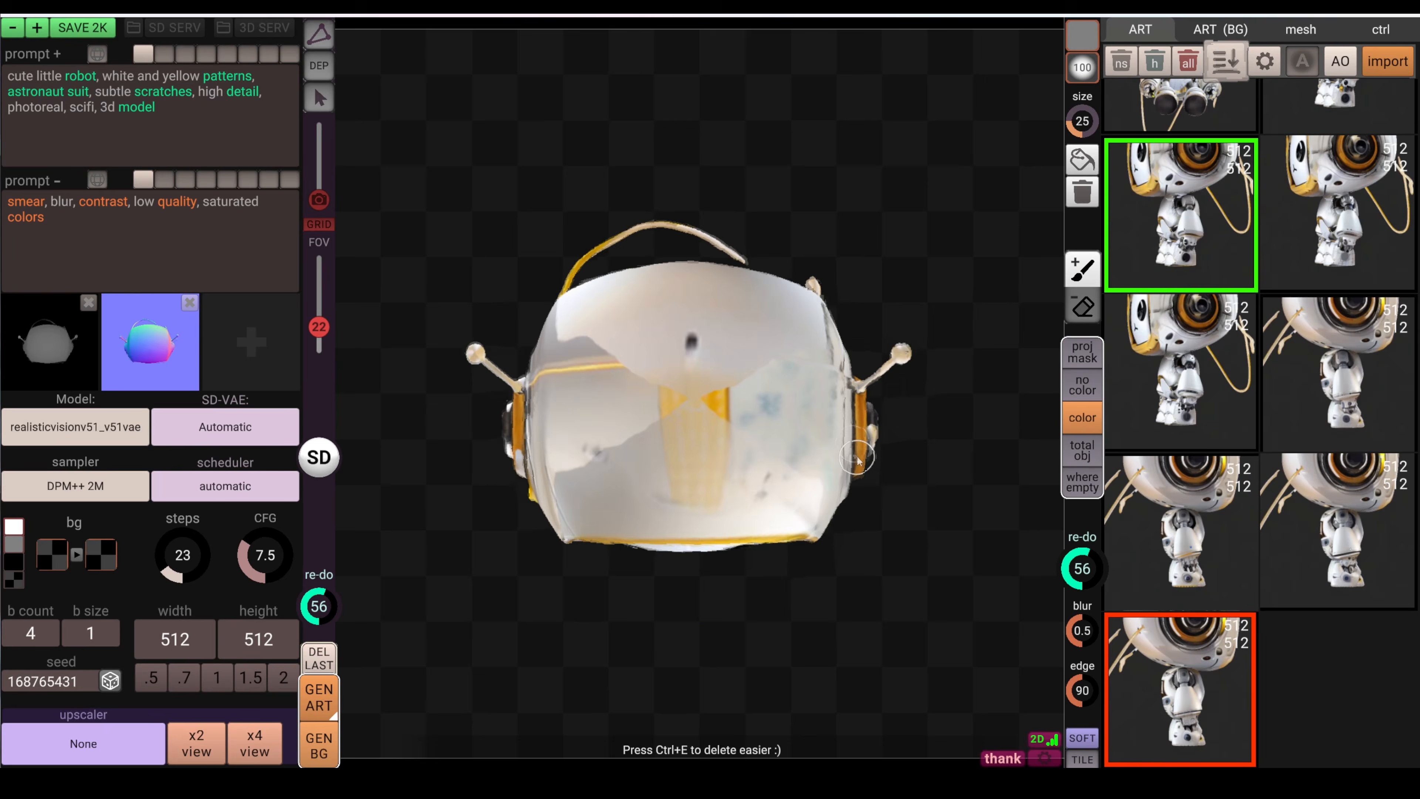
drag(783, 336, 784, 526)
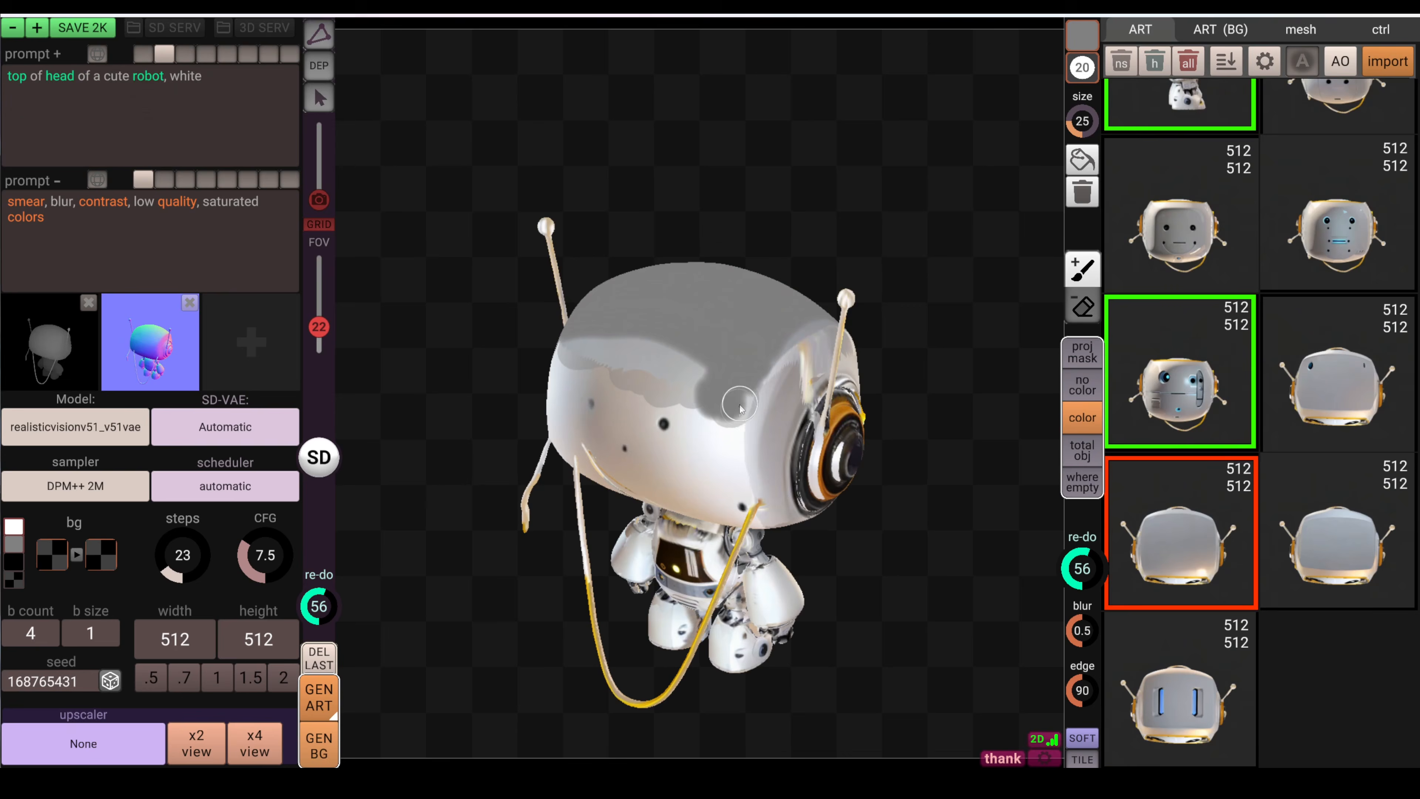
right_drag(839, 364, 784, 364)
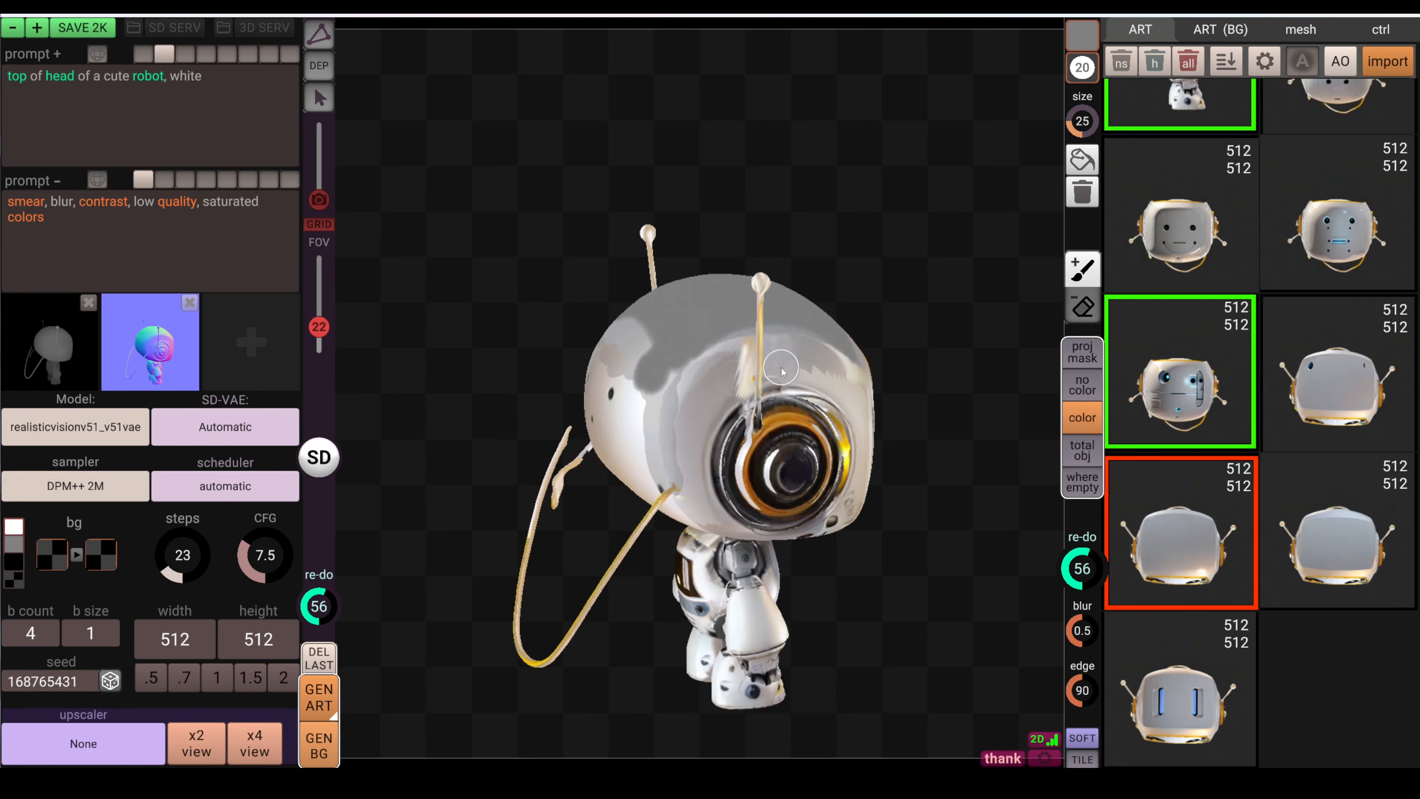
scroll(744, 388, up, 3)
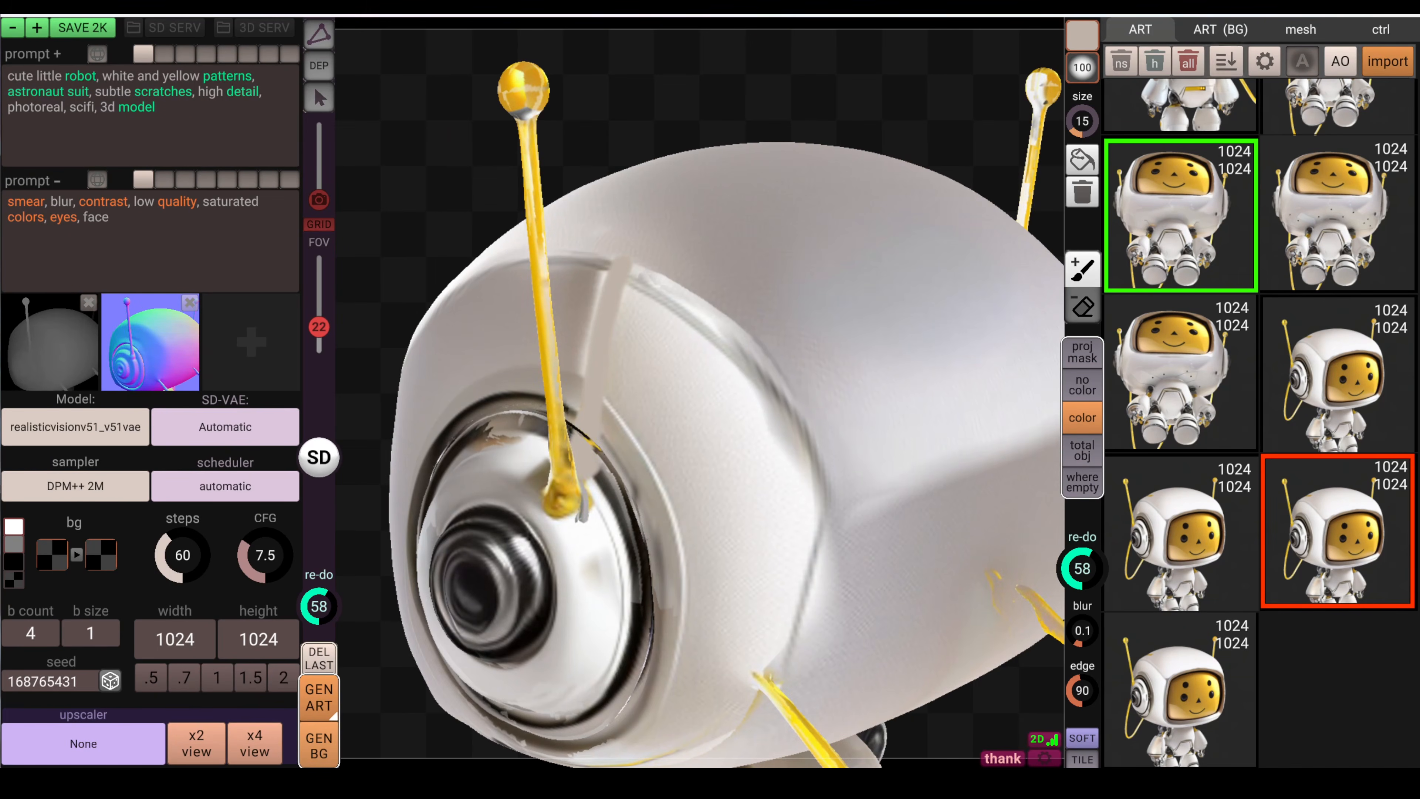
alt+drag(872, 450, 872, 404)
drag(650, 492, 644, 506)
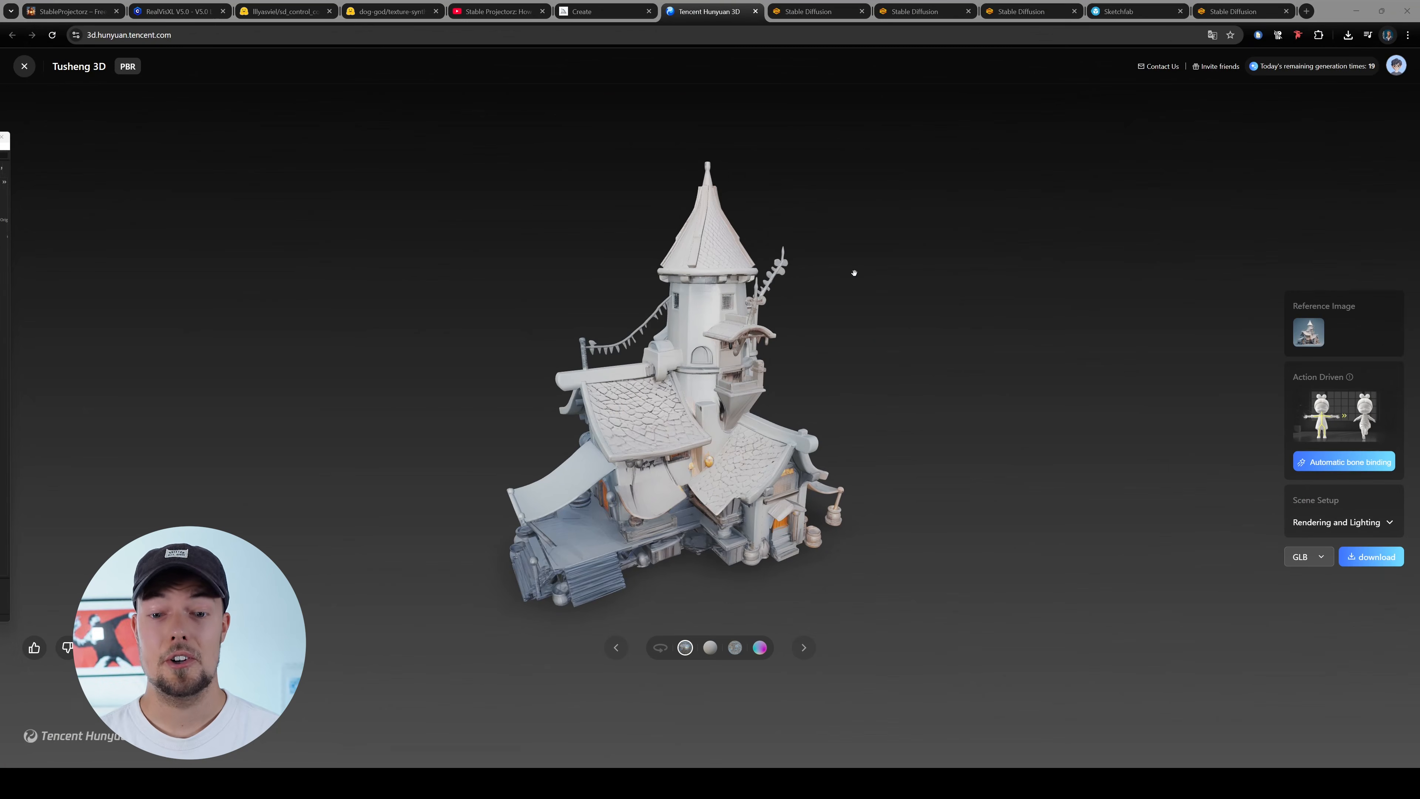
Examine the generated fantasy house model in Tencent Hunyuan 3D from several angles.
drag(788, 285, 711, 345)
drag(452, 359, 715, 353)
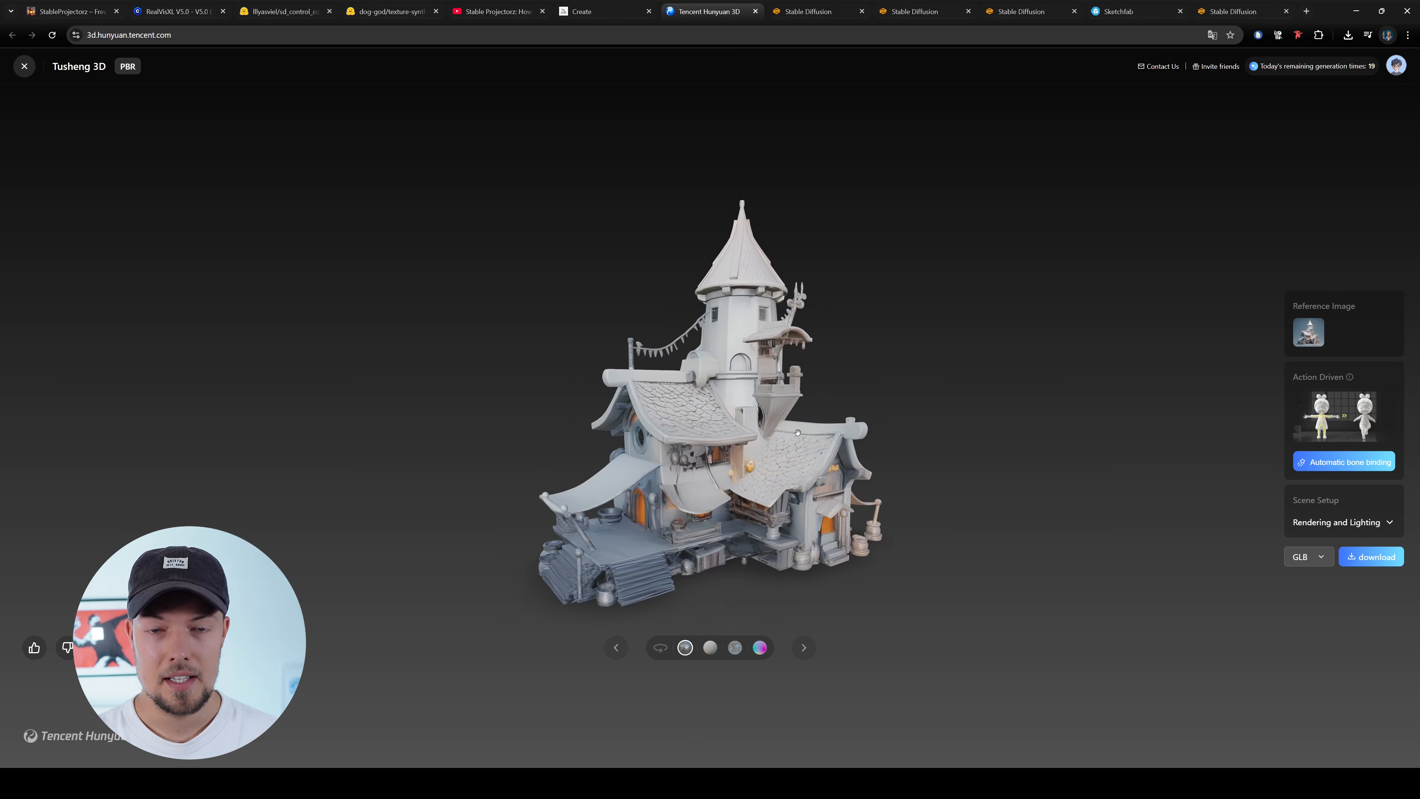
scroll(709, 418, up, 4)
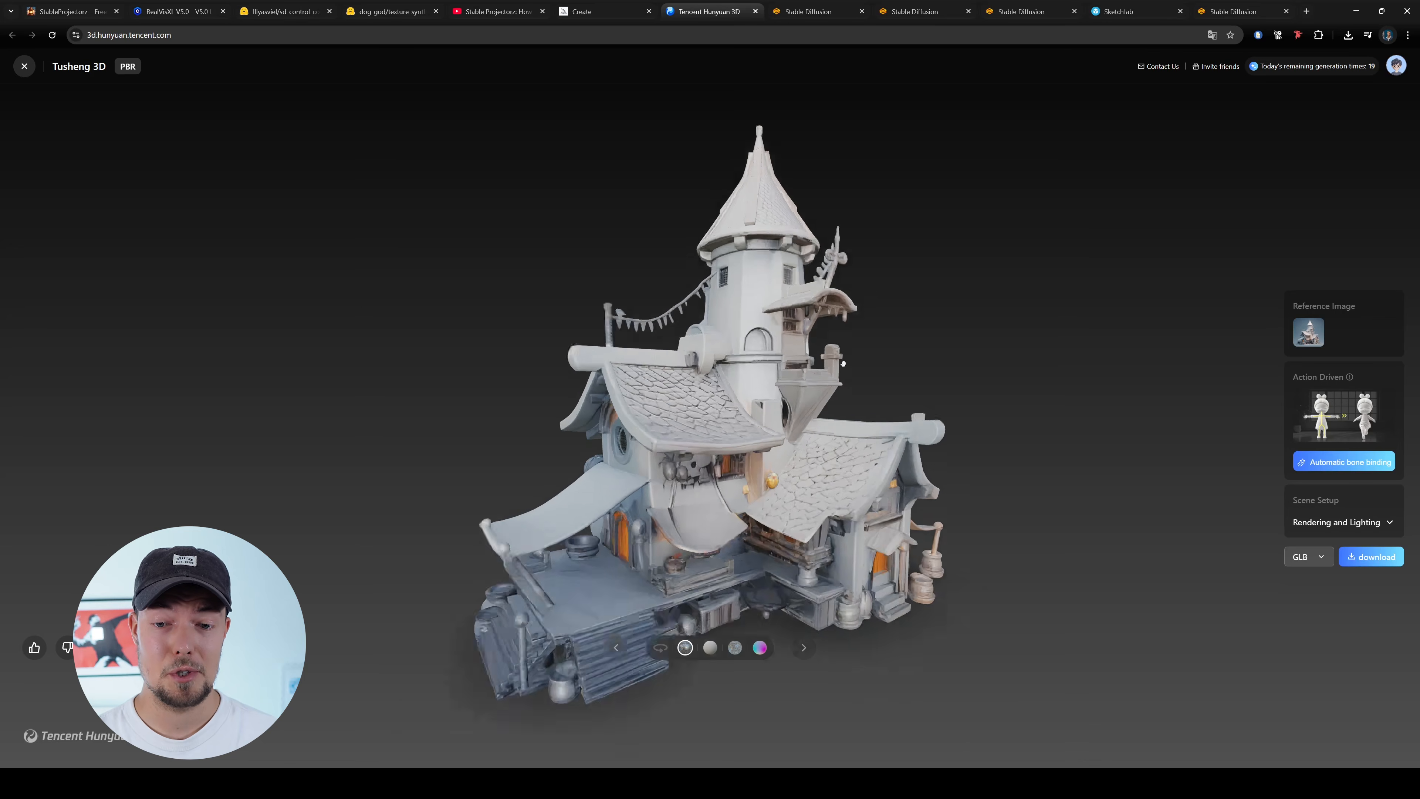
scroll(709, 418, down, 3)
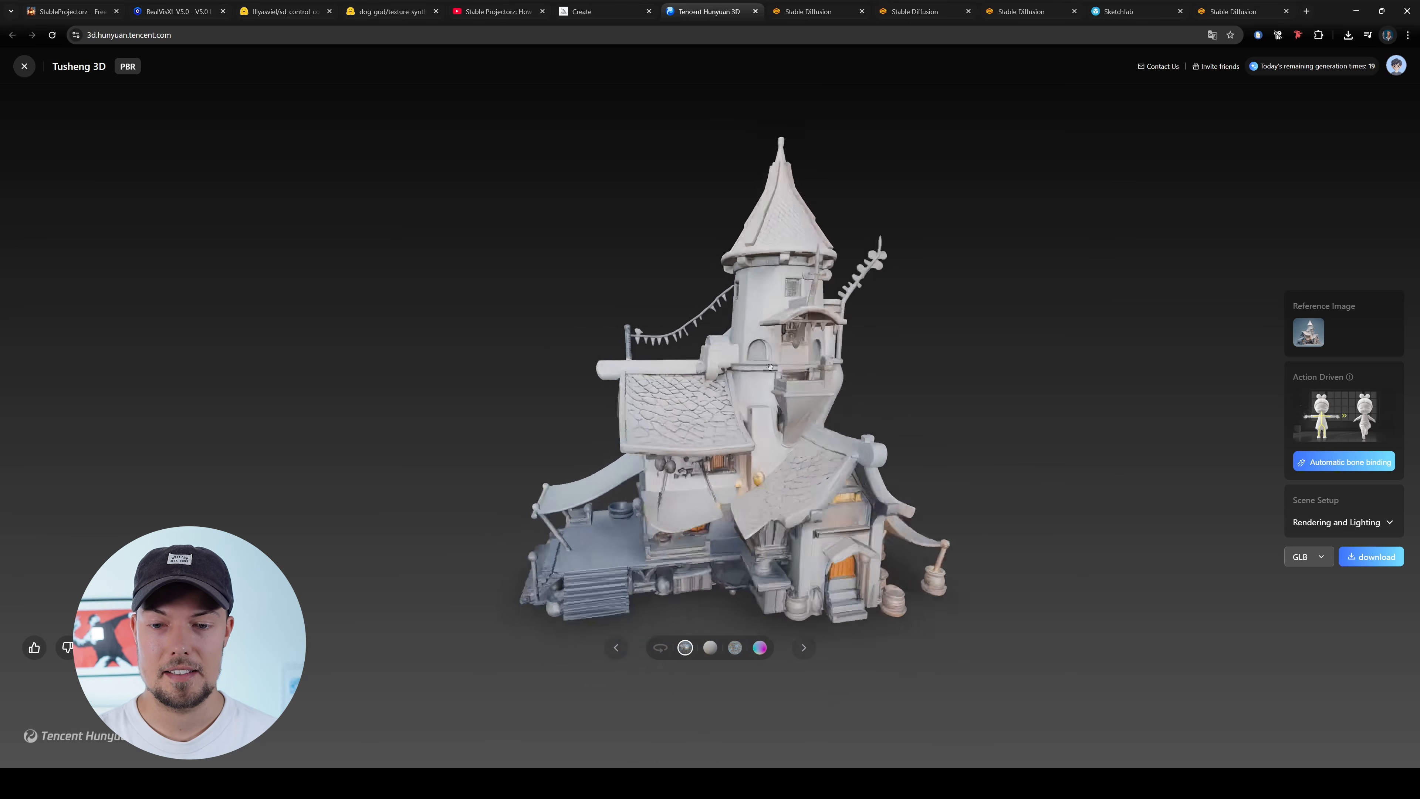
drag(770, 367, 874, 359)
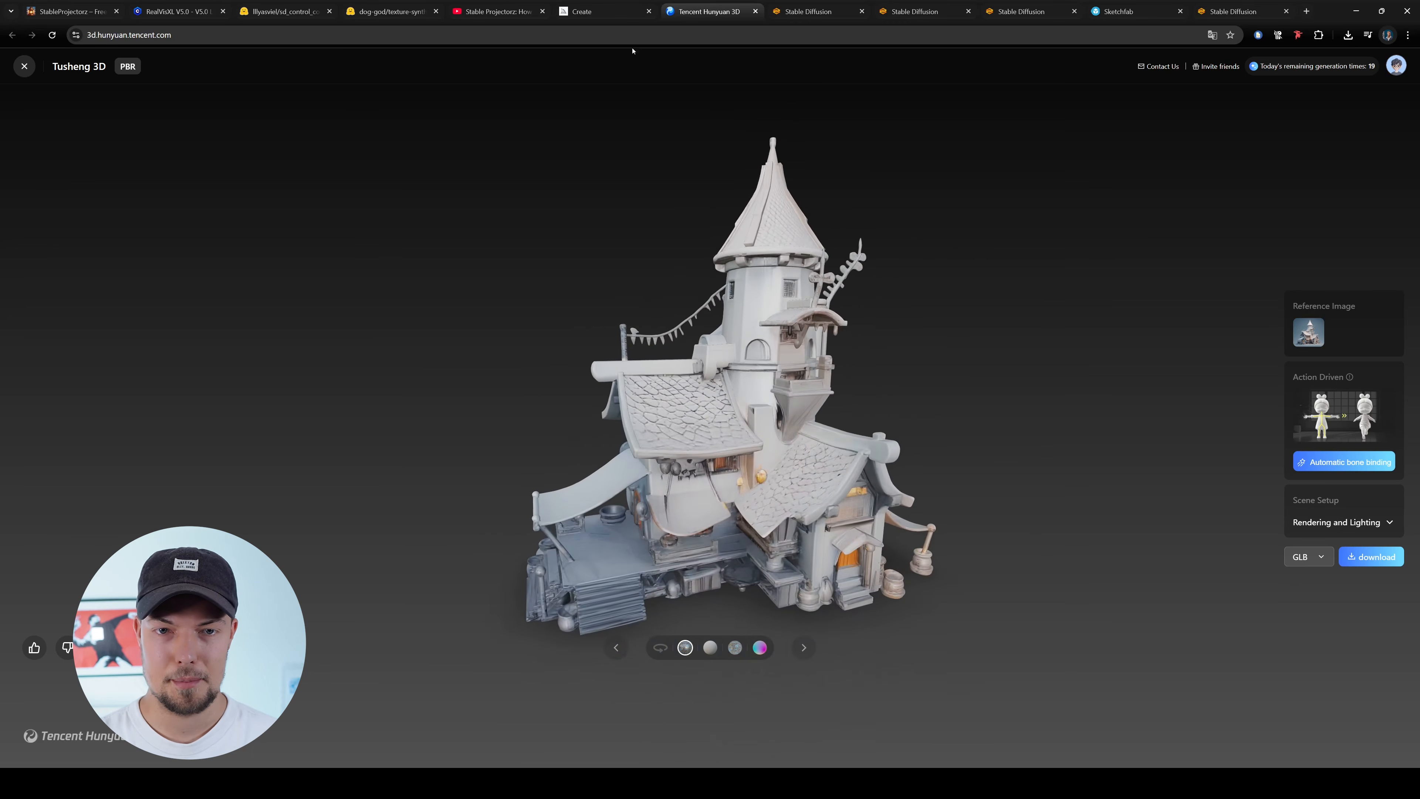
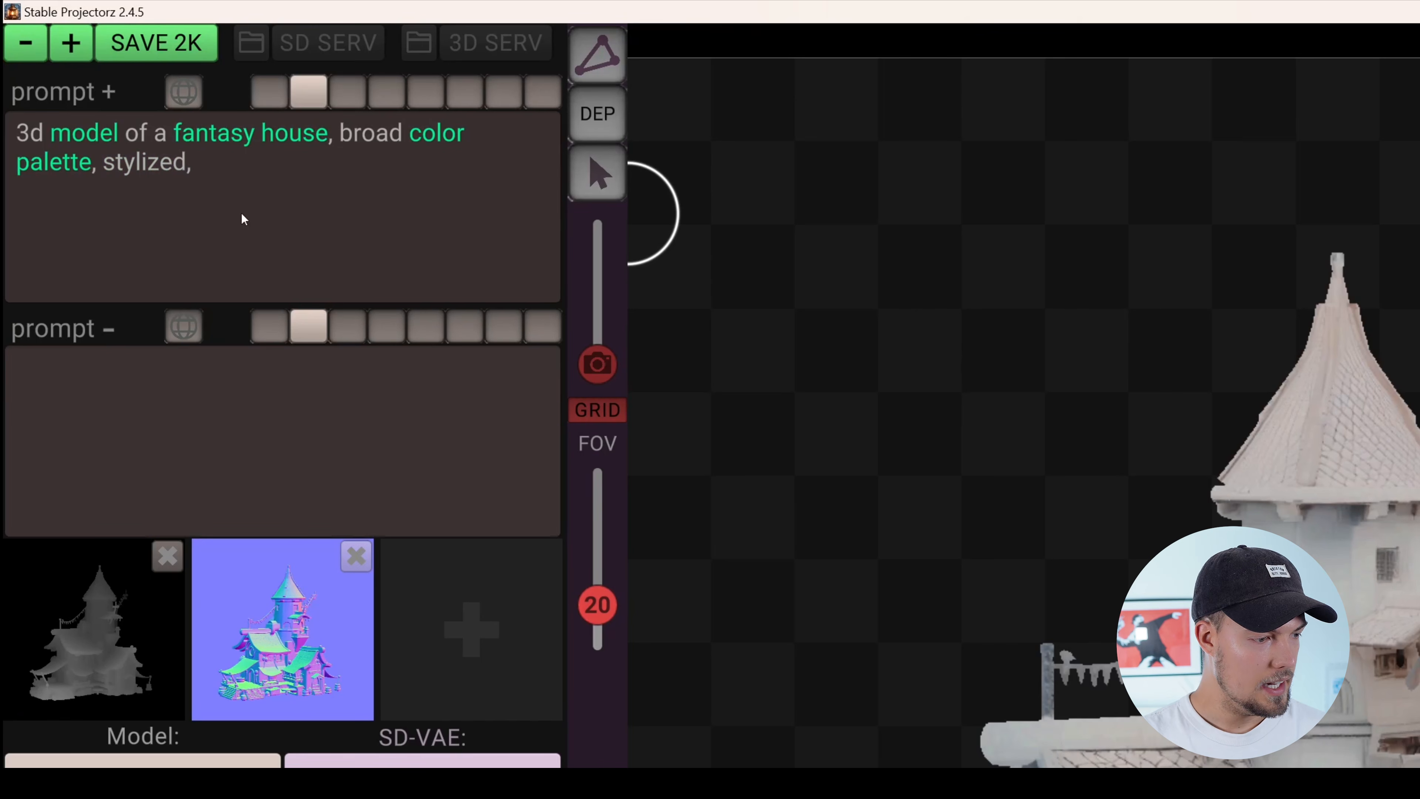
Complete the fantasy house's positive prompt with "cute and cozy aesthetic".
text(e and coy)
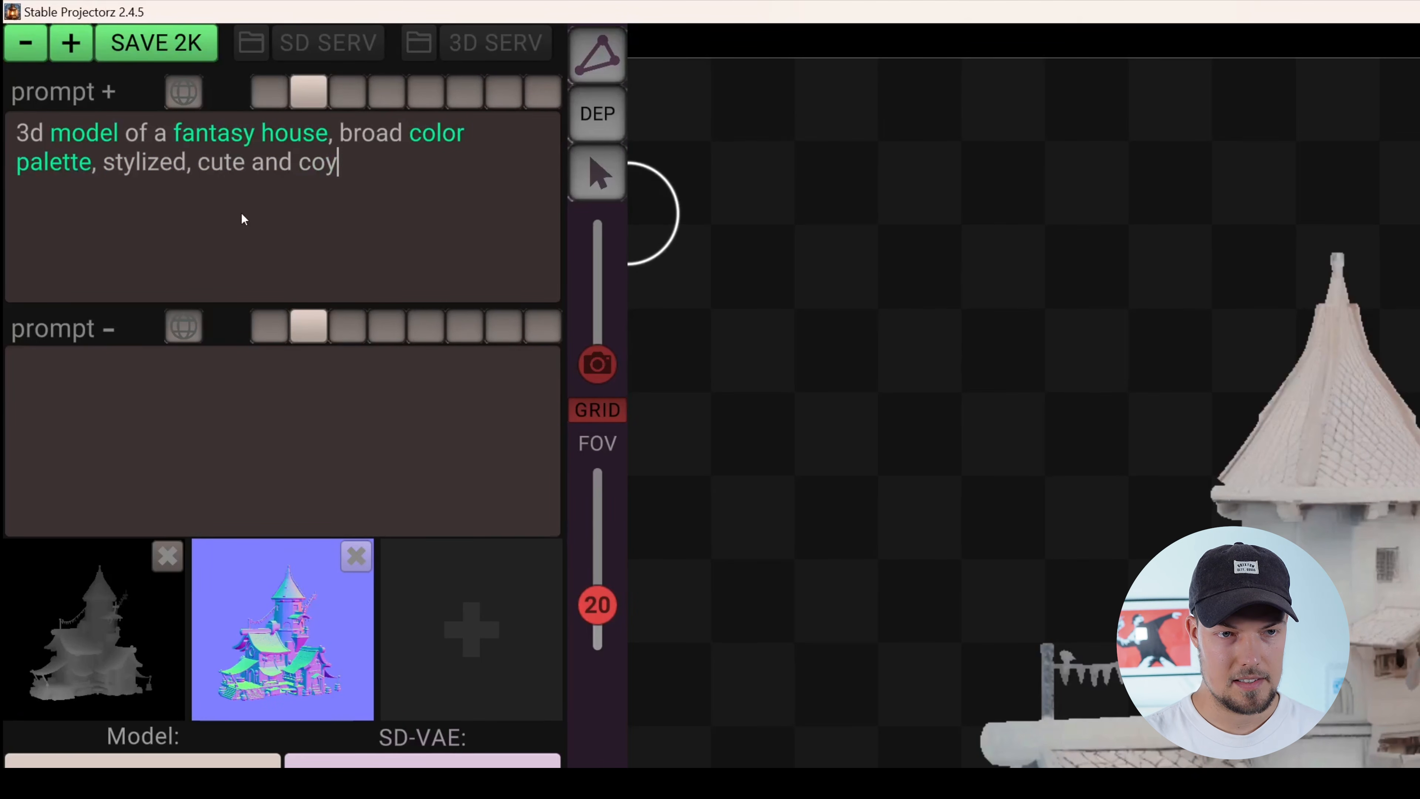
key(BackSpace)
text(zy aesthetic)
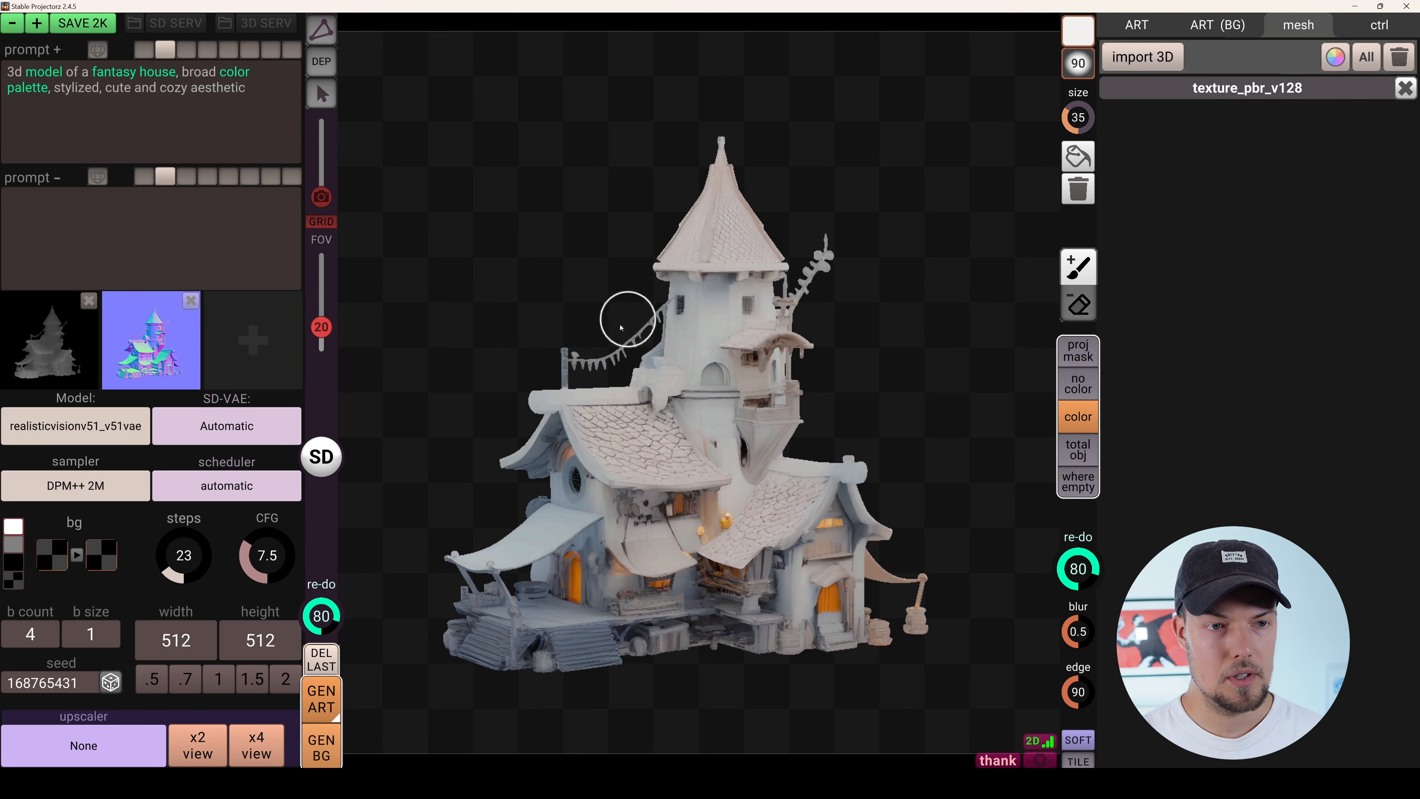
right_drag(621, 327, 877, 345)
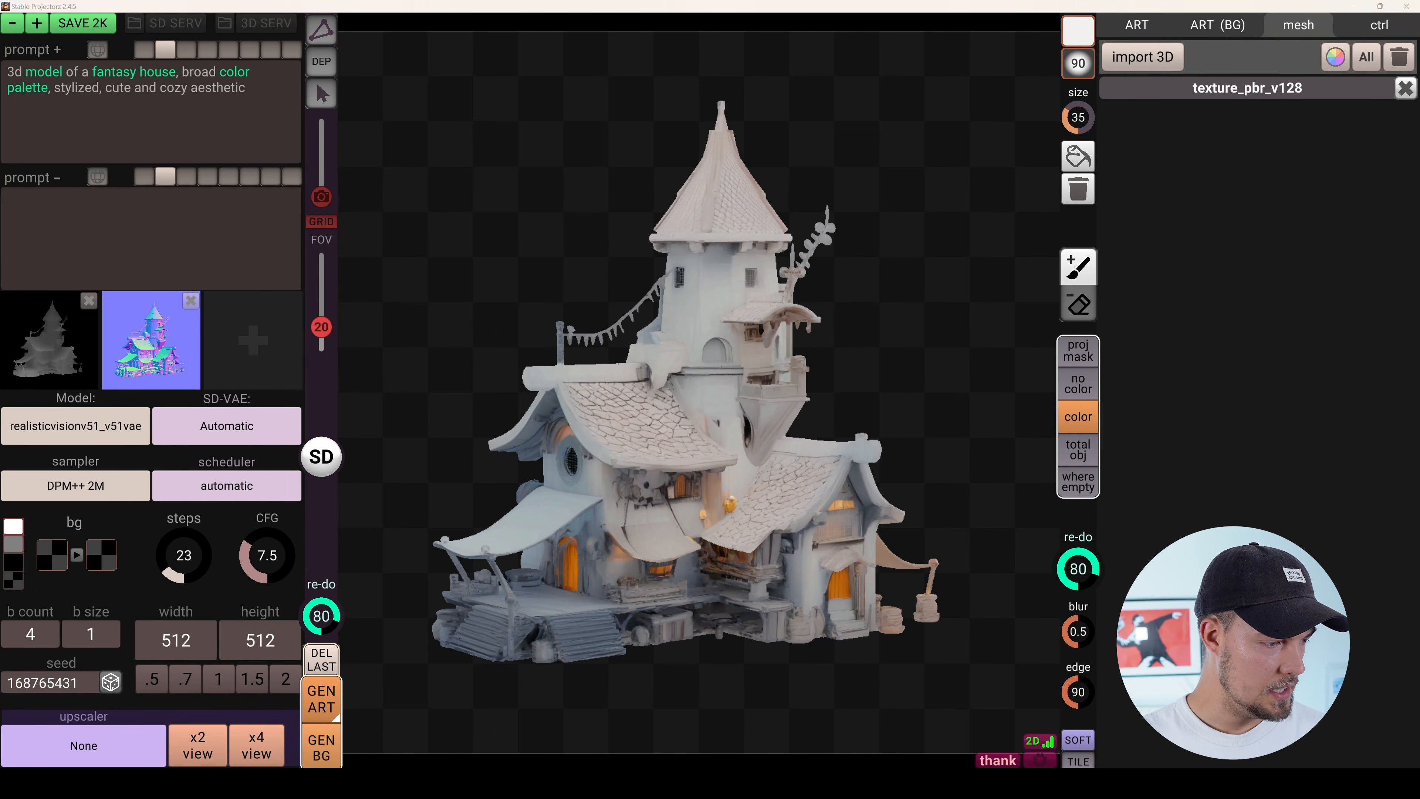
Enter "smear, blur, contrast, low quality, saturated colors" as the negative prompt.
click(88, 260)
text(smear, blur, contrast, low quality, saturated colors)
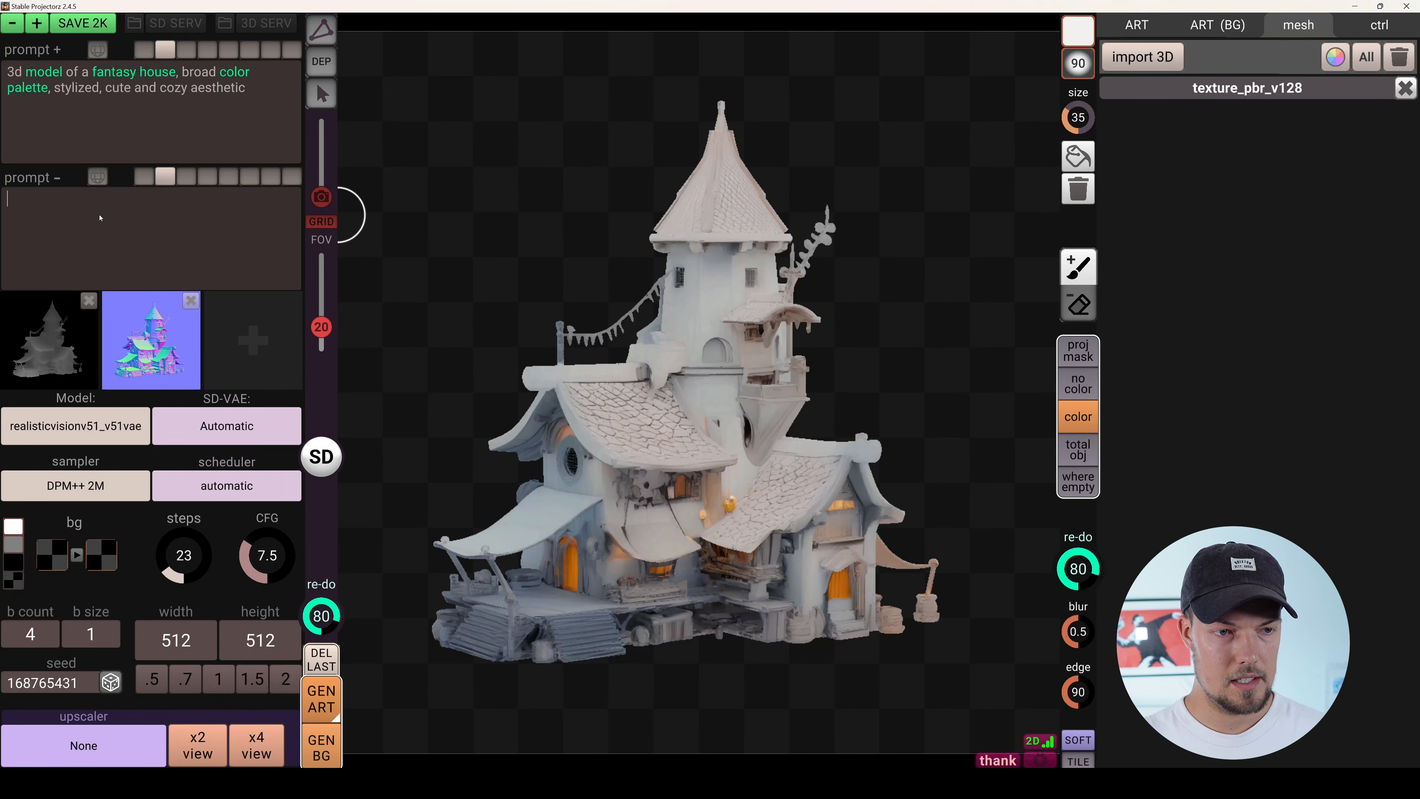
key(ctrl+a)
click(75, 244)
scroll(911, 346, up, 2)
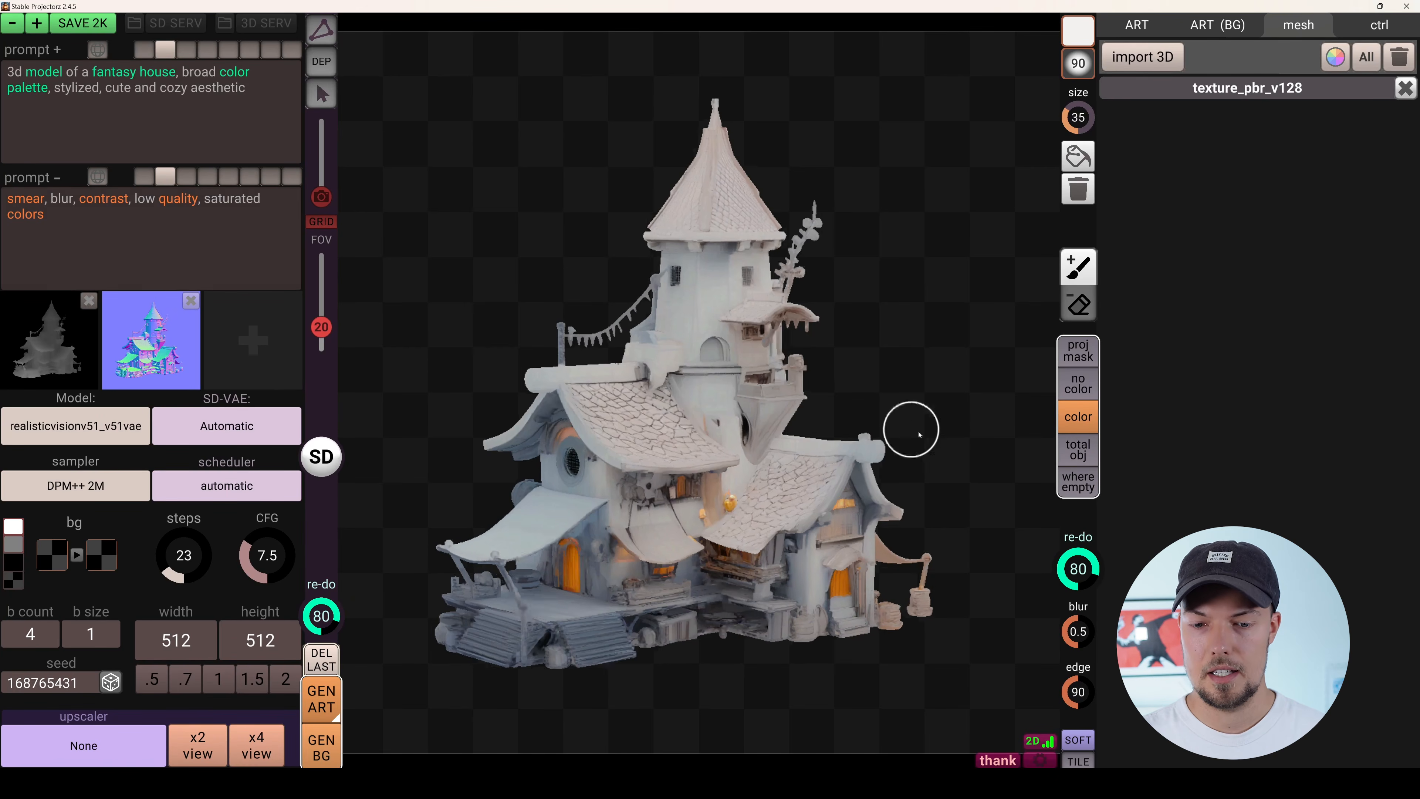
Review the ControlNet depth and normal inputs, and set up four camera views of the house: front, side, back and top.
click(1380, 25)
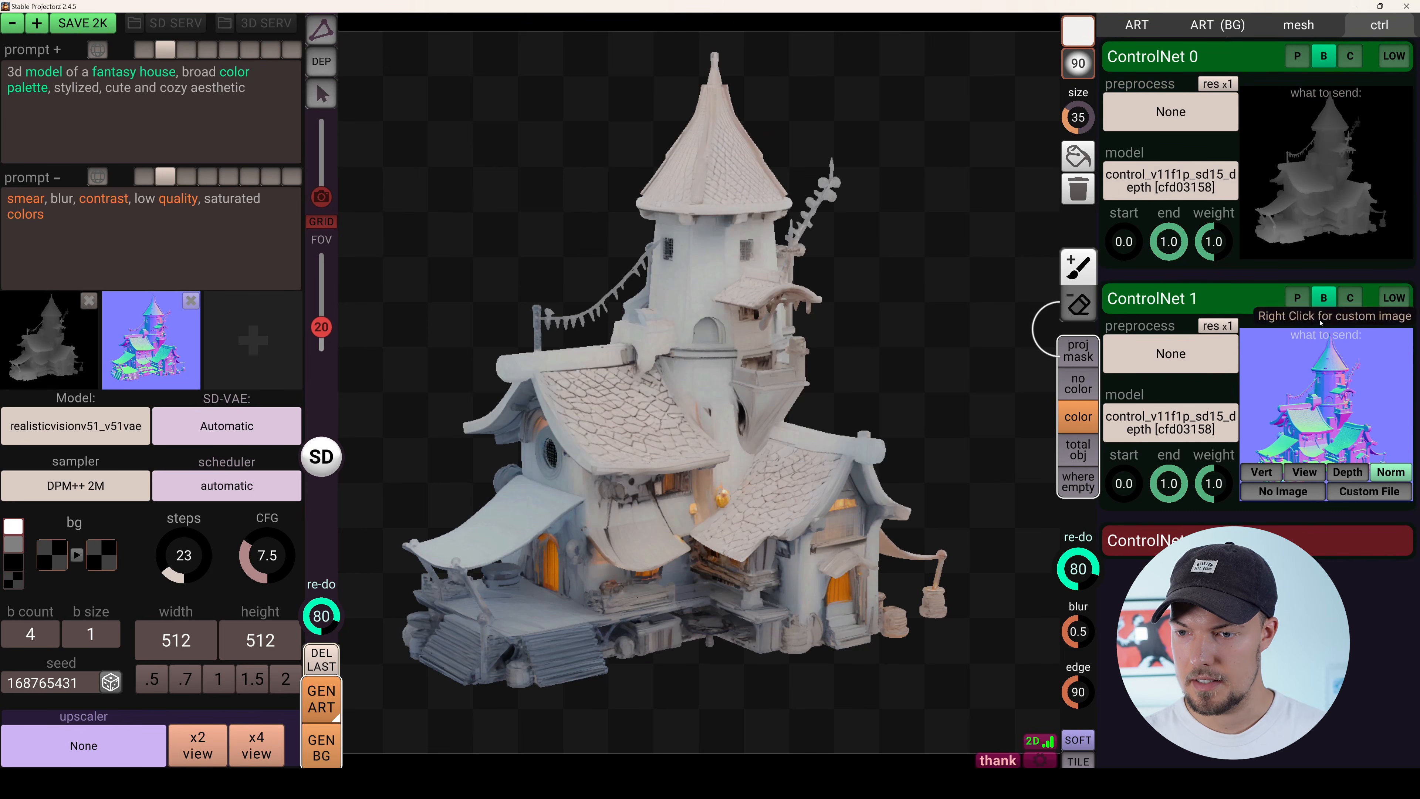
mouse_move(877, 312)
alt+mouse_down()
mouse_move(767, 295)
mouse_move(895, 333)
alt+mouse_up()
middle_drag(894, 333, 924, 315)
alt+drag(873, 393, 871, 367)
middle_drag(870, 368, 867, 382)
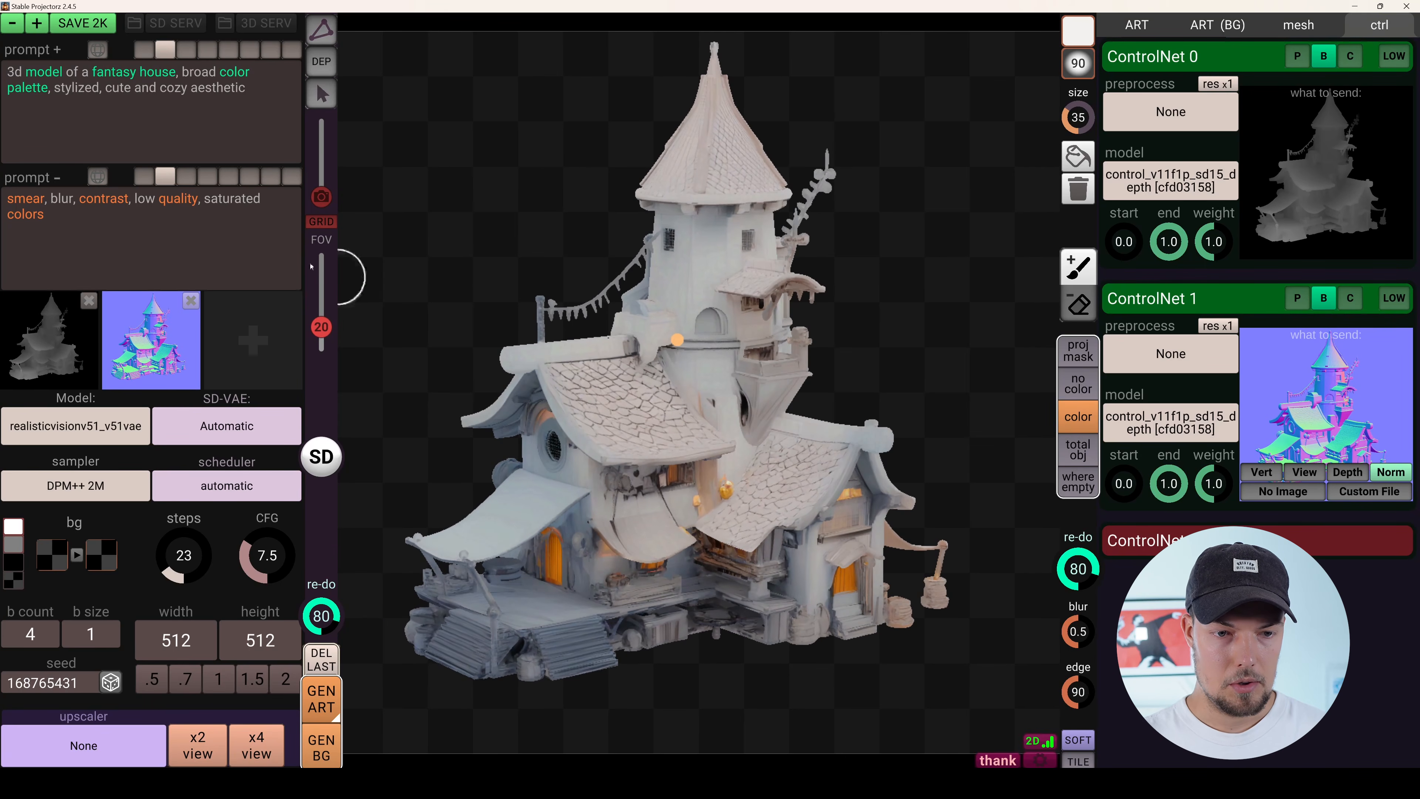
click(322, 197)
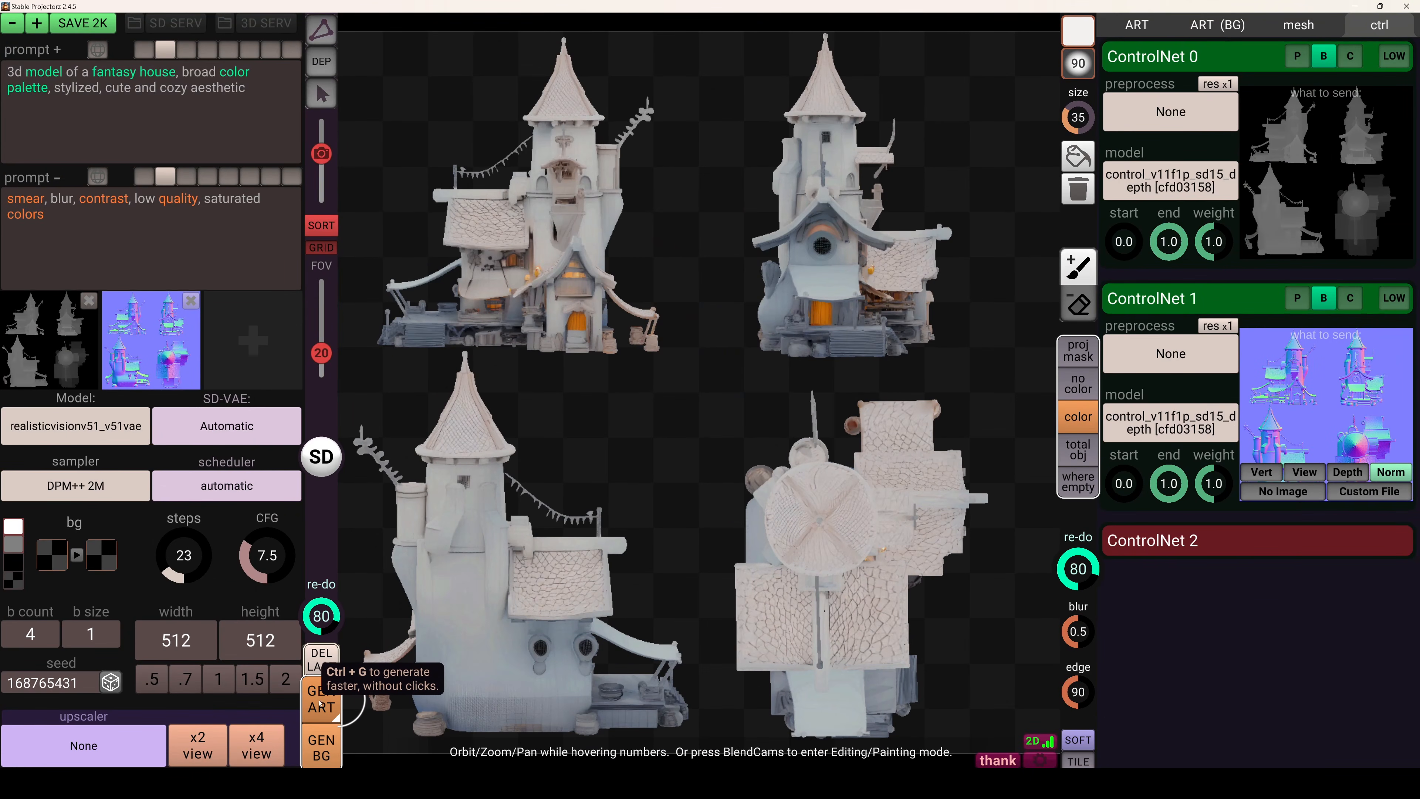
Generate the four-view art for the house and choose the variant with the glowing orange tower roof in the top view.
click(321, 706)
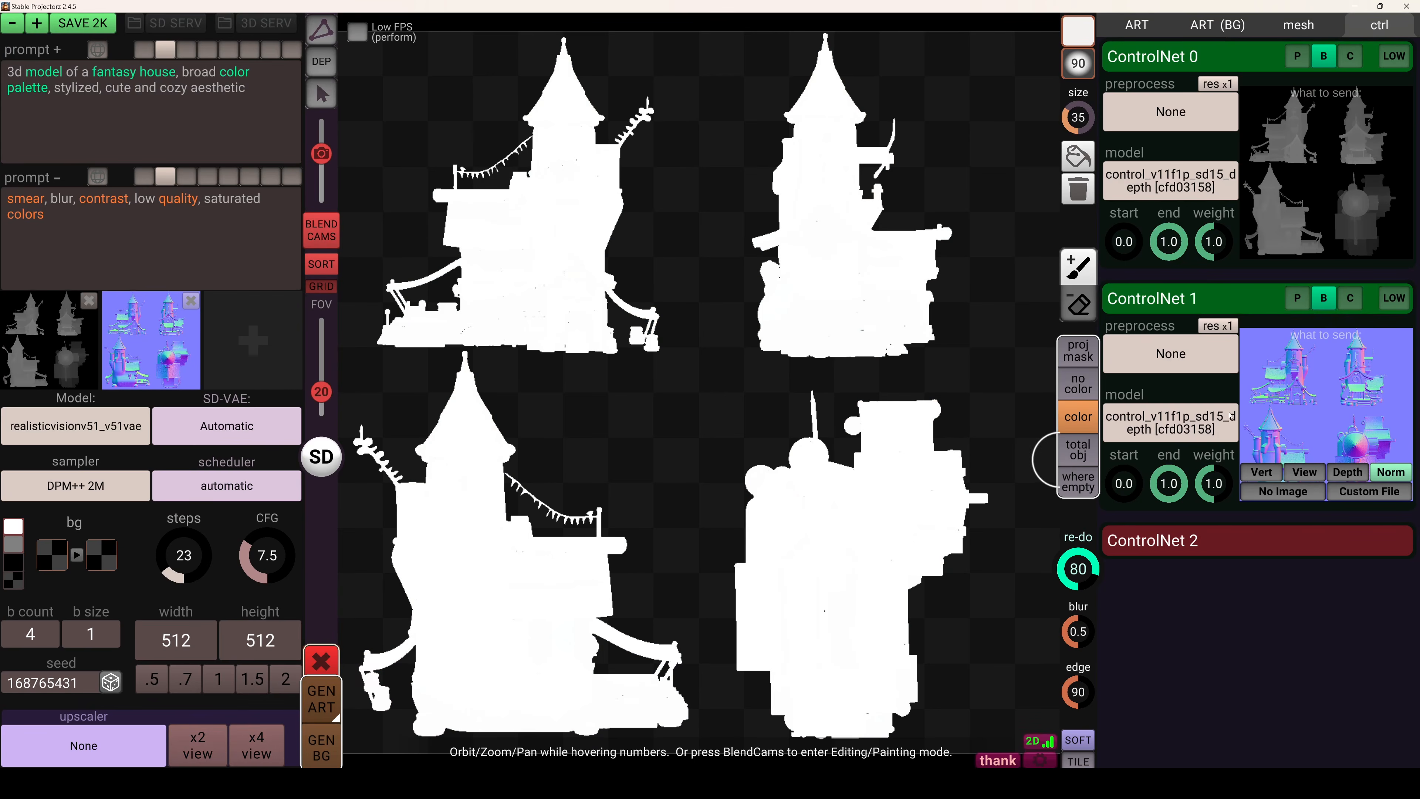
click(1138, 26)
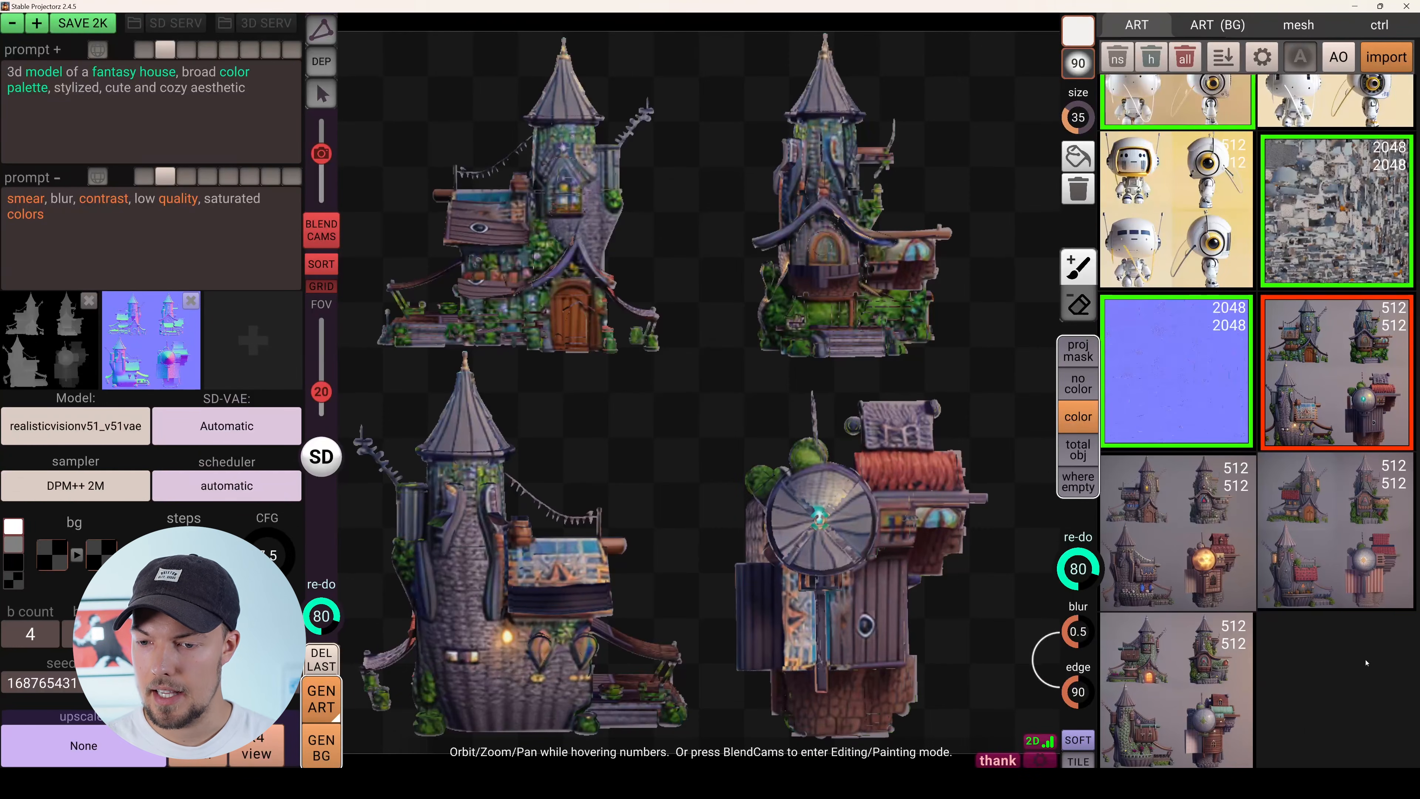
click(1190, 515)
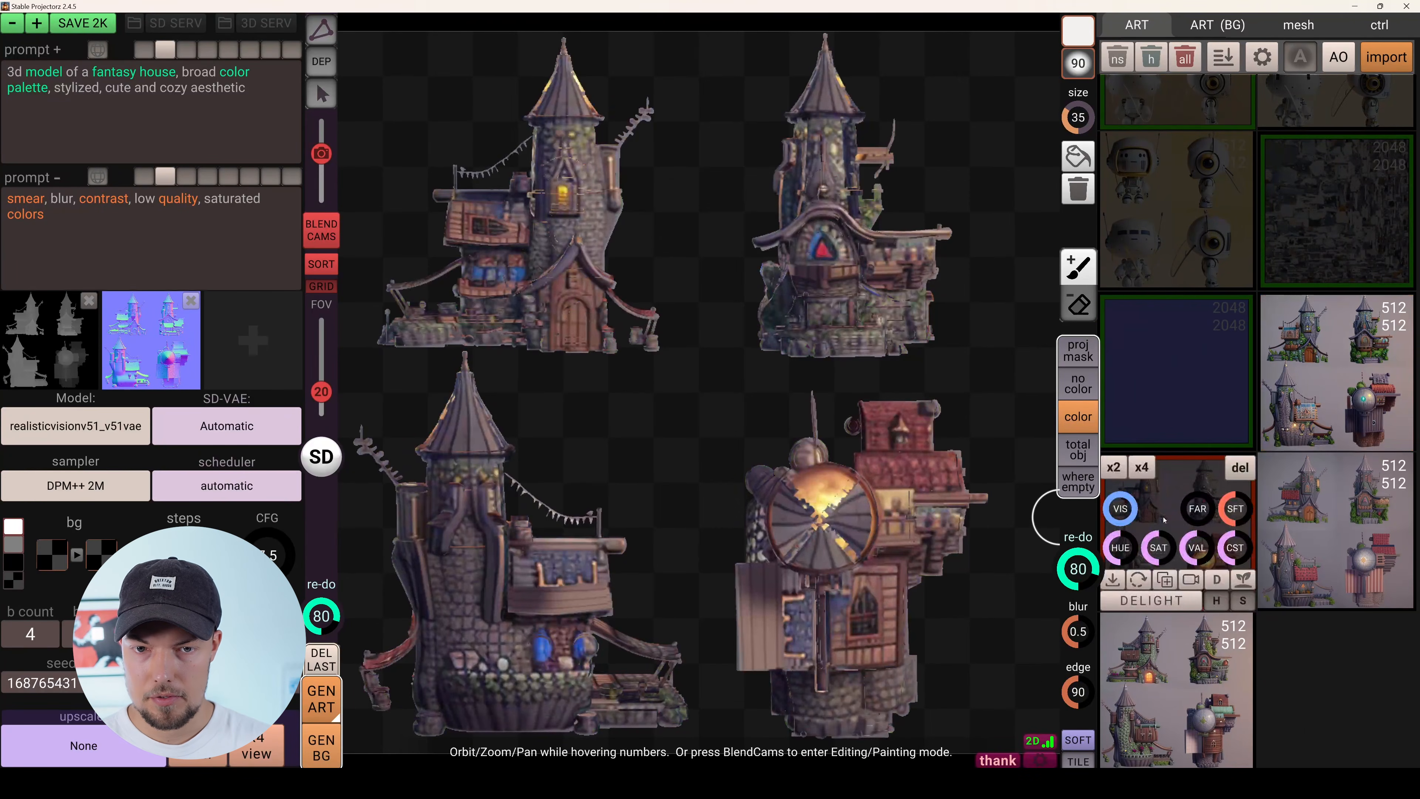
Compare the four generated house textures and select the first variant, with the green foliage around the walls.
click(1362, 538)
click(1194, 704)
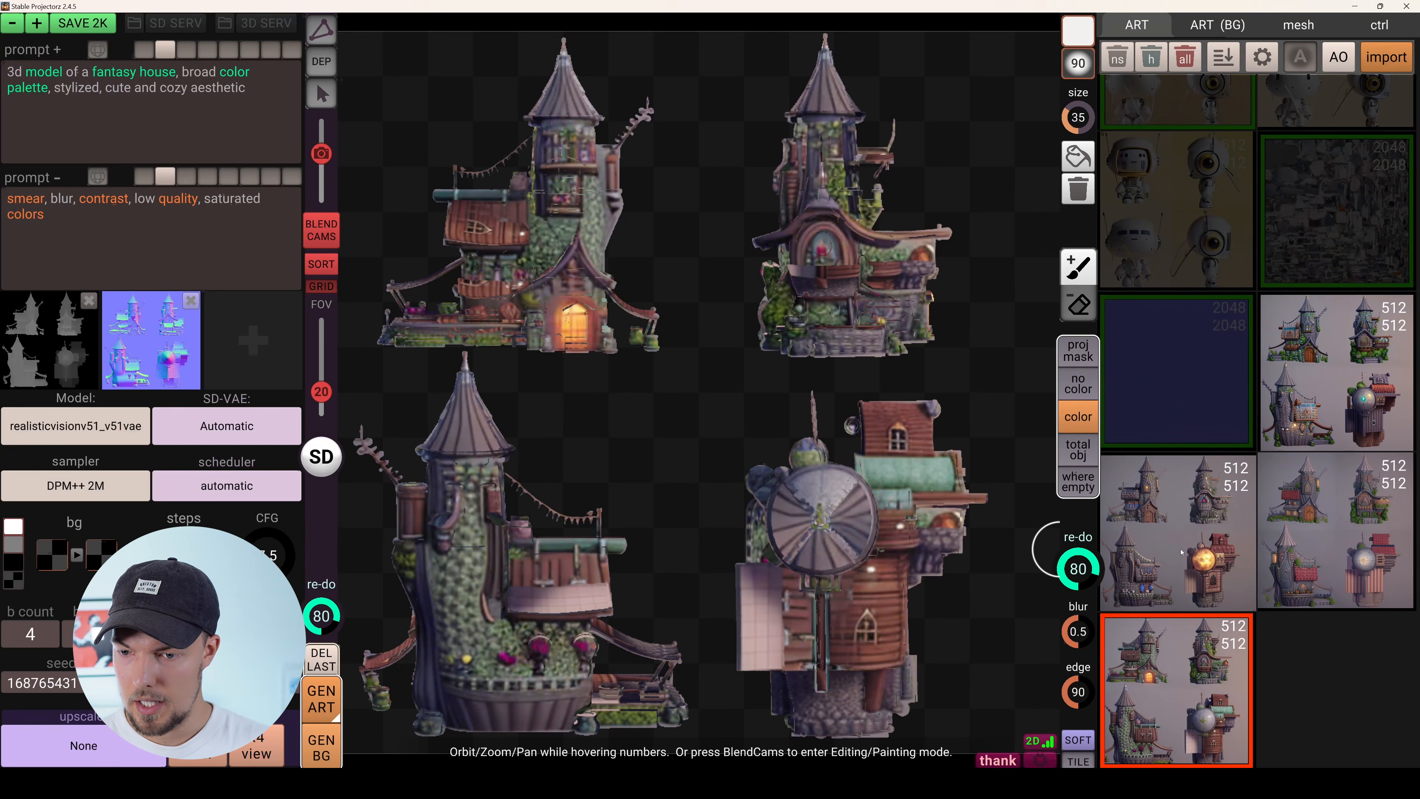
click(1197, 554)
click(1330, 546)
click(1337, 372)
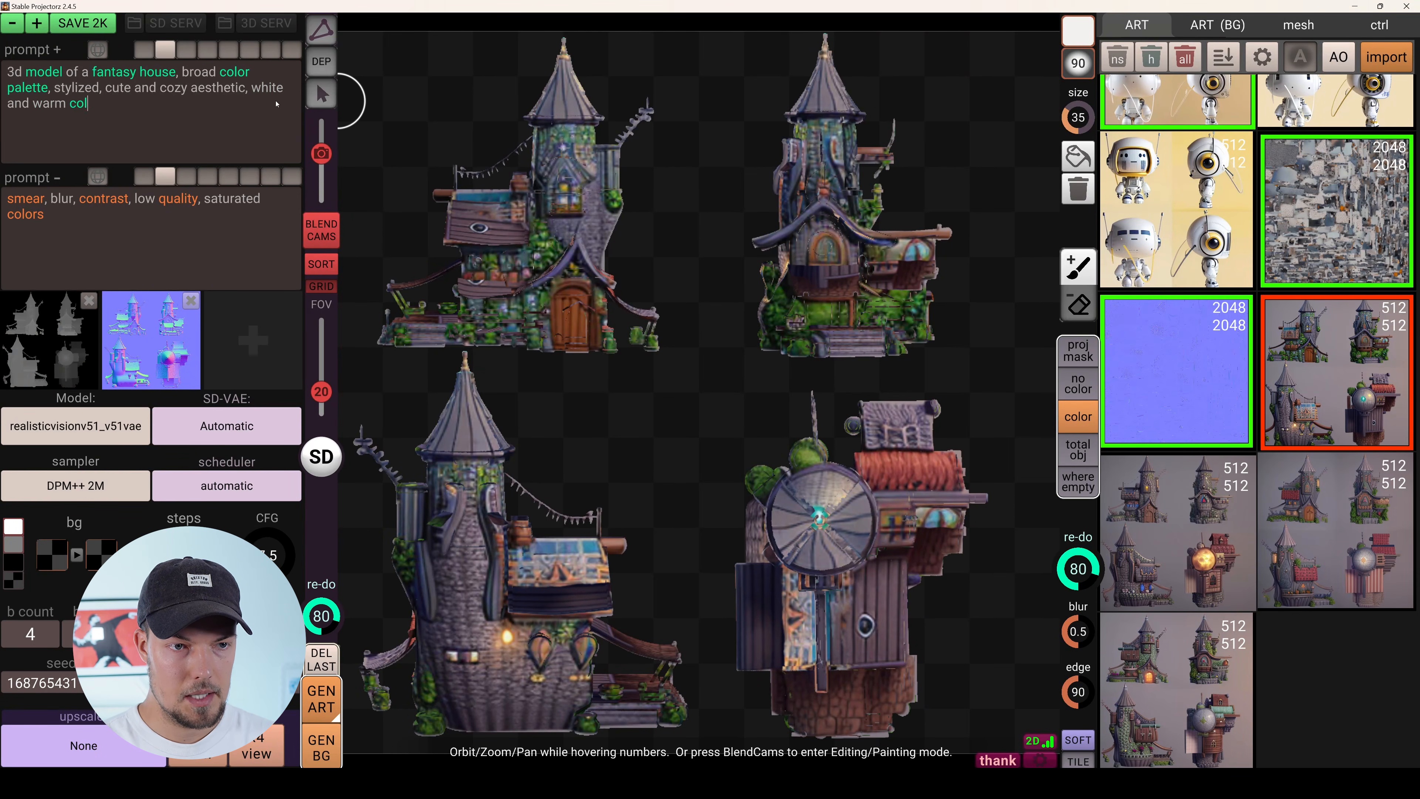
Add "white and warm colors" to the positive prompt, regenerate the four-view art, and choose the second variant with white walls and roofs.
click(335, 715)
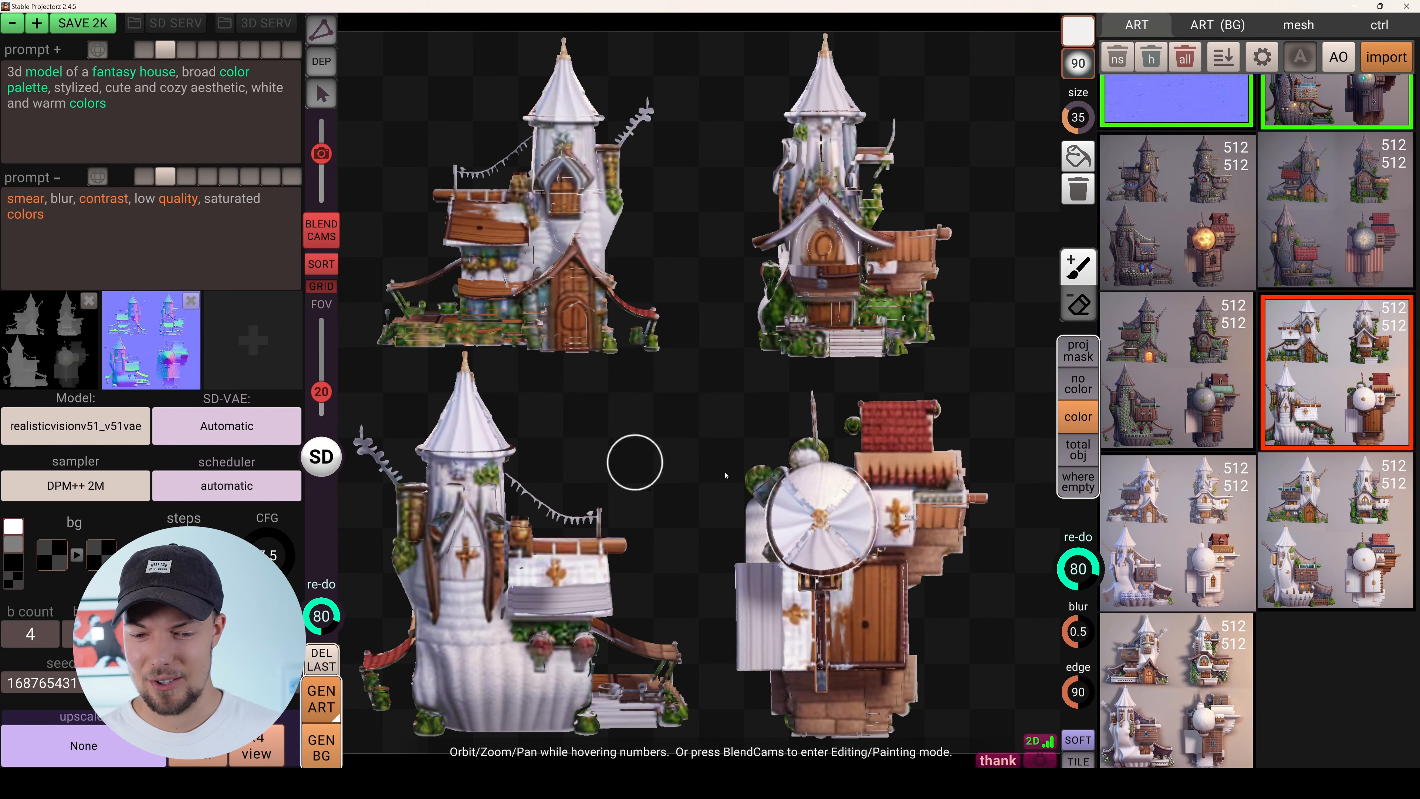
click(1179, 539)
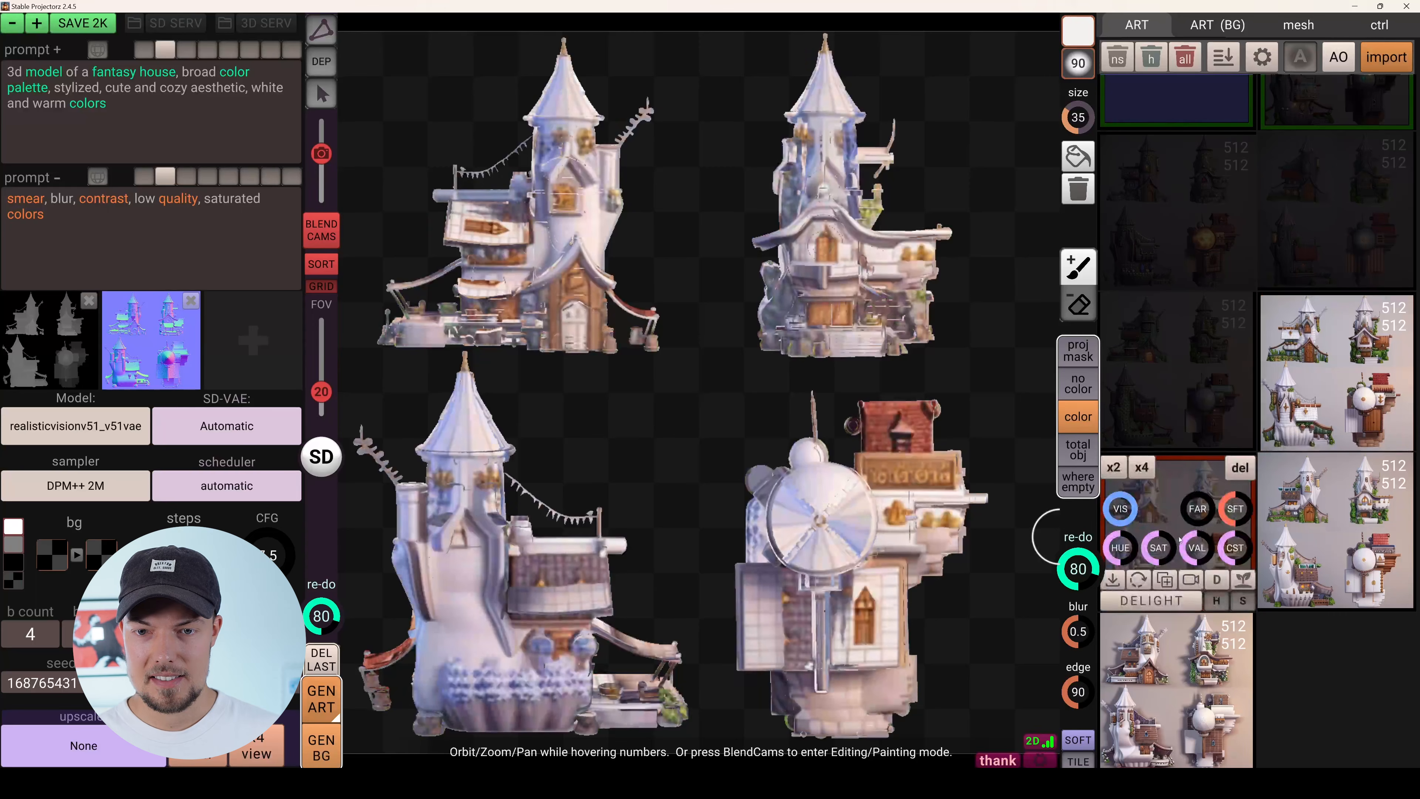
click(1186, 674)
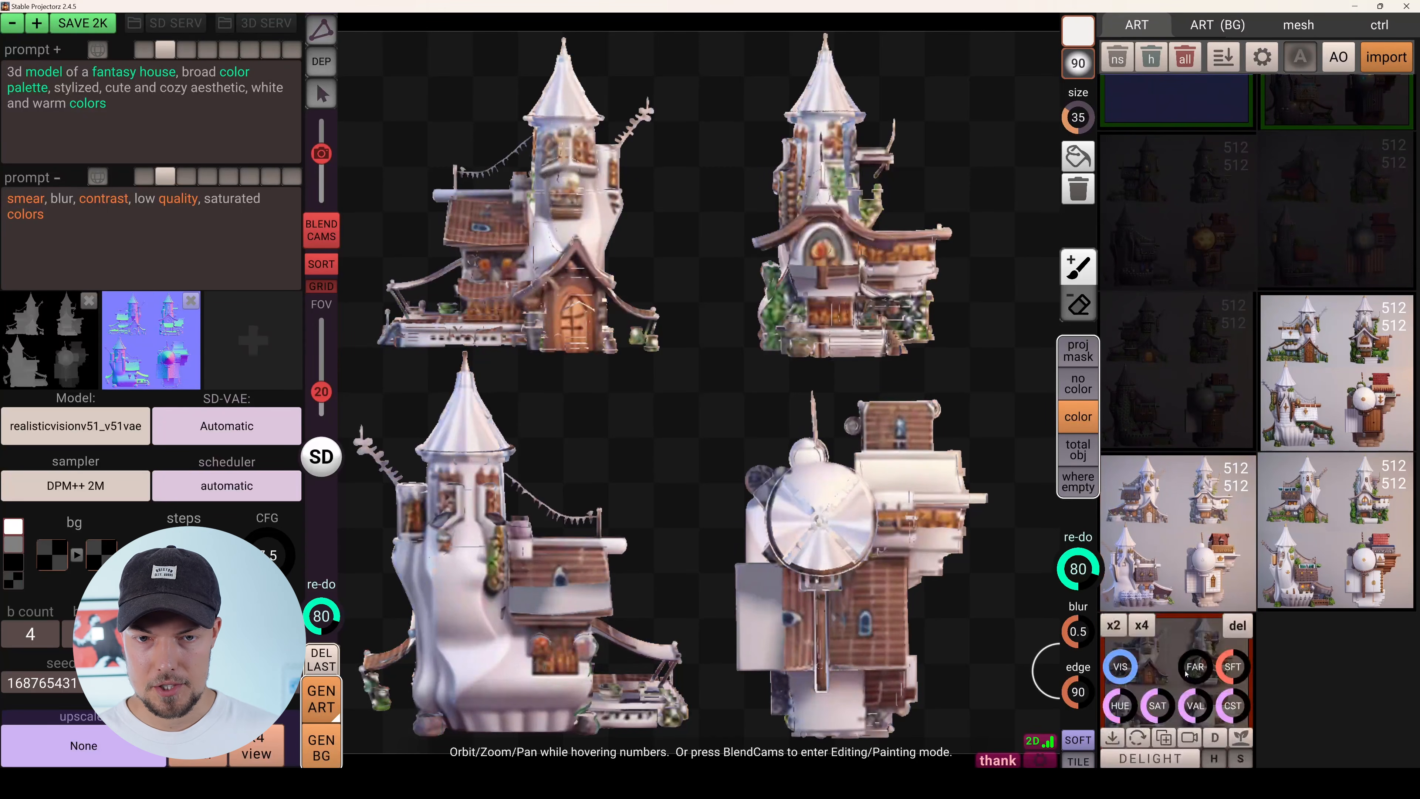
click(1180, 565)
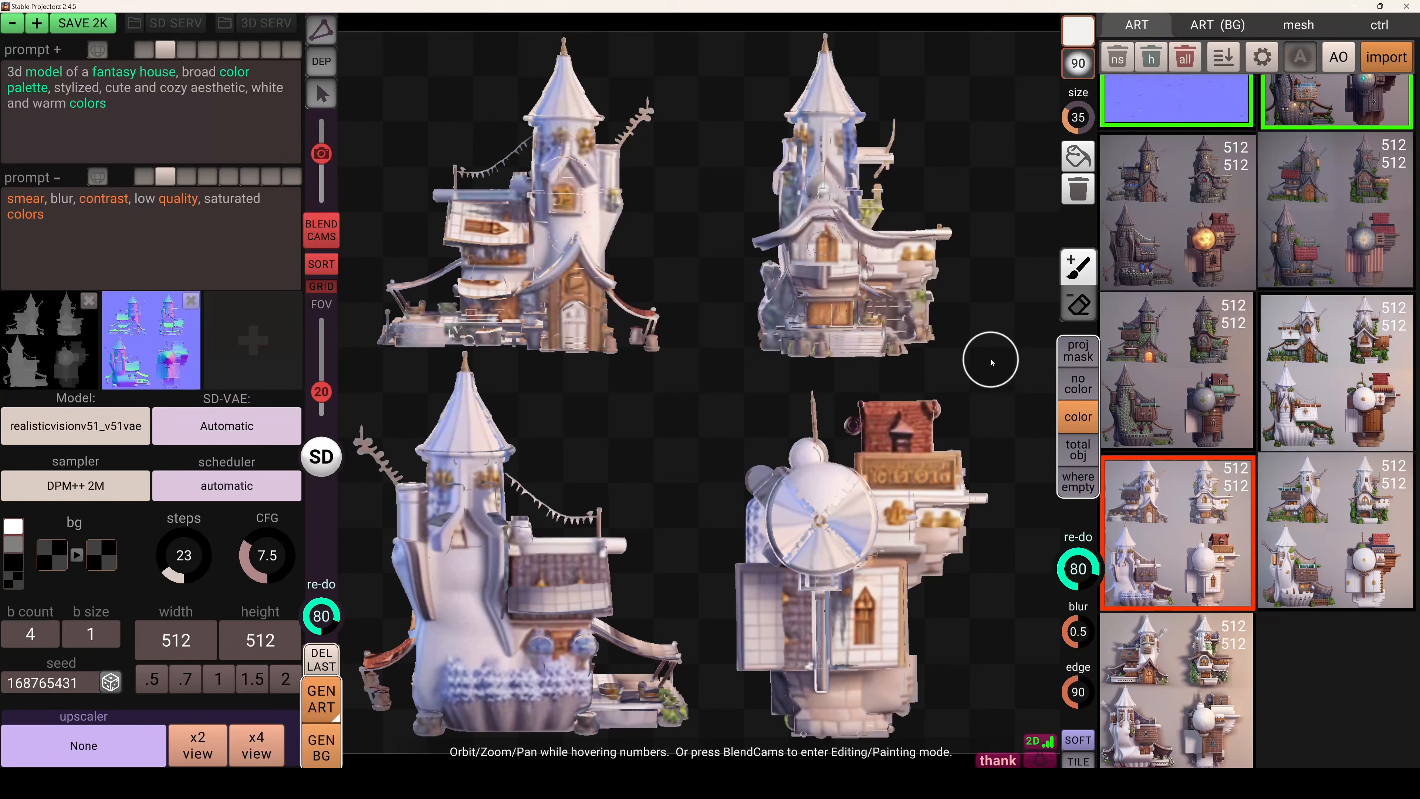
Set steps to 110, CFG to 6.1, resolution to 768 by 768 and batch count to 2, and regenerate the house art.
mouse_move(1190, 510)
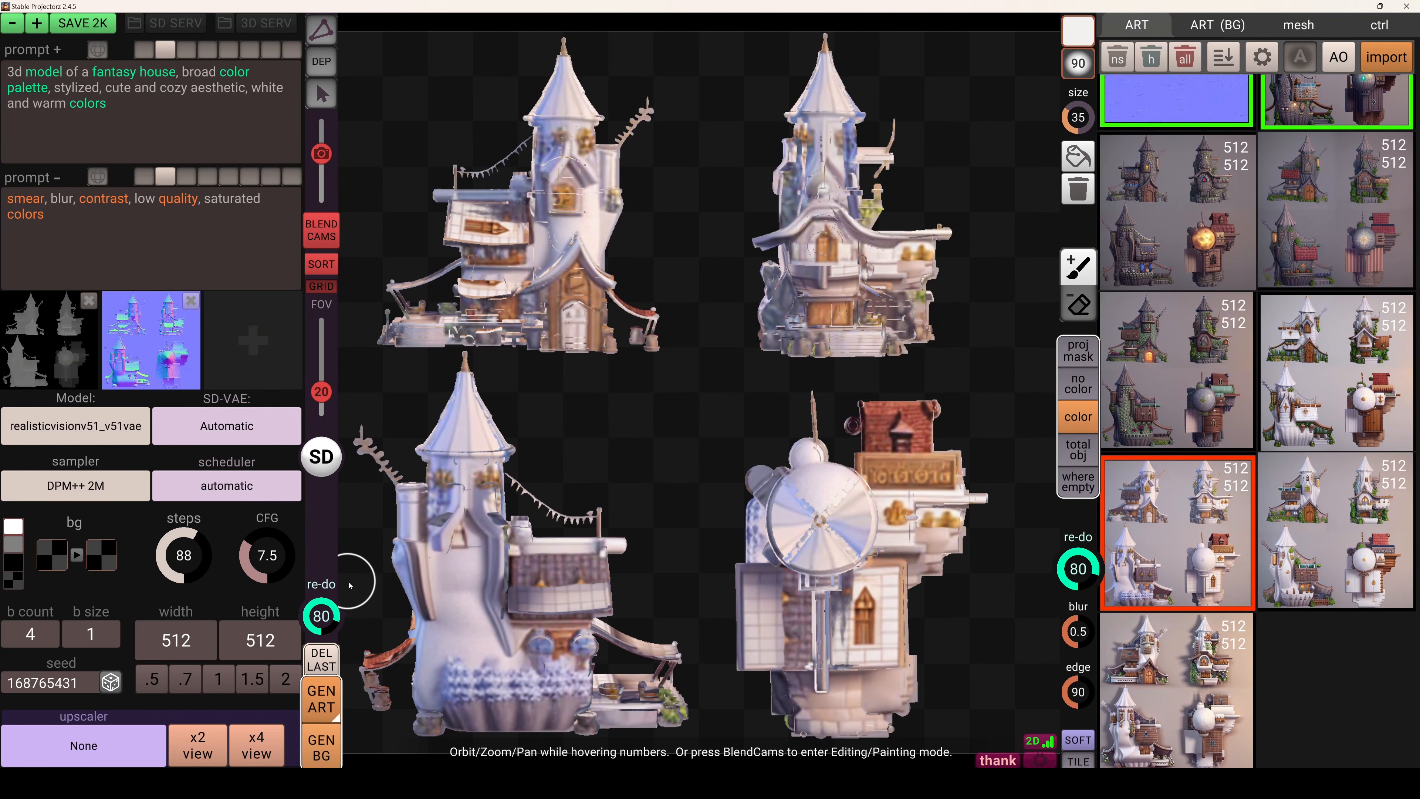
click(285, 679)
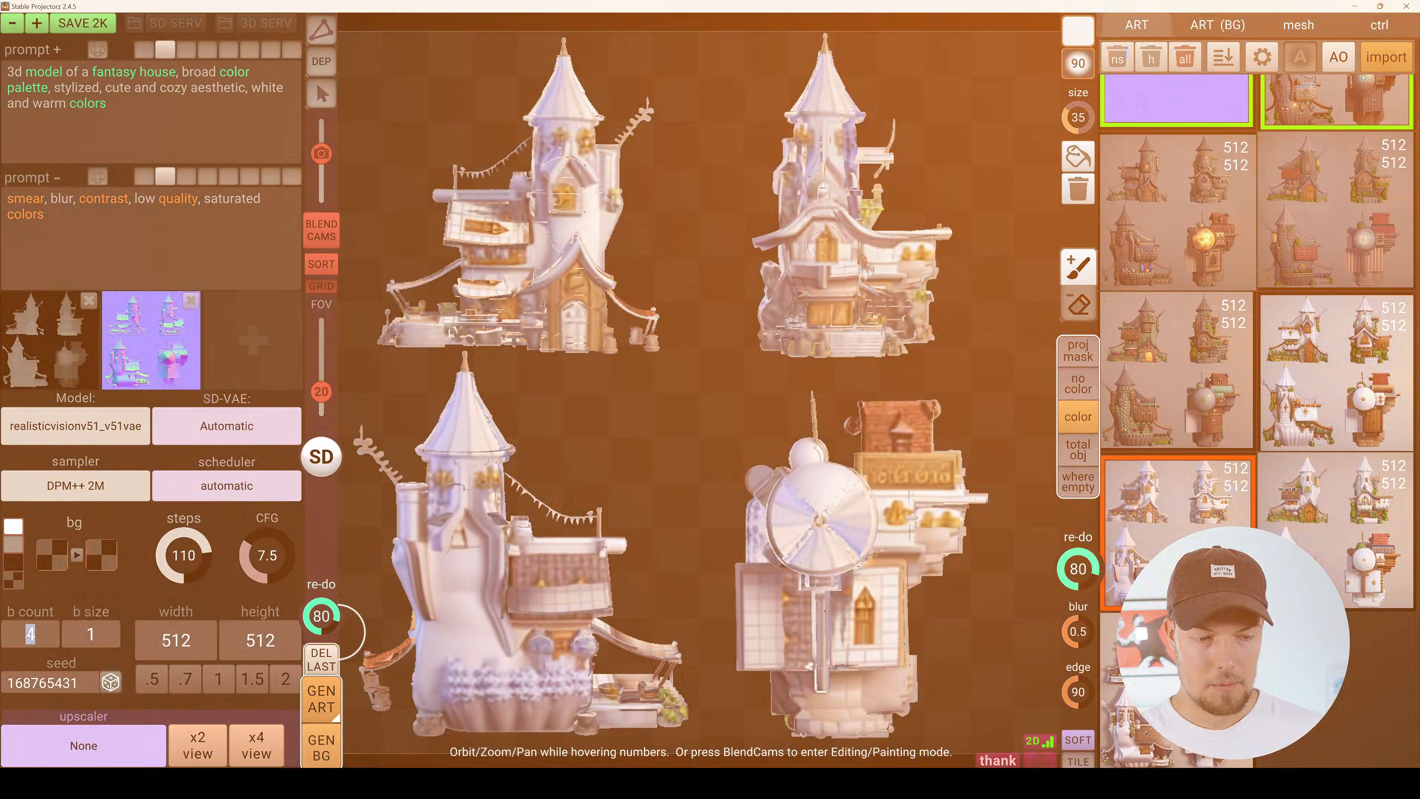
click(39, 639)
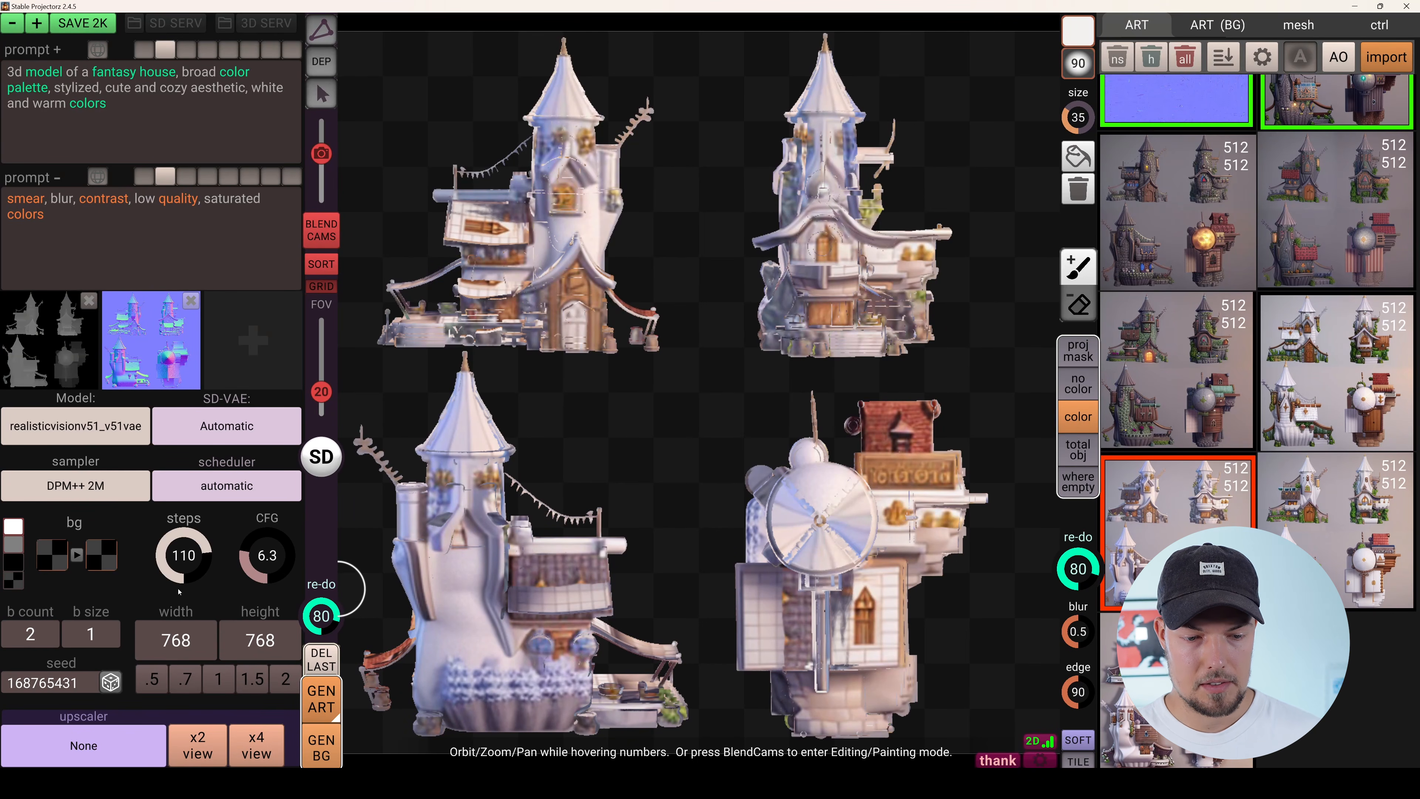
click(325, 704)
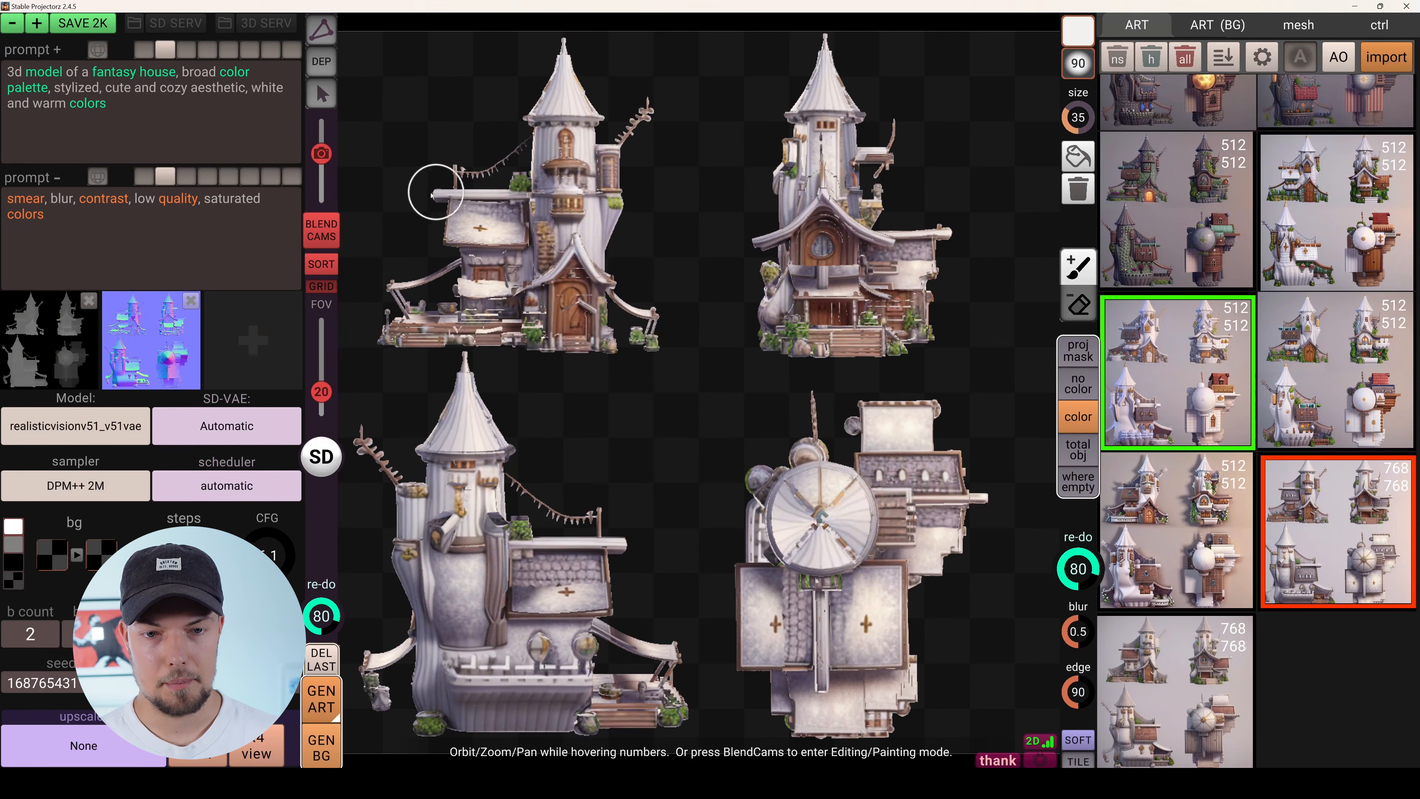
Compare the two 768-pixel house textures and choose the one with reddish-brown wooden roofs.
click(1187, 670)
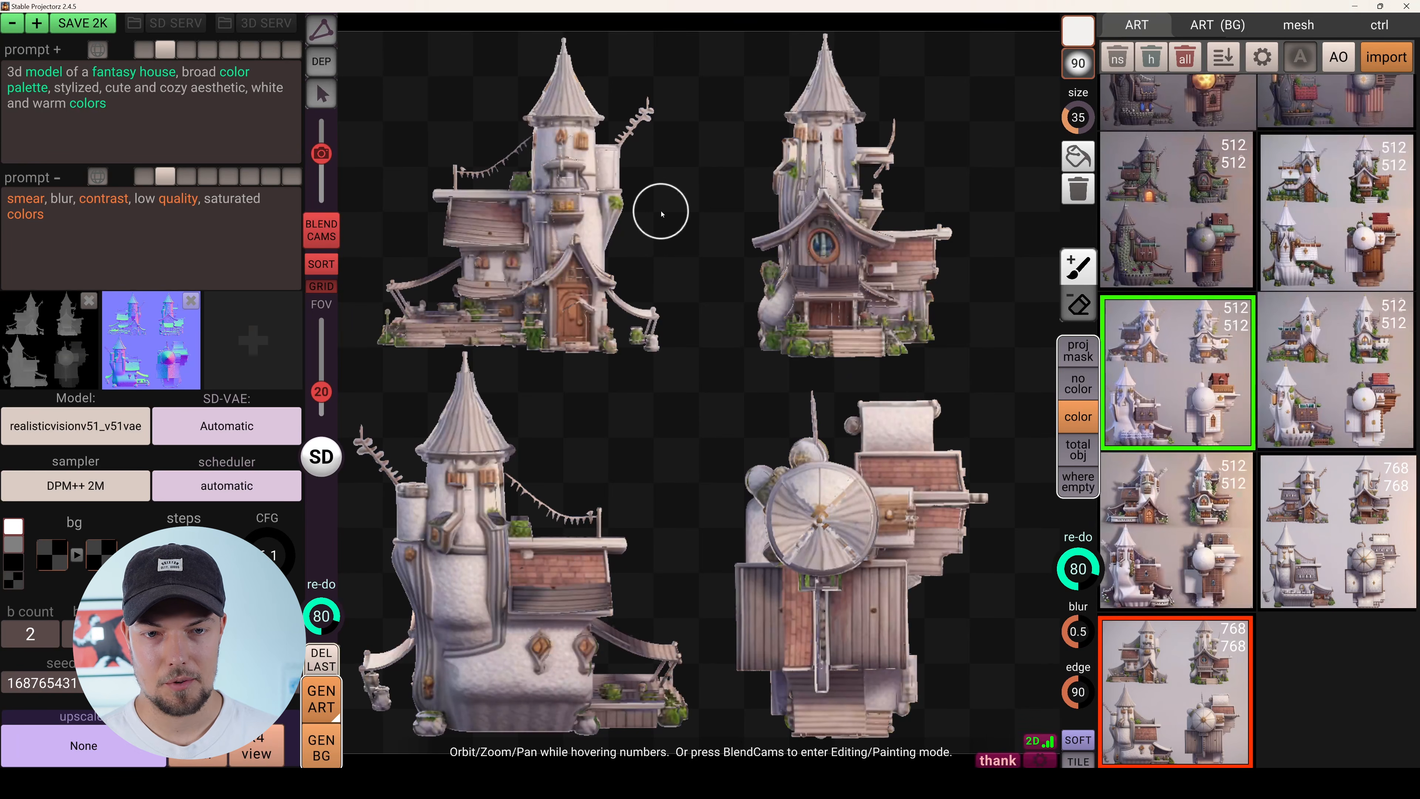
click(1325, 553)
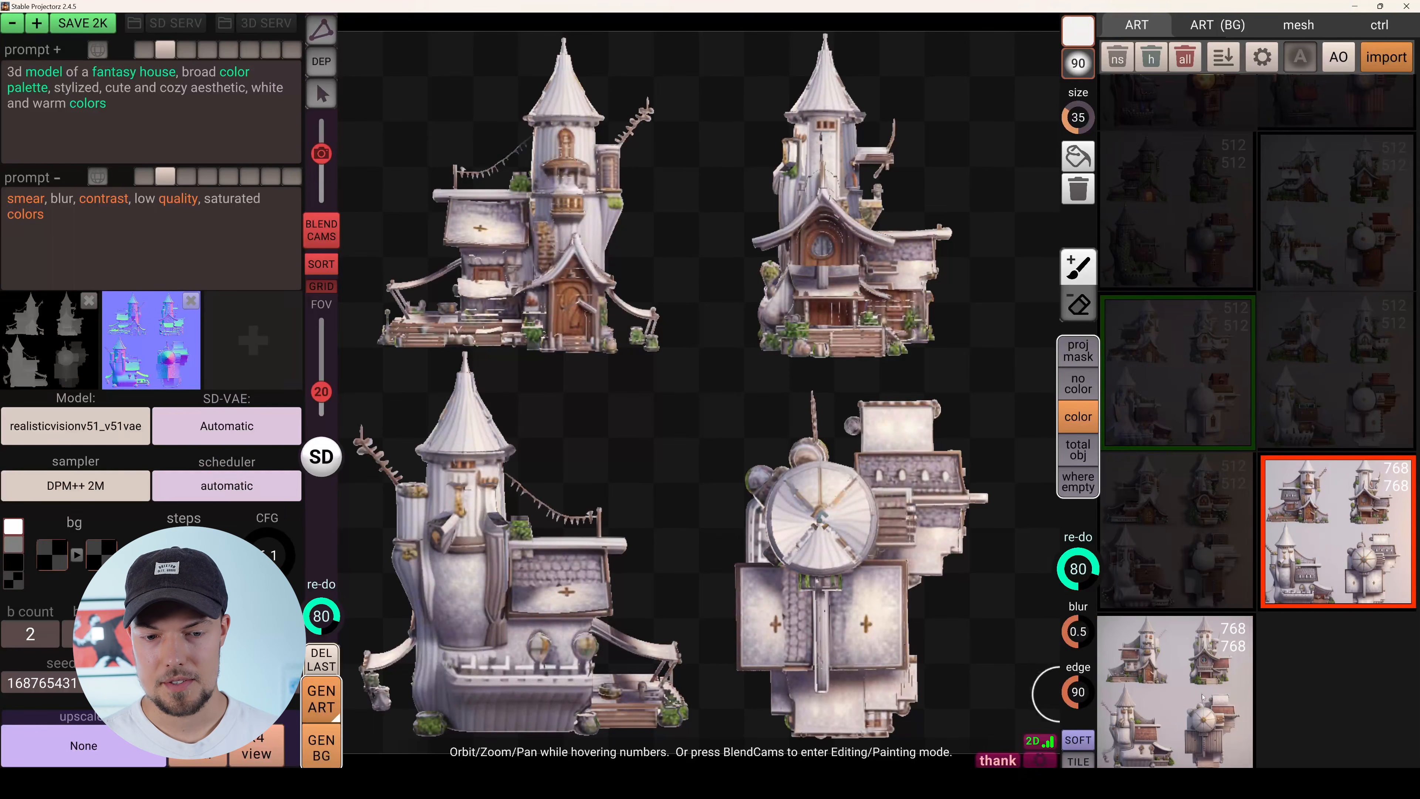
click(1199, 699)
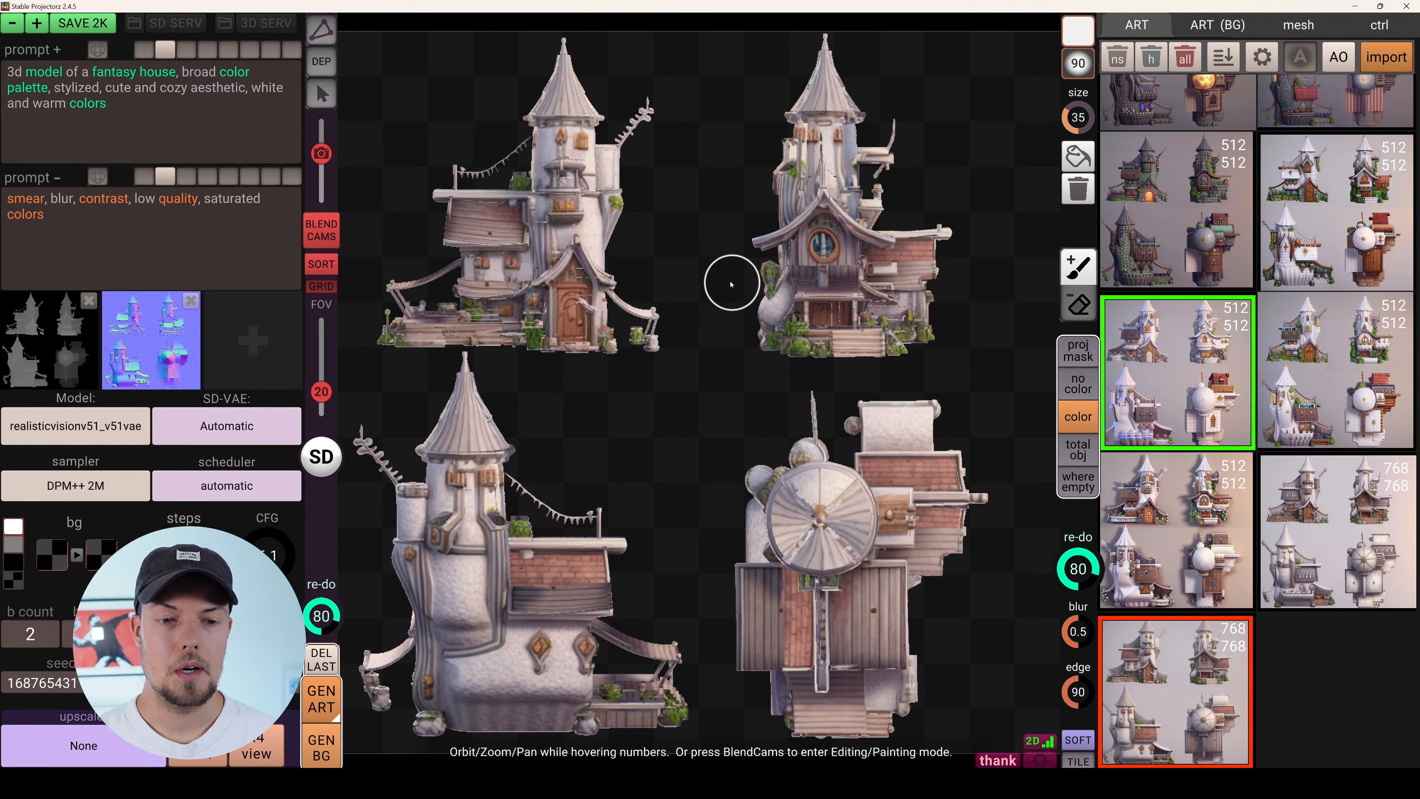
Enter camera blending mode and activate camera 4 for a close-up of the house's front entrance.
click(319, 236)
mouse_move(926, 486)
alt+mouse_down()
mouse_move(866, 406)
mouse_move(794, 426)
mouse_move(1056, 438)
mouse_move(711, 551)
alt+mouse_up()
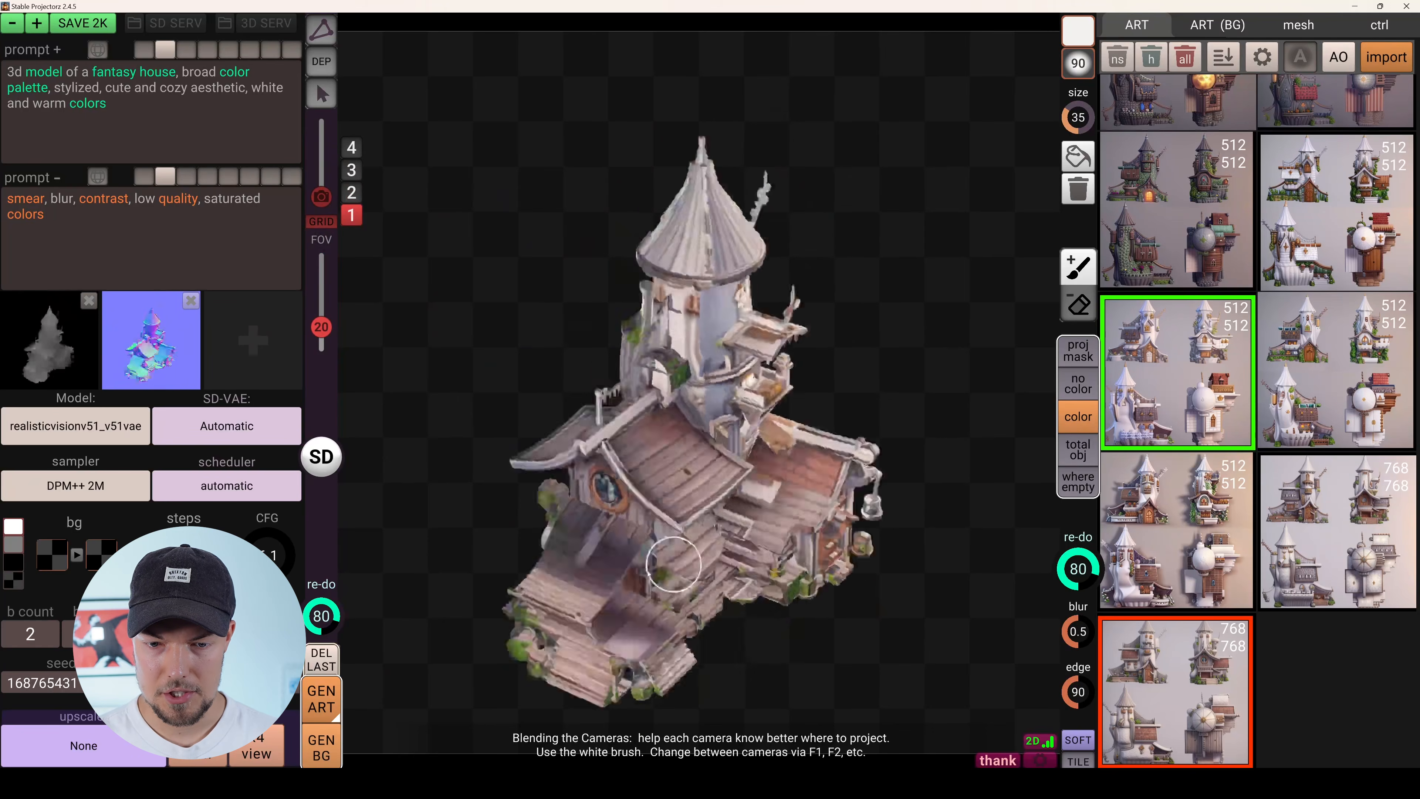
key(F4)
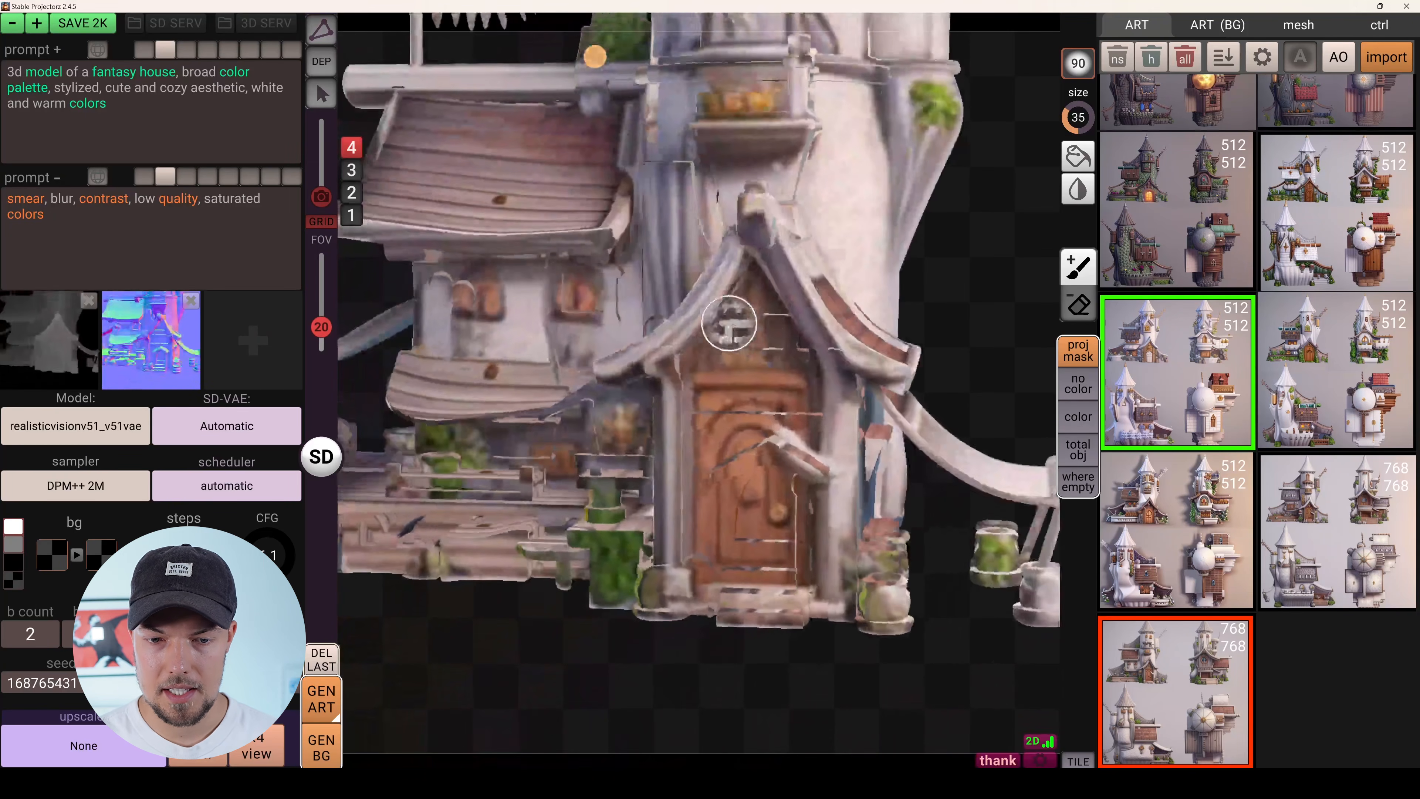
alt+drag(733, 326, 733, 643)
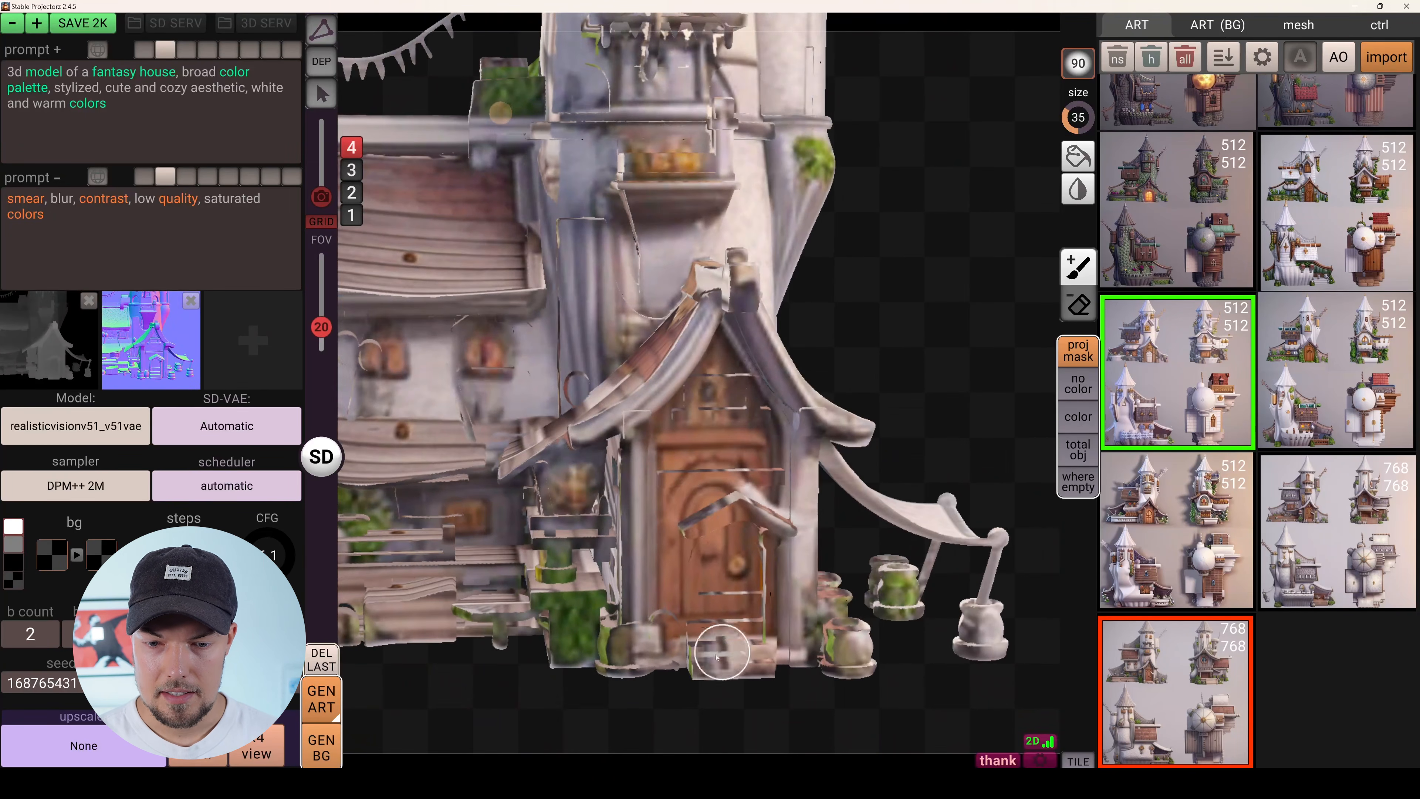
scroll(762, 497, up, 5)
scroll(770, 471, down, 5)
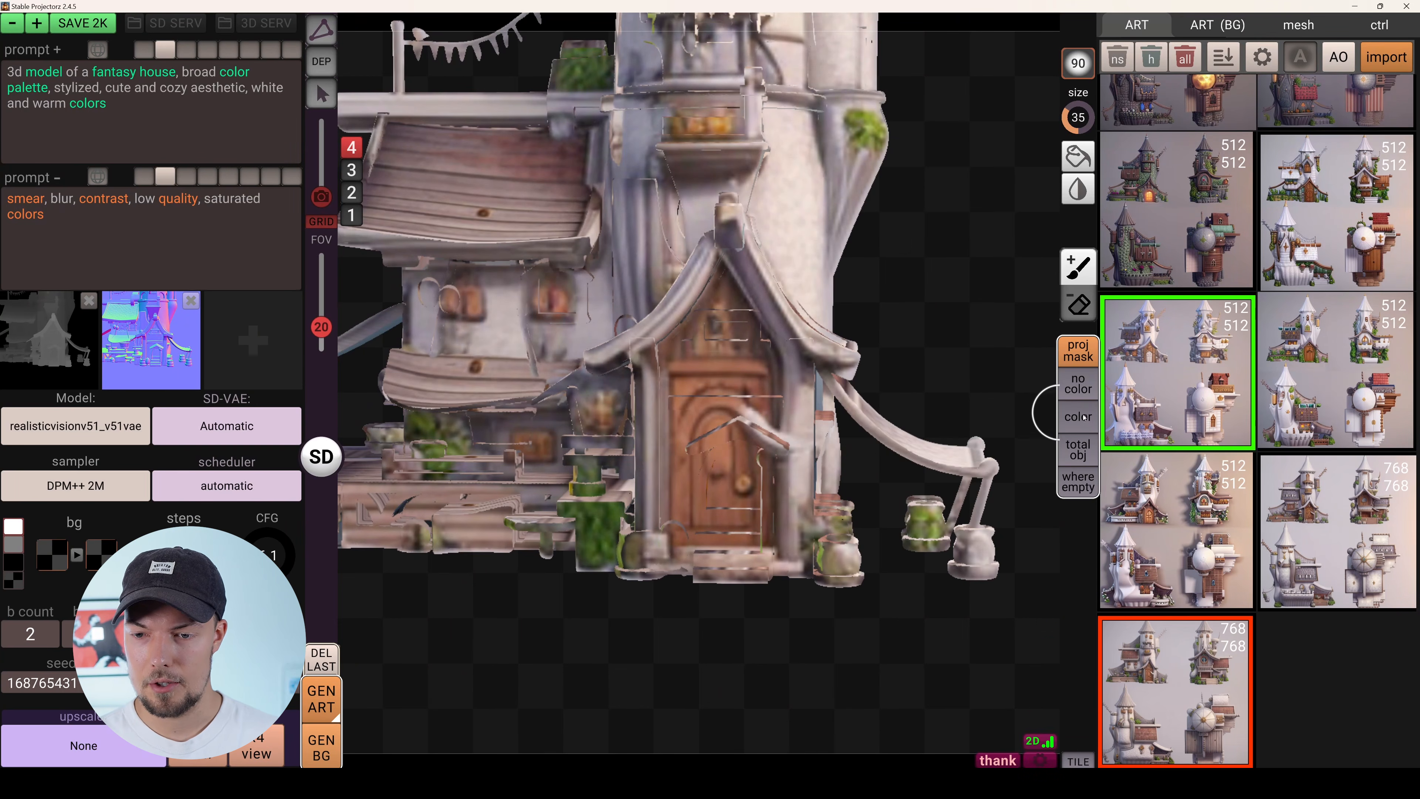
Color-inpaint the front door and the gabled facade around it in white.
click(1082, 419)
scroll(752, 554, up, 2)
alt+drag(752, 555, 743, 592)
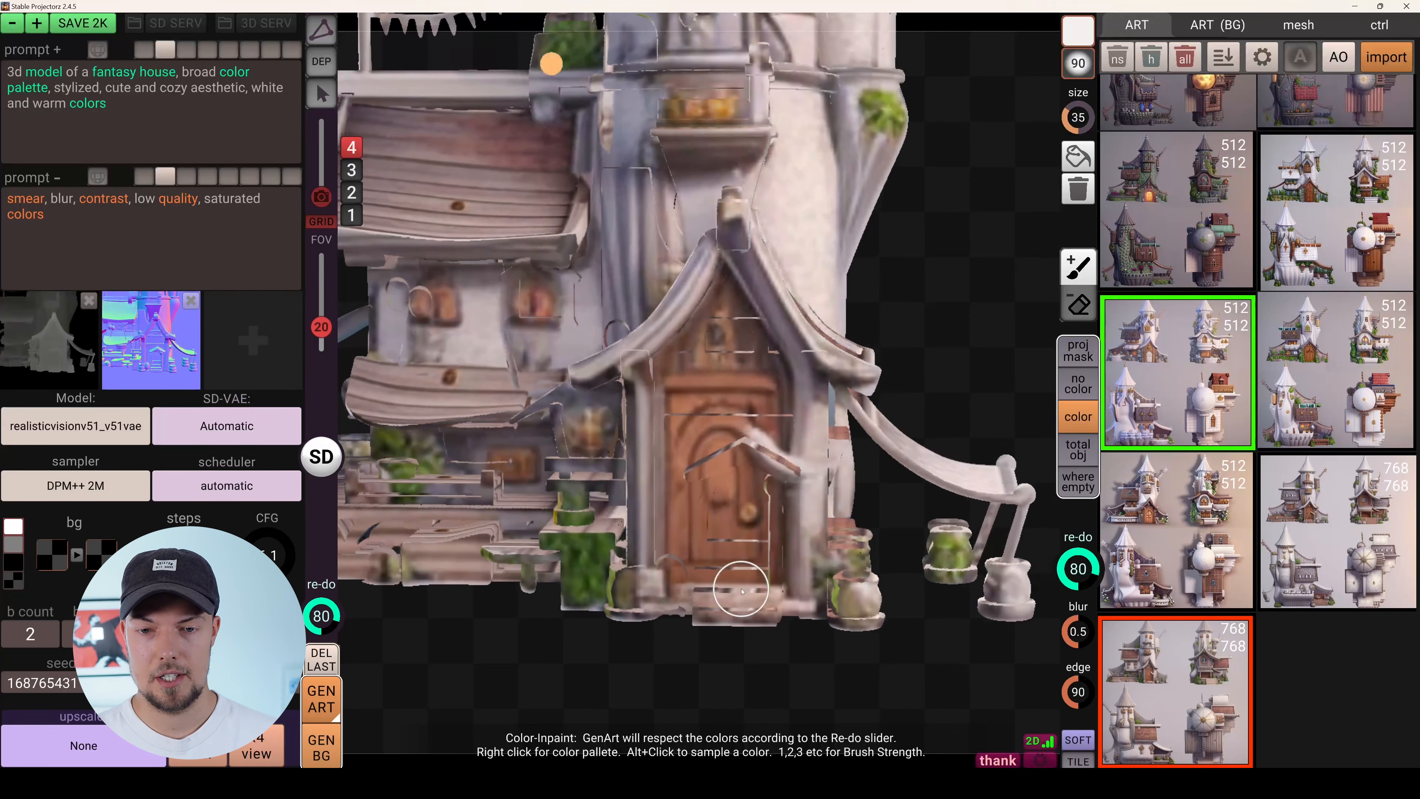
scroll(718, 515, up, 2)
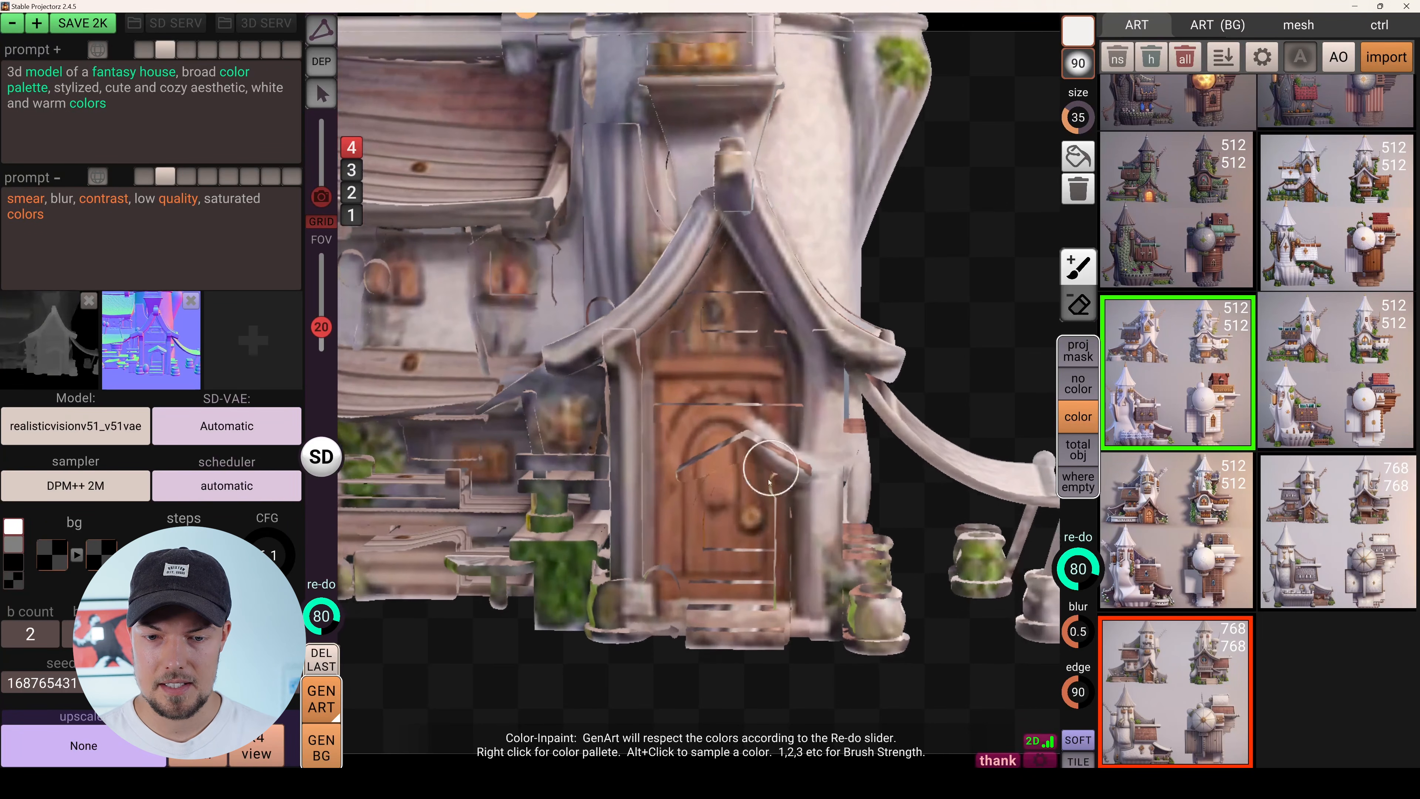
alt+drag(705, 482, 720, 491)
middle_drag(720, 491, 700, 459)
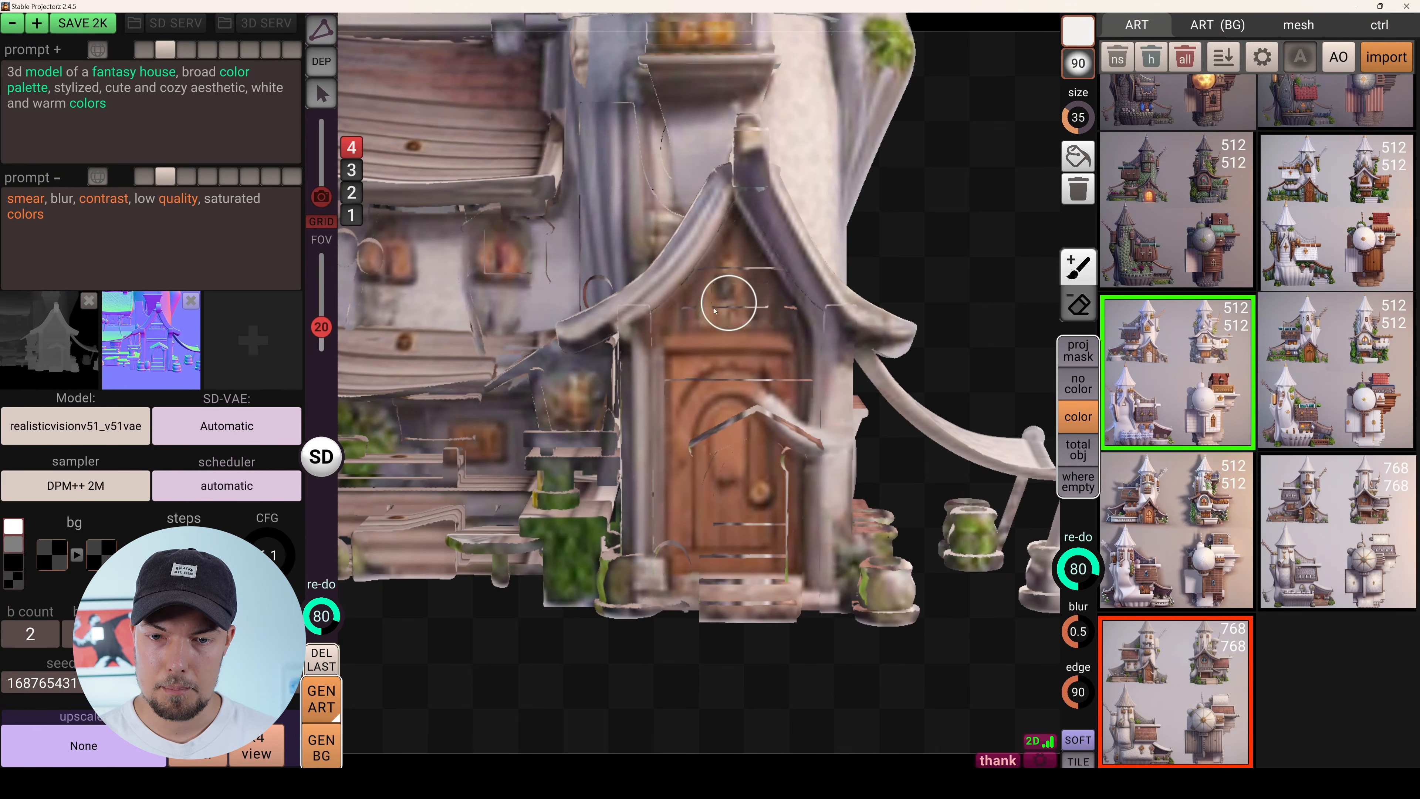
mouse_move(726, 223)
mouse_down()
mouse_move(787, 408)
mouse_move(777, 537)
mouse_move(702, 291)
mouse_move(690, 592)
mouse_move(783, 486)
mouse_up()
mouse_move(750, 531)
alt+mouse_down()
mouse_move(738, 488)
mouse_move(762, 635)
alt+mouse_up()
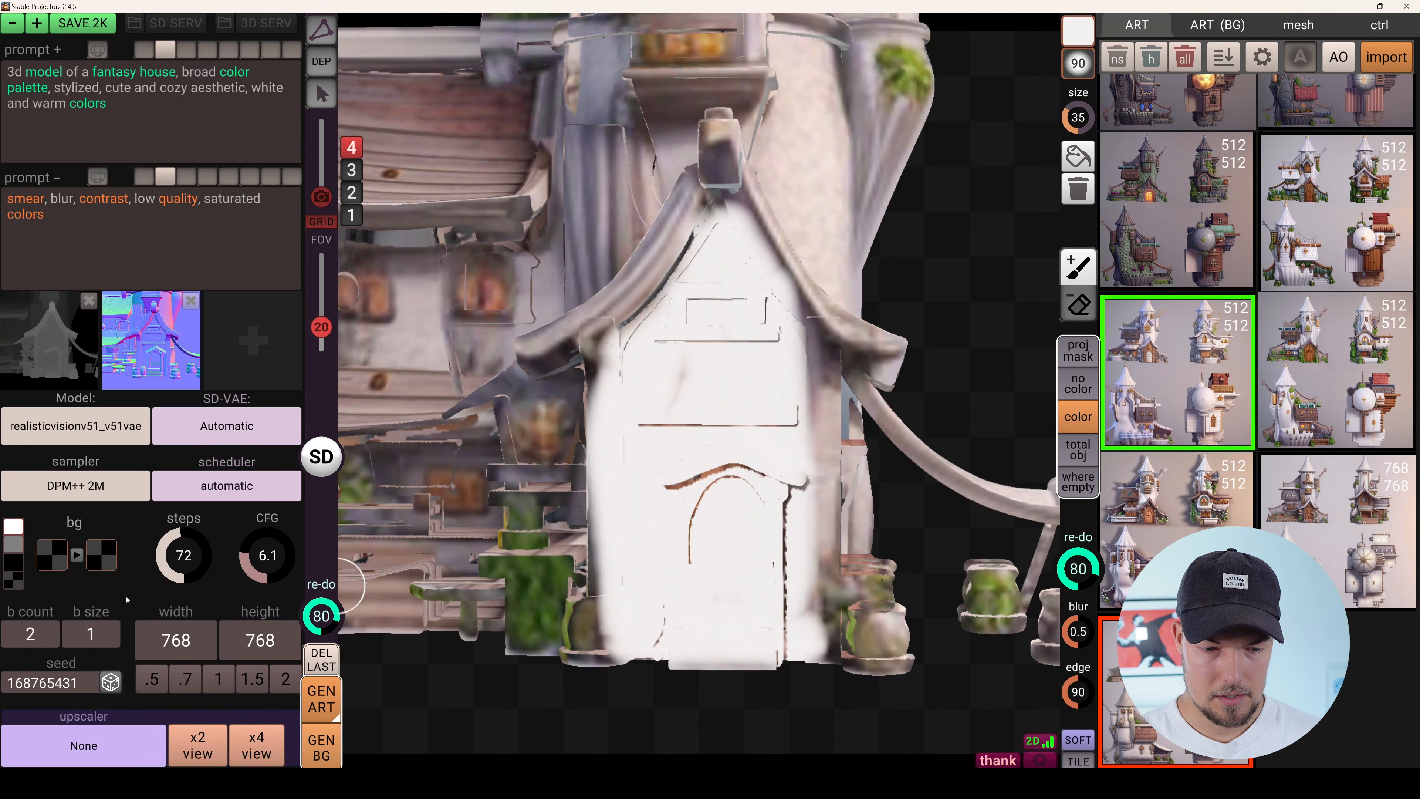
Generate new entrance art with 72 steps, inspect the result, and delete the last generation.
mouse_move(323, 700)
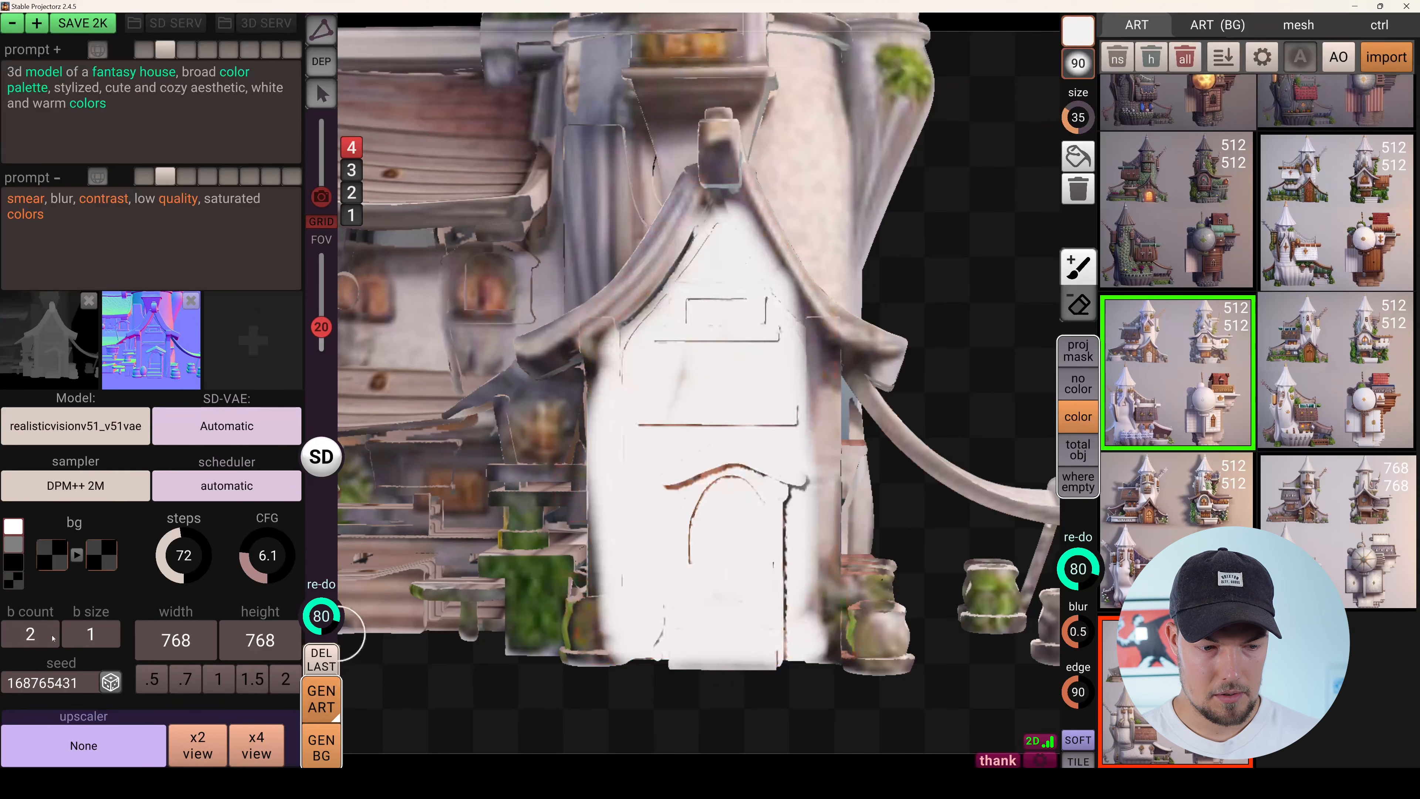
click(321, 699)
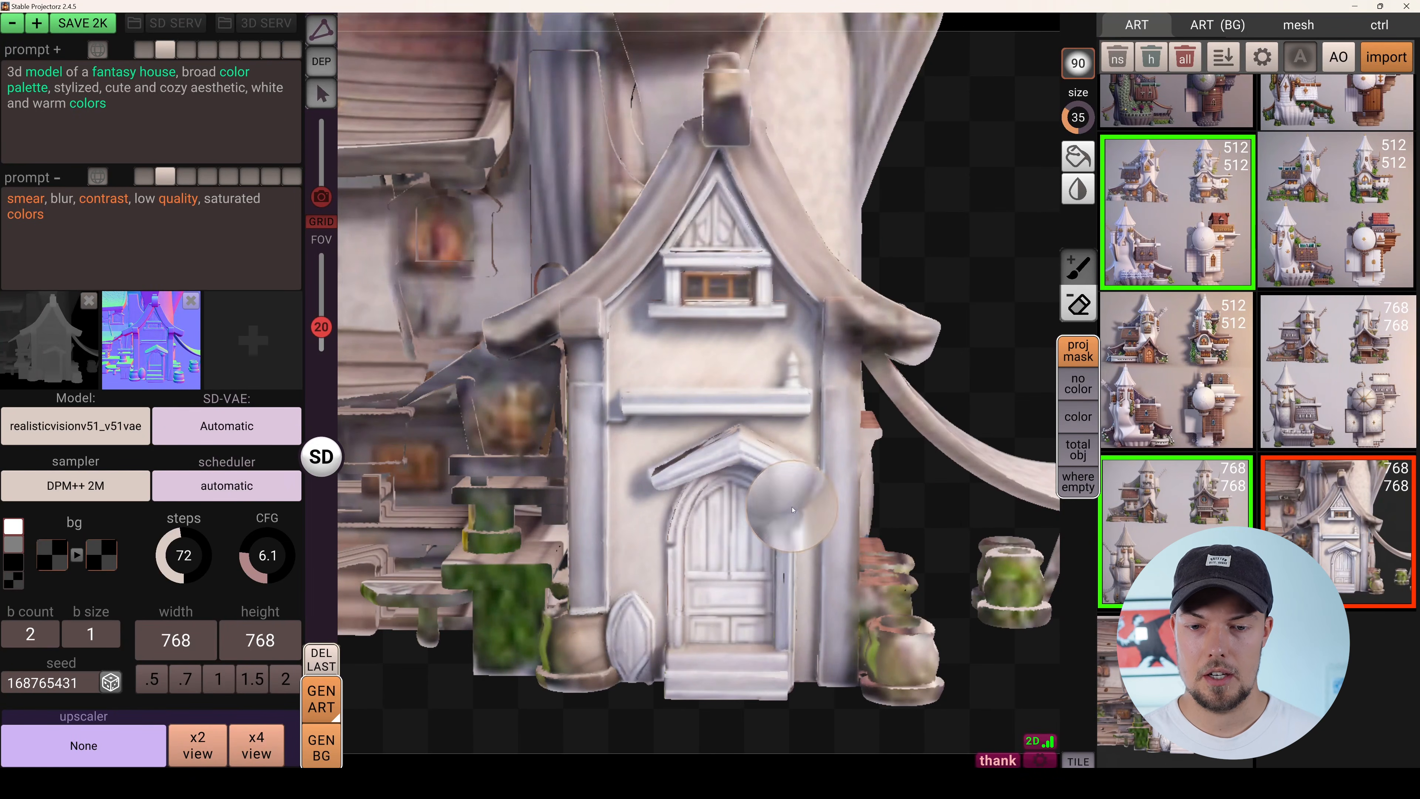
scroll(790, 501, down, 2)
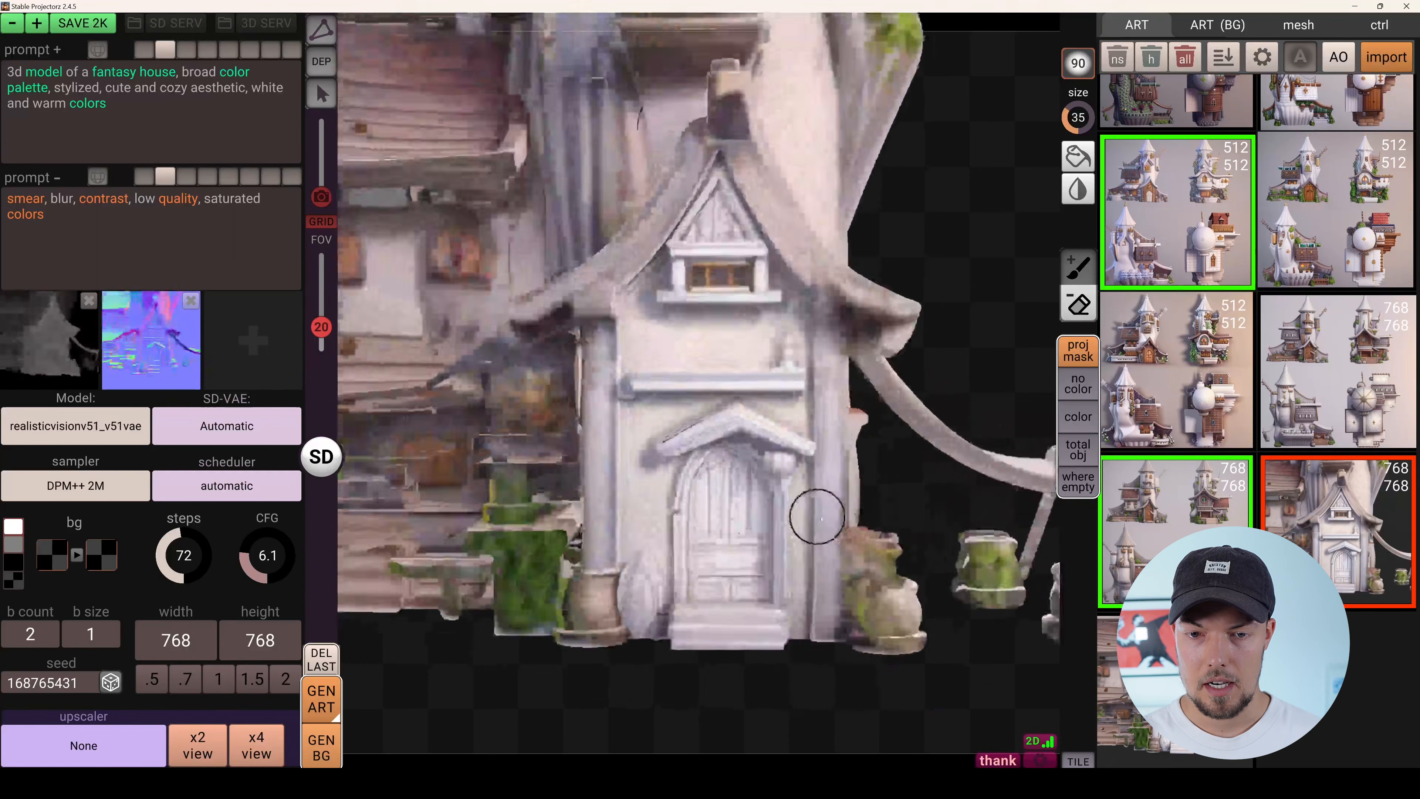
mouse_move(818, 517)
alt+mouse_down()
mouse_move(671, 526)
mouse_move(821, 543)
alt+mouse_up()
scroll(783, 527, up, 3)
scroll(783, 526, down, 3)
scroll(669, 548, up, 2)
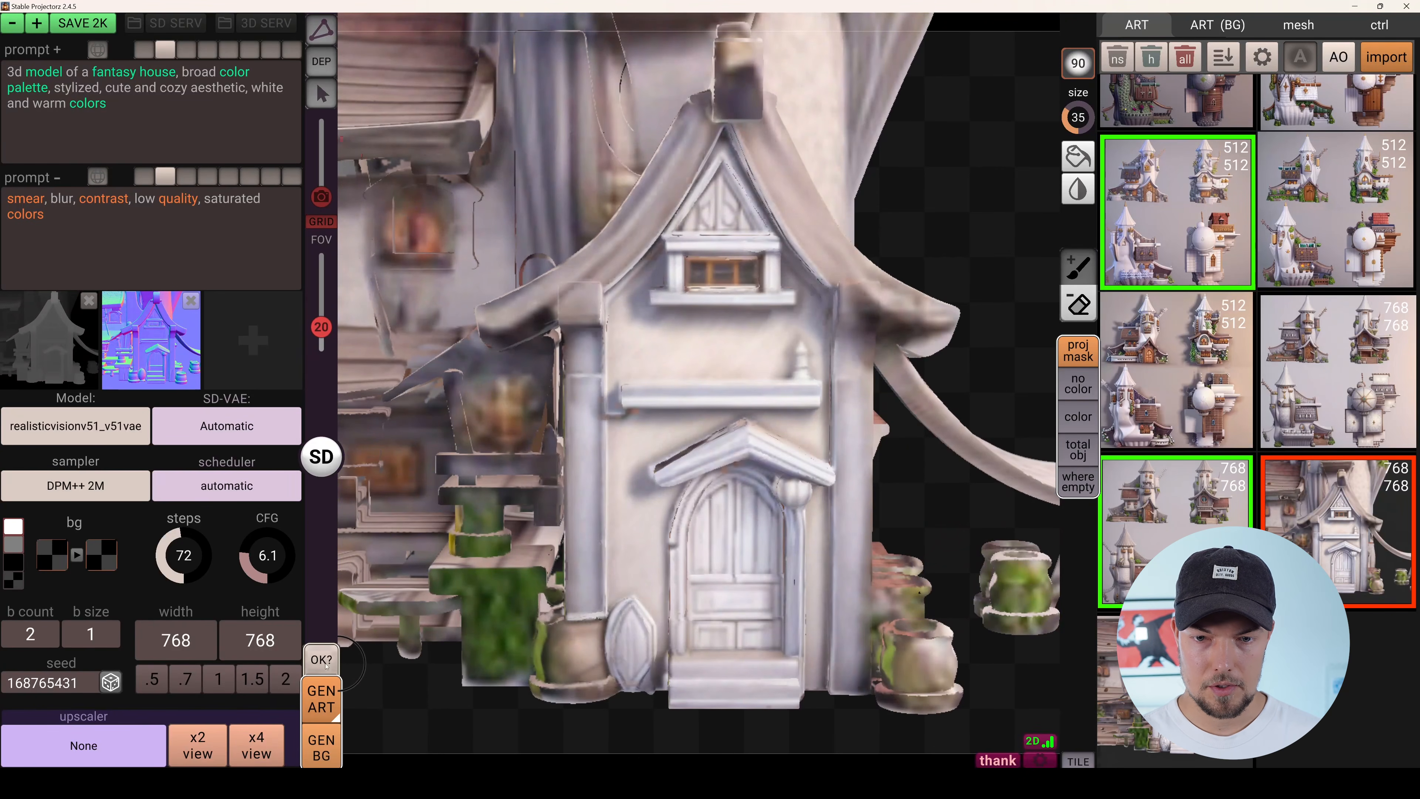
click(324, 660)
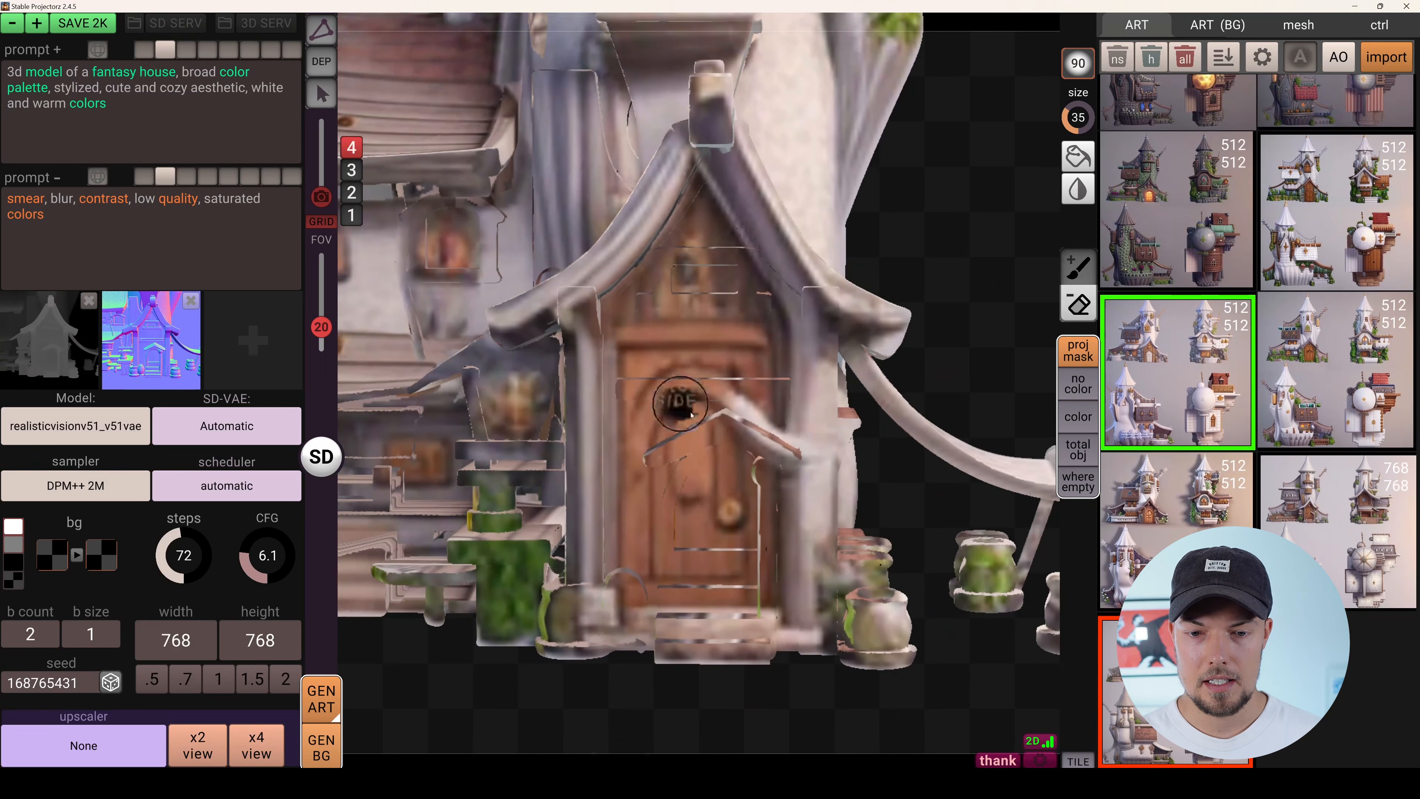
Paint the front door and gable wall white again with the color-inpaint brush.
scroll(691, 450, up, 1)
scroll(767, 506, up, 1)
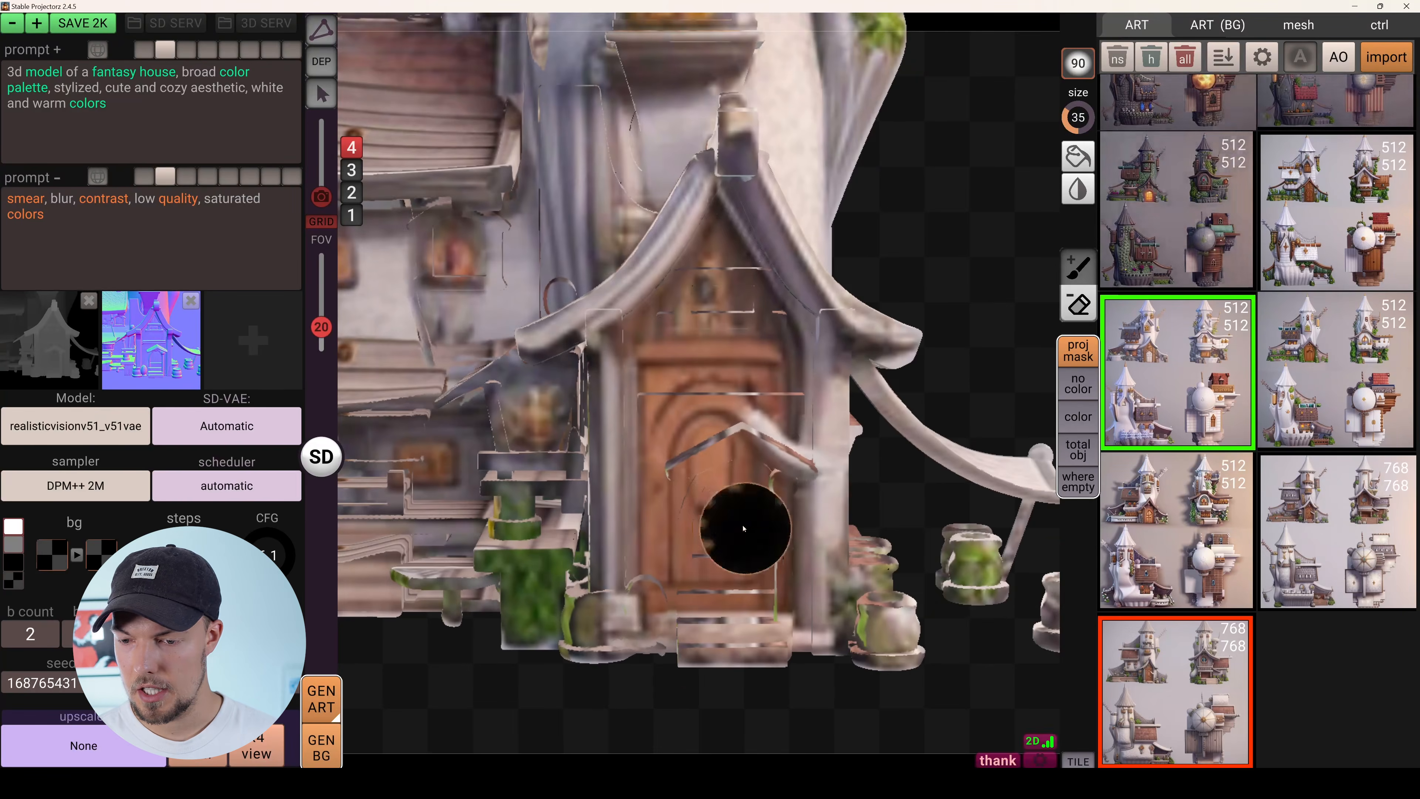
scroll(649, 456, up, 1)
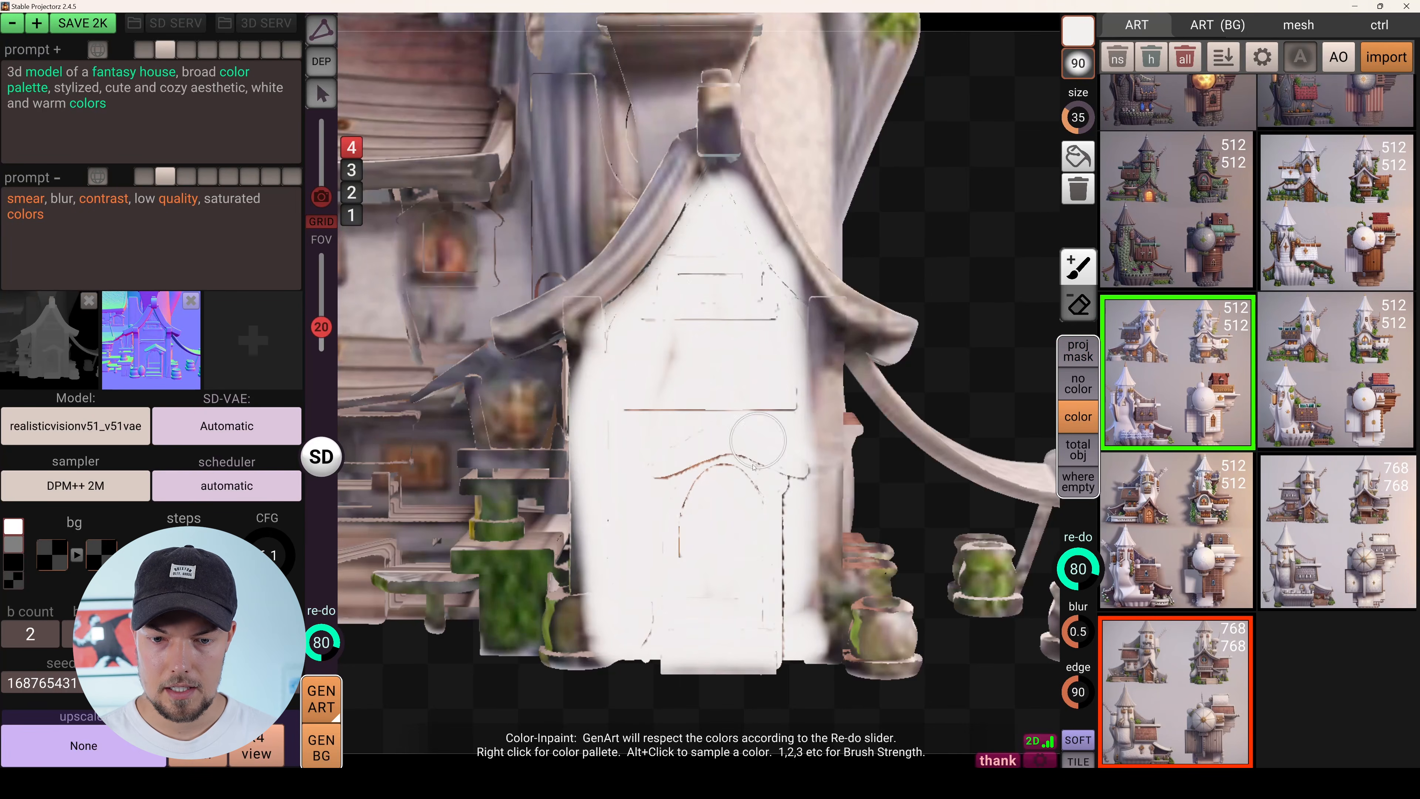
scroll(721, 507, down, 1)
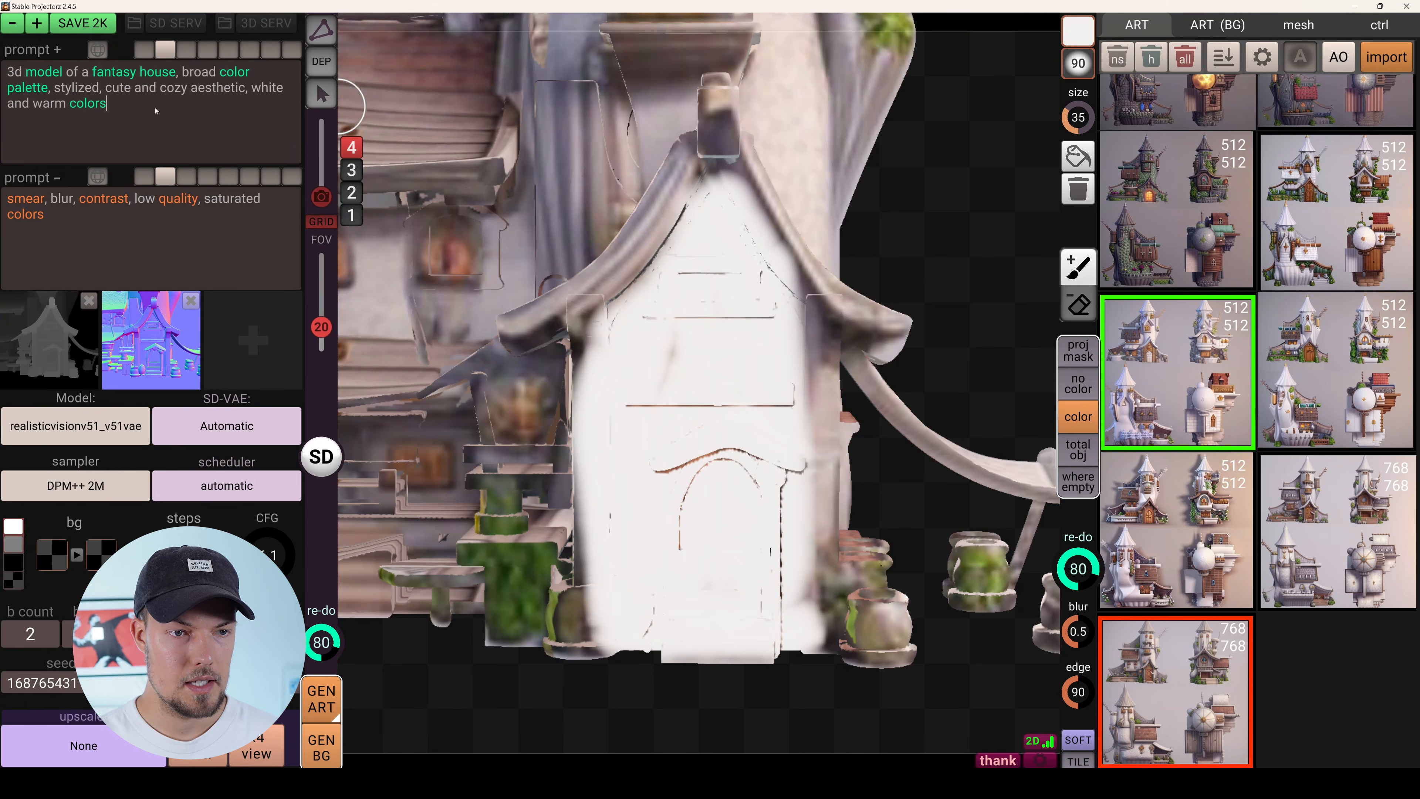
Append "red wooden door" to the positive prompt, generate new art for the entrance, and inspect it from several angles.
text(wo)
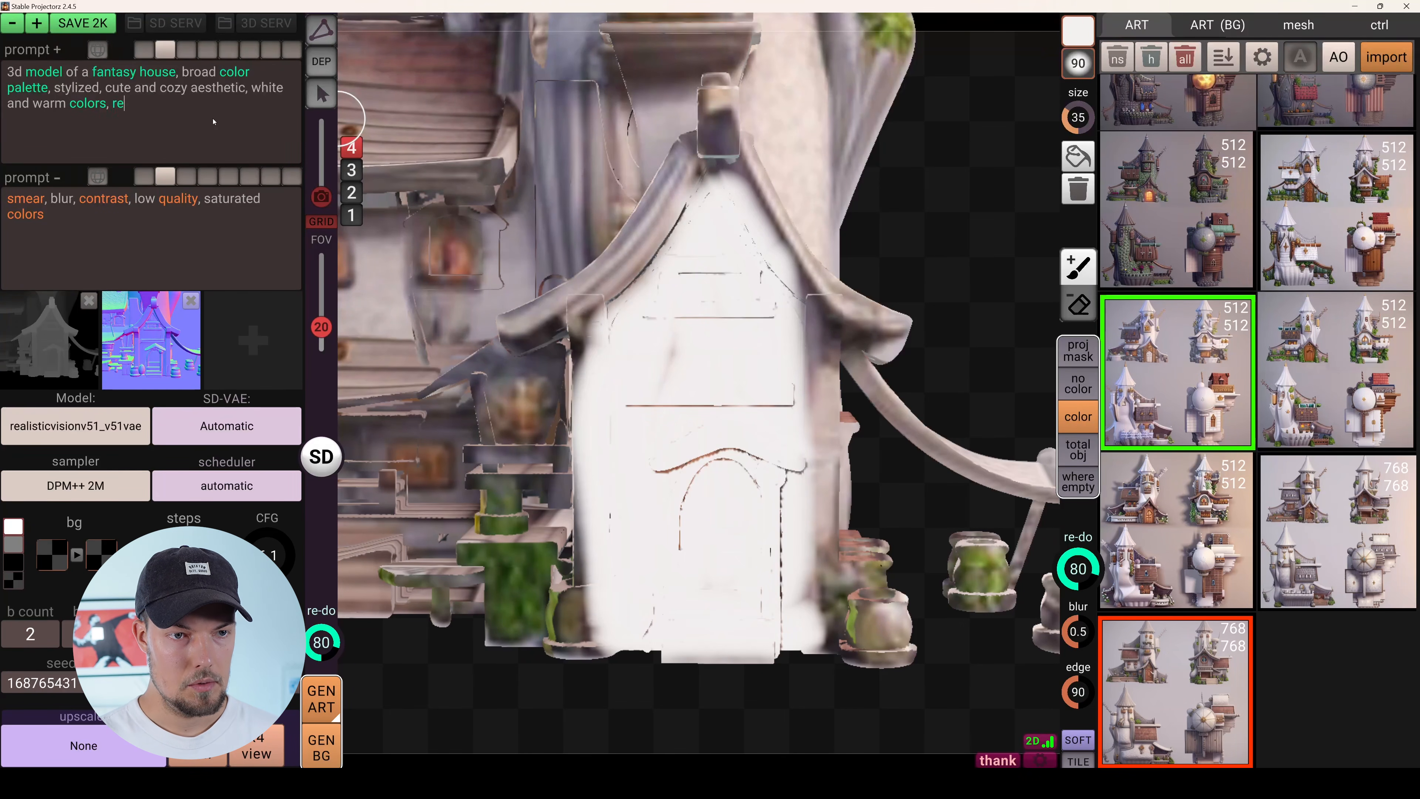
text(oden door)
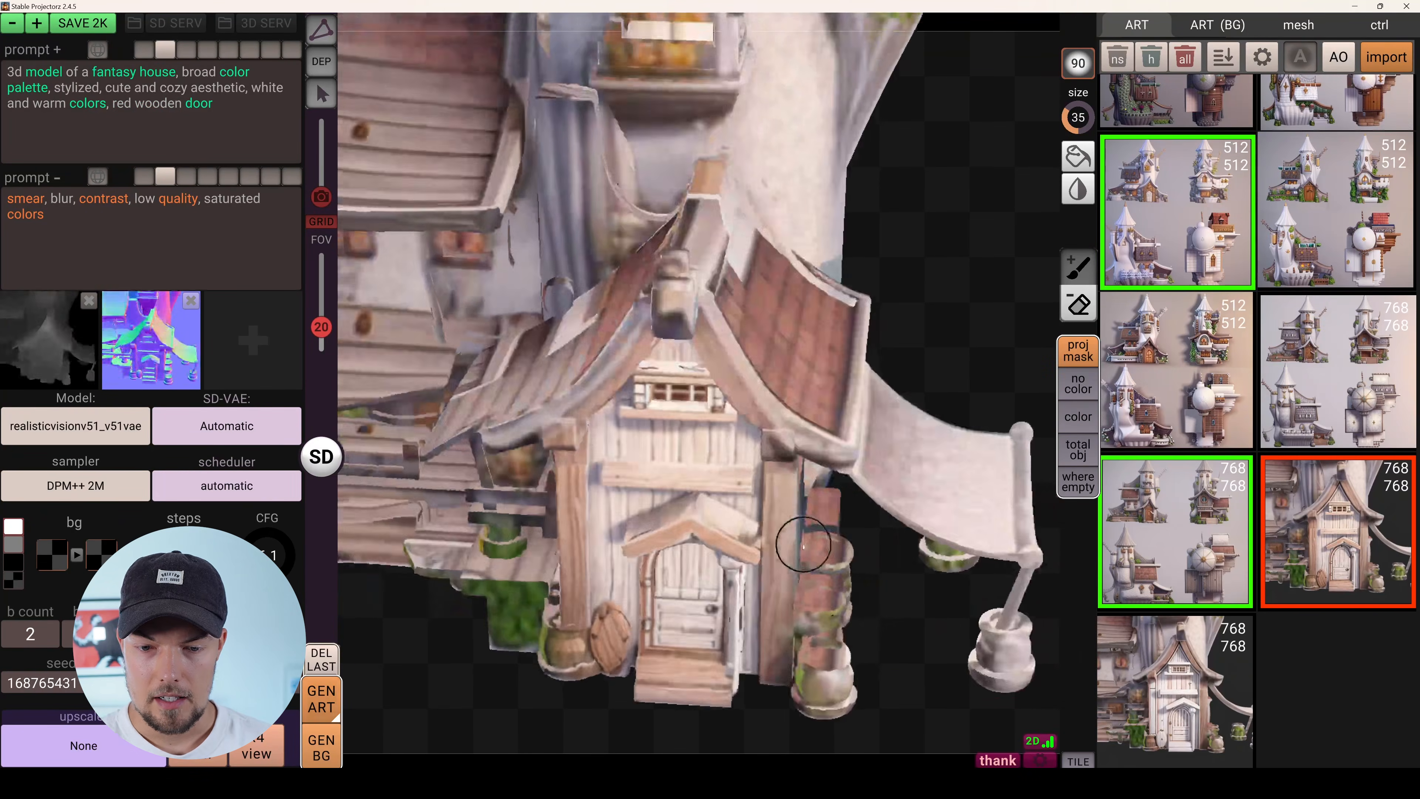
scroll(792, 539, down, 3)
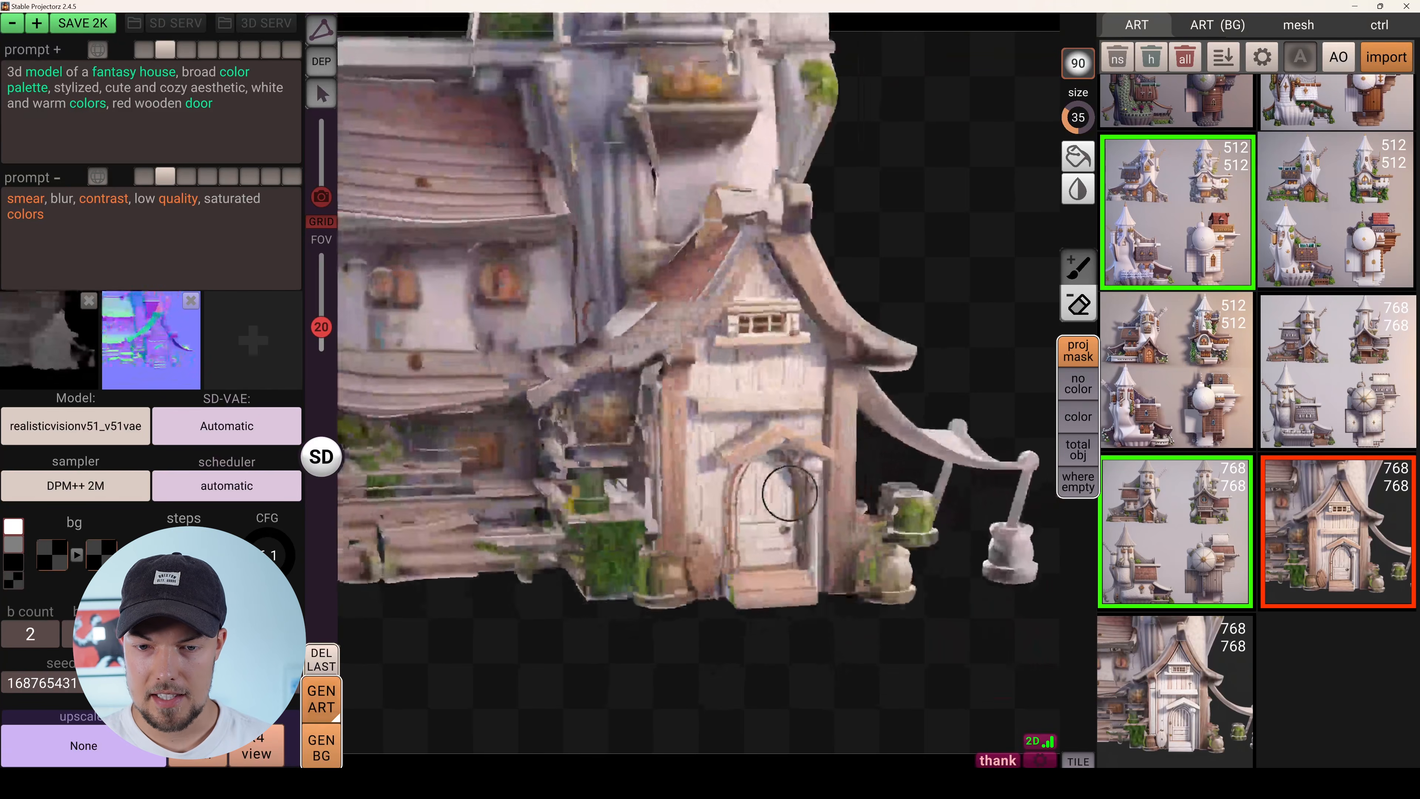
scroll(780, 426, up, 5)
alt+drag(780, 425, 822, 492)
scroll(895, 470, down, 4)
scroll(822, 492, up, 4)
scroll(785, 516, down, 2)
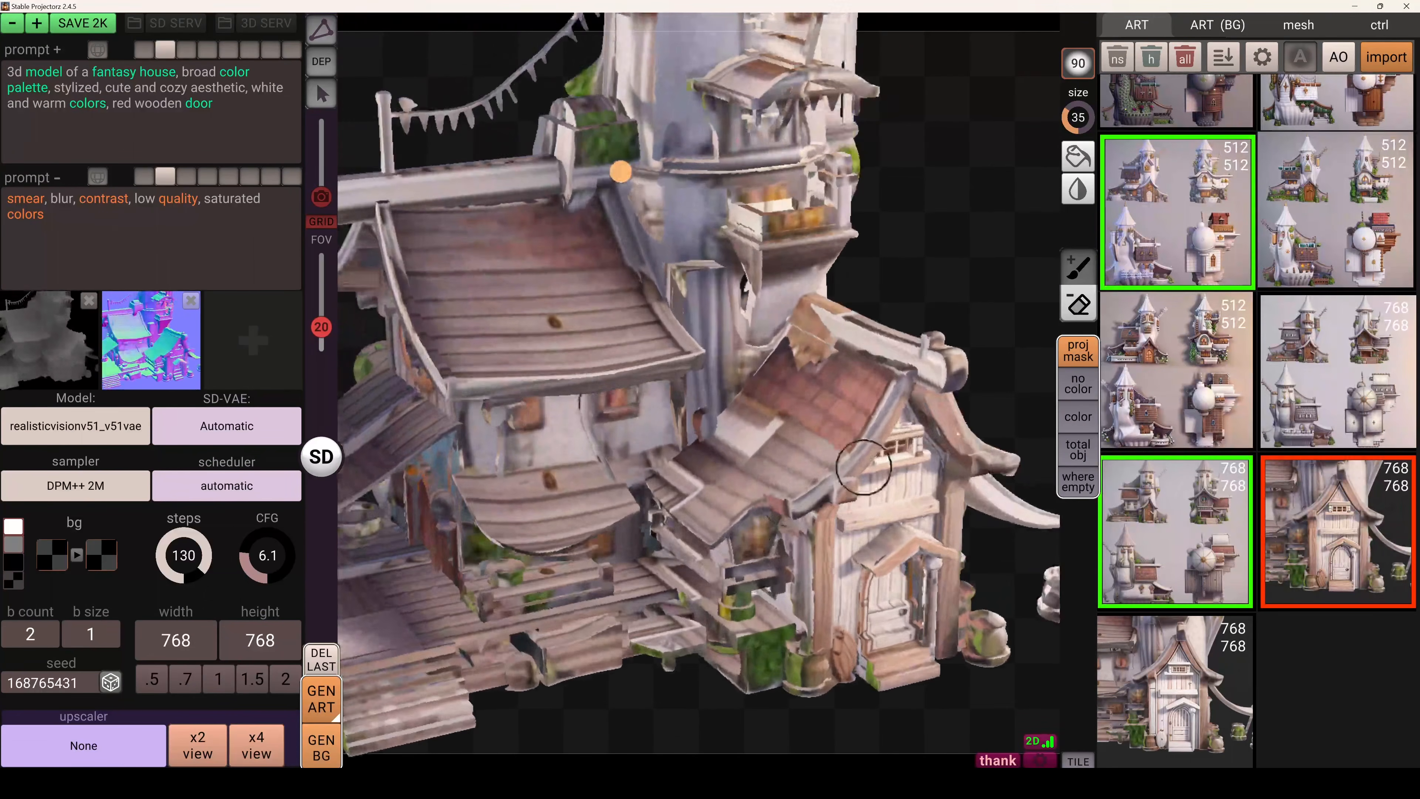
Switch back to color inpainting and cover the regenerated entrance facade in white for another generation.
click(1078, 416)
mouse_move(721, 498)
alt+mouse_down()
mouse_move(651, 499)
mouse_move(742, 480)
alt+mouse_up()
scroll(742, 480, up, 2)
scroll(741, 480, down, 2)
mouse_move(818, 444)
alt+mouse_down()
mouse_move(539, 459)
mouse_move(570, 442)
mouse_move(554, 419)
mouse_move(761, 445)
mouse_move(794, 467)
mouse_move(735, 460)
mouse_move(660, 390)
mouse_move(735, 355)
alt+mouse_up()
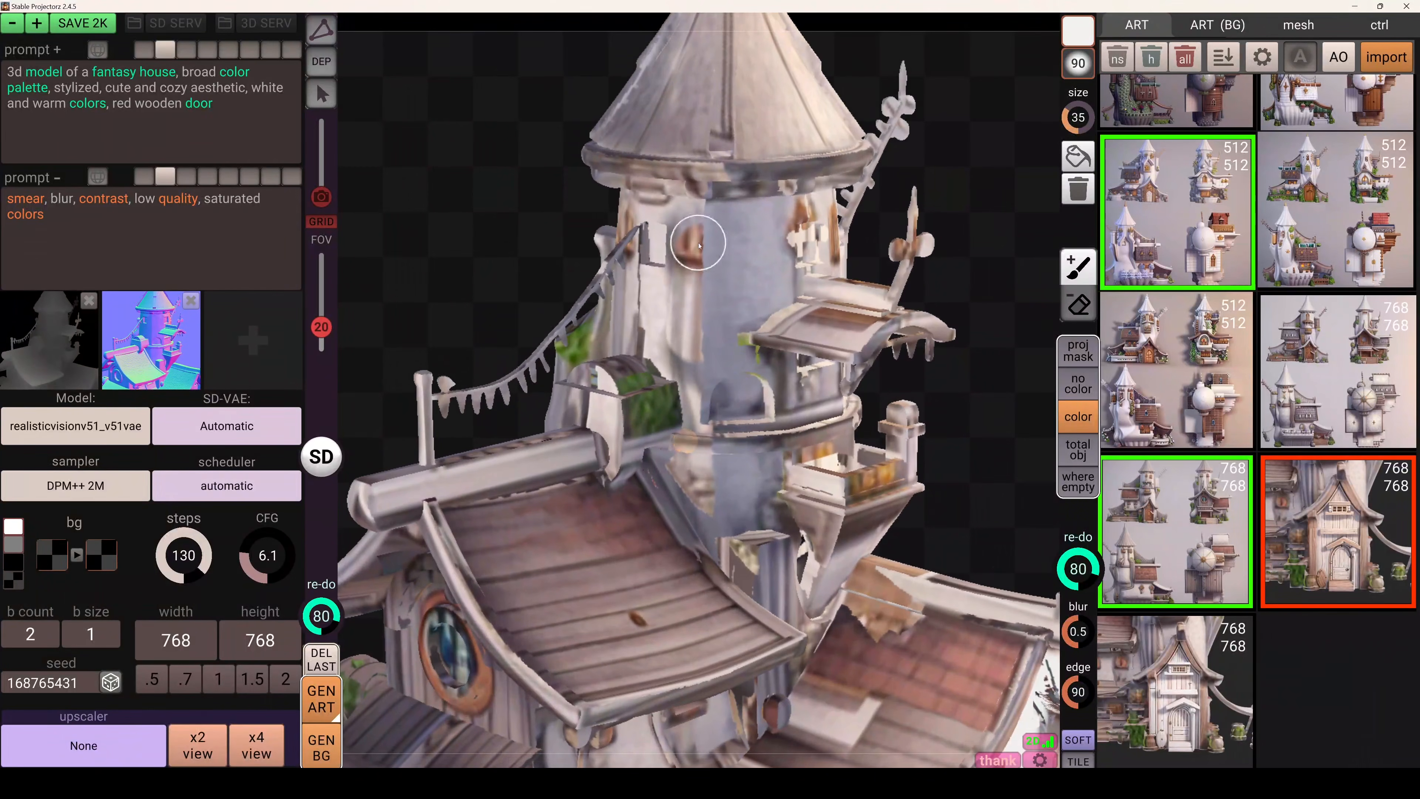
scroll(698, 243, down, 10)
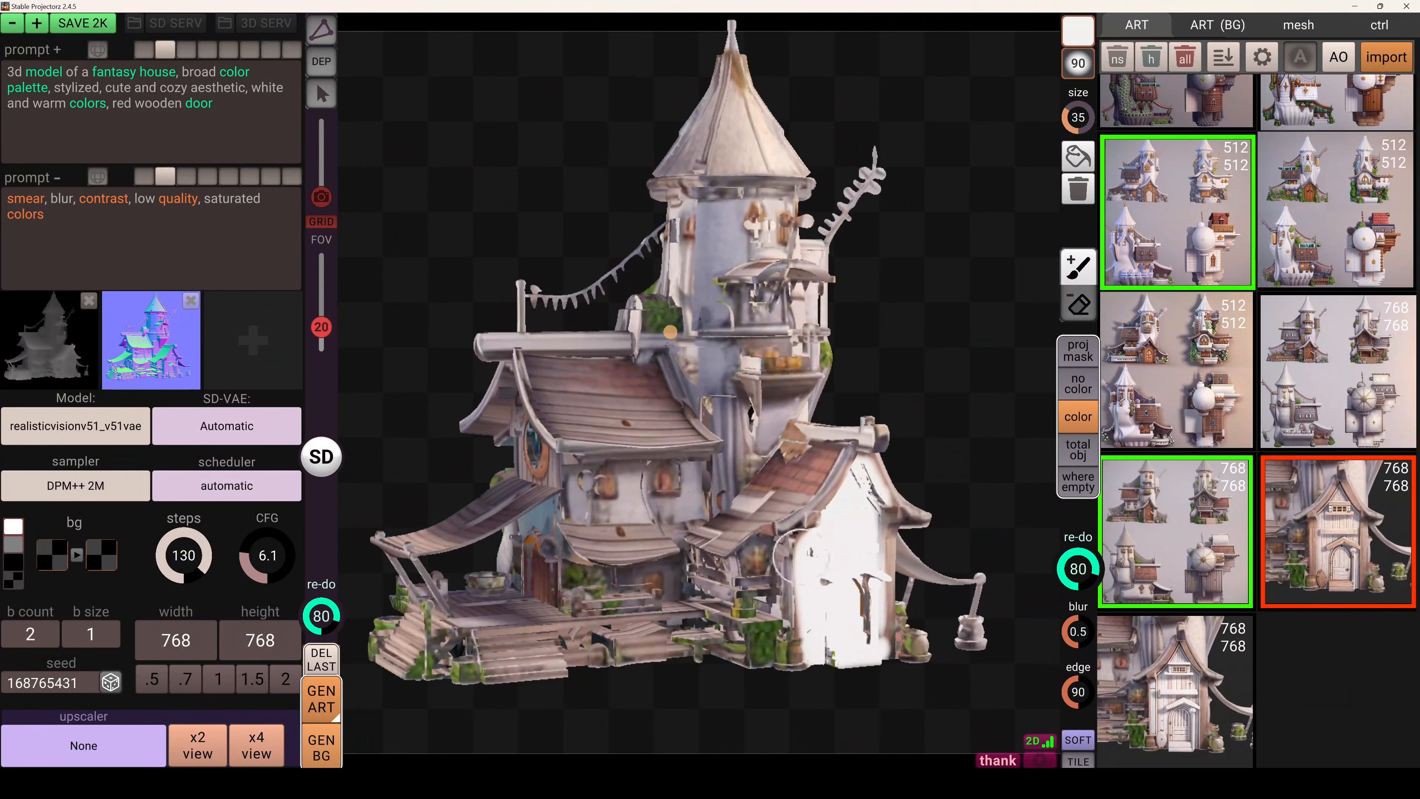
Extend the white inpaint color over the entrance facade, and then clear all of the painted color.
alt+drag(750, 491, 811, 494)
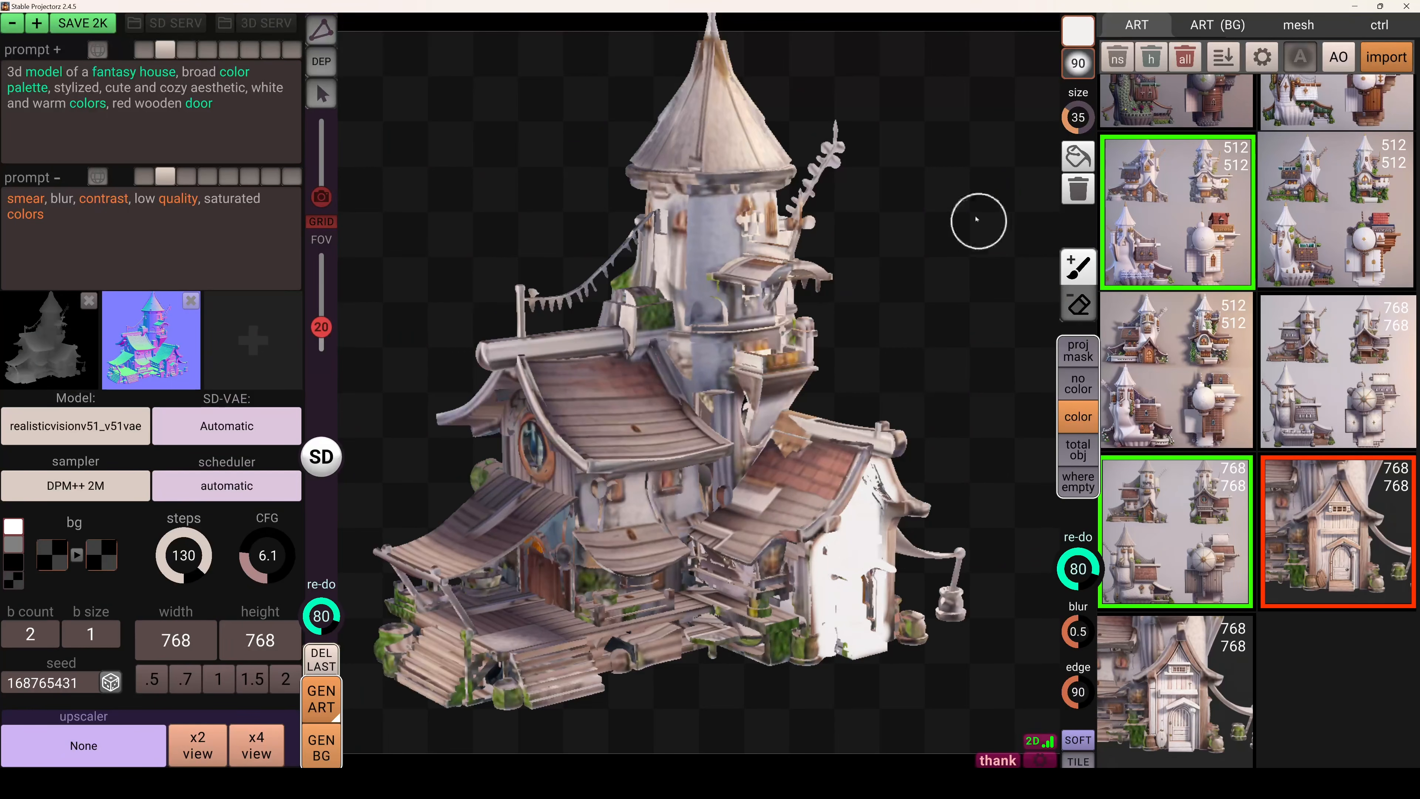
drag(871, 500, 827, 605)
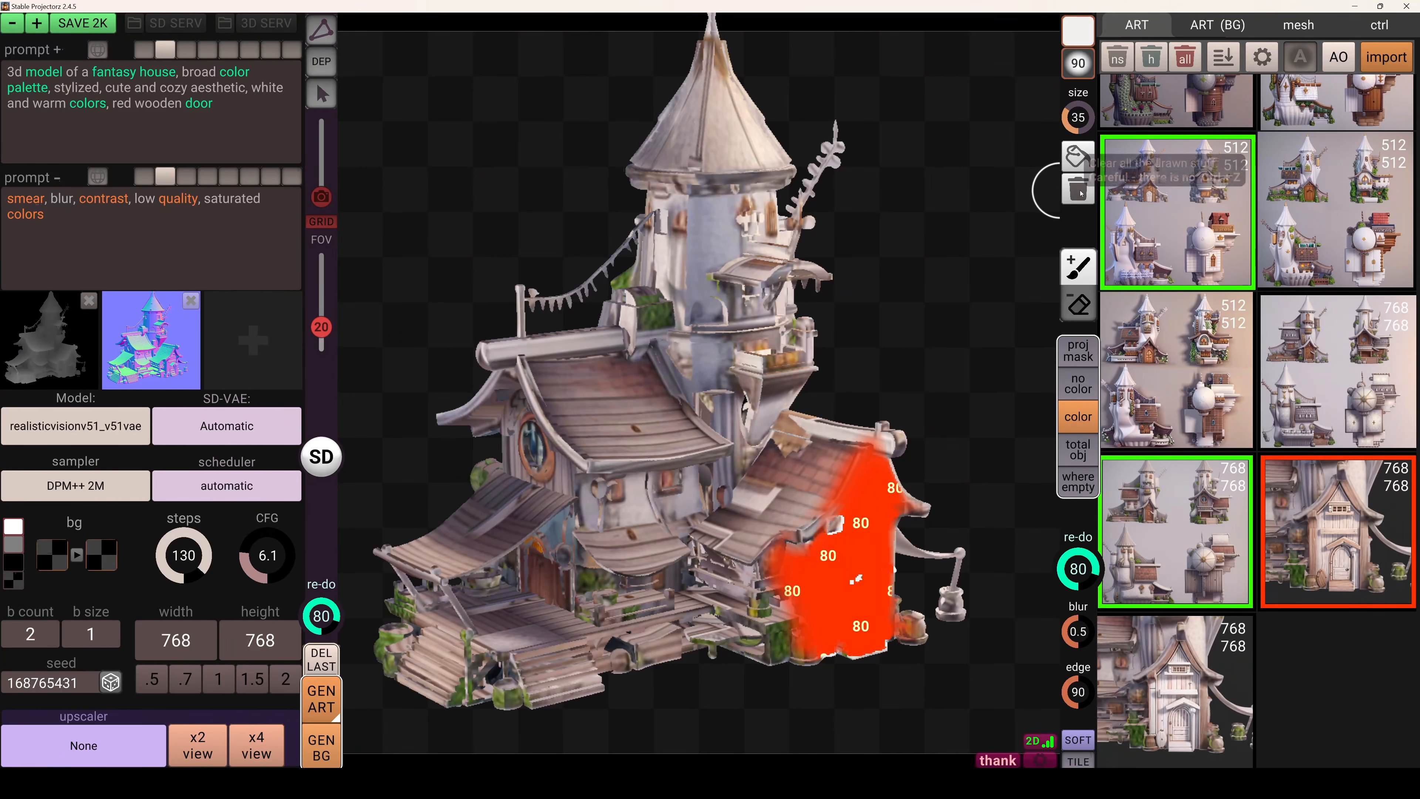
click(1080, 190)
click(1080, 190)
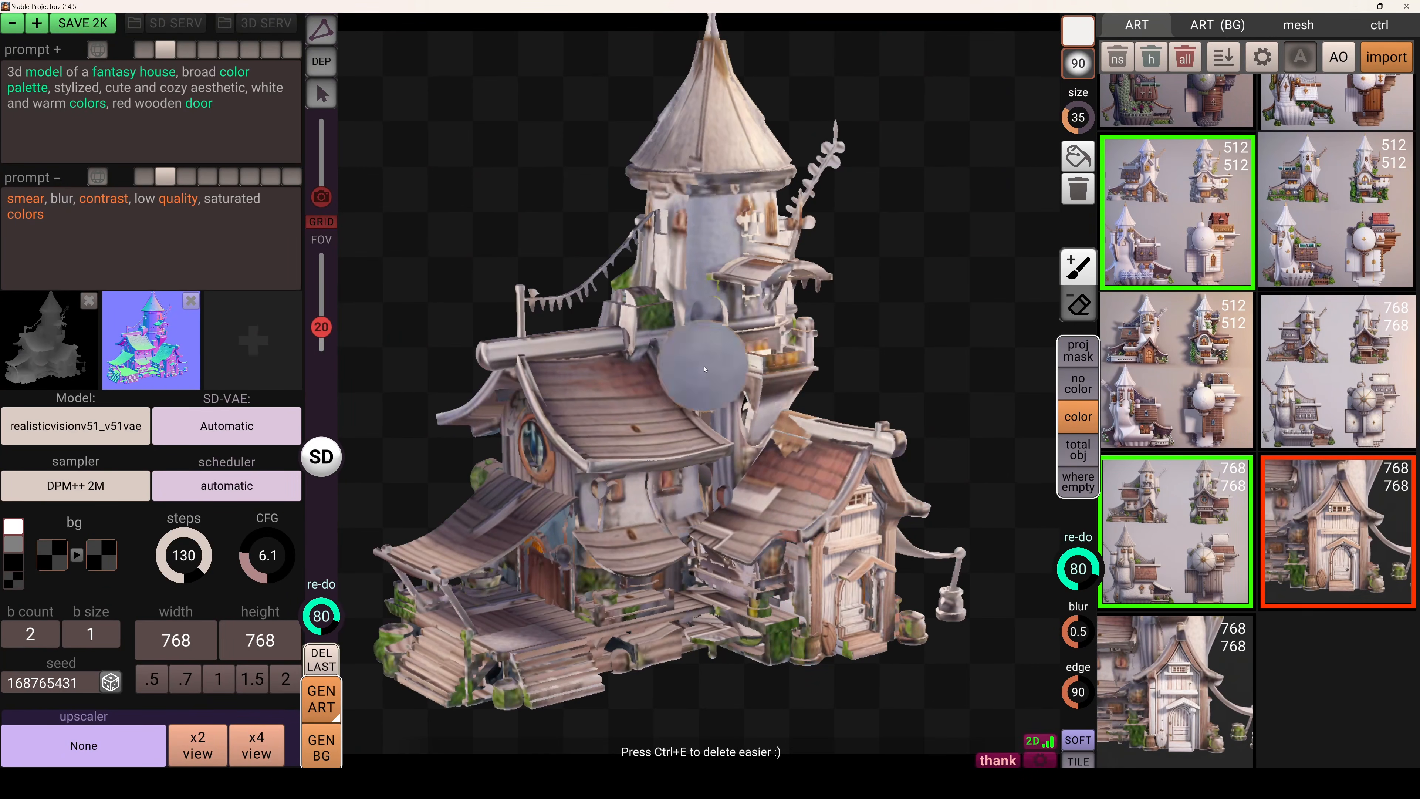
Paint the tower wall, side spires, balconies and damaged roof patches white with the color-inpaint brush, reducing its size to 21.
scroll(682, 388, up, 5)
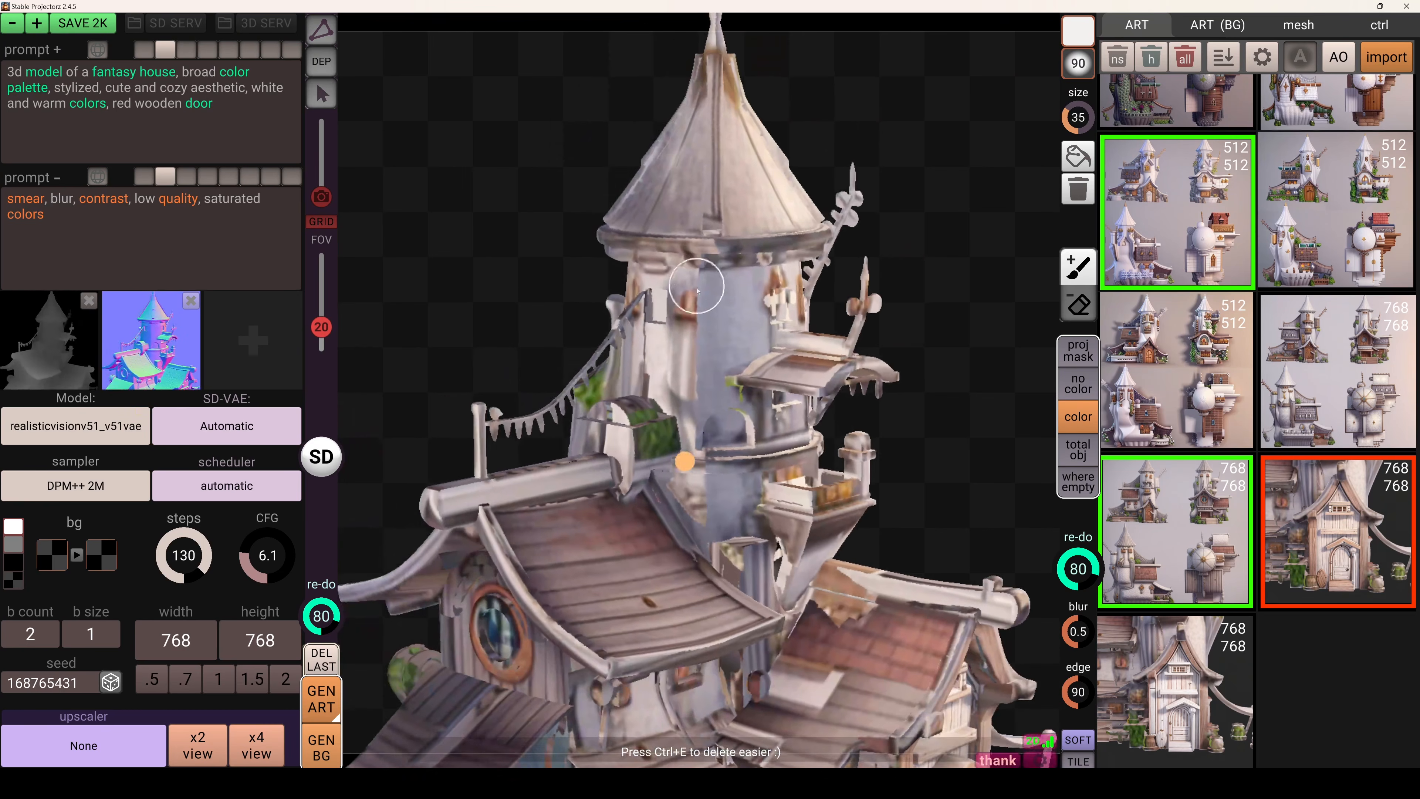
drag(685, 251, 679, 392)
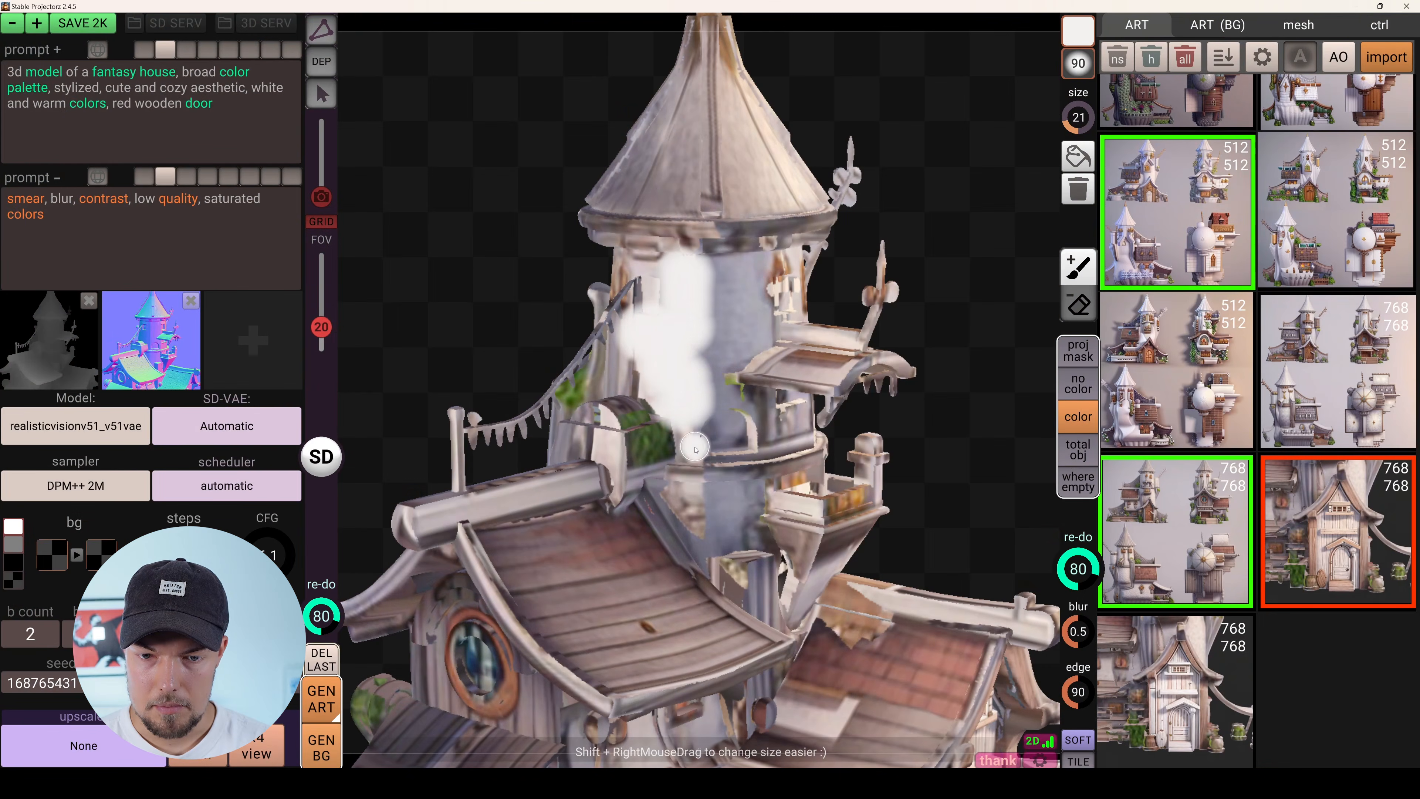
drag(688, 481, 690, 507)
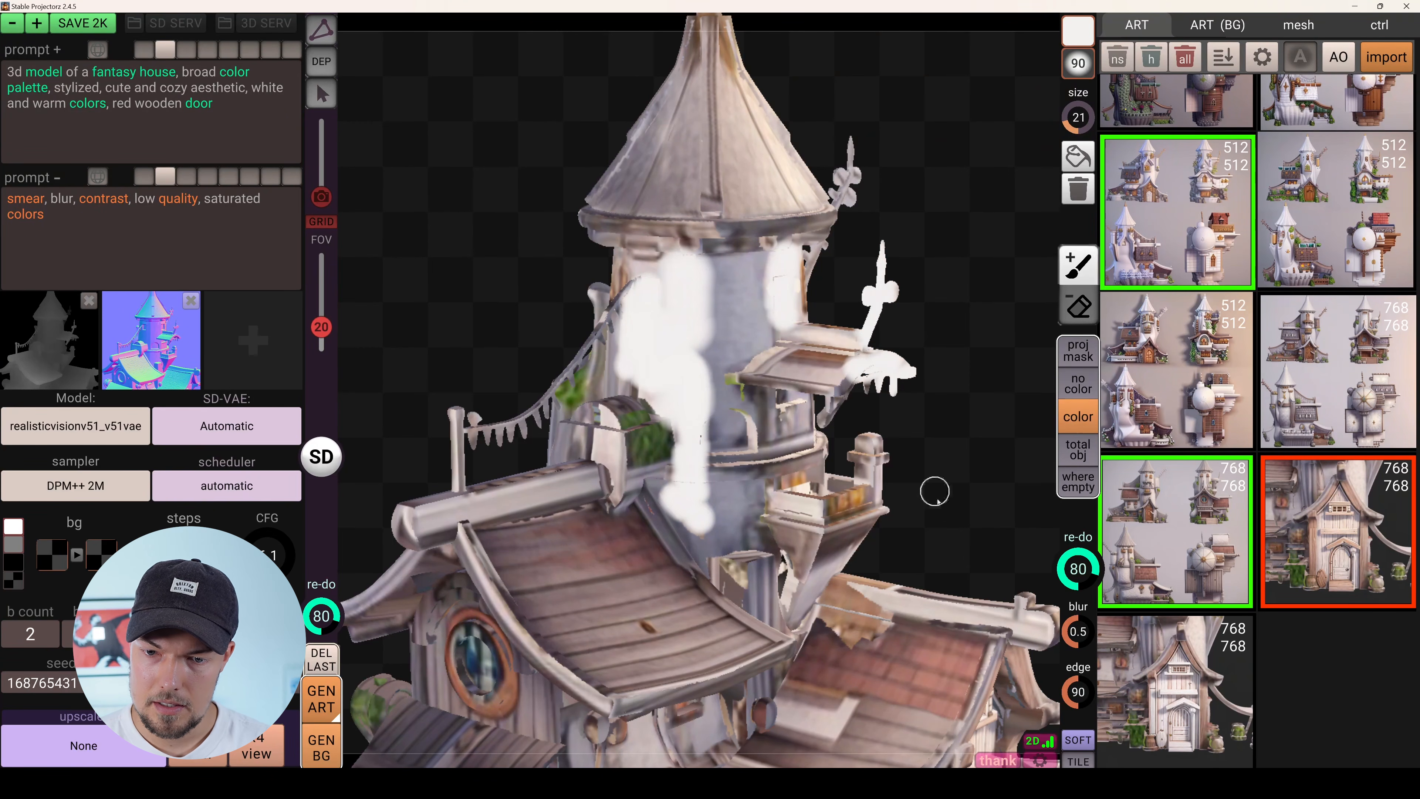
drag(930, 474, 831, 250)
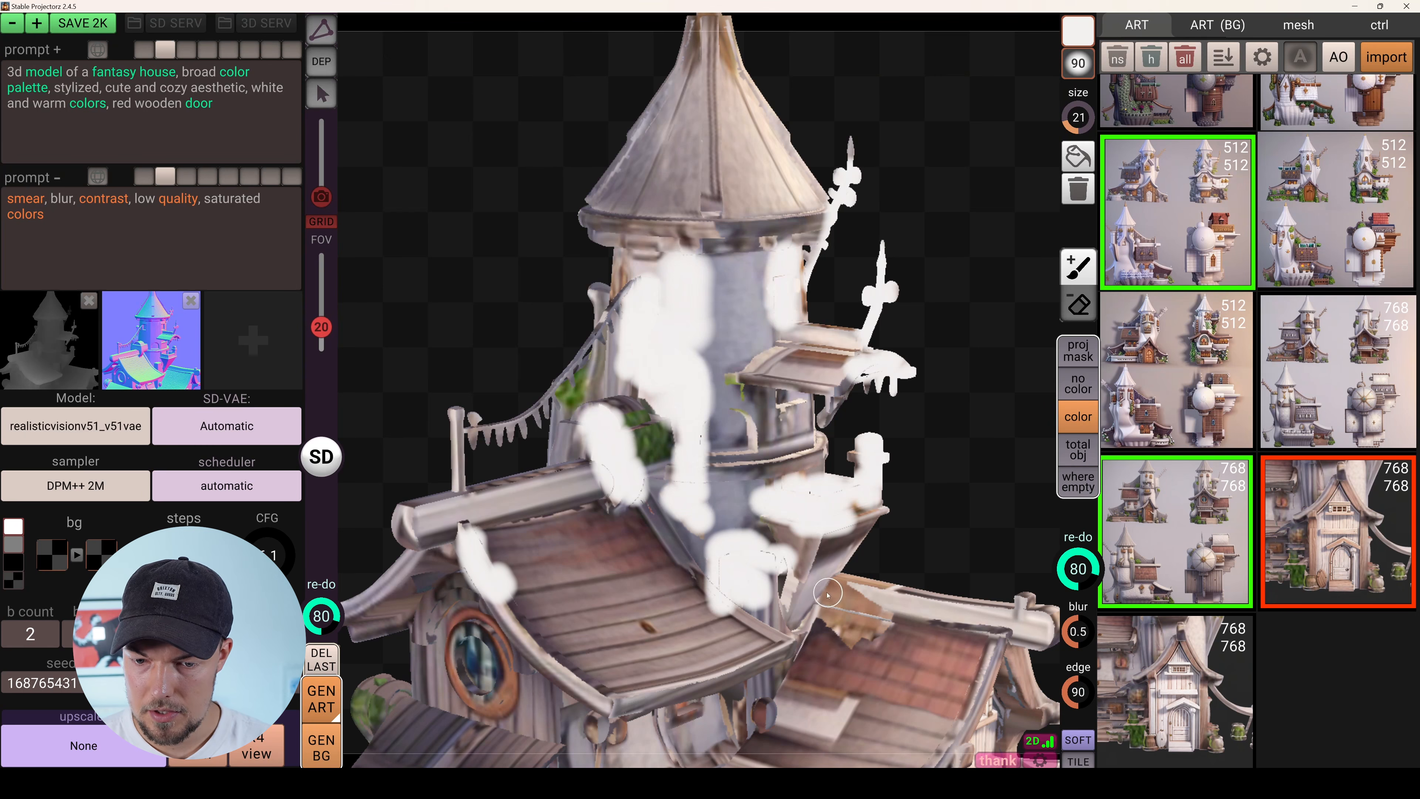
drag(830, 610, 900, 598)
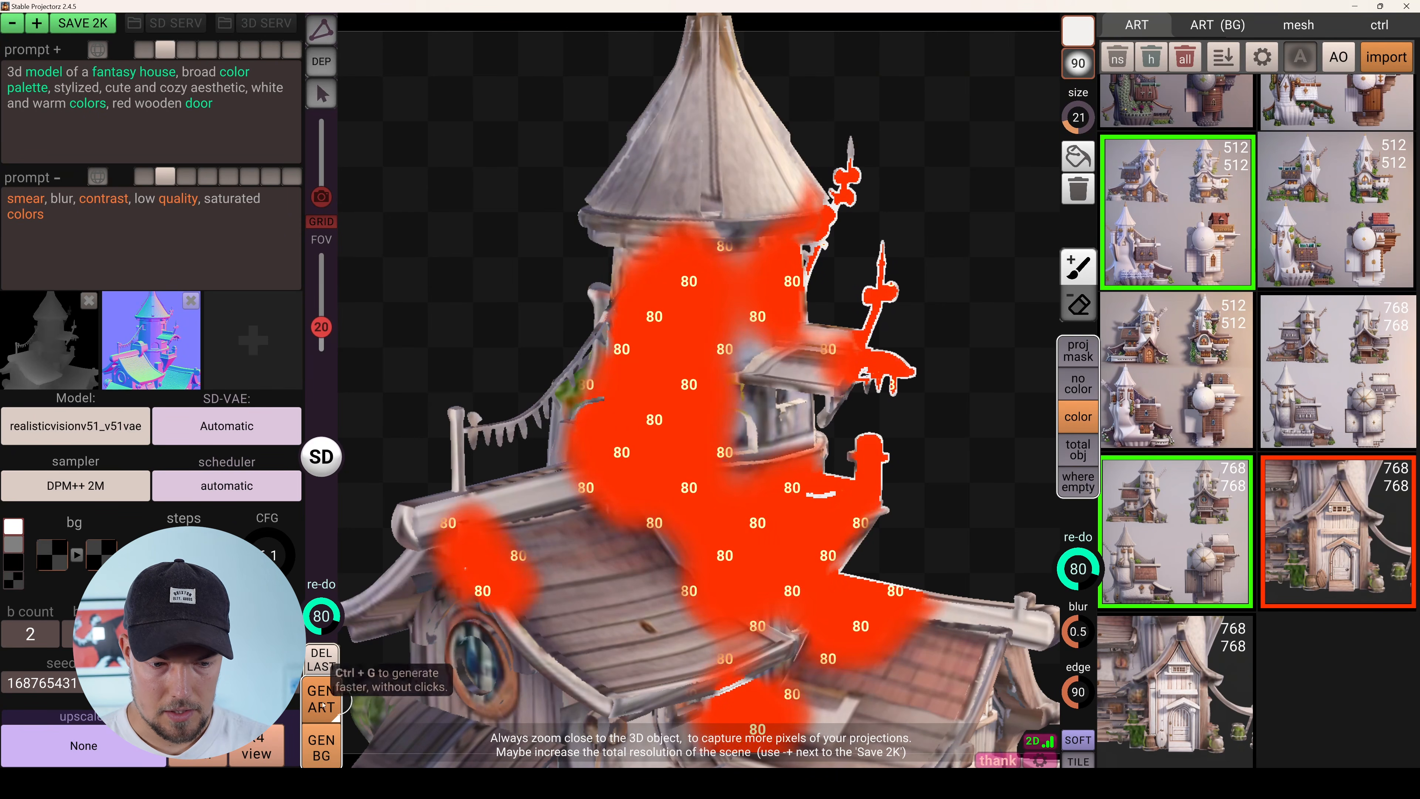
Generate new art for the painted tower areas at 1024 x 1024 and inspect the house from several angles.
click(322, 706)
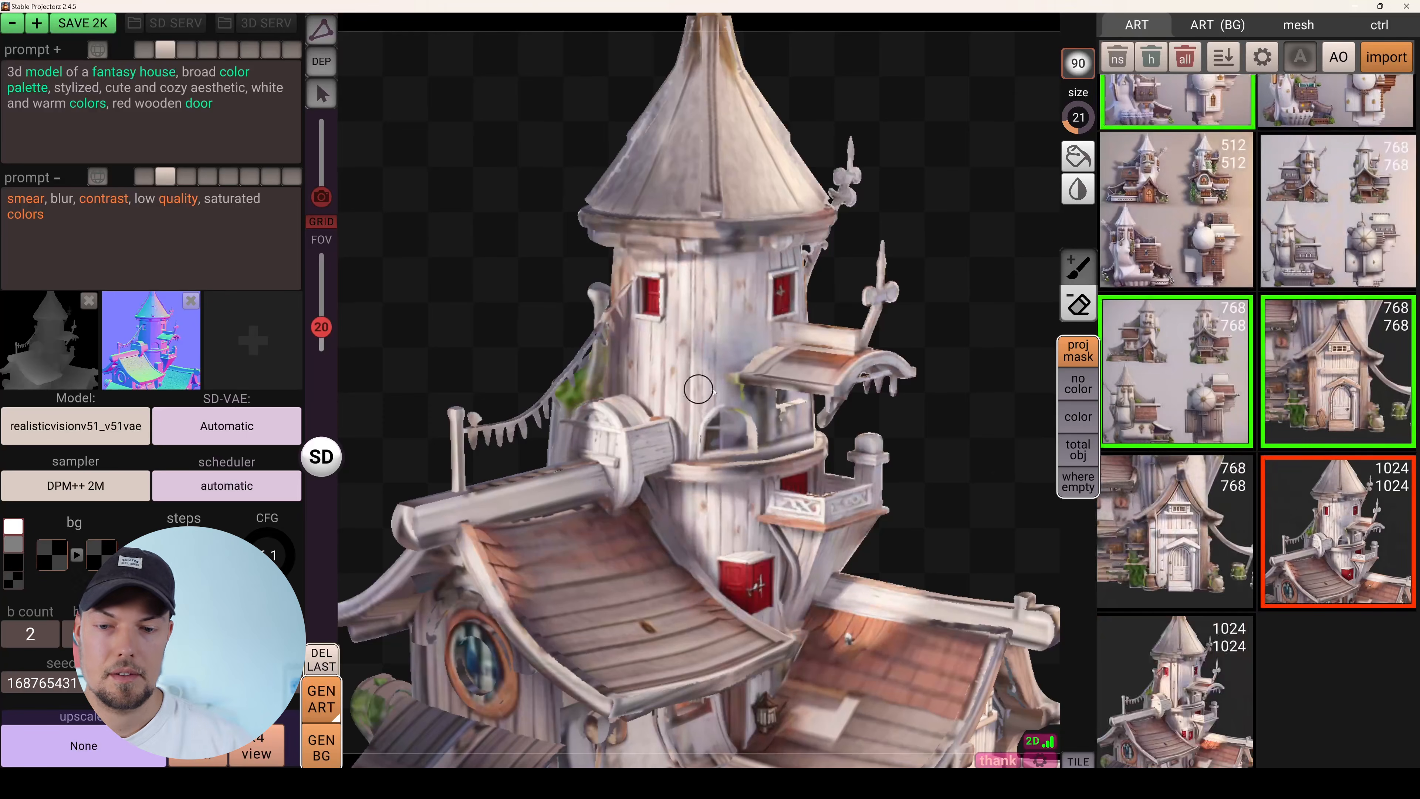
mouse_move(714, 392)
alt+mouse_down()
mouse_move(632, 394)
mouse_move(812, 413)
mouse_move(612, 470)
mouse_move(826, 496)
alt+mouse_up()
scroll(659, 400, down, 4)
scroll(812, 414, up, 4)
scroll(771, 489, up, 3)
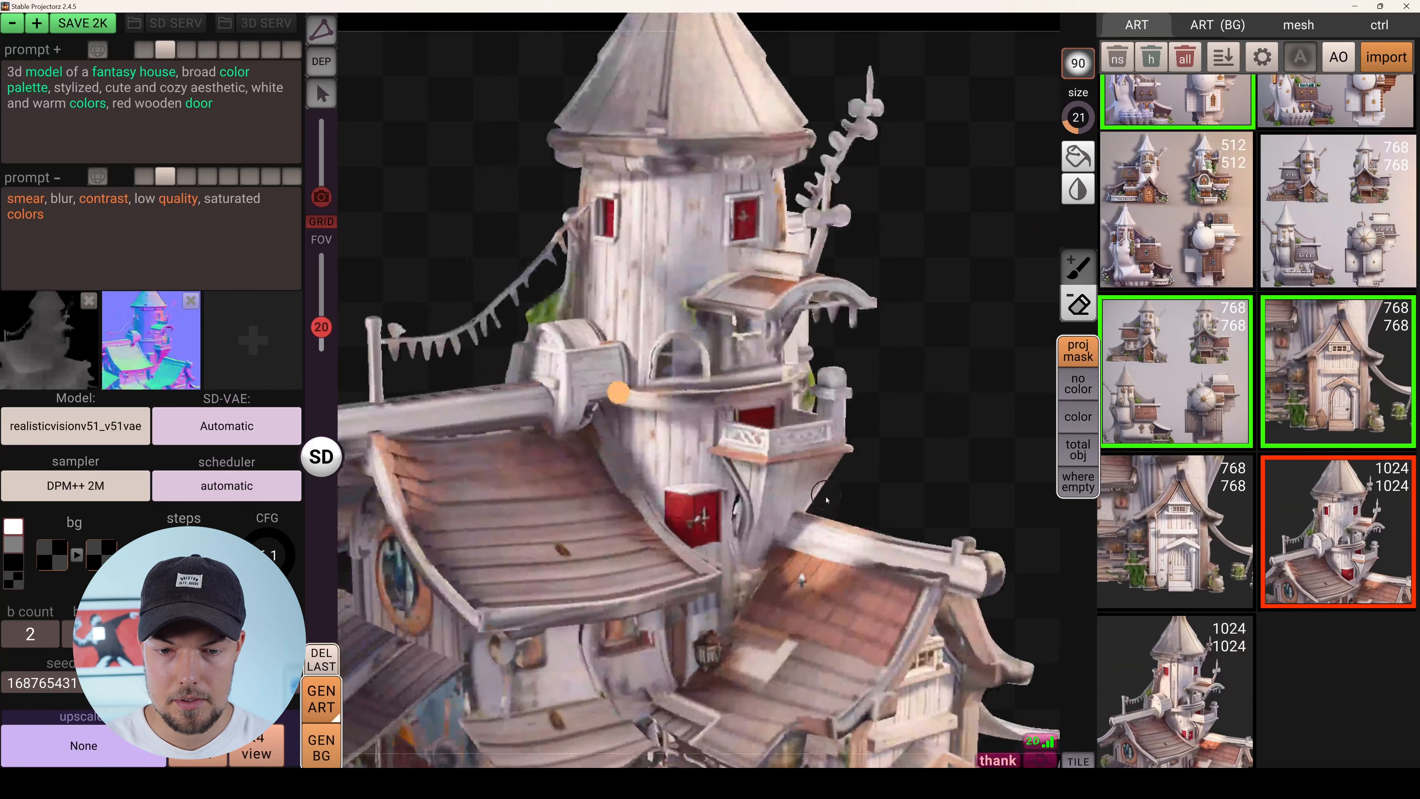
scroll(826, 496, down, 3)
alt+drag(613, 462, 554, 448)
scroll(554, 448, up, 4)
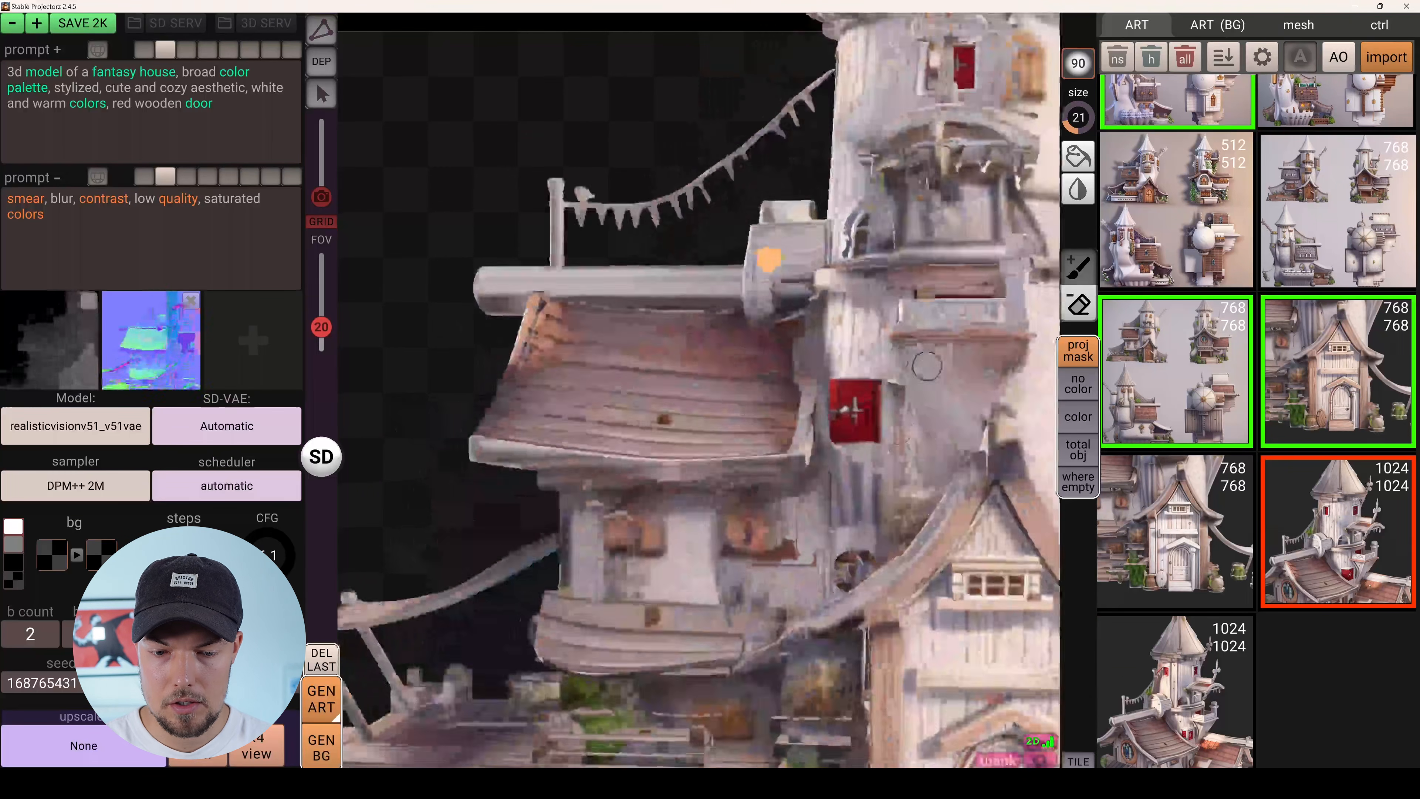
scroll(643, 453, down, 3)
alt+drag(693, 464, 761, 466)
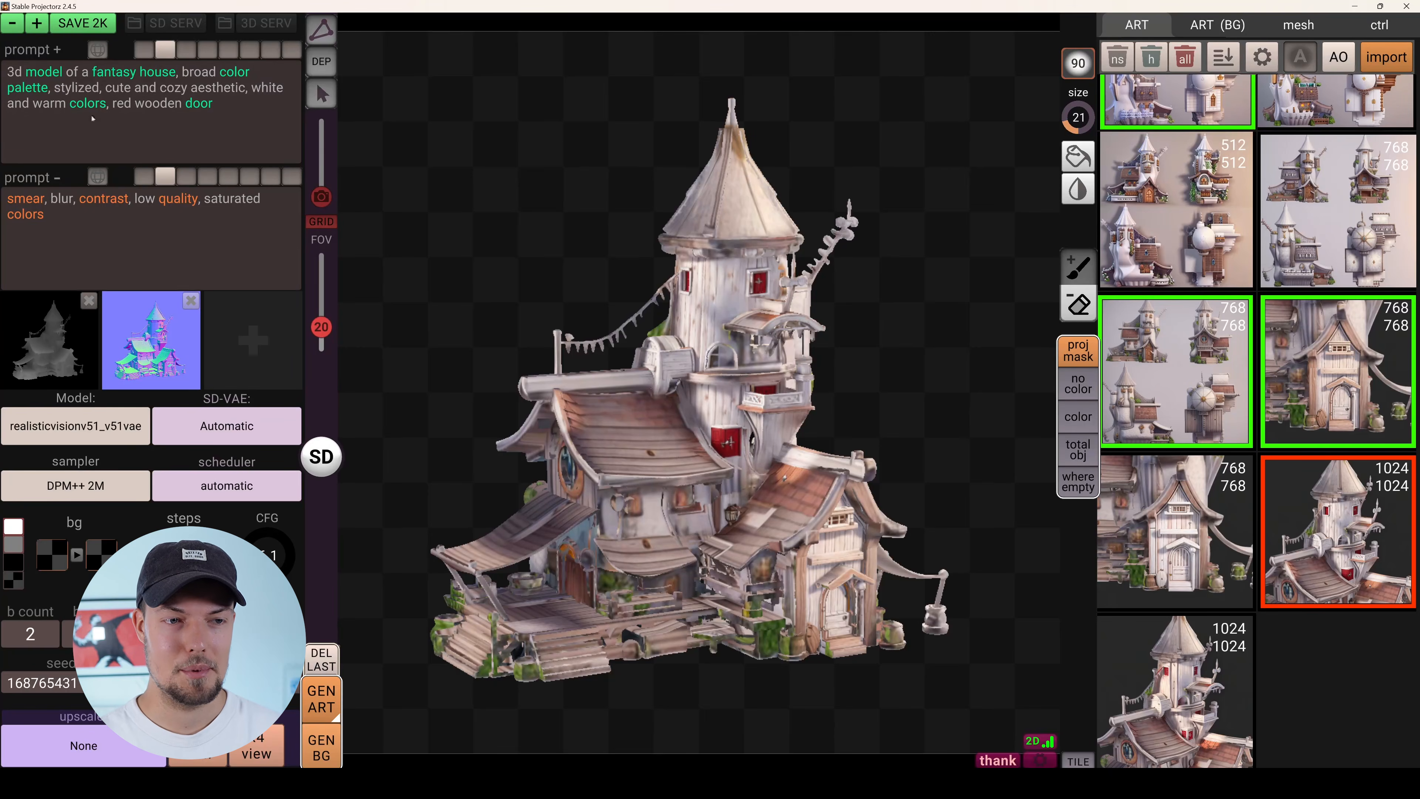
mouse_move(82, 26)
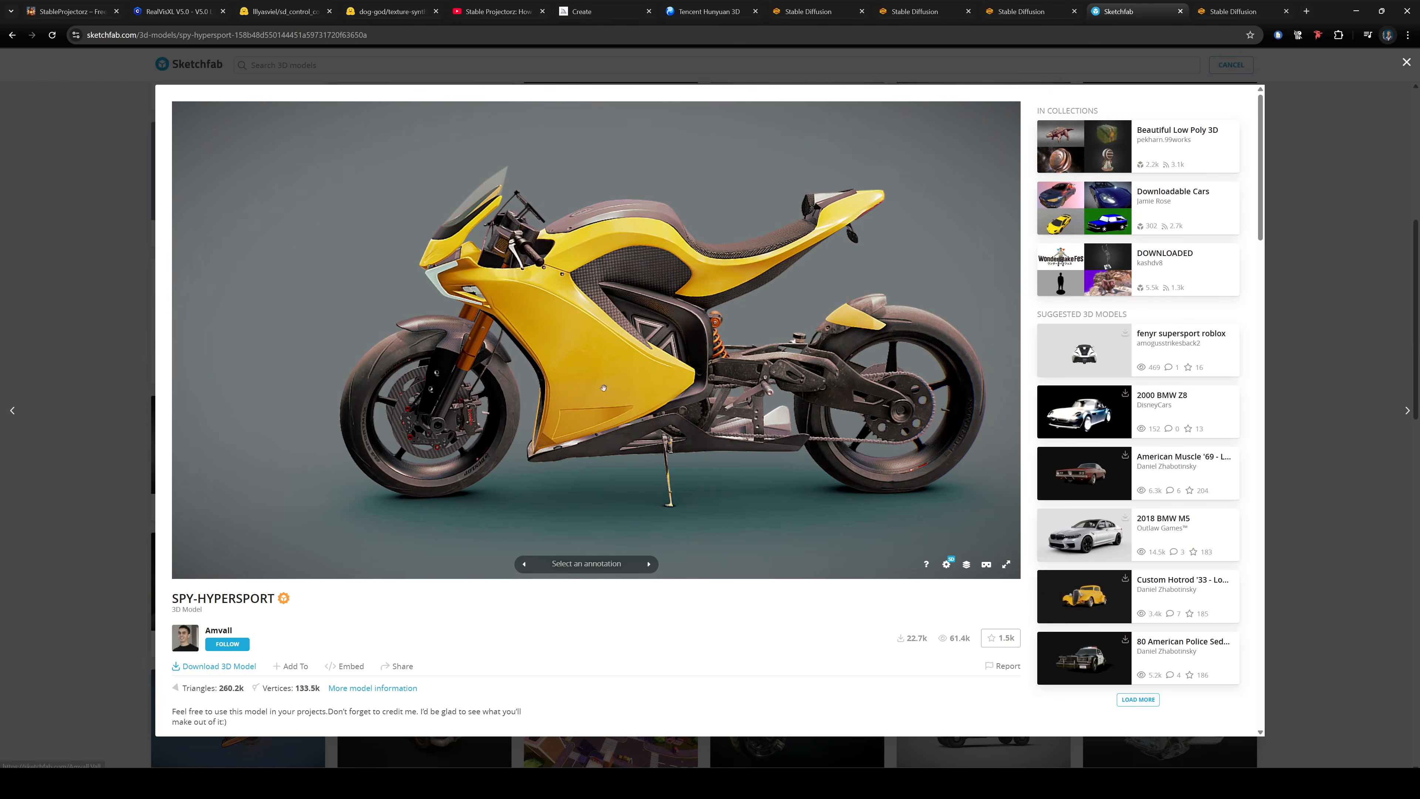
Examine the SPY-HYPERSPORT motorcycle model from several angles in the Sketchfab viewer.
drag(638, 431, 535, 430)
mouse_move(599, 396)
mouse_down()
mouse_move(795, 384)
mouse_move(742, 412)
mouse_move(916, 400)
mouse_up()
drag(722, 360, 665, 356)
scroll(344, 600, down, 1)
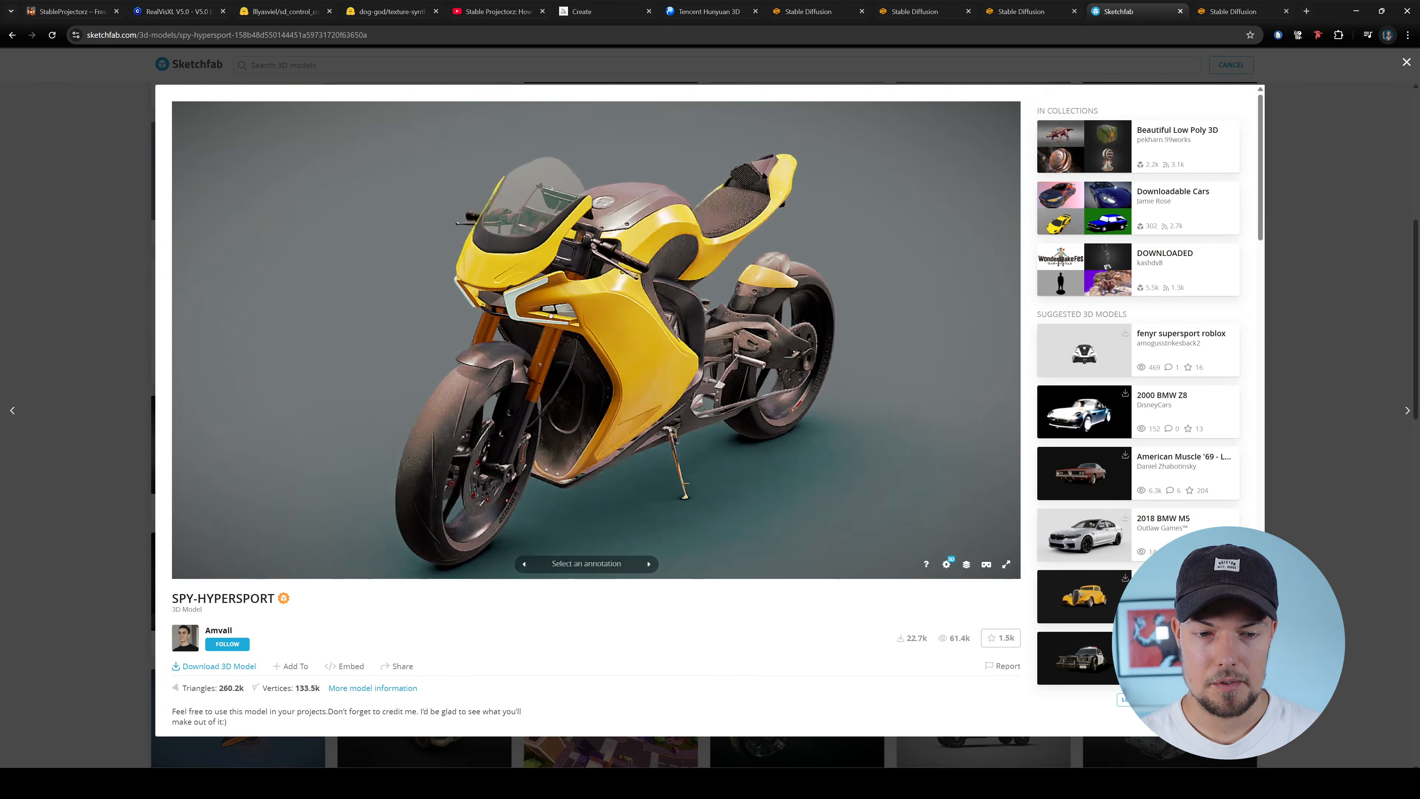
drag(551, 316, 635, 309)
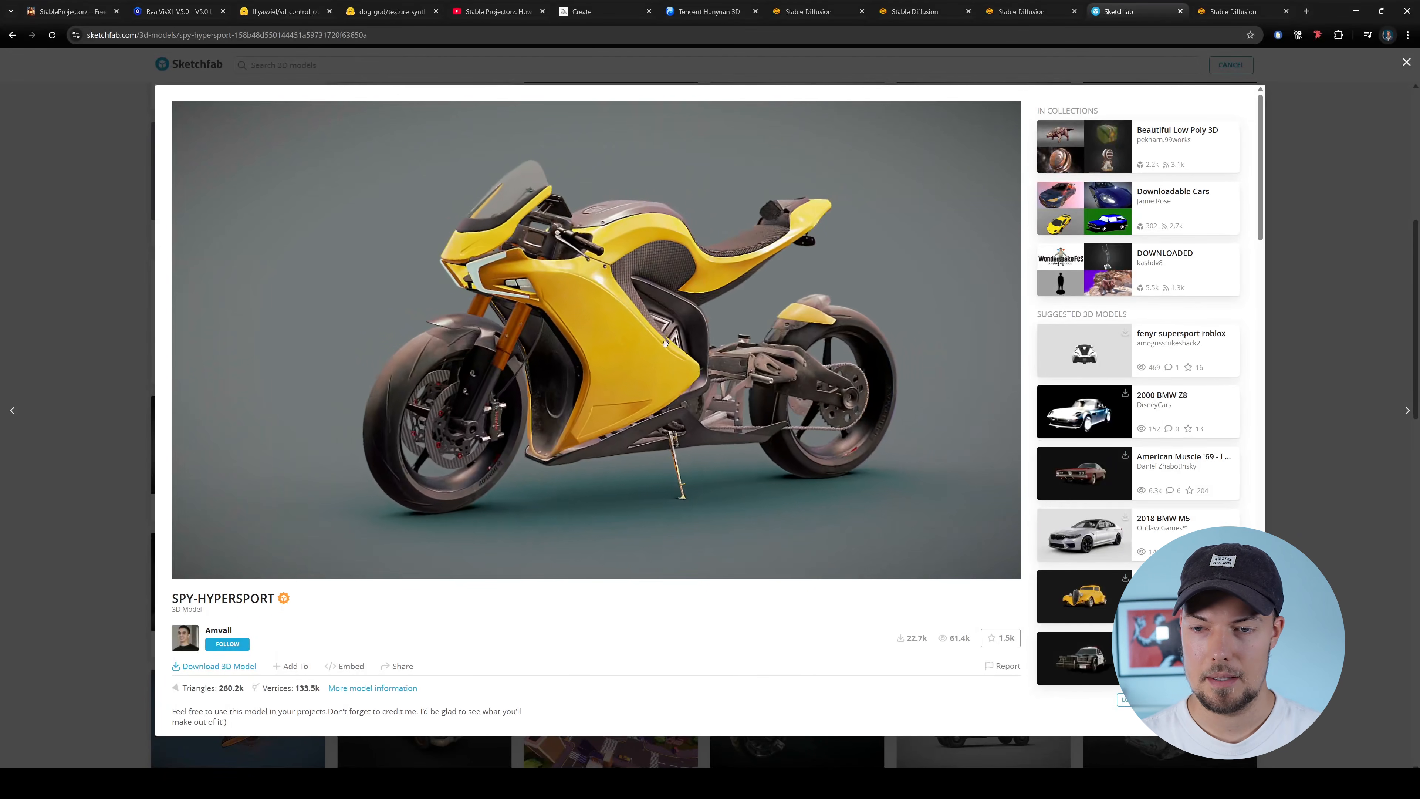
Switch to Blender, delete the default cube and import spy-hypersport.glb from the Downloads folder as glTF 2.0.
click(1355, 13)
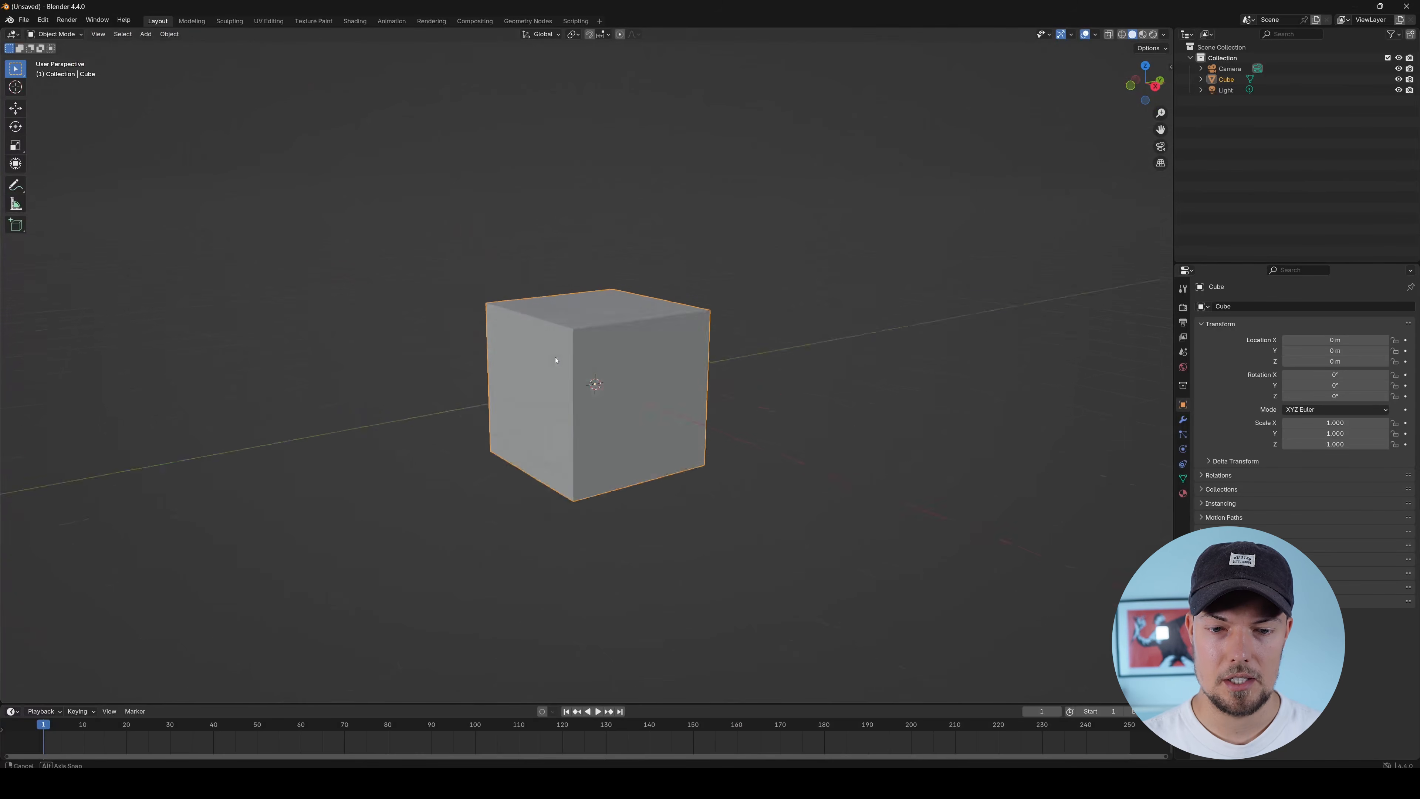
click(610, 385)
click(21, 19)
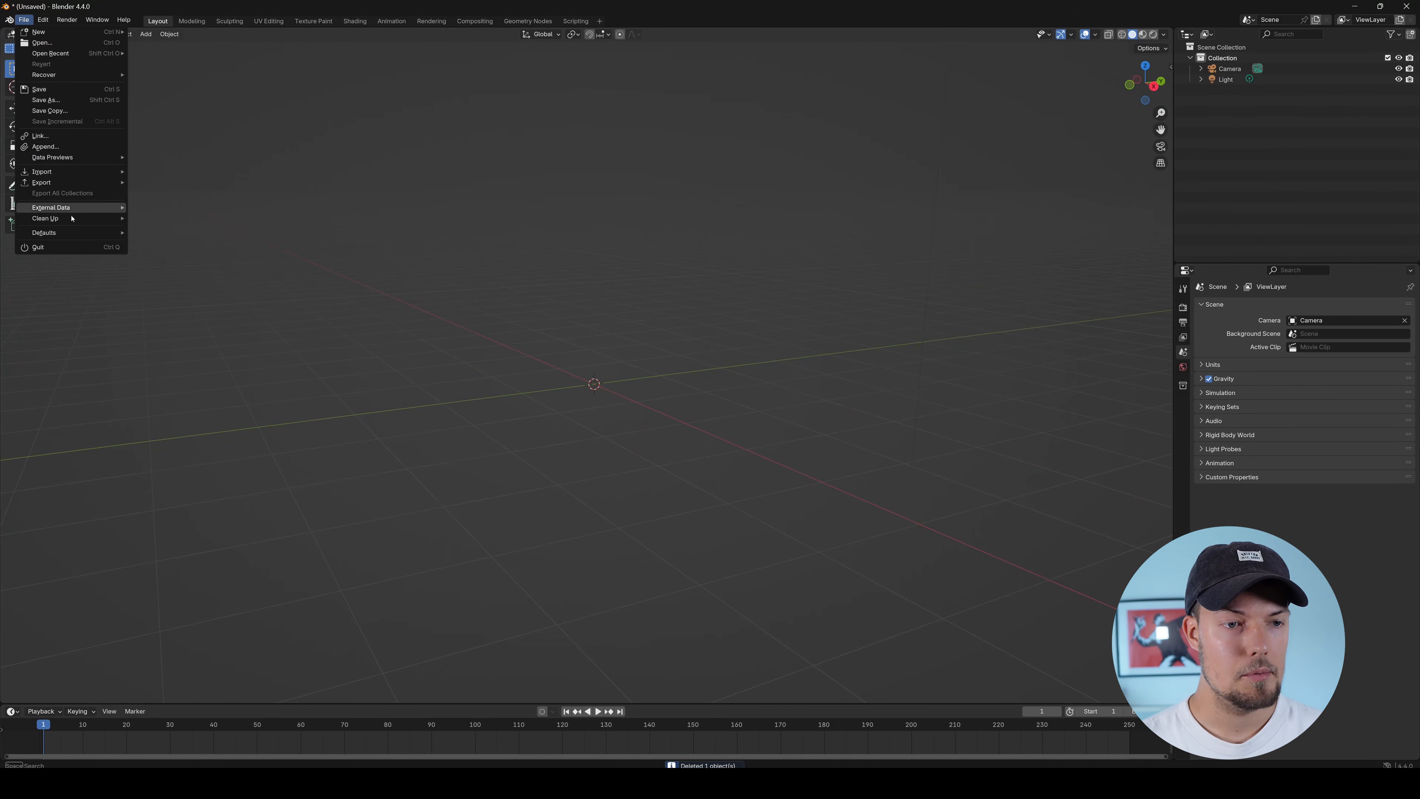
mouse_move(62, 175)
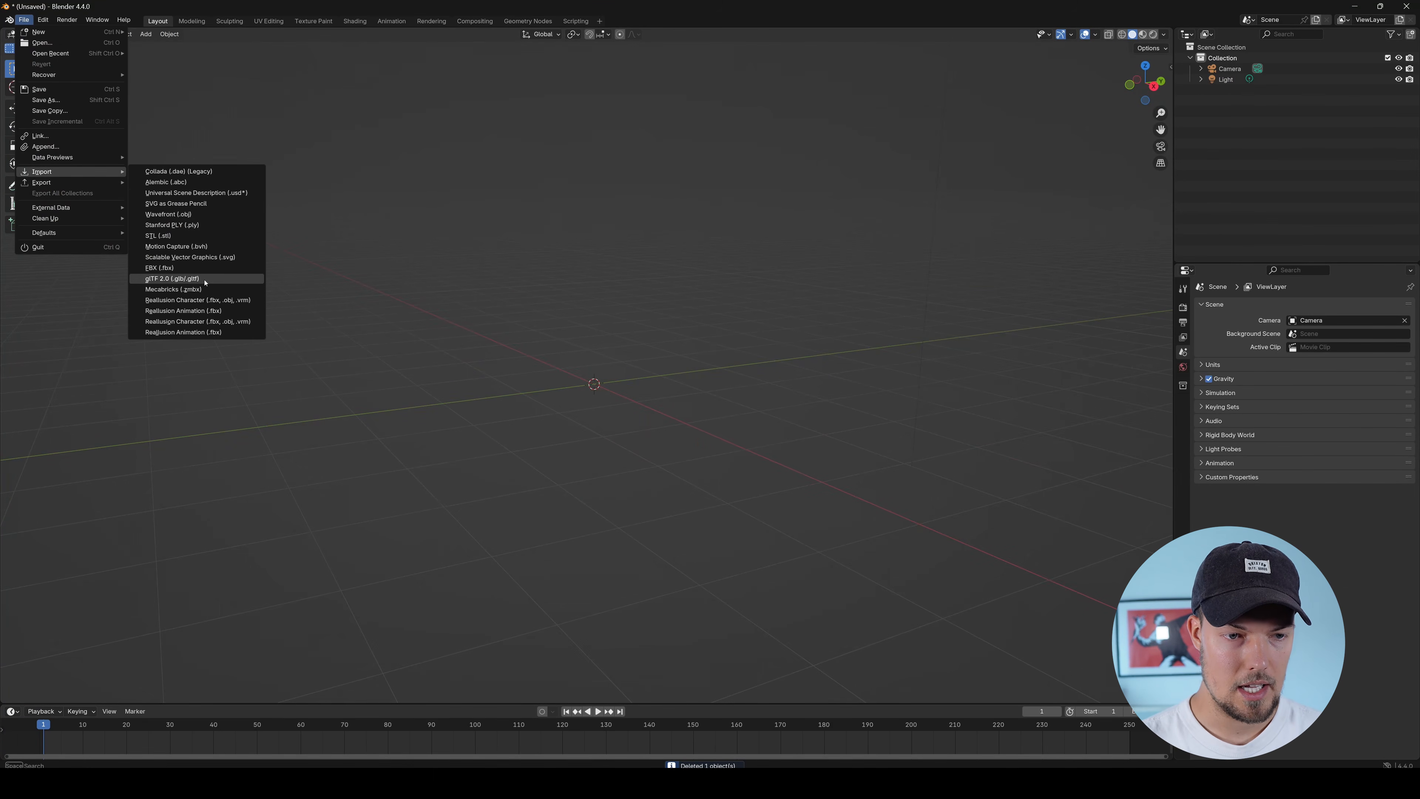
click(218, 279)
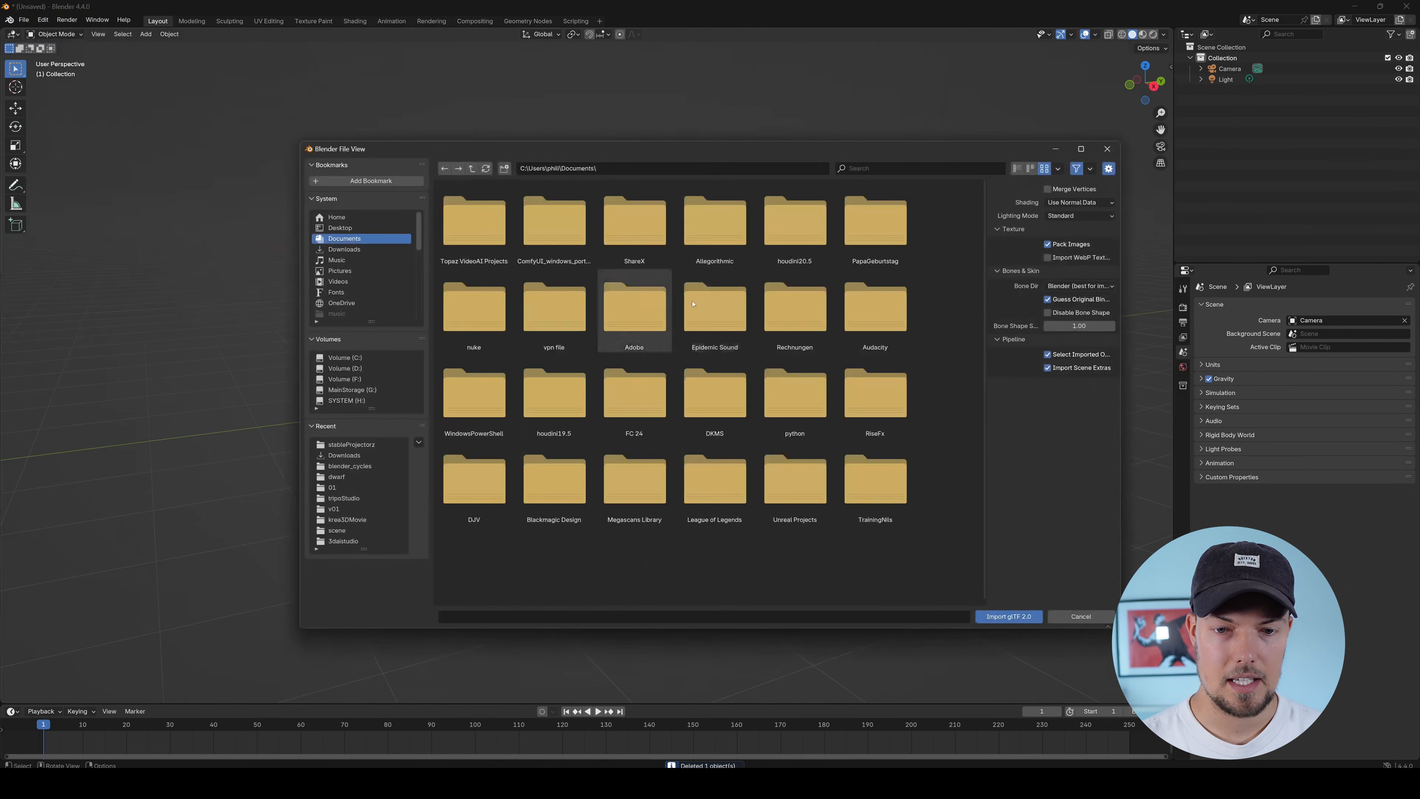
click(344, 249)
scroll(791, 392, down, 2)
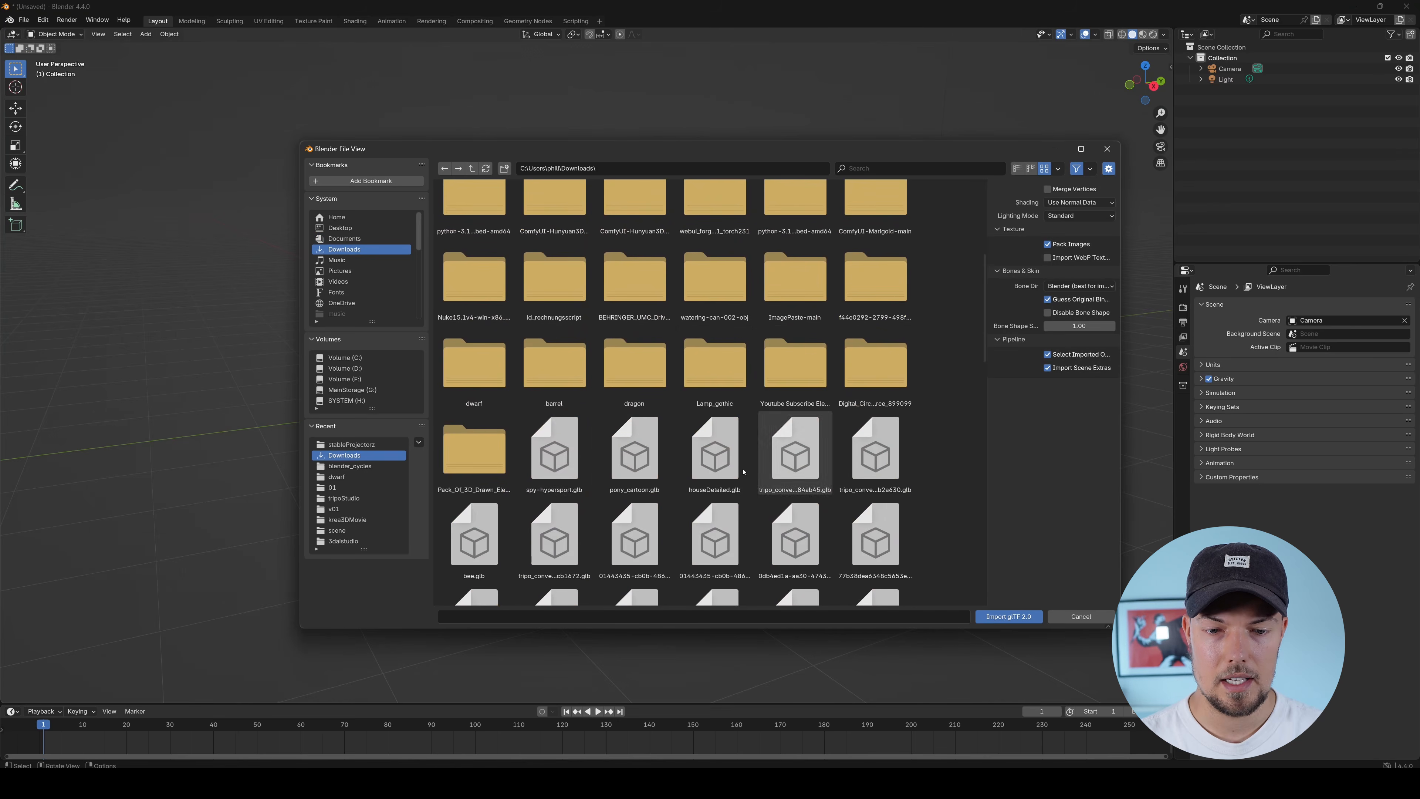
double_click(555, 458)
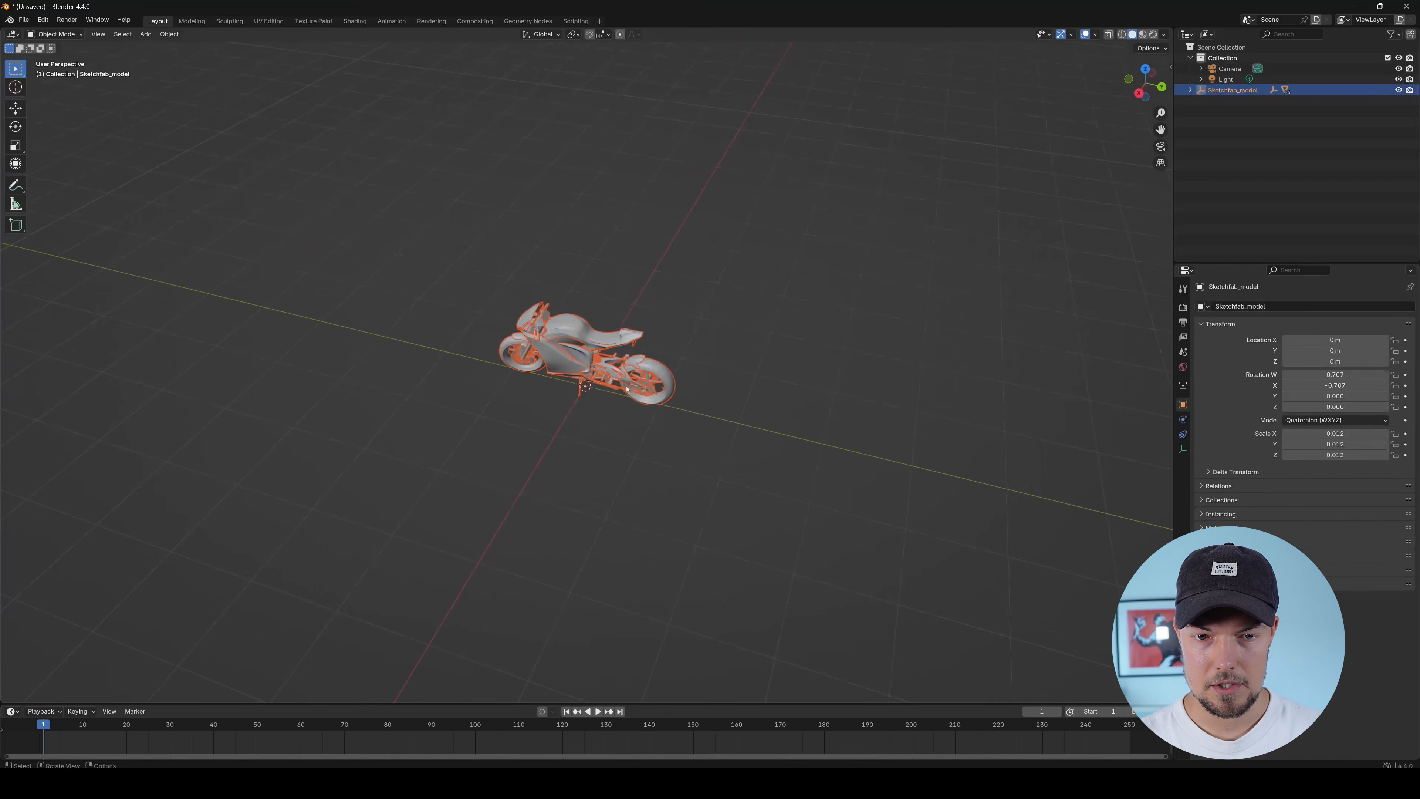
Examine the imported motorcycle up close, selecting individual parts to check how the model is divided.
scroll(688, 354, up, 4)
mouse_move(688, 354)
middle_down()
mouse_move(566, 338)
mouse_move(611, 323)
mouse_move(536, 283)
mouse_move(588, 305)
middle_up()
click(566, 339)
click(521, 396)
middle_drag(713, 400, 868, 348)
scroll(748, 374, up, 2)
scroll(674, 434, up, 2)
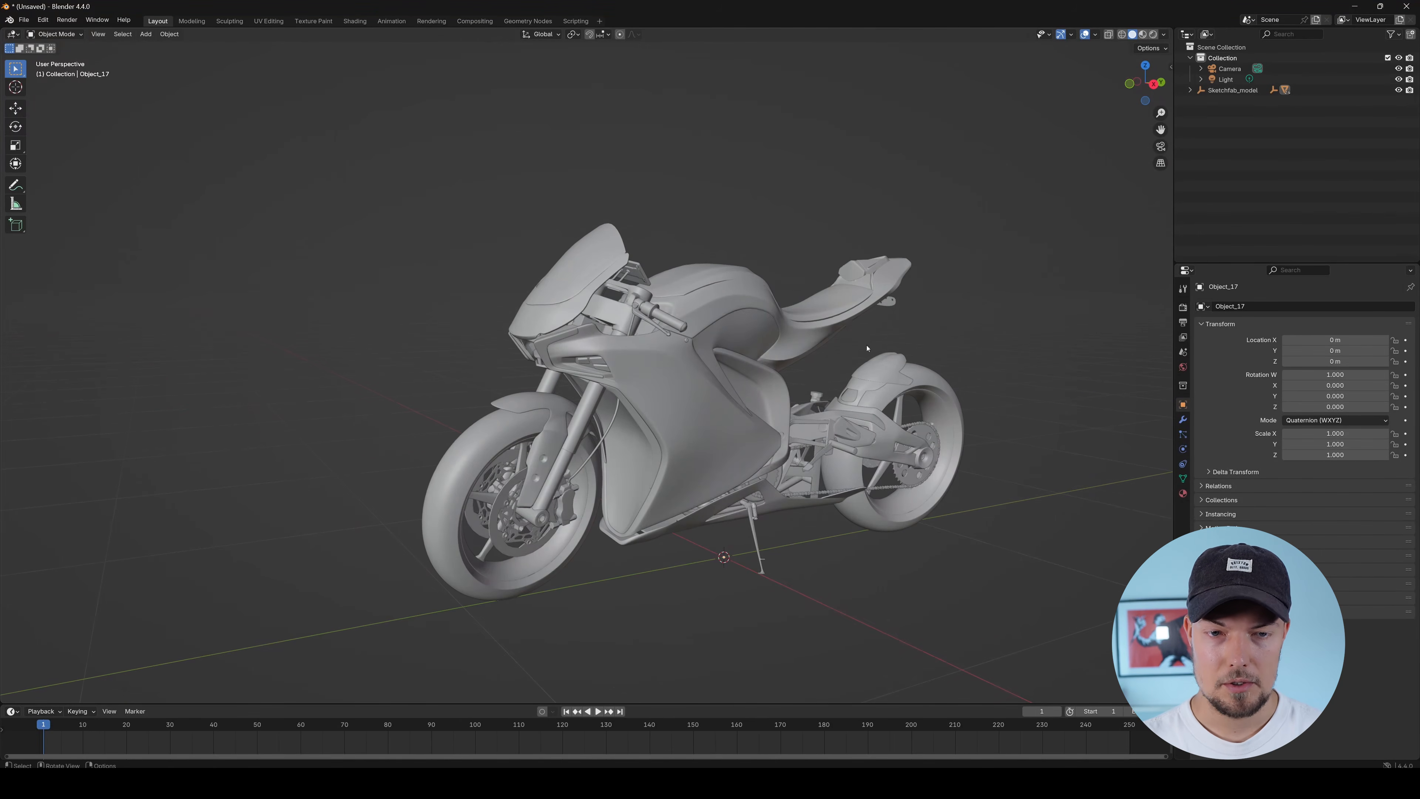
Open the UV Editing workspace and examine the UV layout of the front fork and fender part in Edit Mode.
click(269, 21)
scroll(381, 382, down, 5)
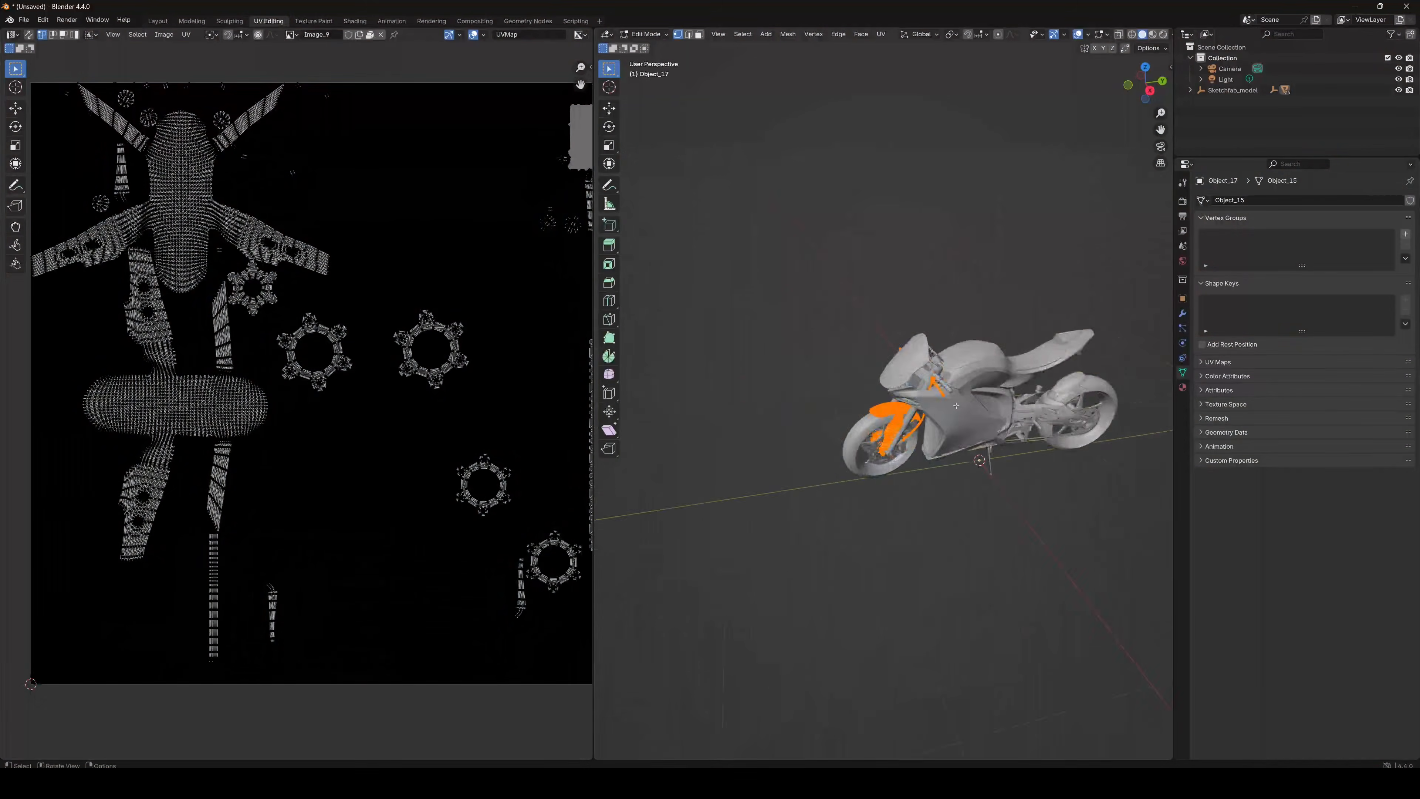
scroll(989, 402, up, 4)
key(Tab)
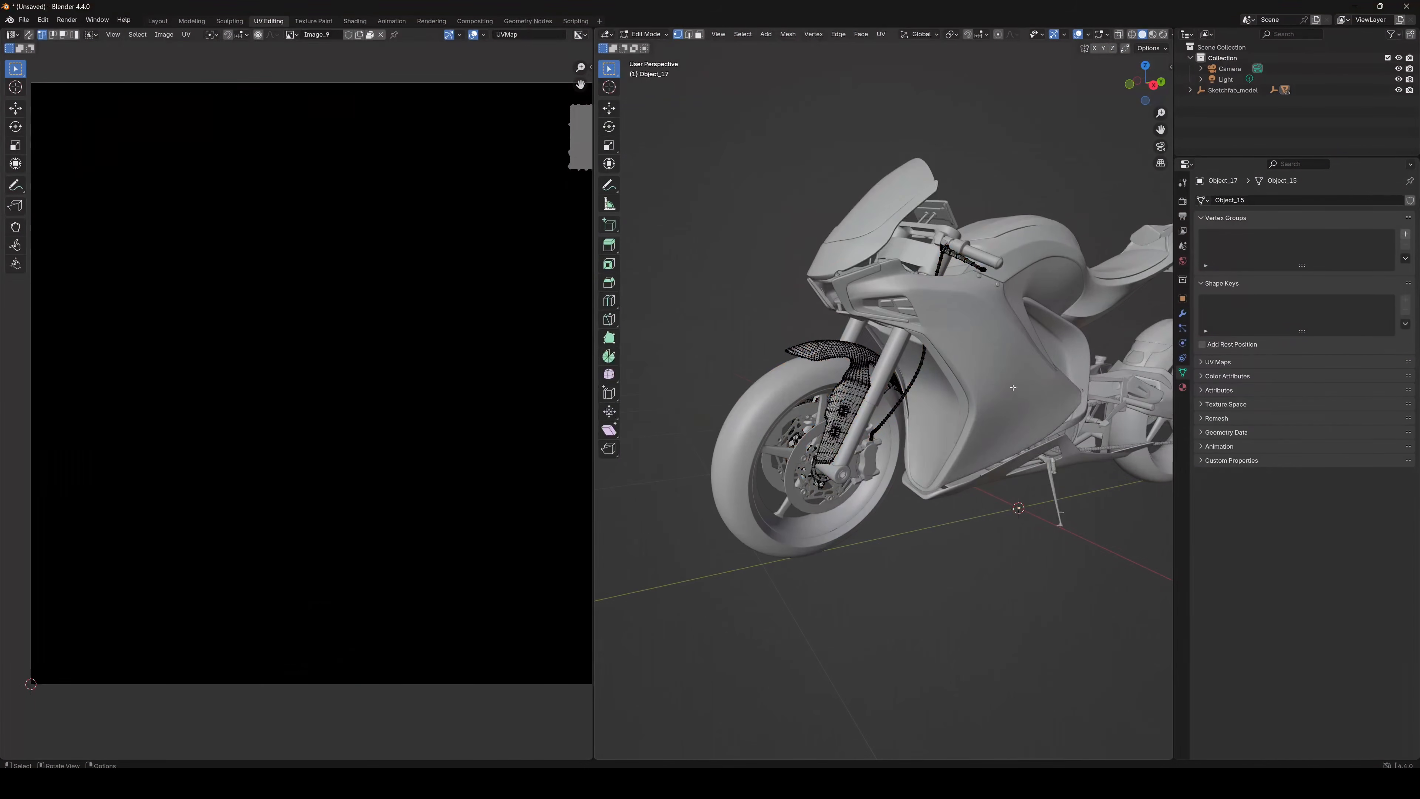
key(Tab)
middle_drag(975, 366, 949, 369)
key(a)
key(a)
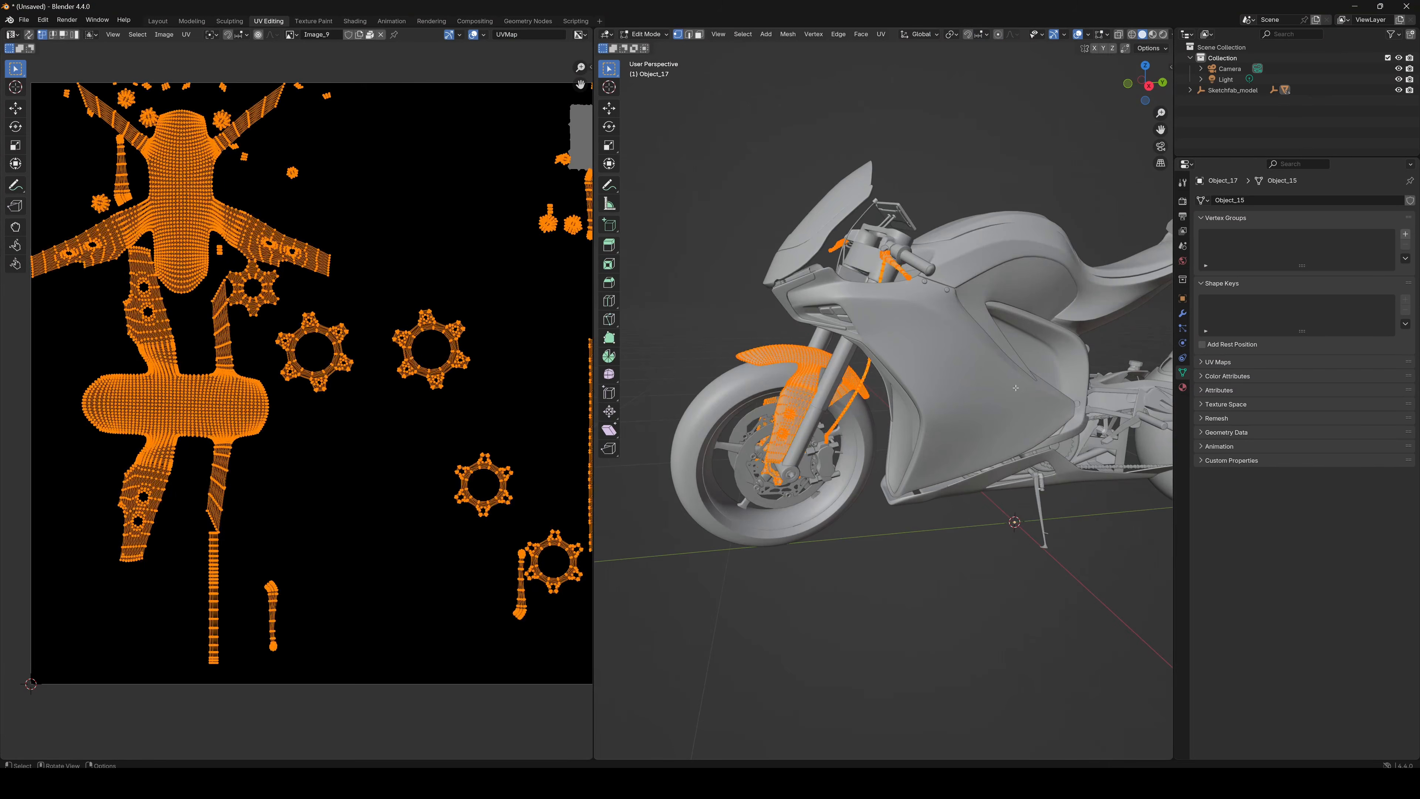
key(Tab)
scroll(1015, 388, down, 5)
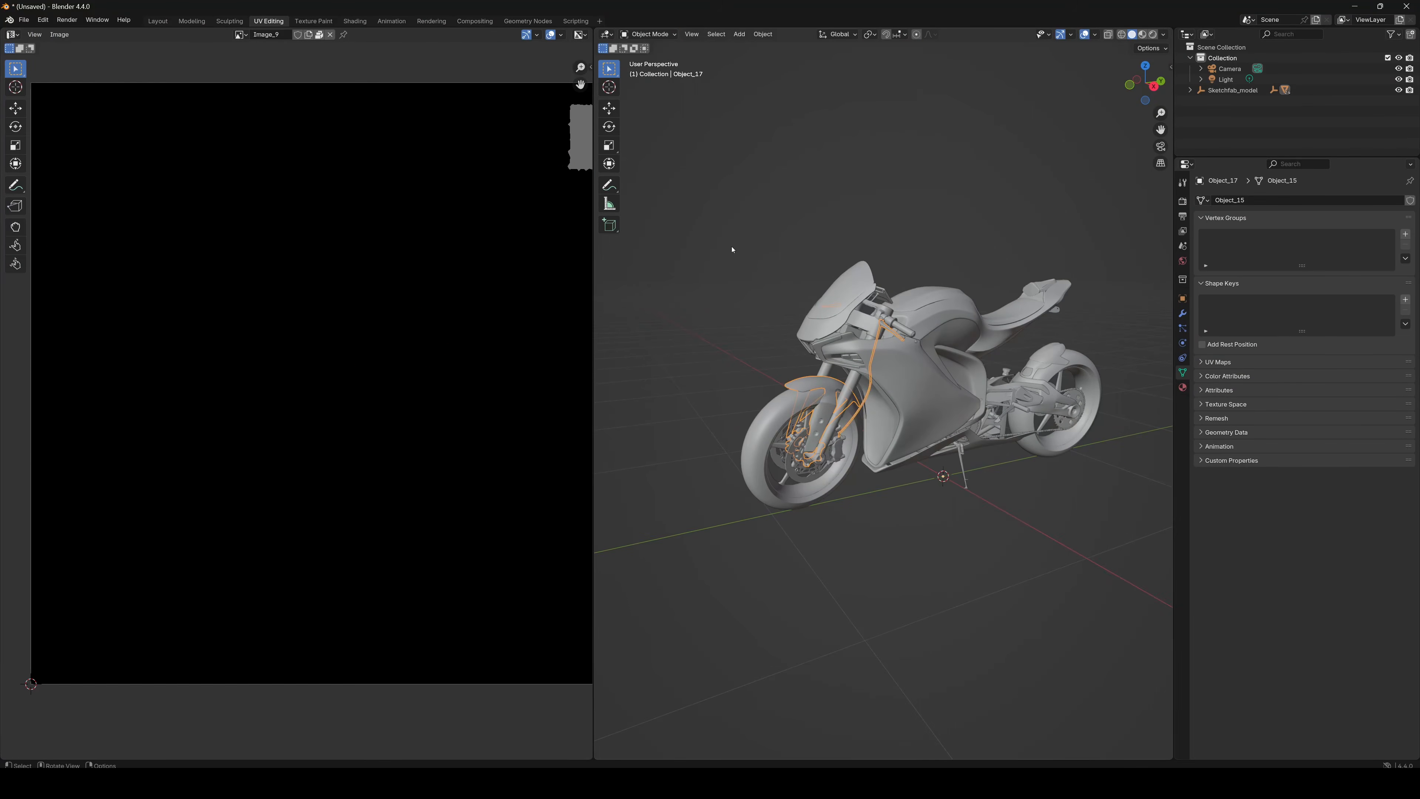
Select all the motorcycle parts and join them into a single object.
drag(840, 268, 1127, 550)
mouse_move(1127, 550)
middle_down()
mouse_move(1041, 504)
mouse_move(1007, 424)
mouse_move(970, 419)
mouse_move(984, 355)
mouse_move(1072, 240)
middle_up()
key(ctrl+j)
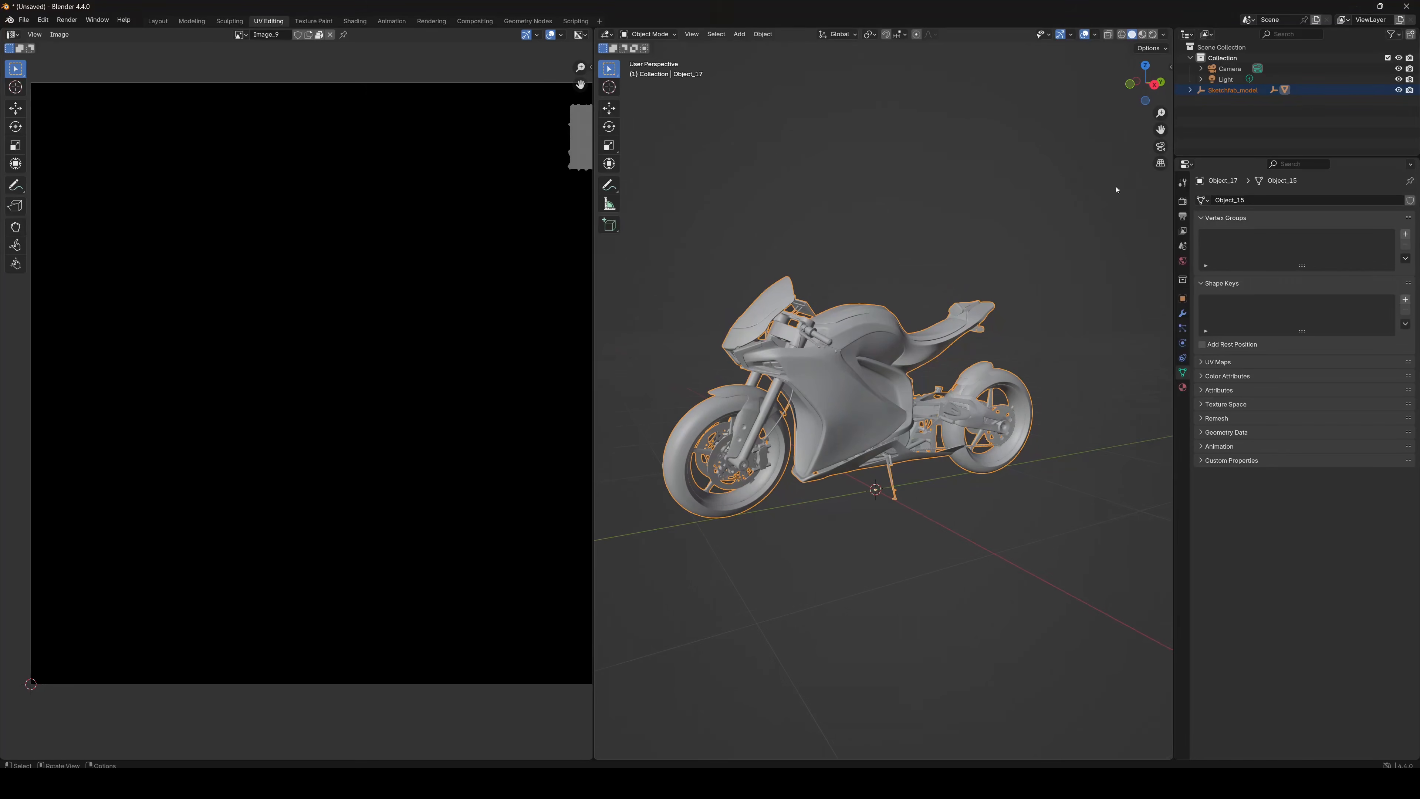
Expand the Sketchfab_model hierarchy, select the joined motorcycle mesh and clear its parent.
click(1201, 100)
click(1263, 113)
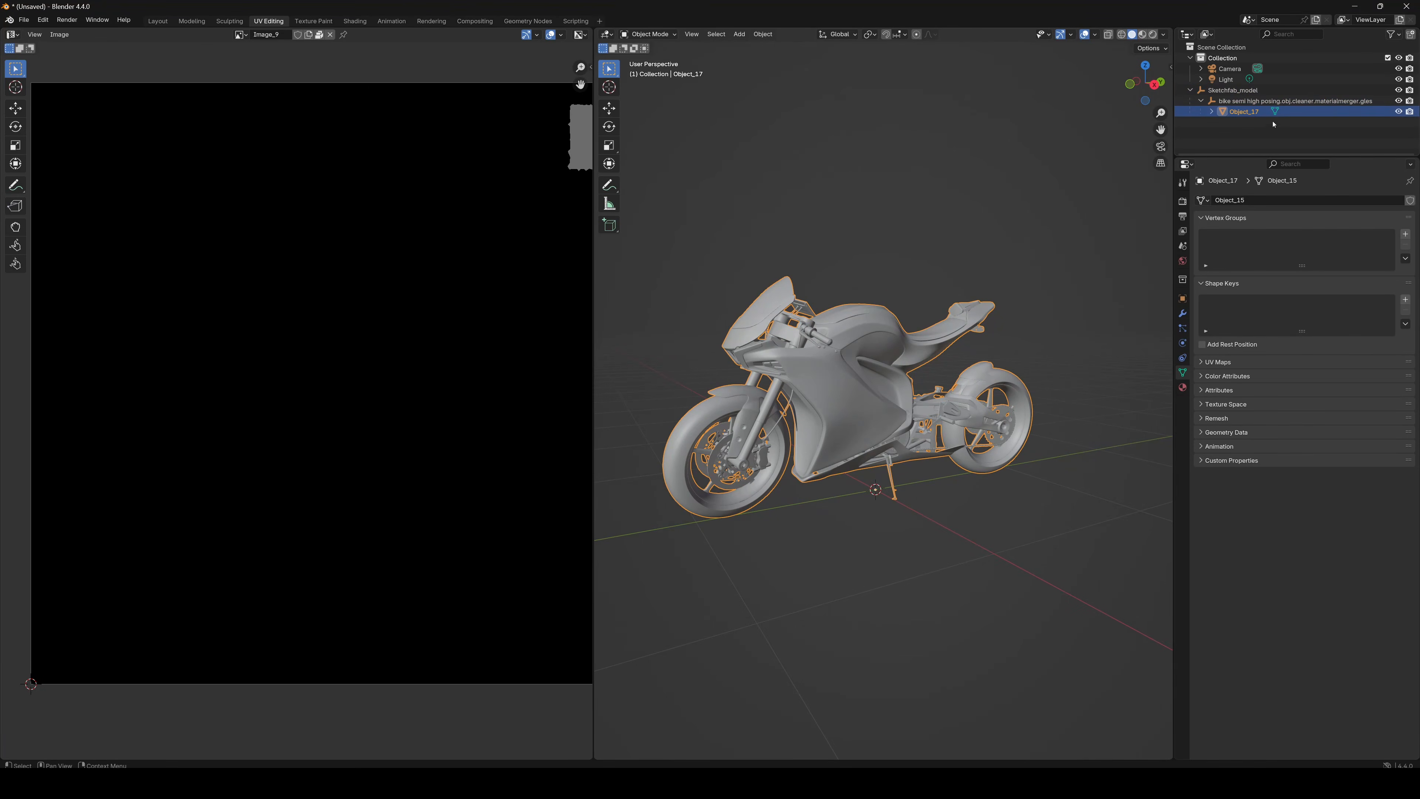
key(alt+p)
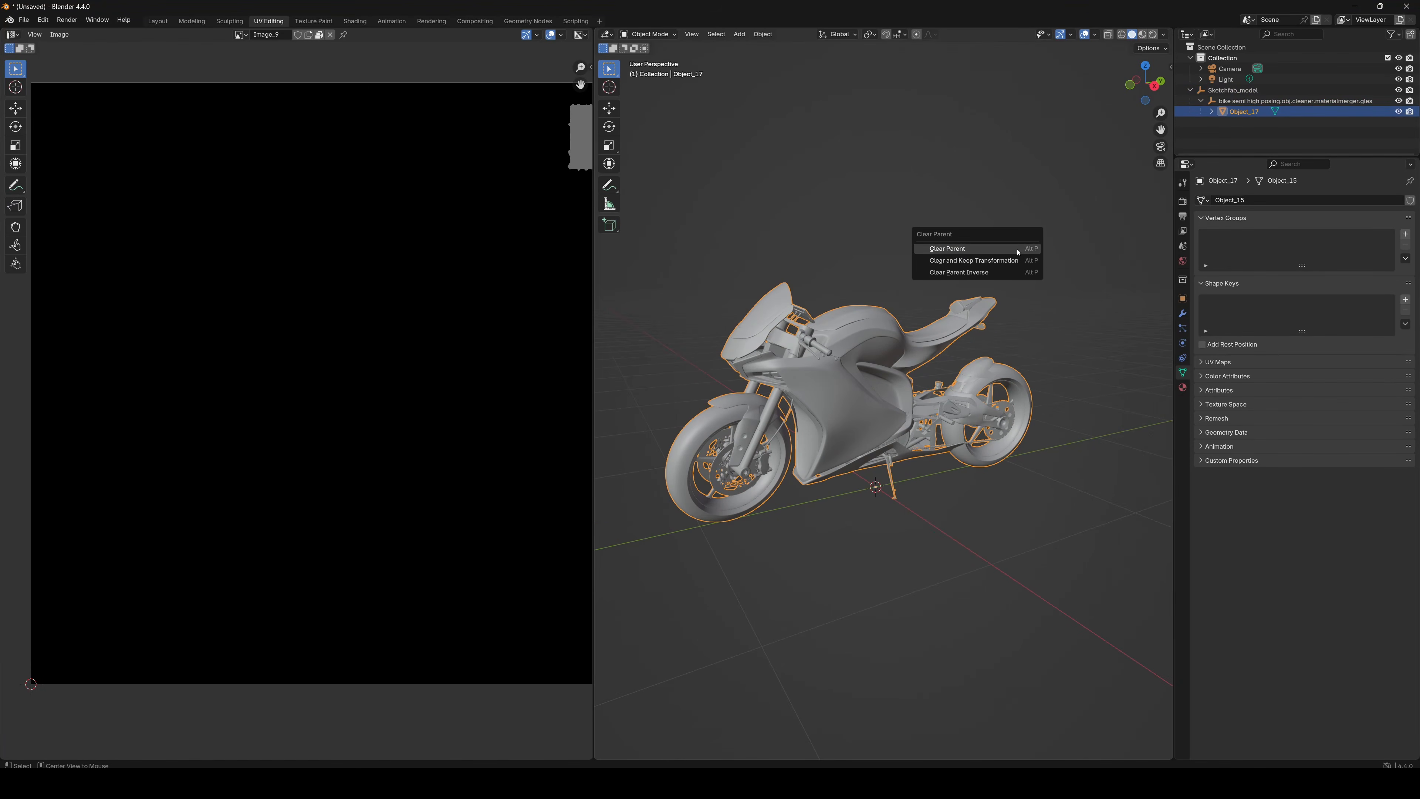
click(1018, 253)
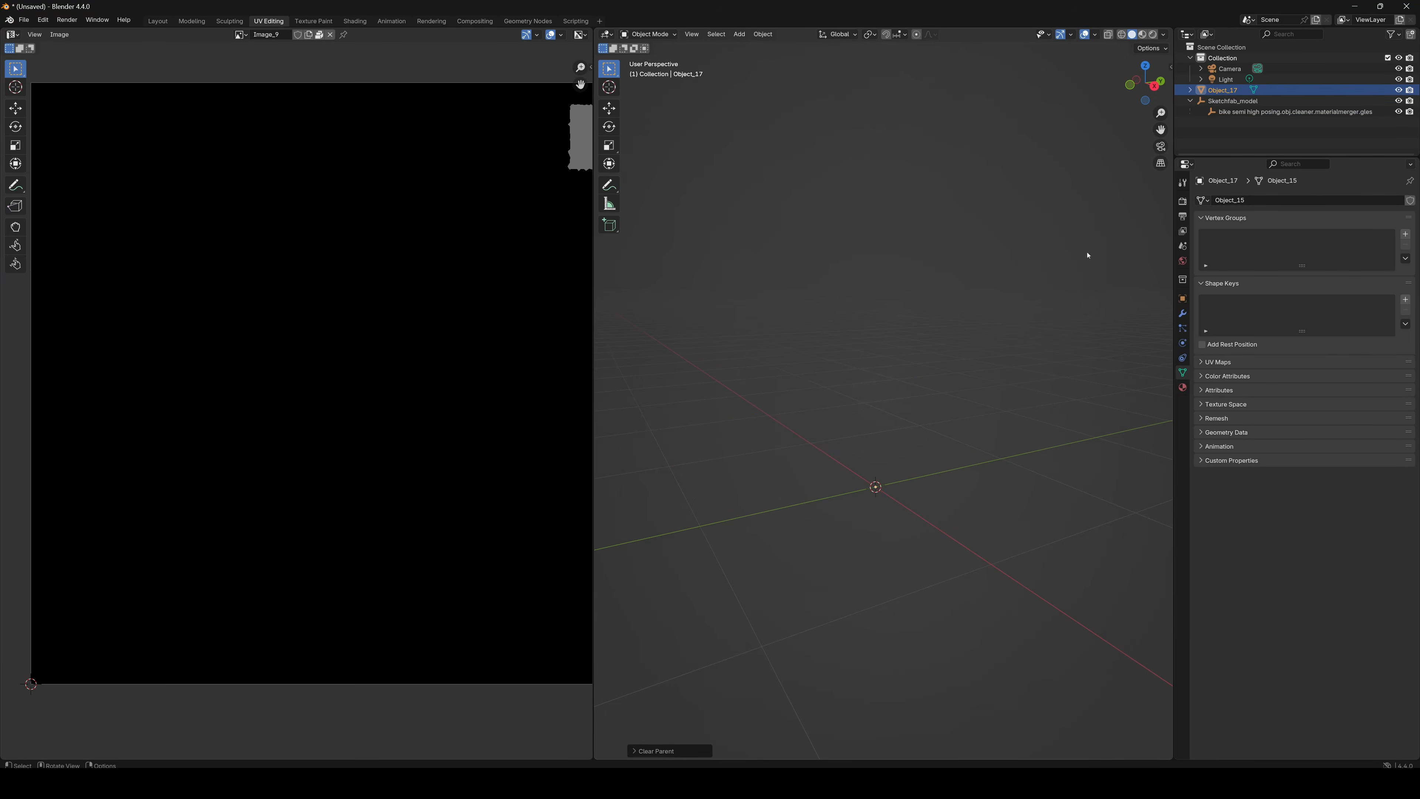
Delete the Sketchfab_model empty and the leftover bike empty beneath it from the scene.
click(1229, 101)
click(982, 189)
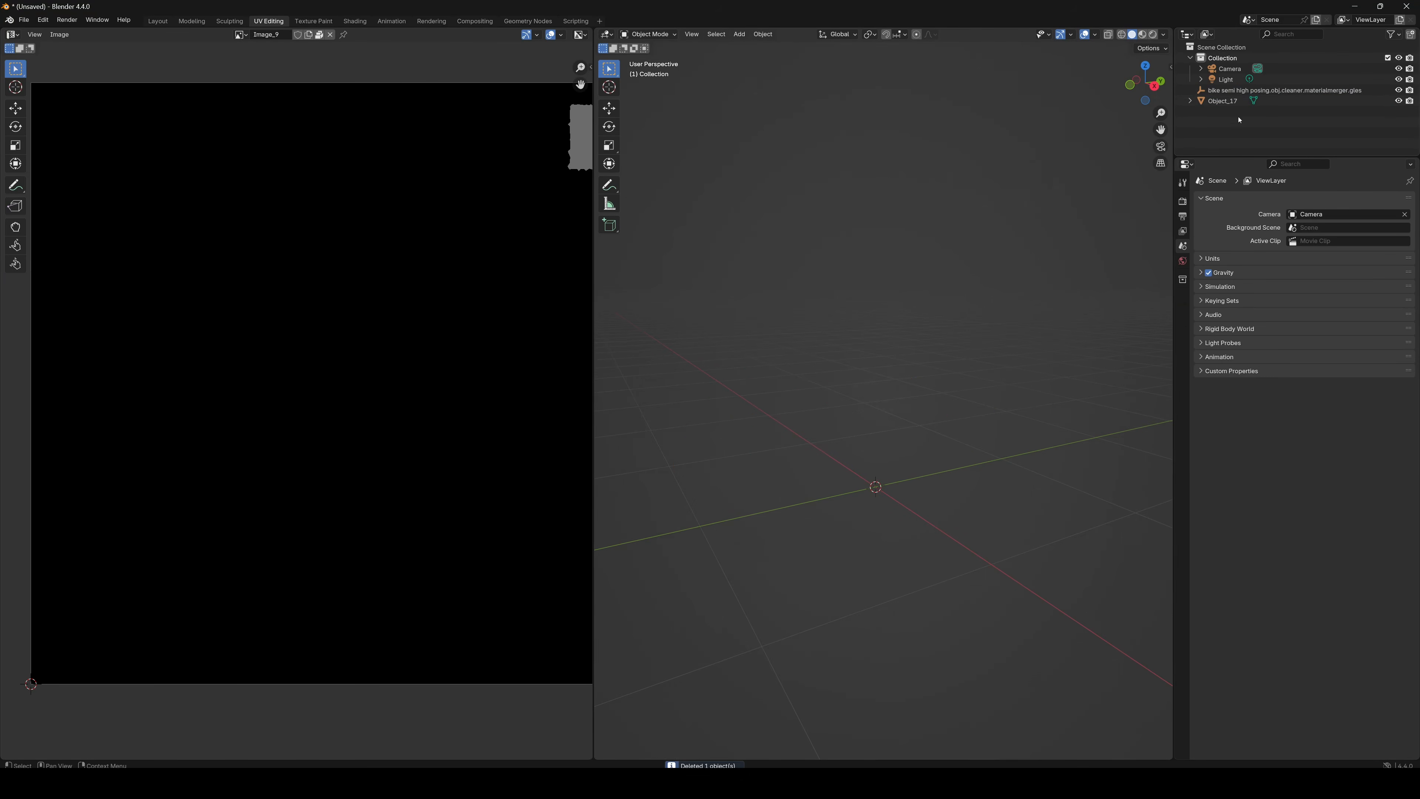
click(1253, 92)
key(Delete)
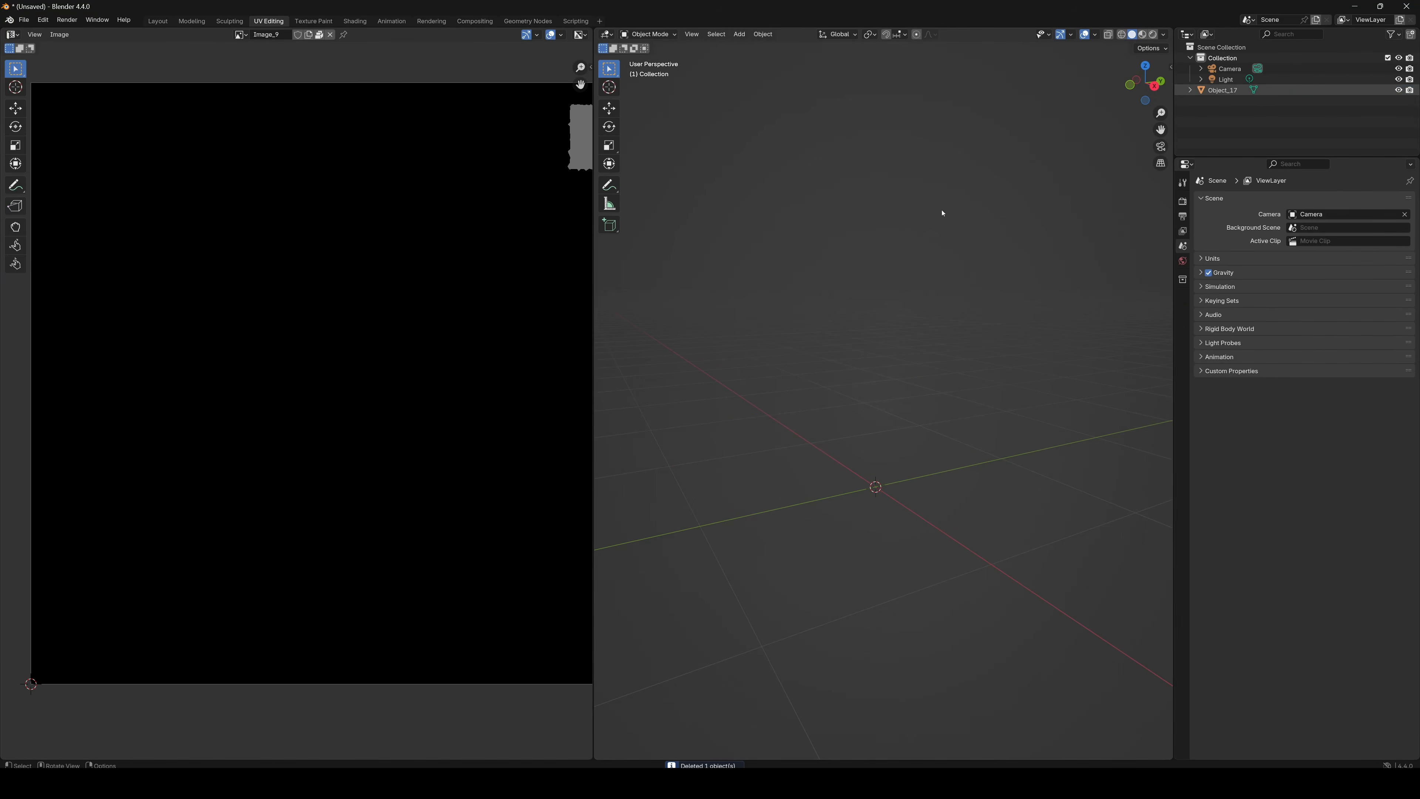
Select the joined motorcycle mesh and rotate it by 90 degrees so it stands upright on the grid.
click(1237, 92)
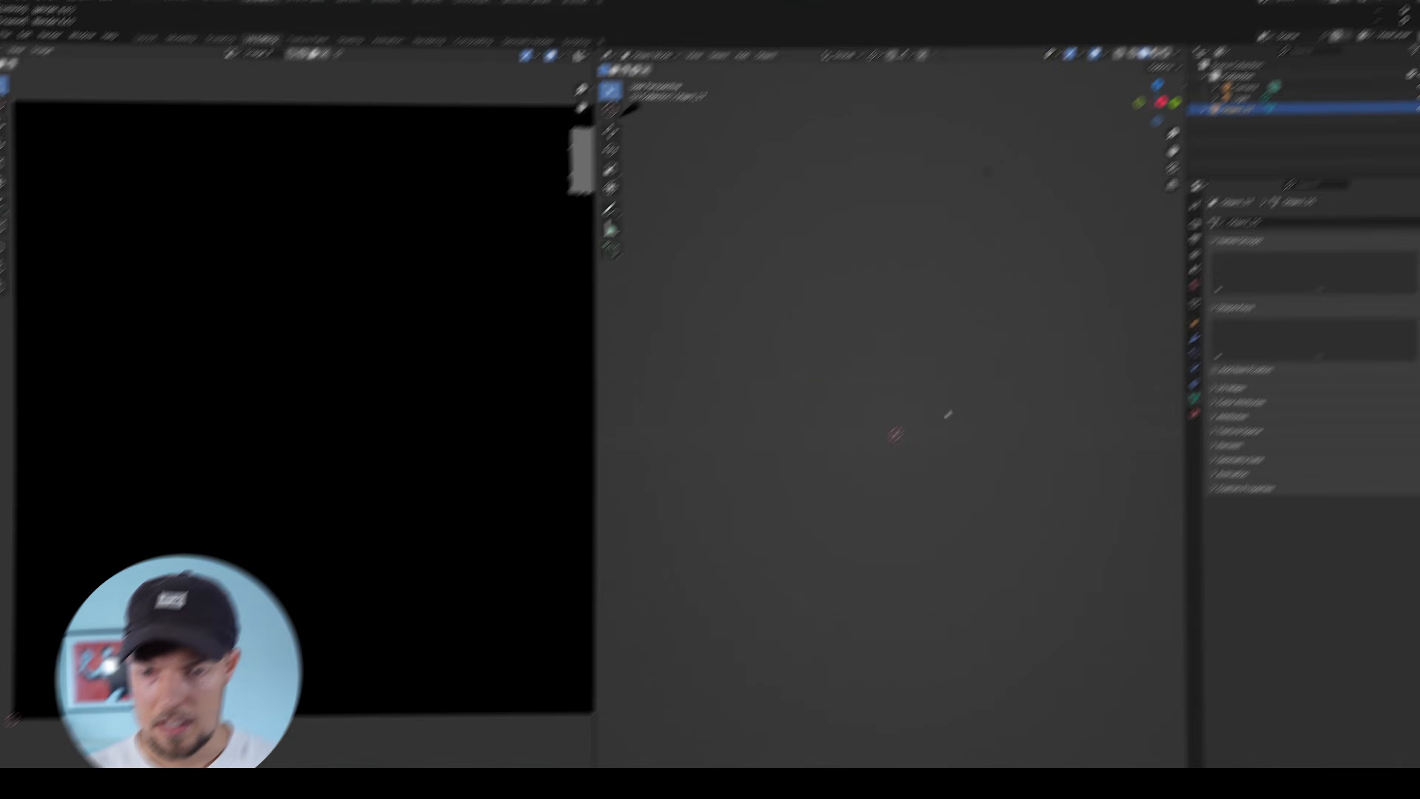
scroll(889, 403, down, 8)
key(r)
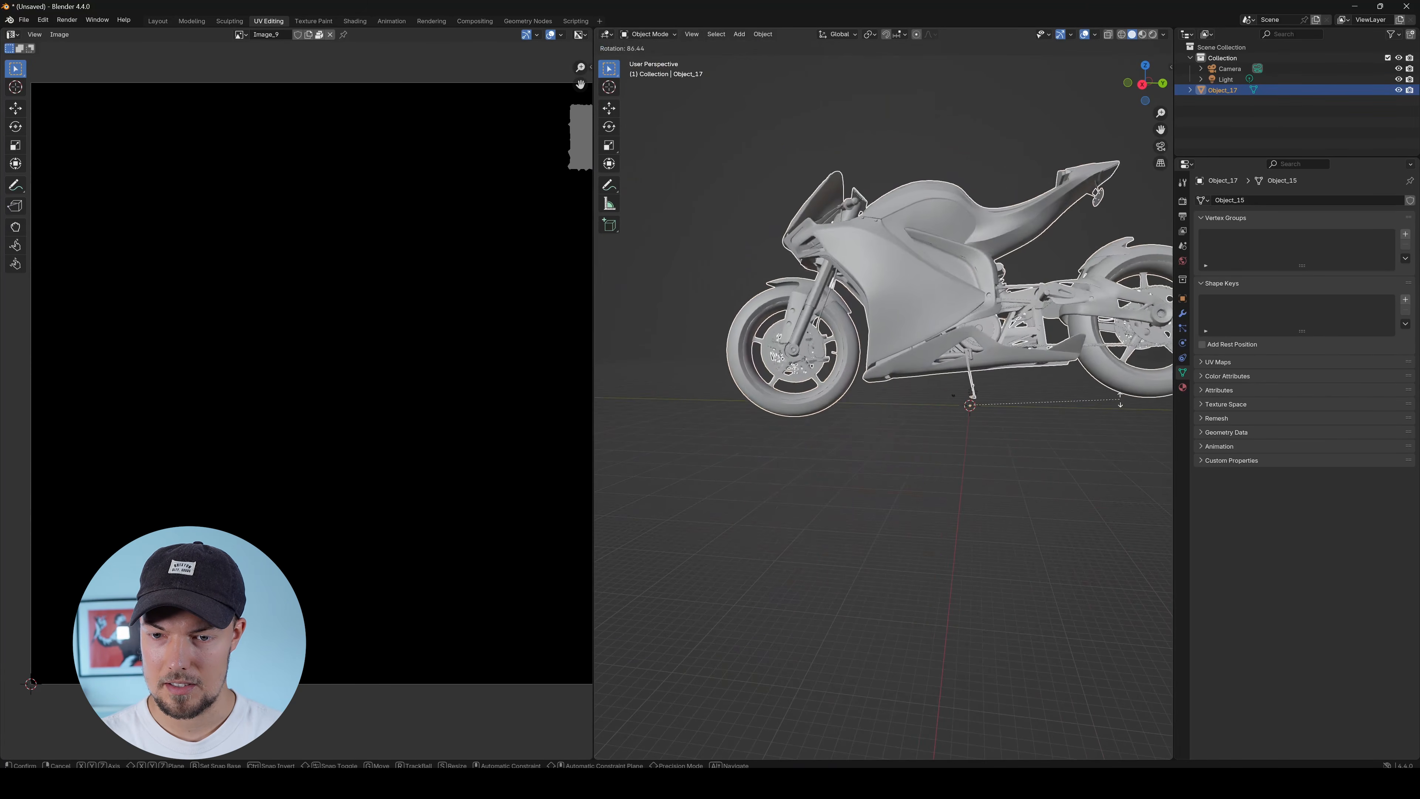
text(90)
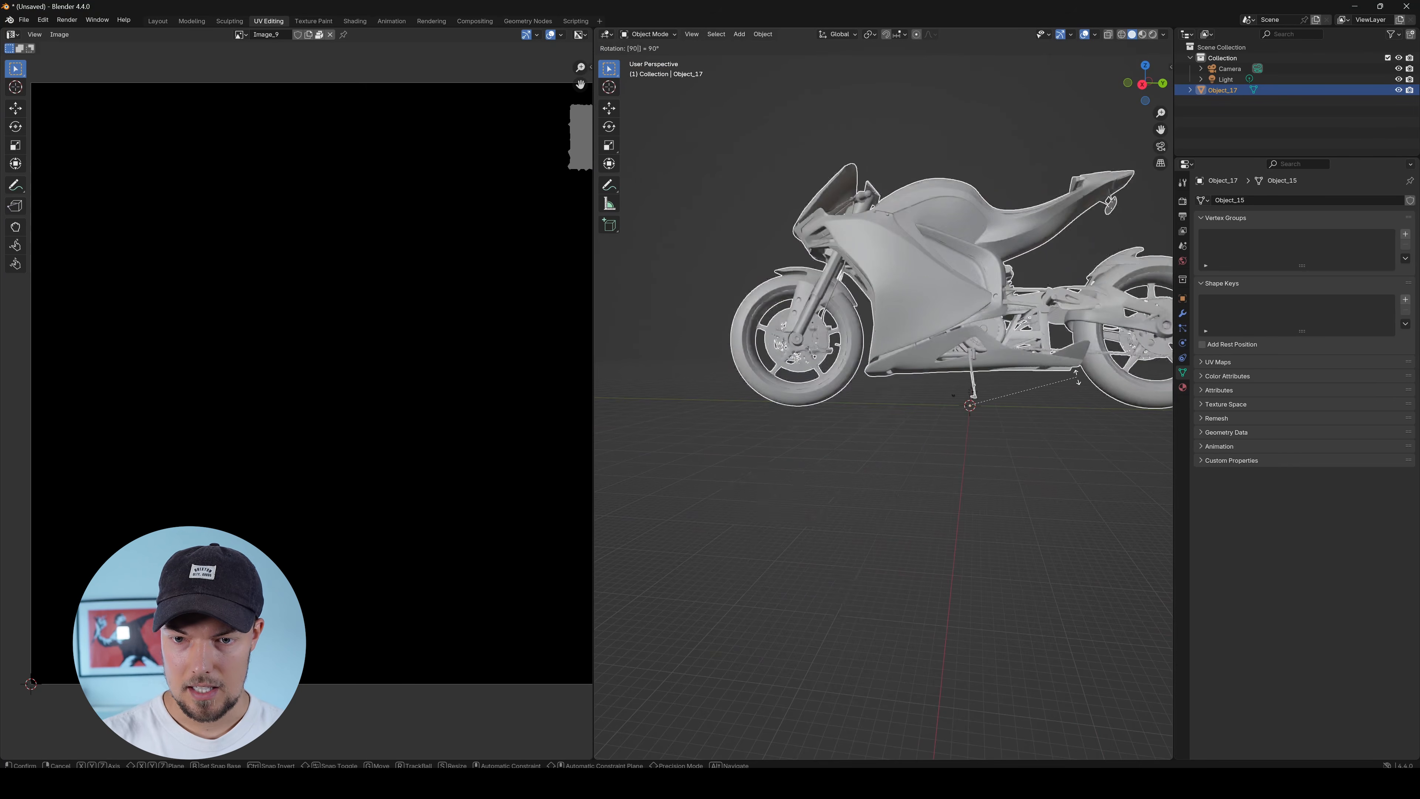
key(Return)
middle_drag(1073, 376, 1062, 349)
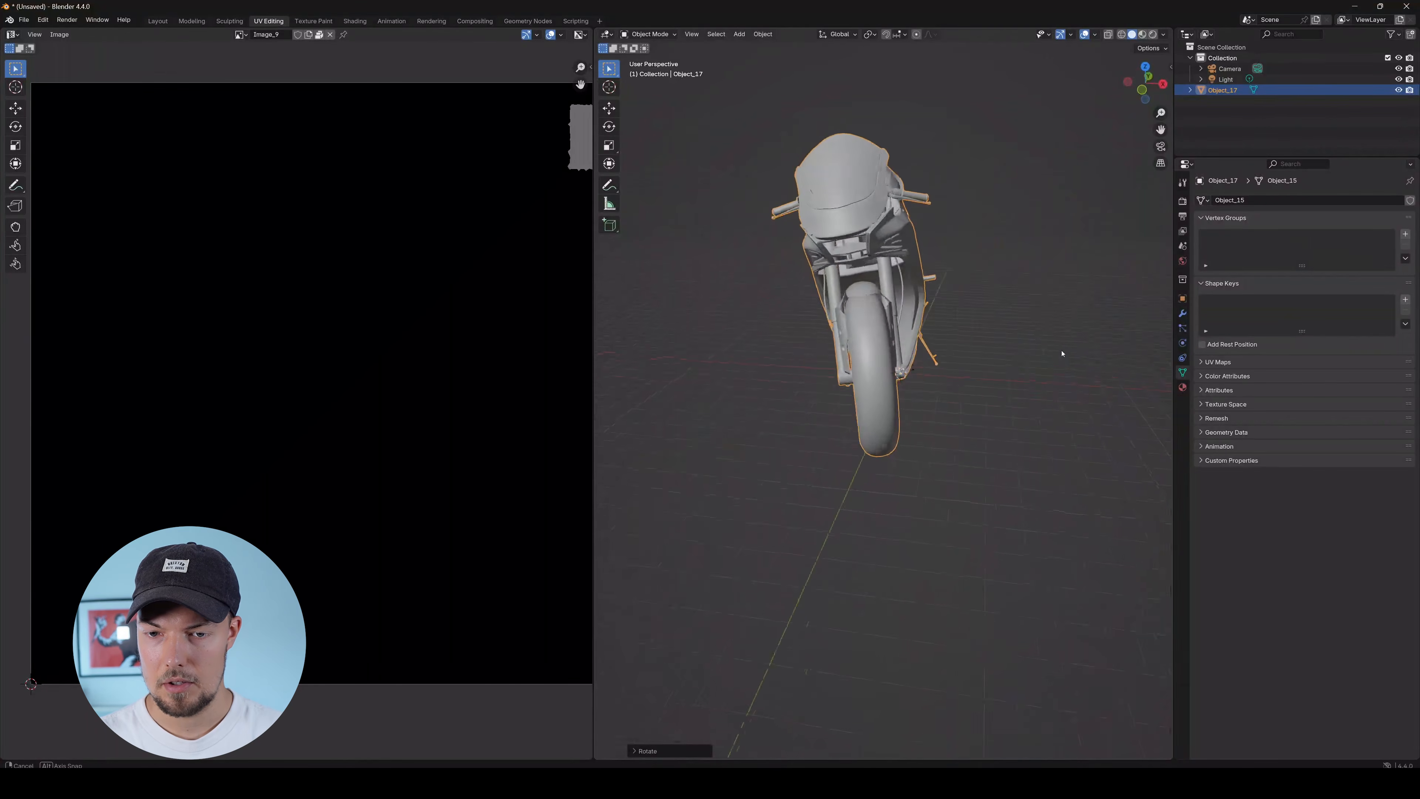
key(r)
middle_drag(961, 241, 785, 241)
Scale the upright motorcycle down uniformly about its origin.
key(s)
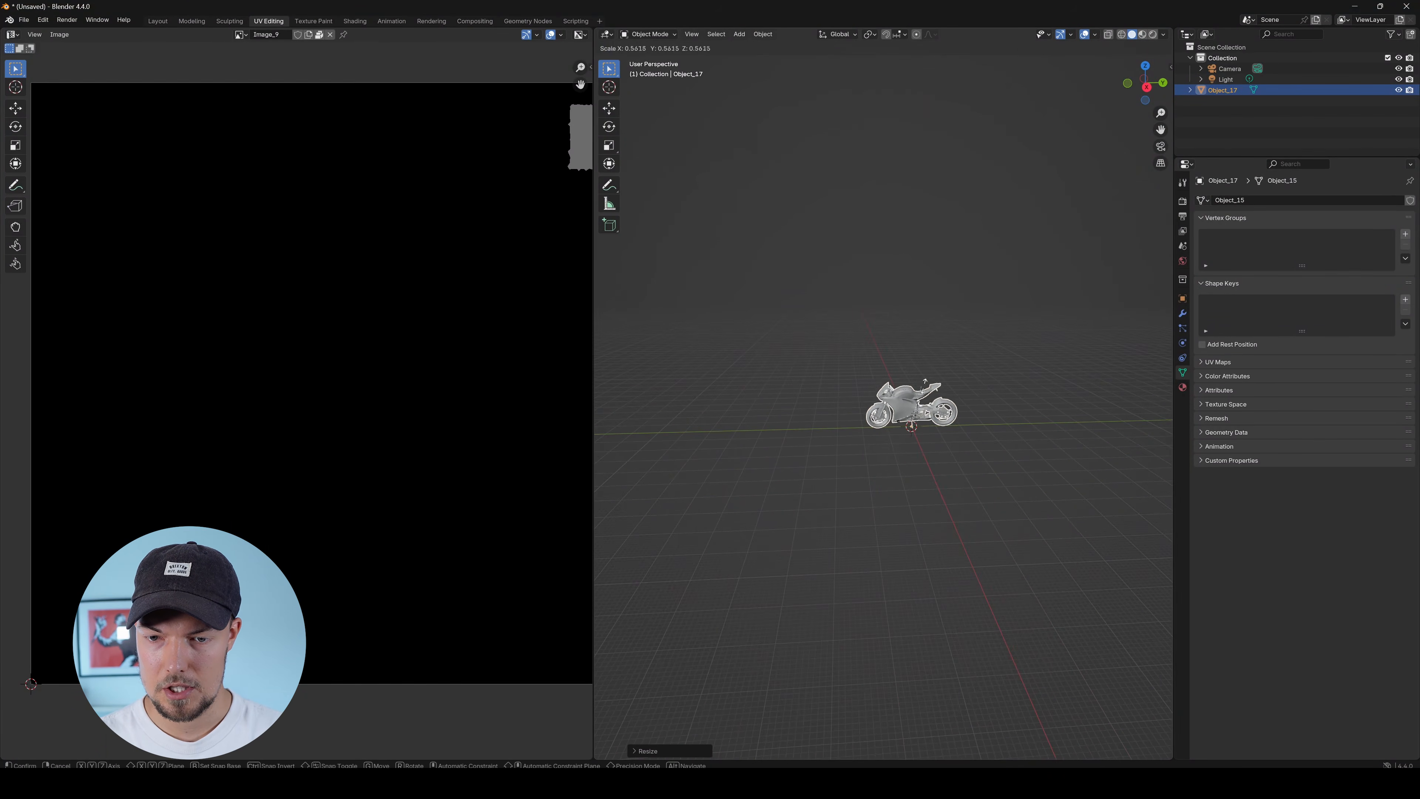
scroll(931, 400, up, 7)
middle_drag(907, 410, 901, 411)
mouse_move(925, 412)
middle_down()
mouse_move(959, 414)
mouse_move(885, 423)
mouse_move(950, 456)
middle_up()
scroll(917, 437, down, 2)
scroll(909, 430, up, 2)
In Edit Mode, select all the motorcycle's UVs and pack the islands using Exact Shape (Concave), scaling, rotation and a 0.001 margin.
key(Tab)
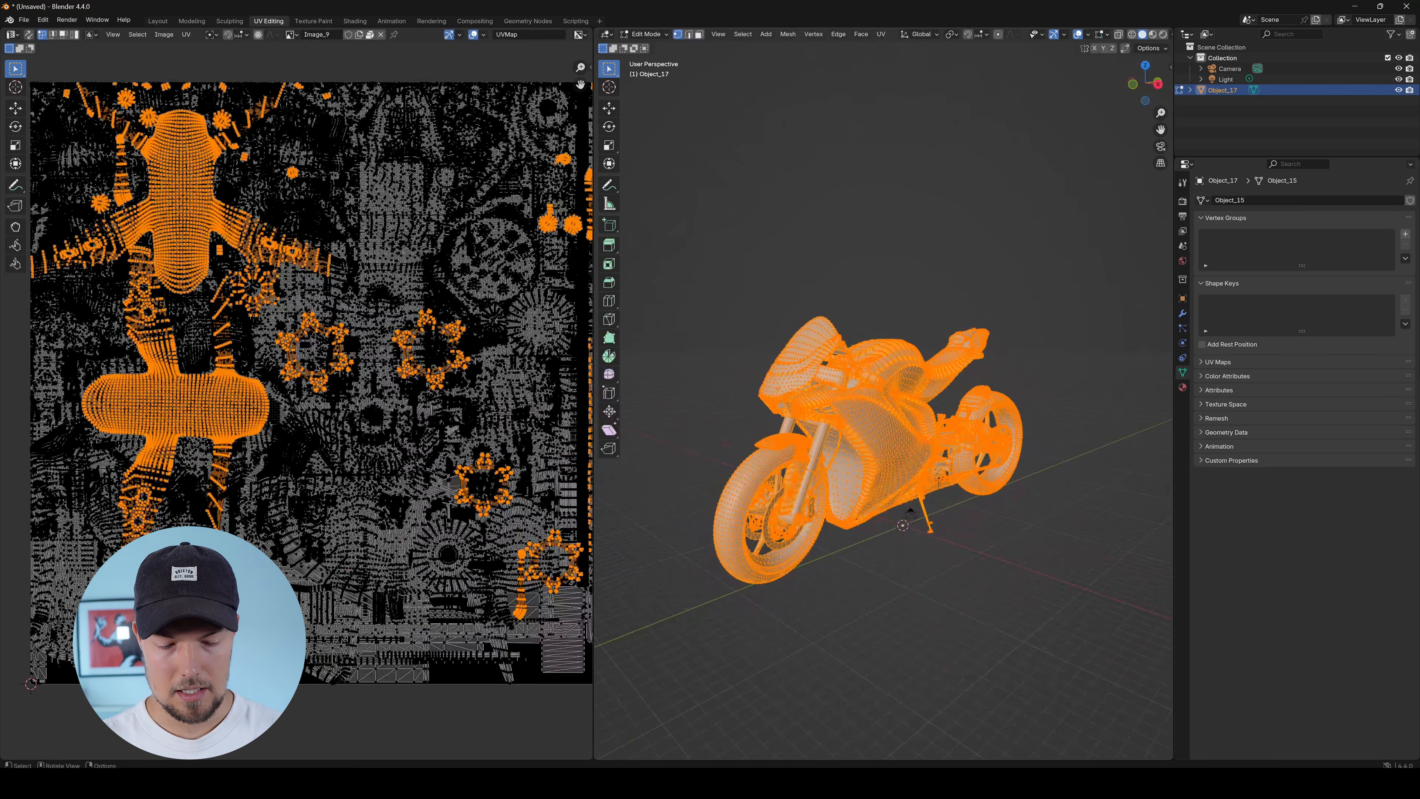
click(649, 34)
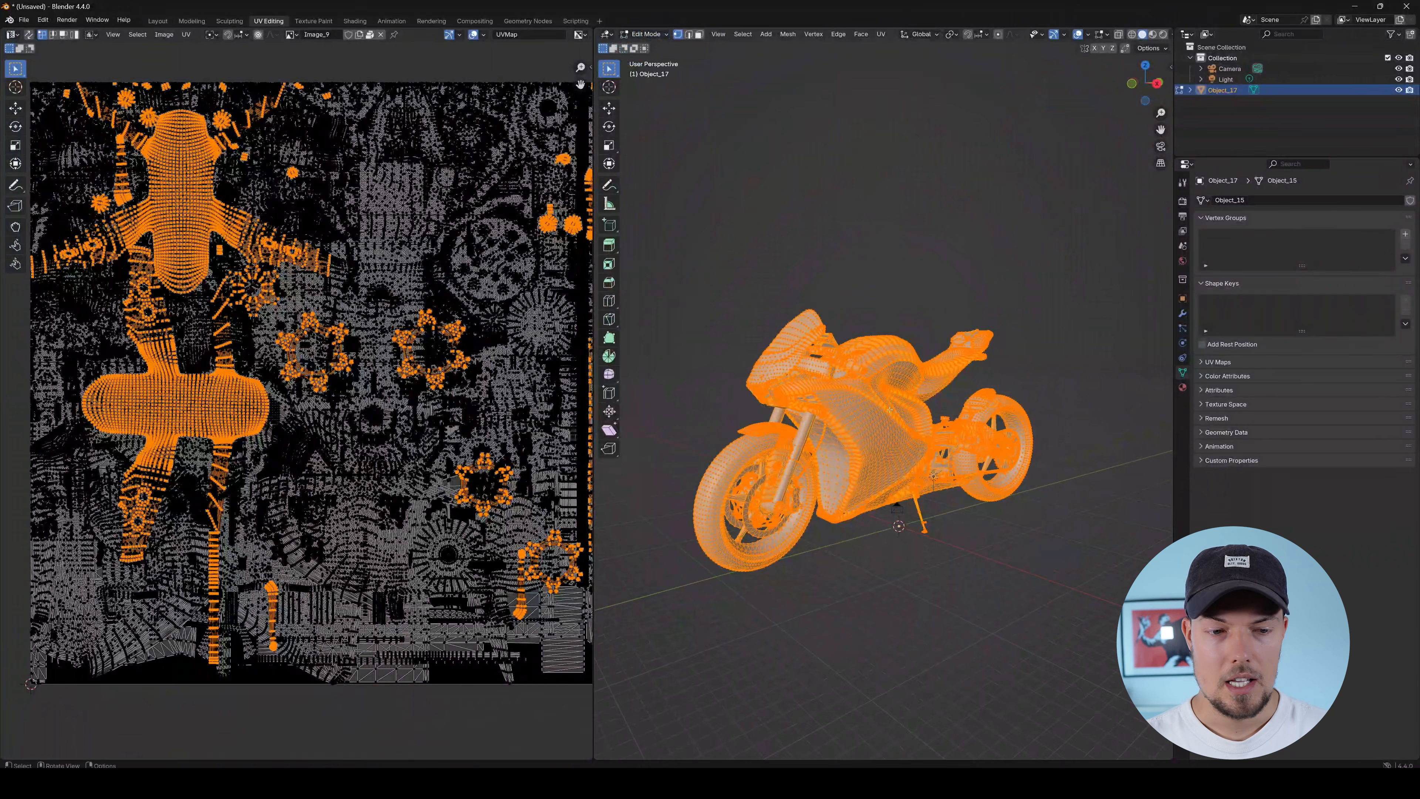
scroll(394, 430, down, 6)
scroll(399, 436, up, 4)
click(403, 647)
key(a)
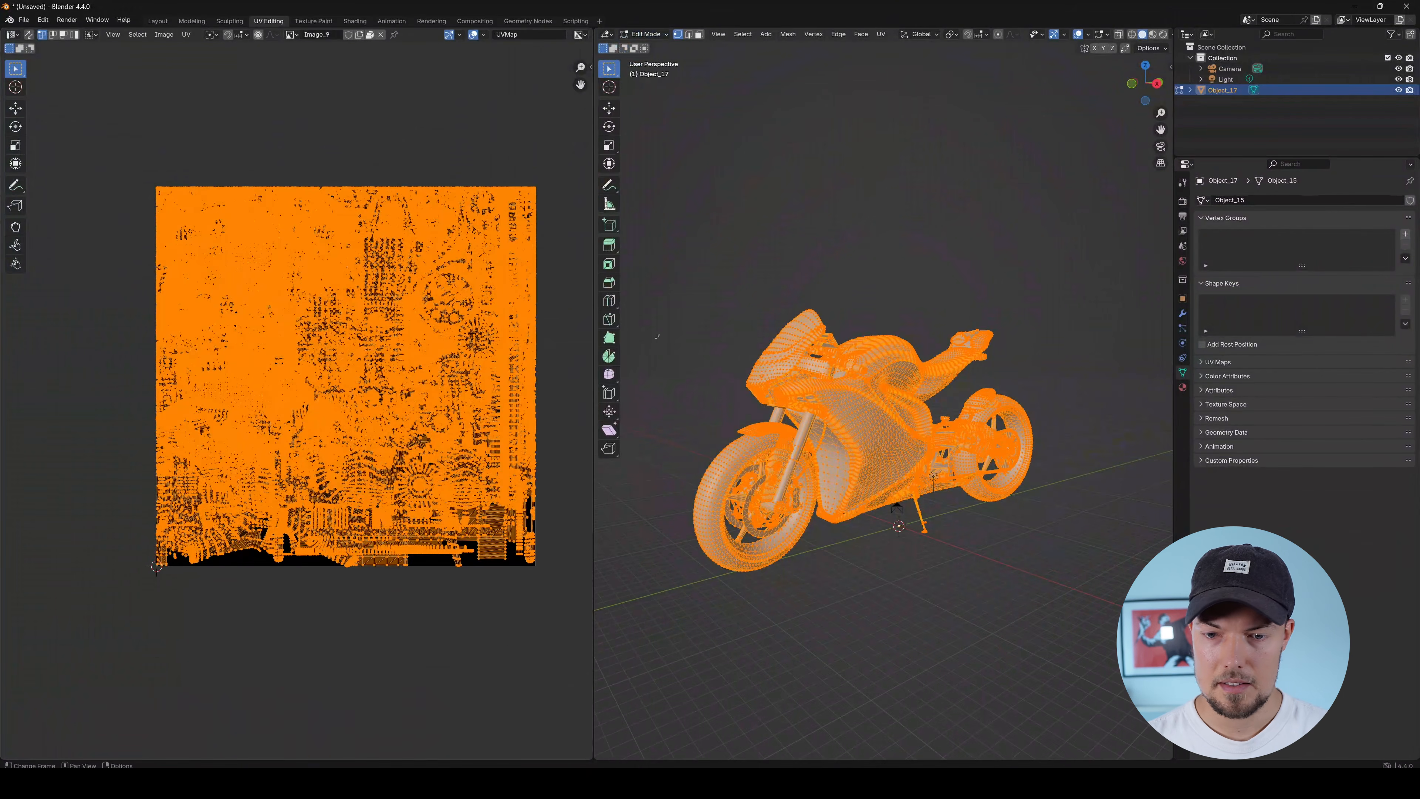
middle_drag(376, 448, 362, 459)
middle_drag(727, 437, 727, 441)
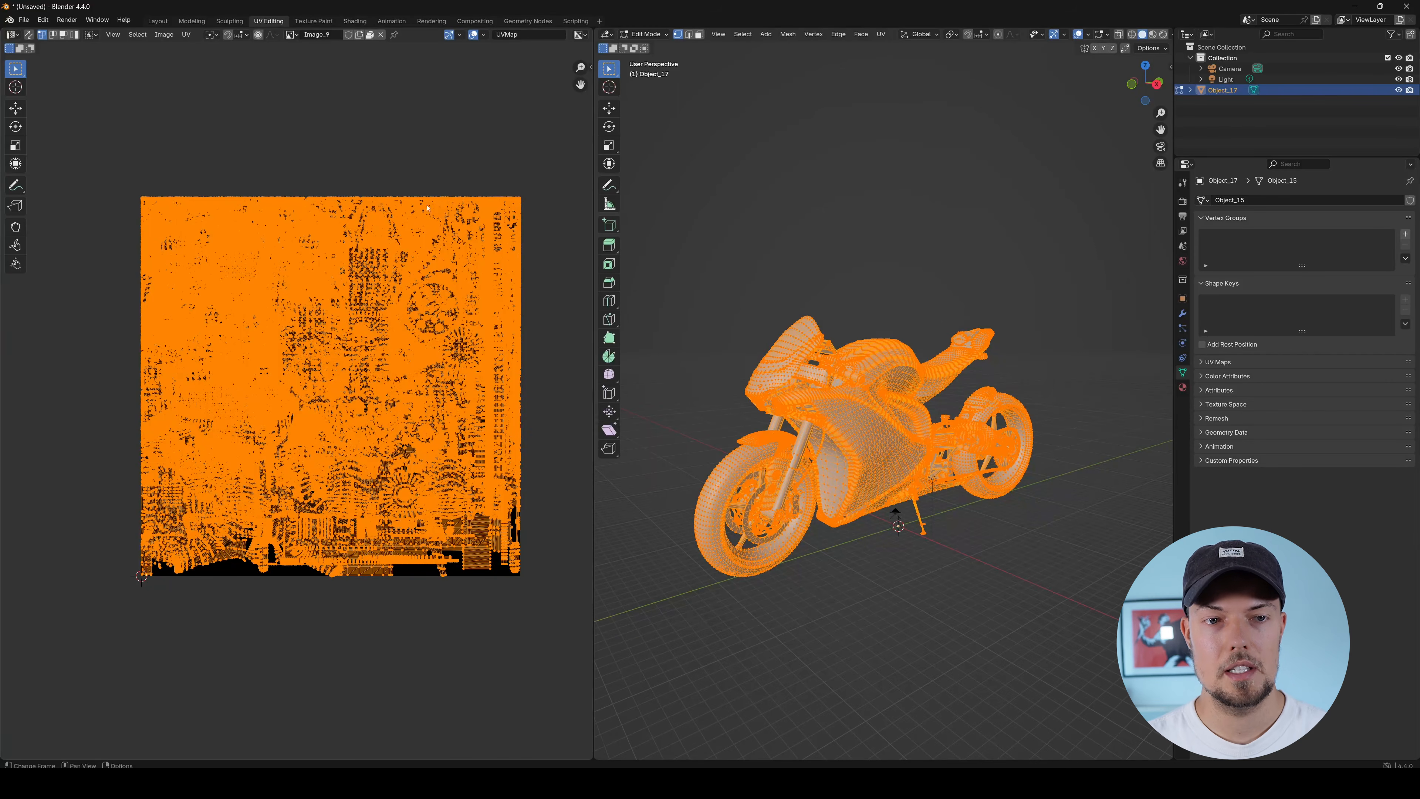
click(186, 35)
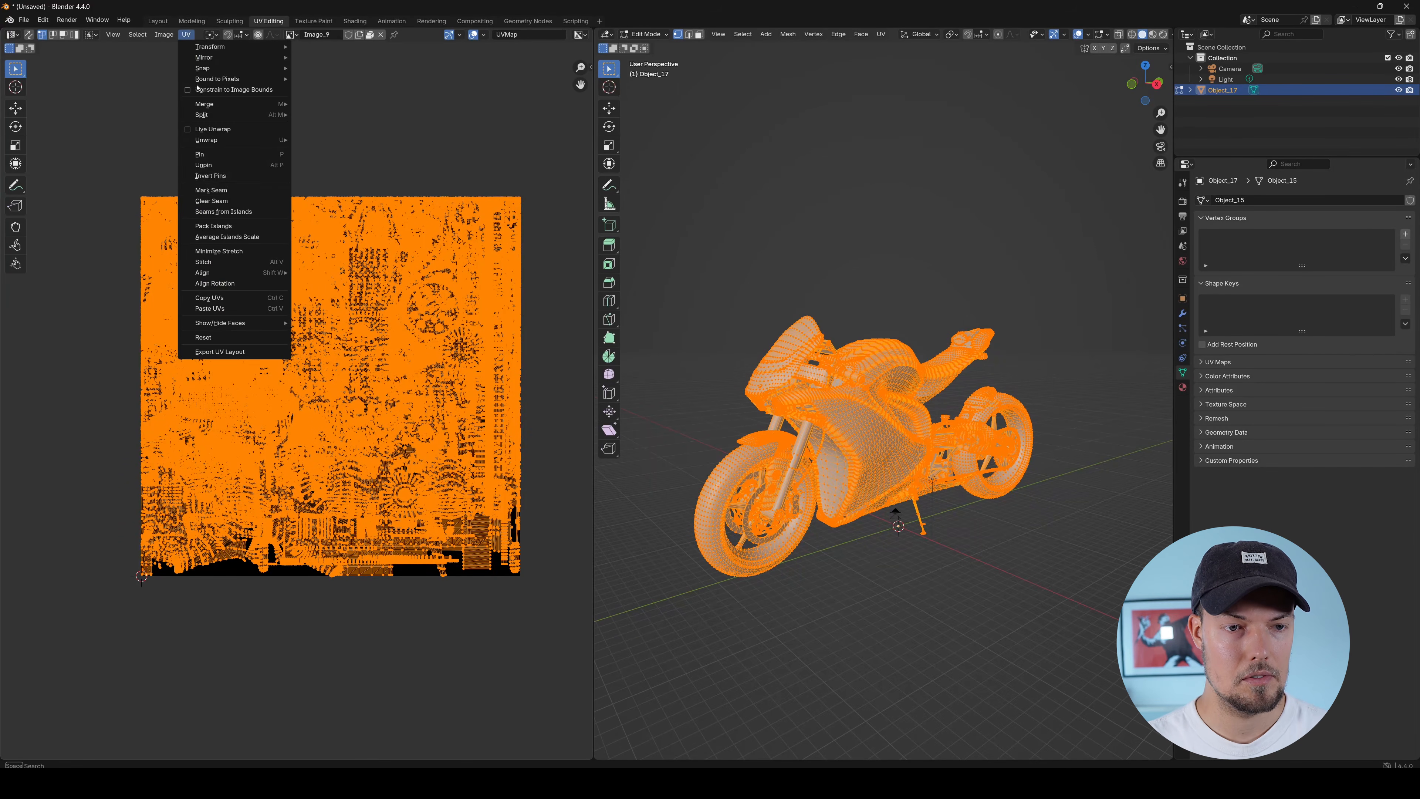
click(245, 227)
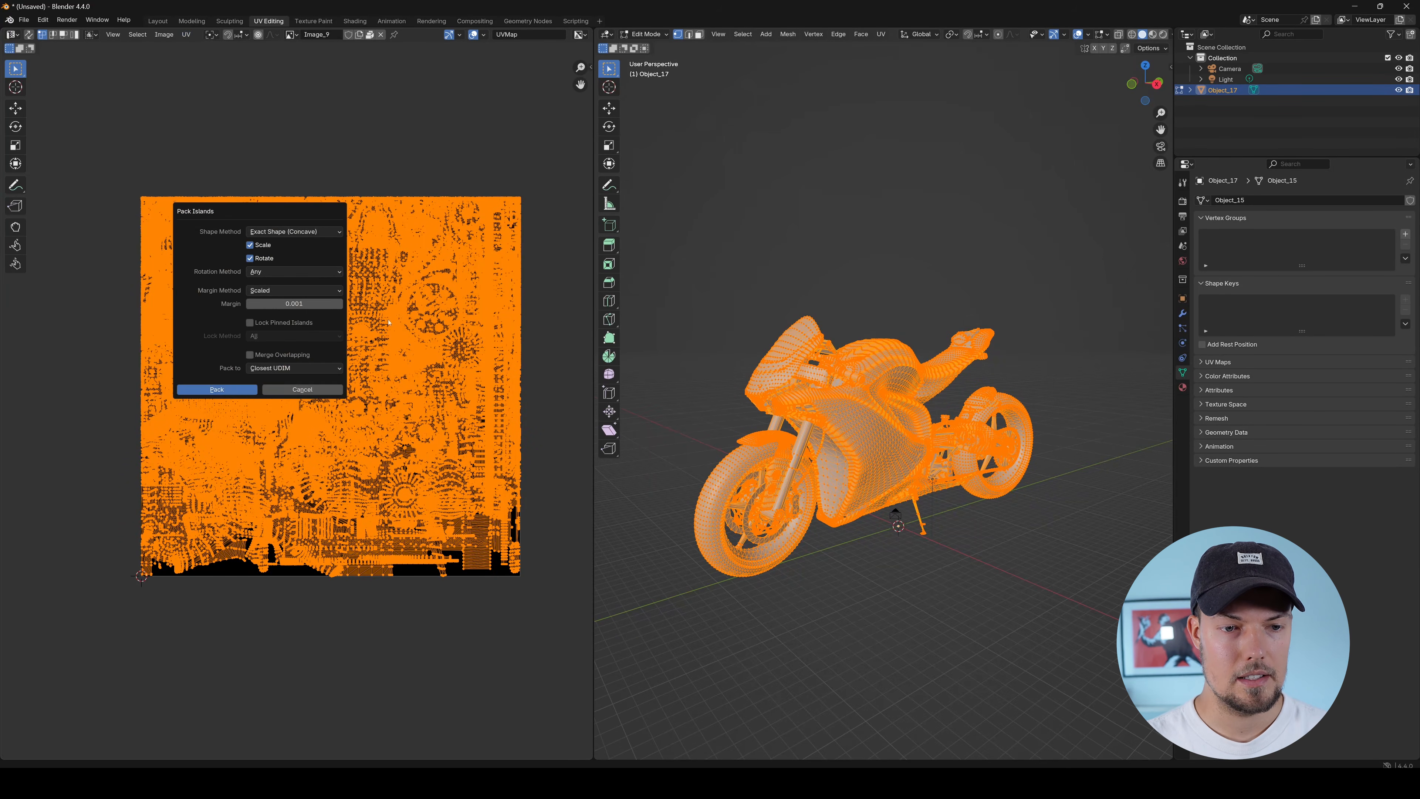
click(217, 390)
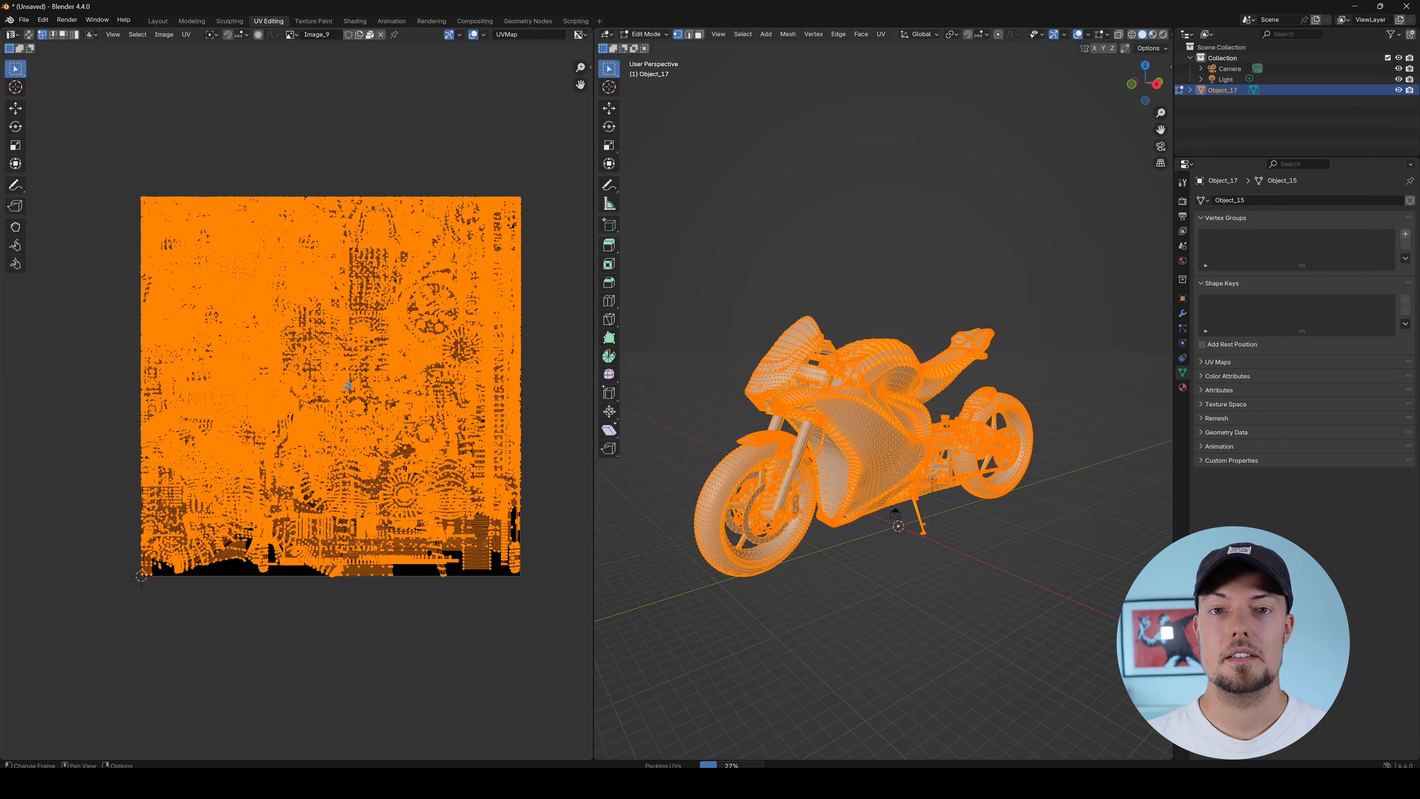
Examine the packed UV islands up close for overlaps and compare the layout with the motorcycle mesh.
scroll(348, 388, up, 3)
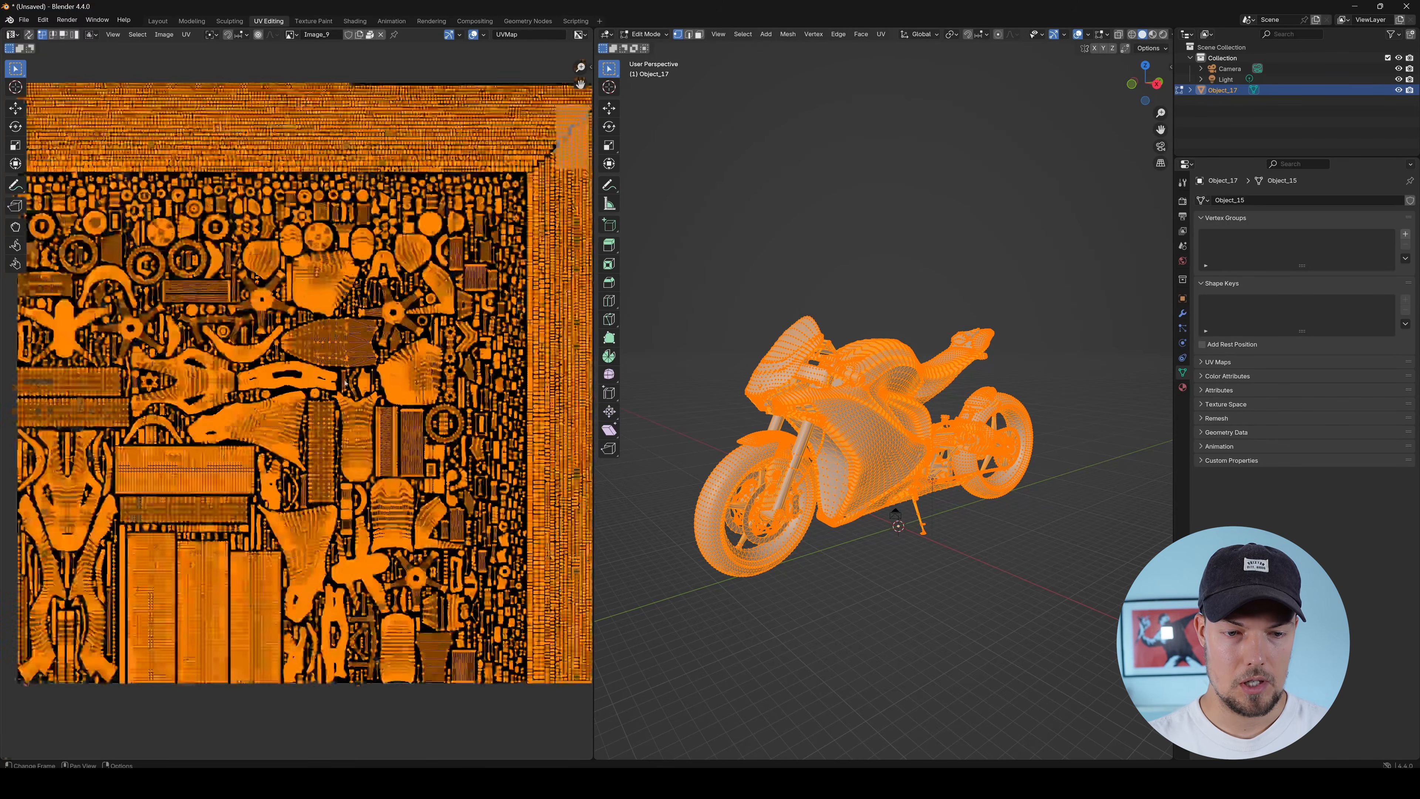
scroll(364, 394, down, 3)
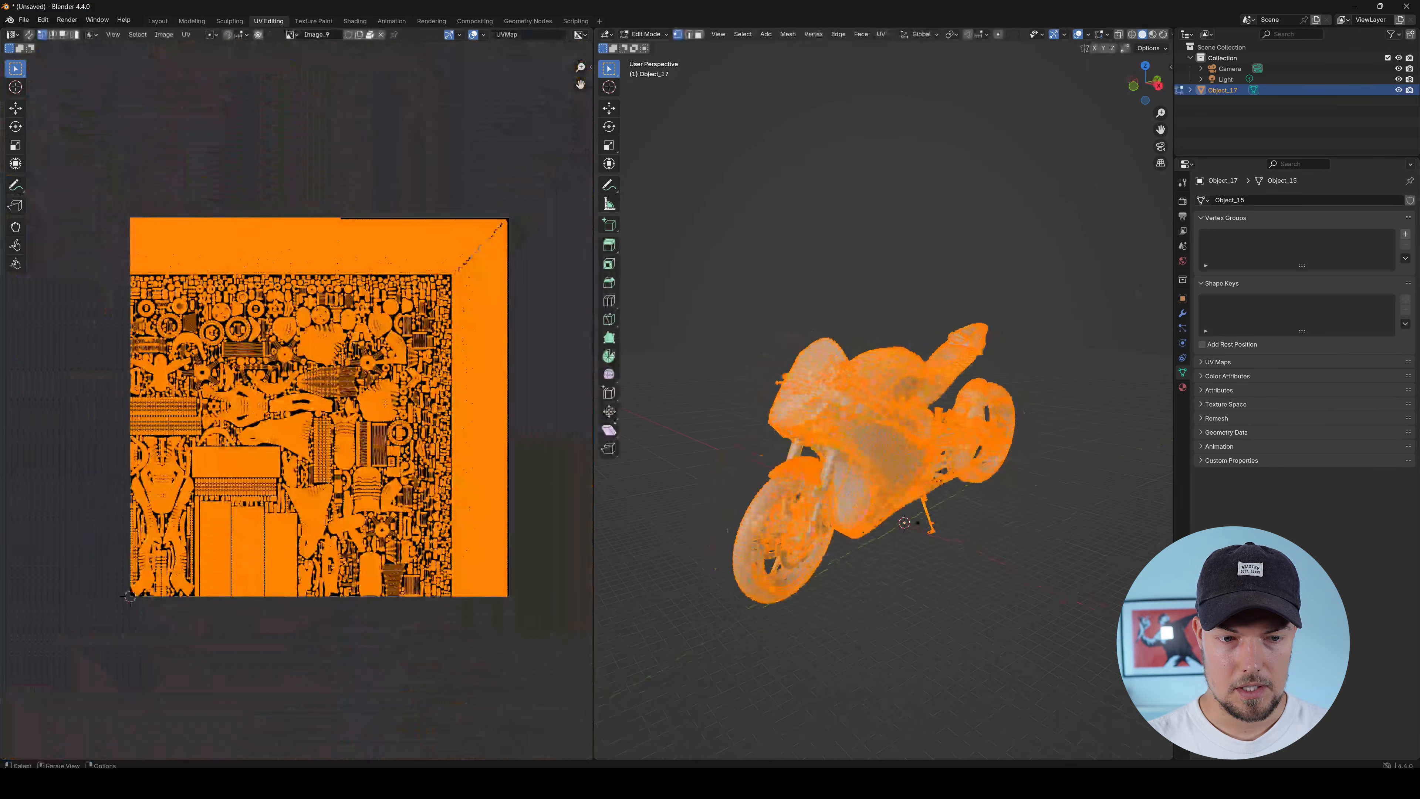
scroll(353, 371, up, 6)
scroll(353, 371, up, 4)
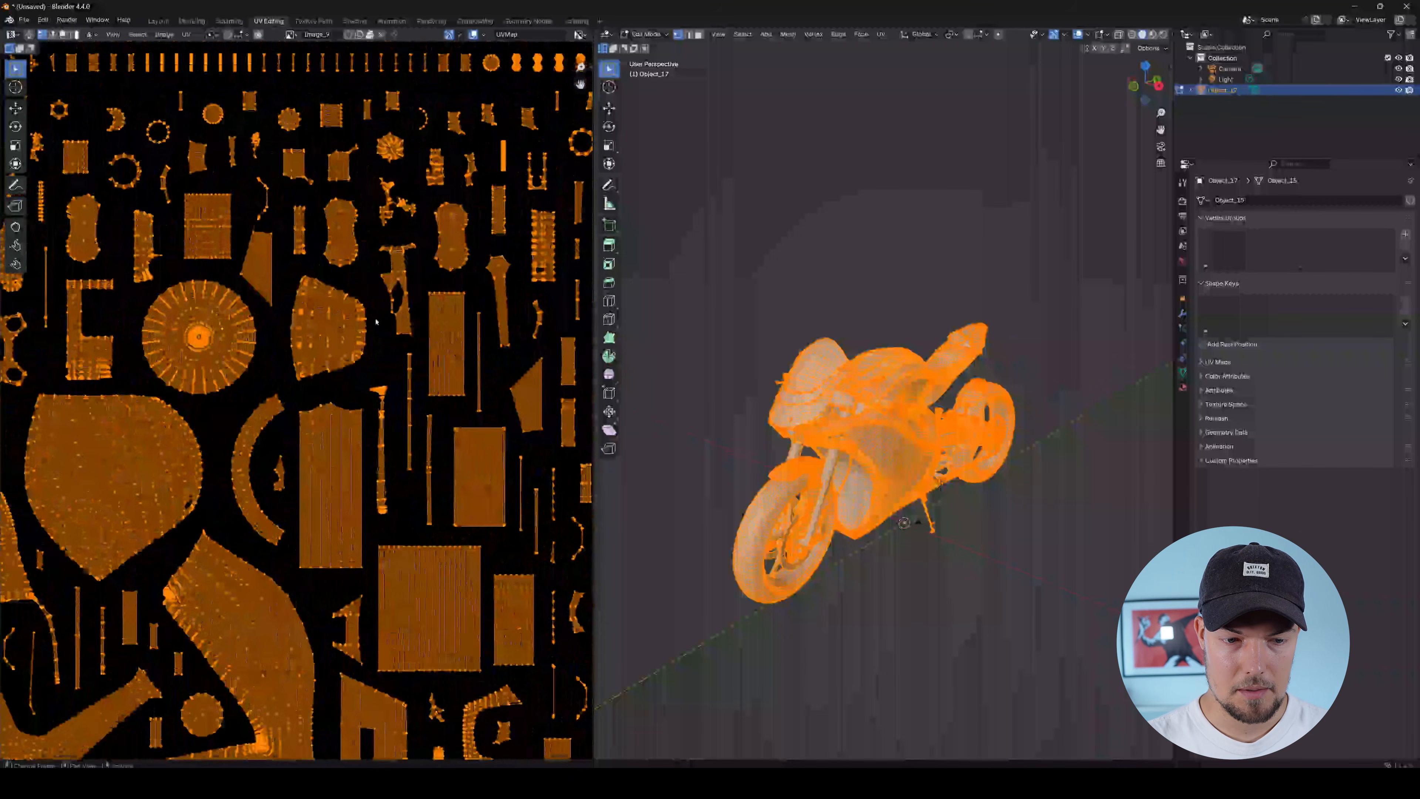
scroll(338, 411, down, 8)
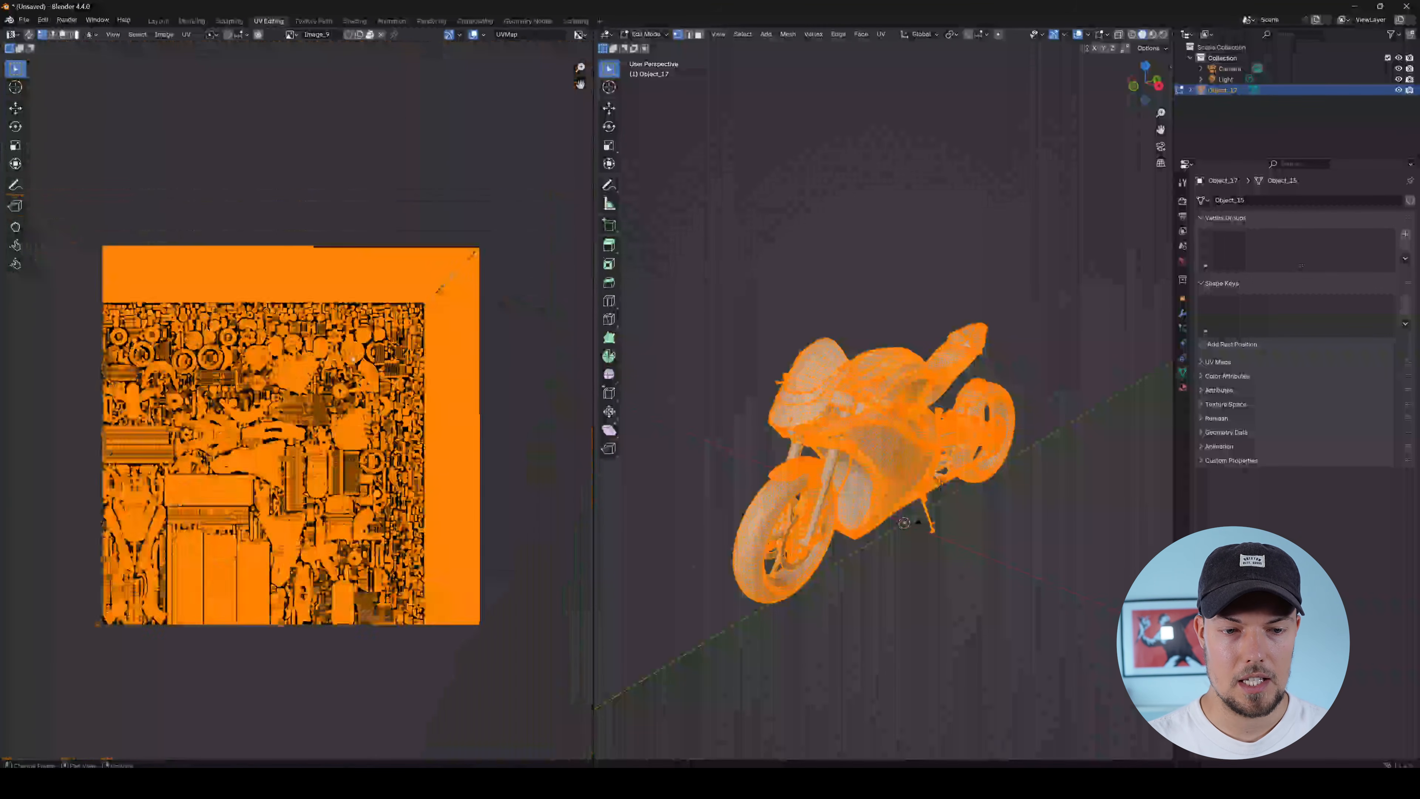
middle_drag(942, 489, 944, 475)
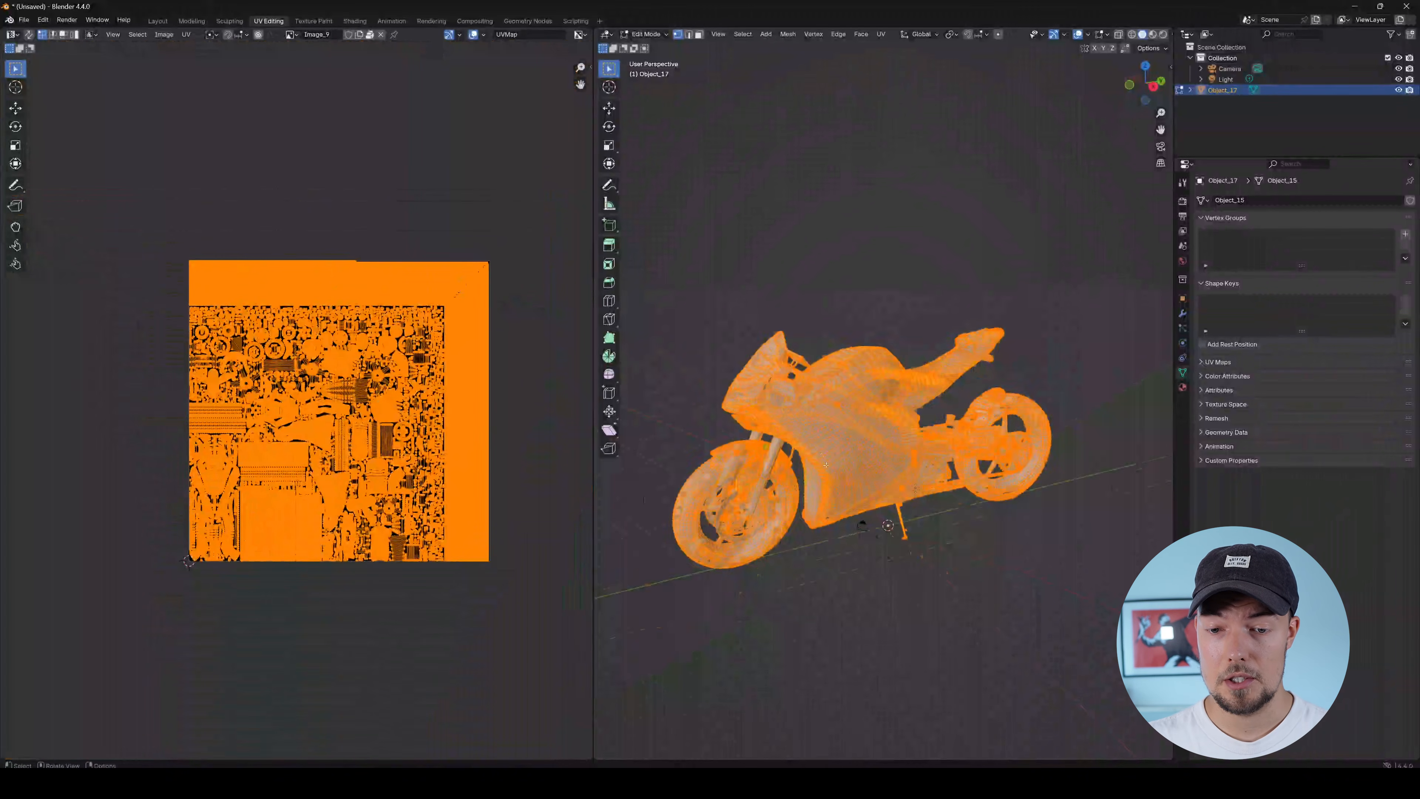
scroll(944, 475, up, 3)
scroll(946, 464, down, 3)
middle_drag(884, 491, 956, 454)
Return to Object Mode and export the motorcycle as a new glTF Binary (.glb) file in the stableProjectorz folder.
key(Tab)
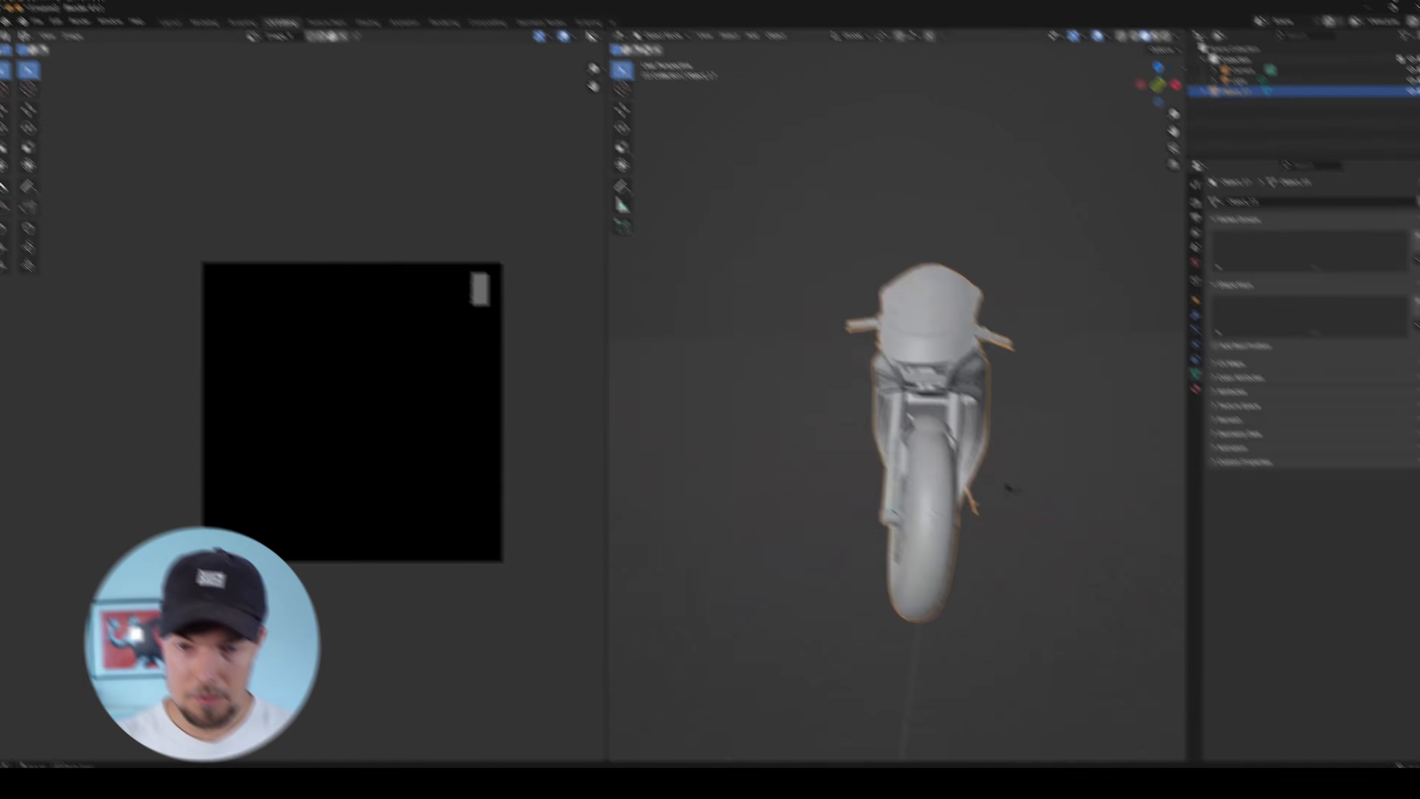
middle_drag(911, 418, 875, 420)
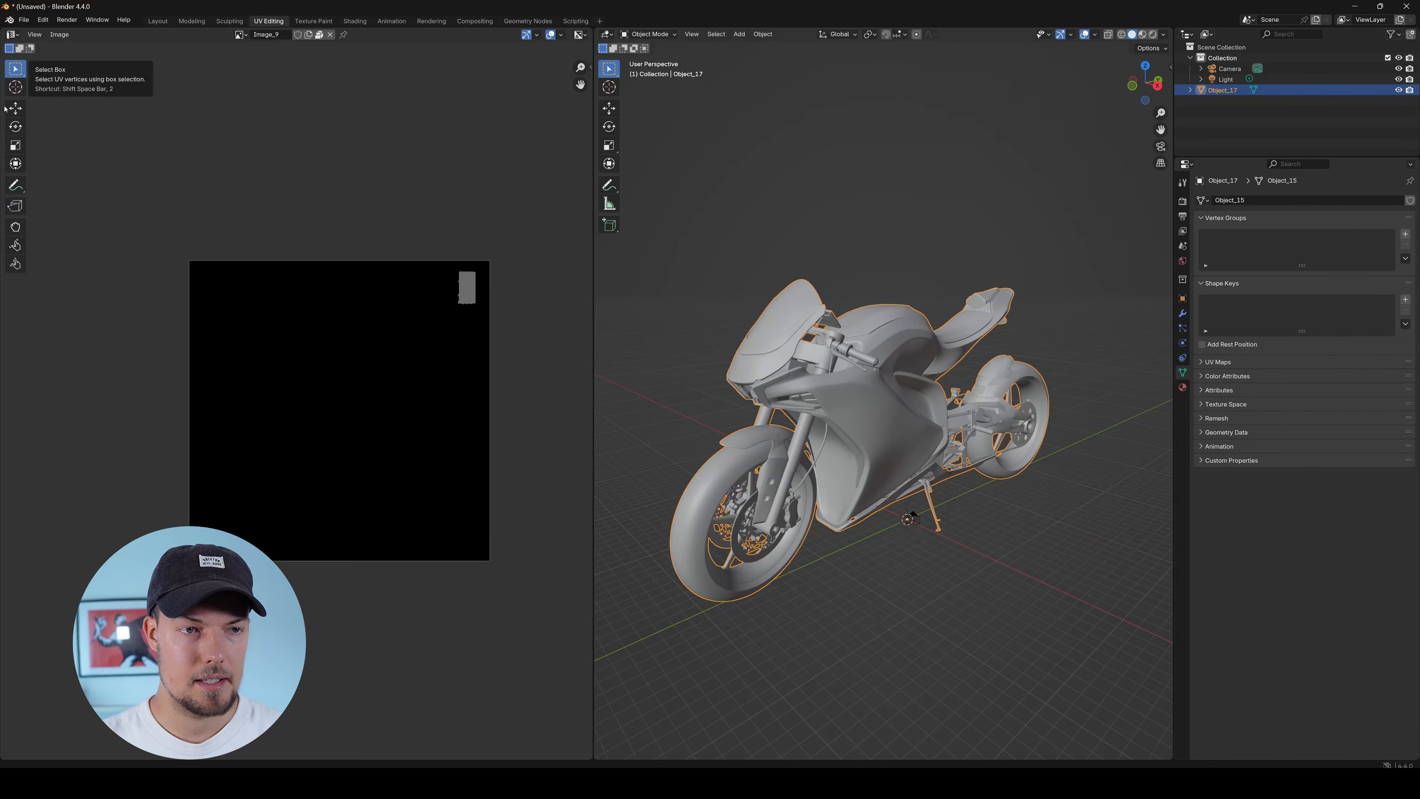
click(24, 19)
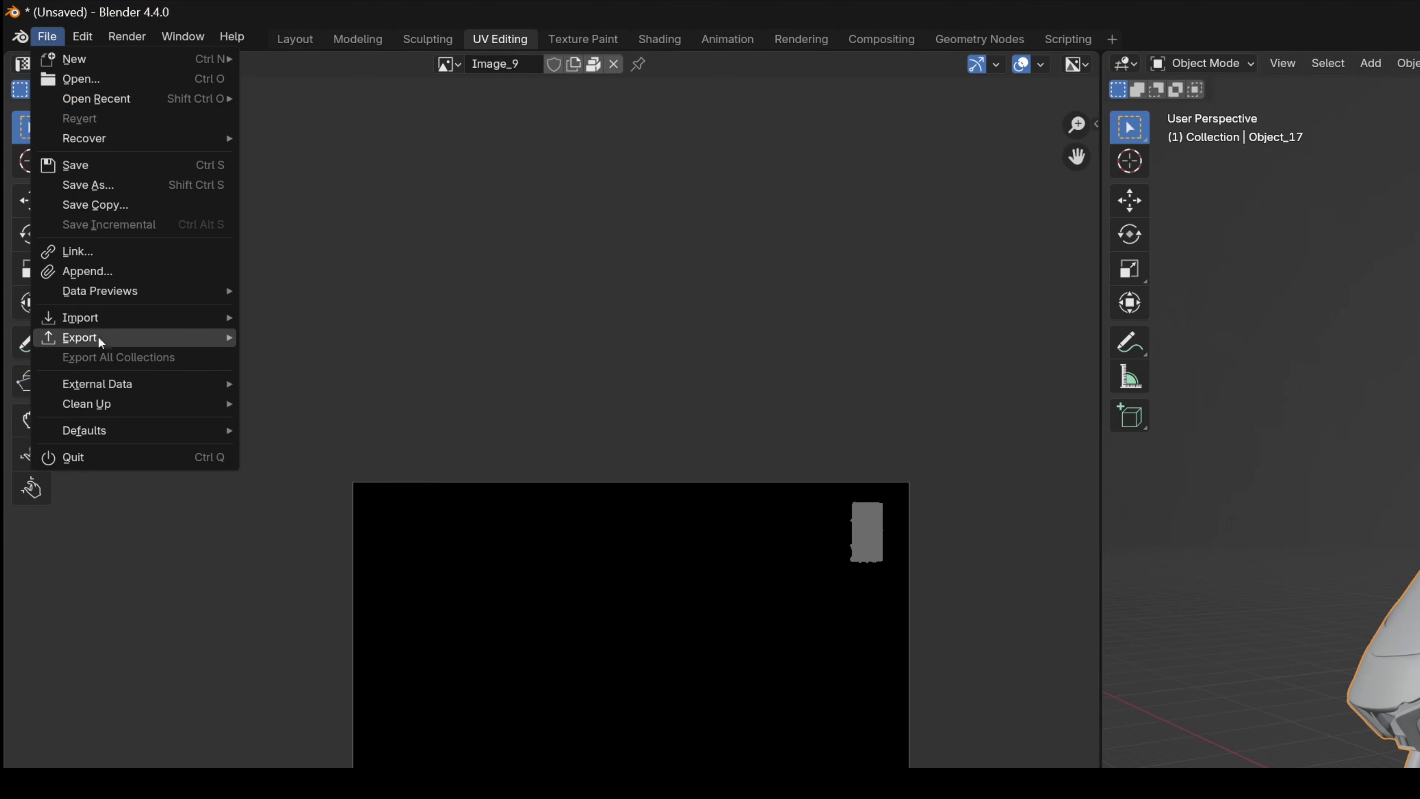
mouse_move(134, 338)
click(321, 536)
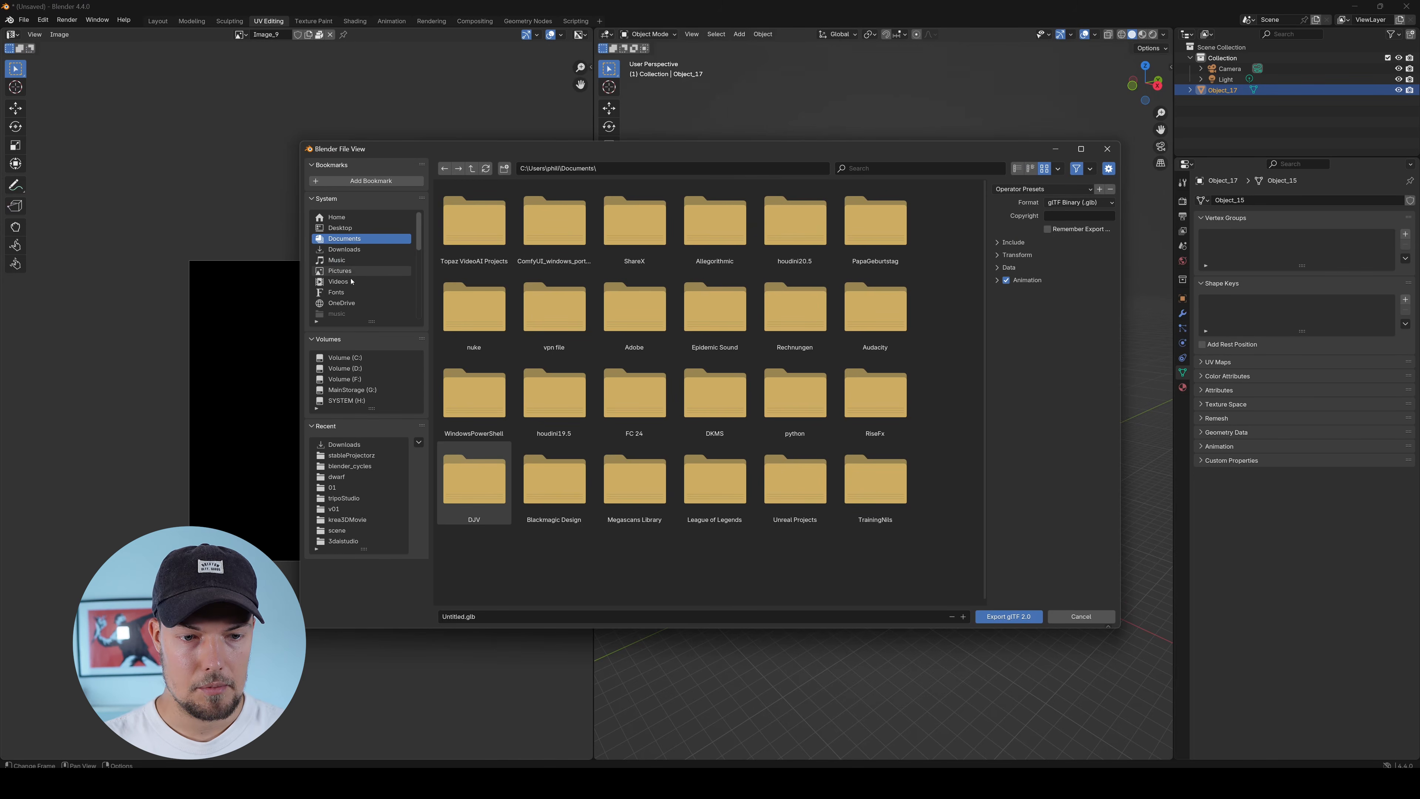
scroll(352, 281, down, 3)
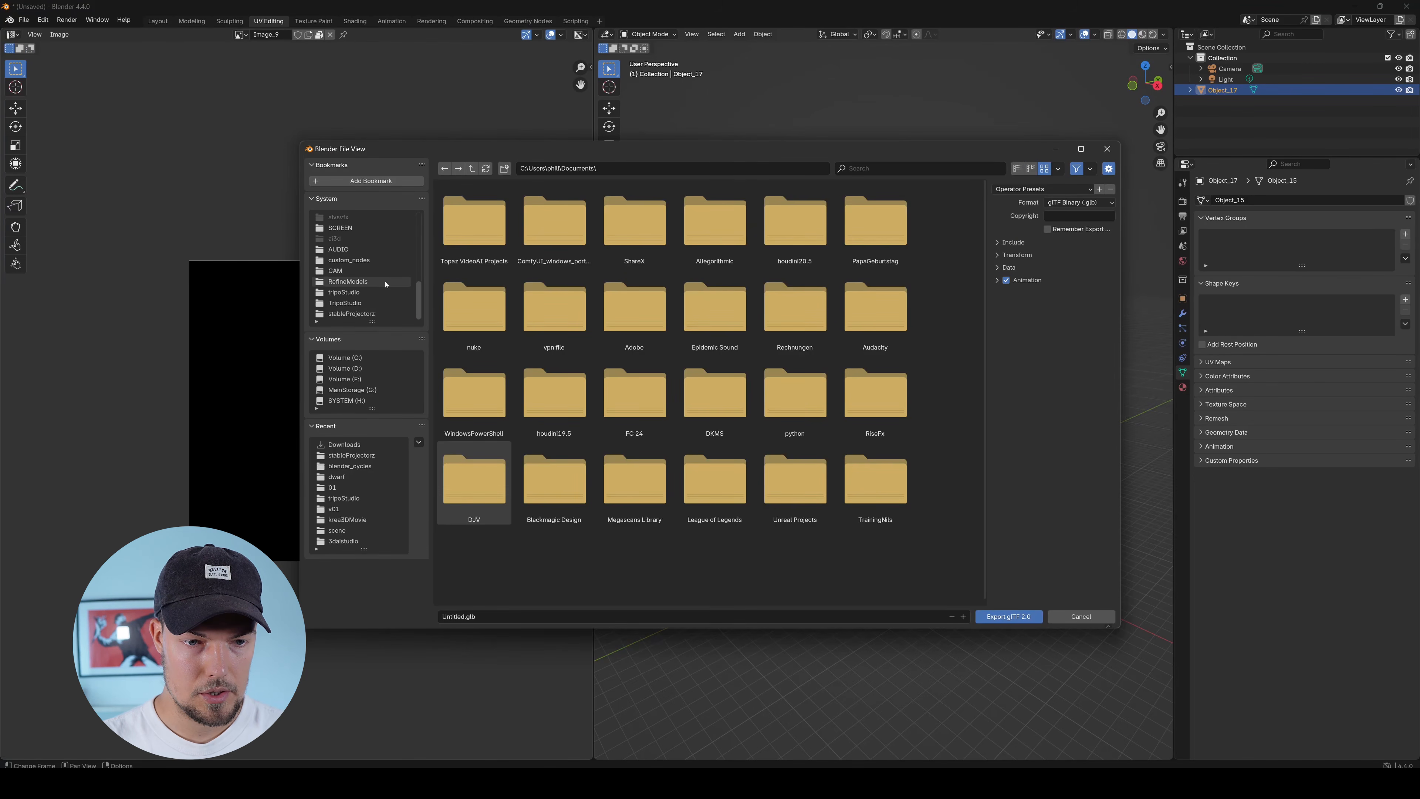
click(392, 314)
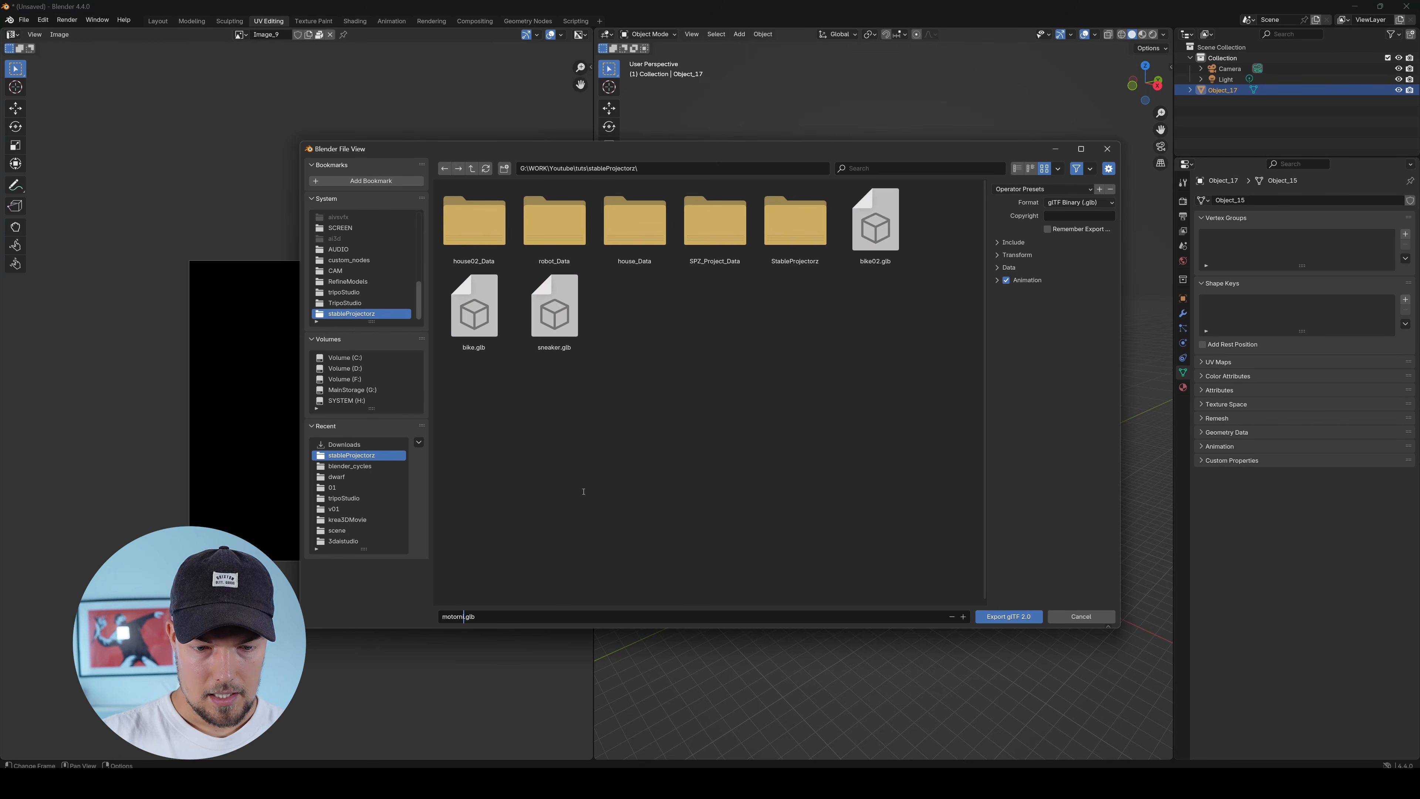
key(Return)
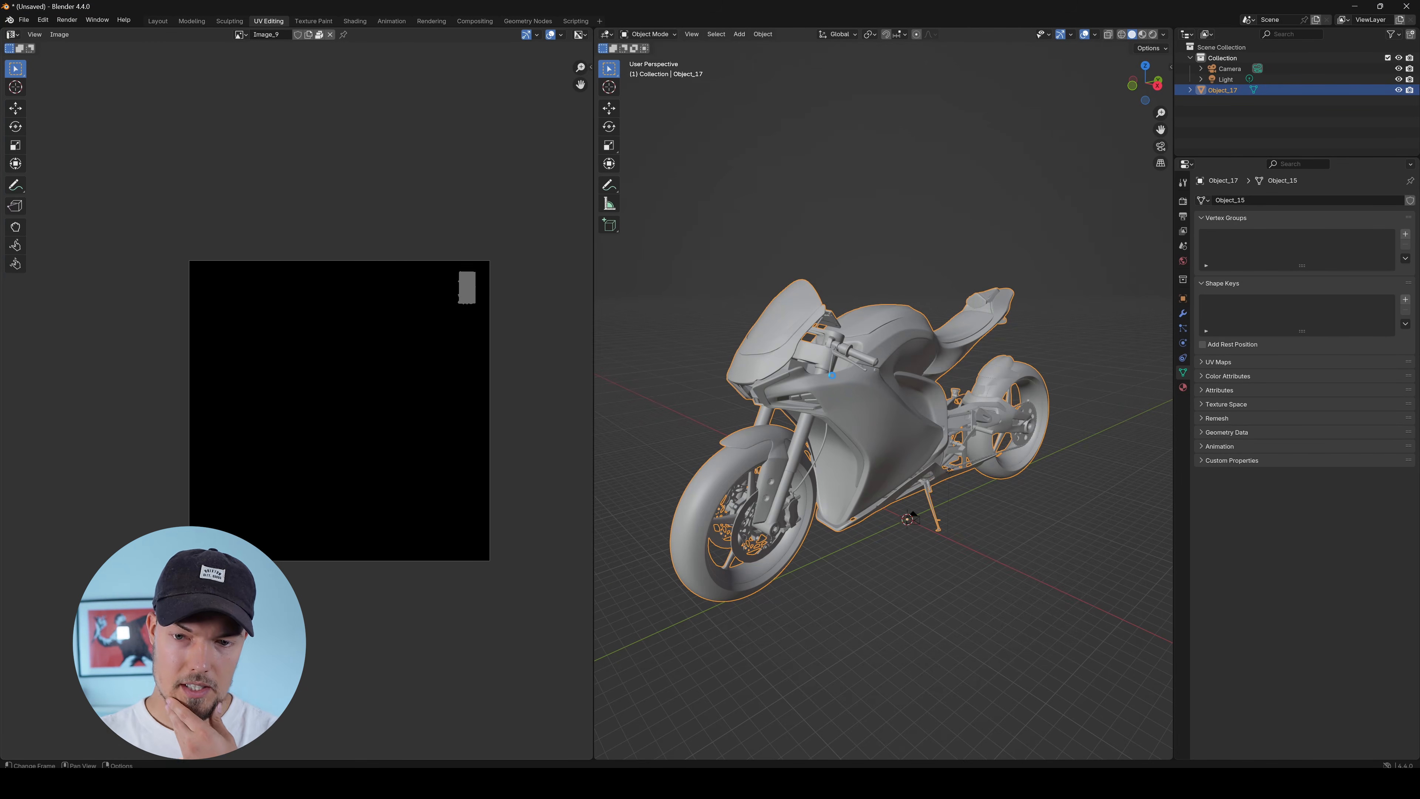
Remove all the imported bike material slots from the motorcycle and give it one new material.
scroll(1018, 549, up, 3)
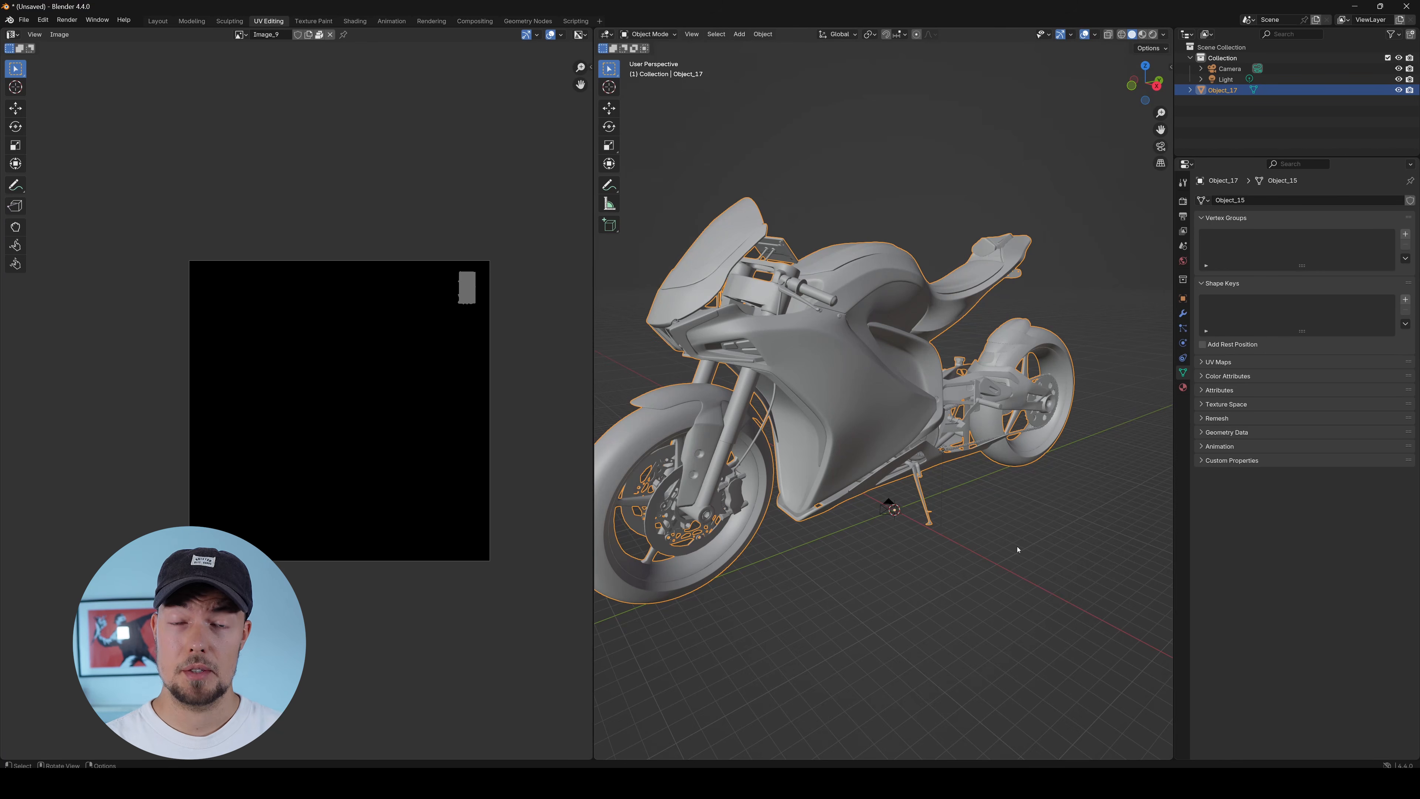
click(1183, 387)
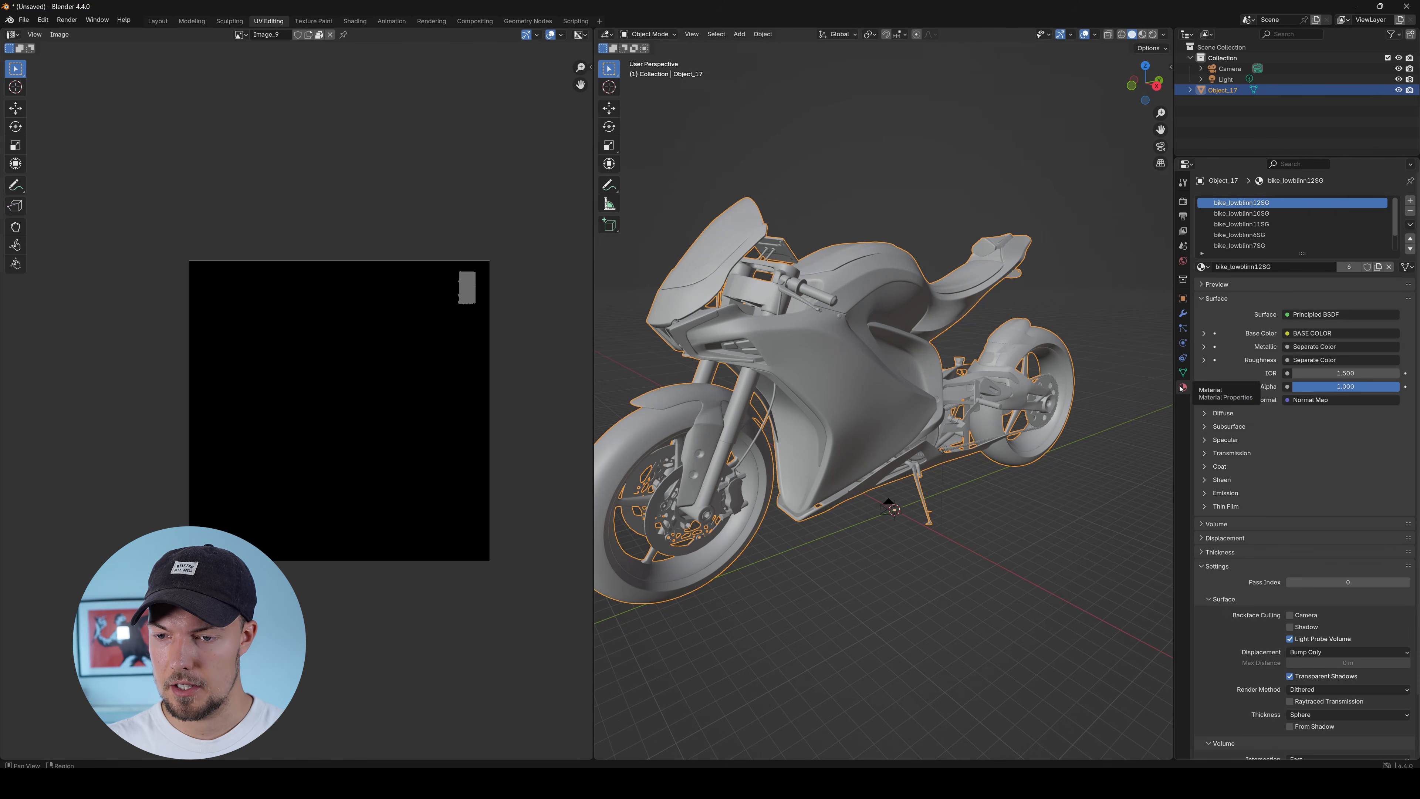
click(1411, 212)
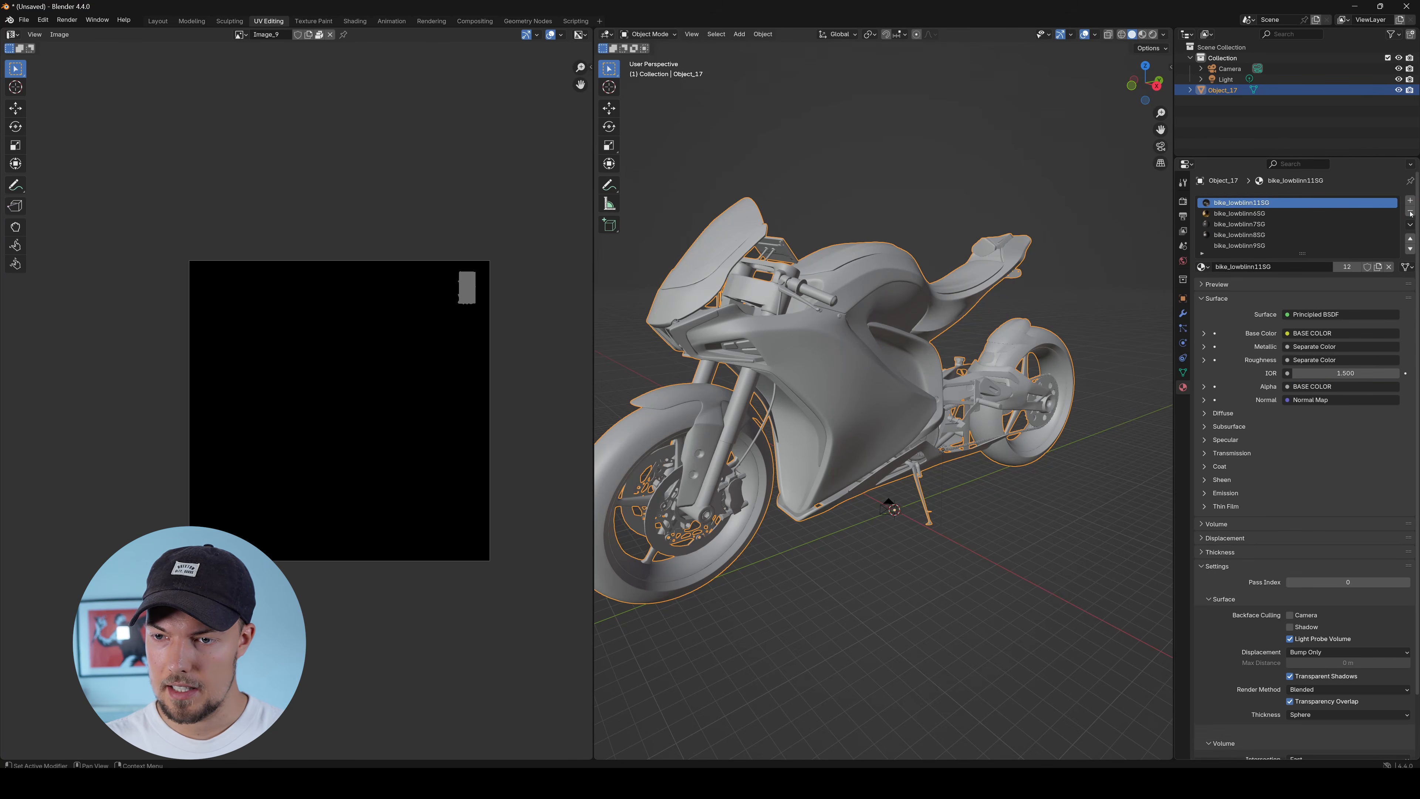
click(1411, 212)
click(1411, 212)
click(1410, 212)
click(1410, 212)
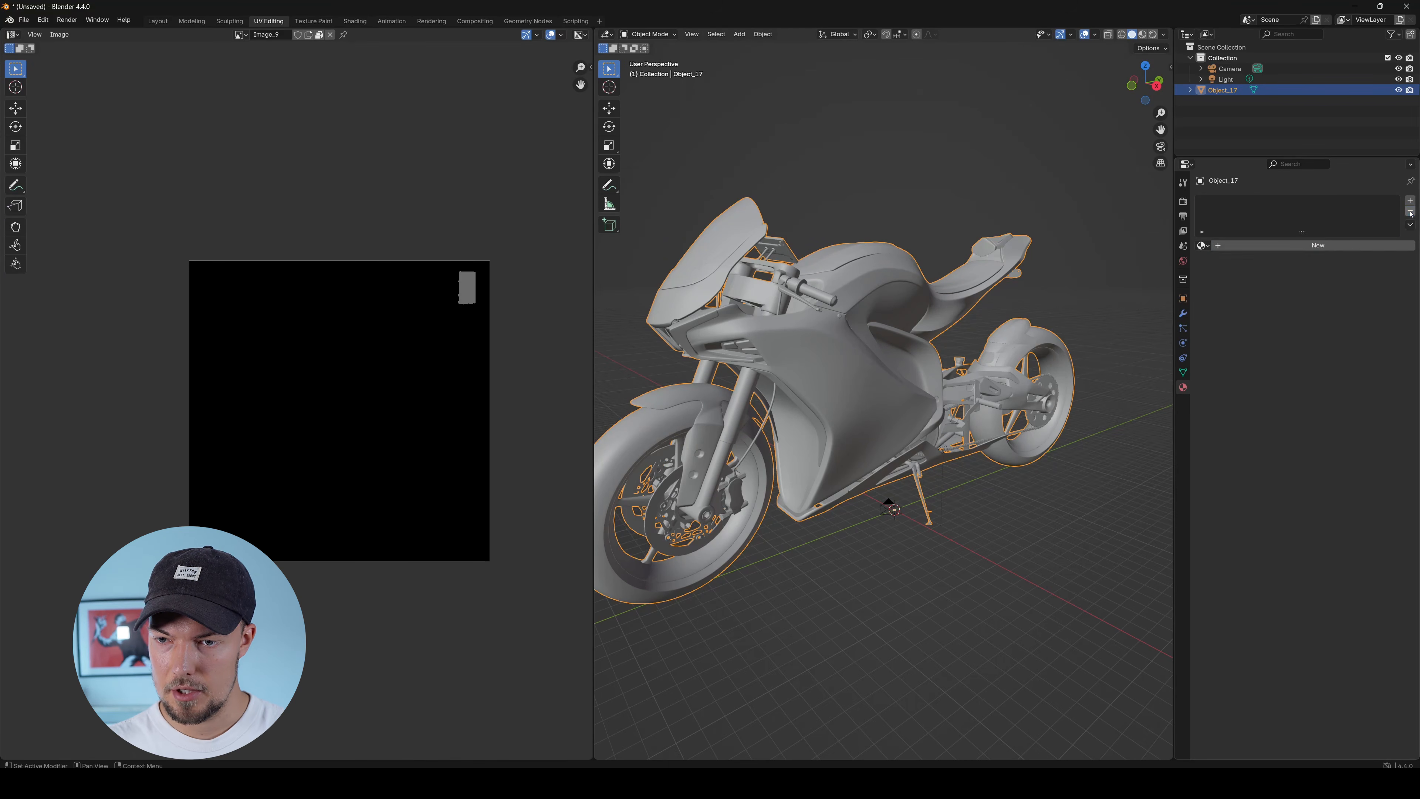
click(1274, 245)
Switch to StableProjectorz, frame the imported motorcycle, check the red and white motorbike prompt and generate art for it.
middle_drag(818, 571, 887, 297)
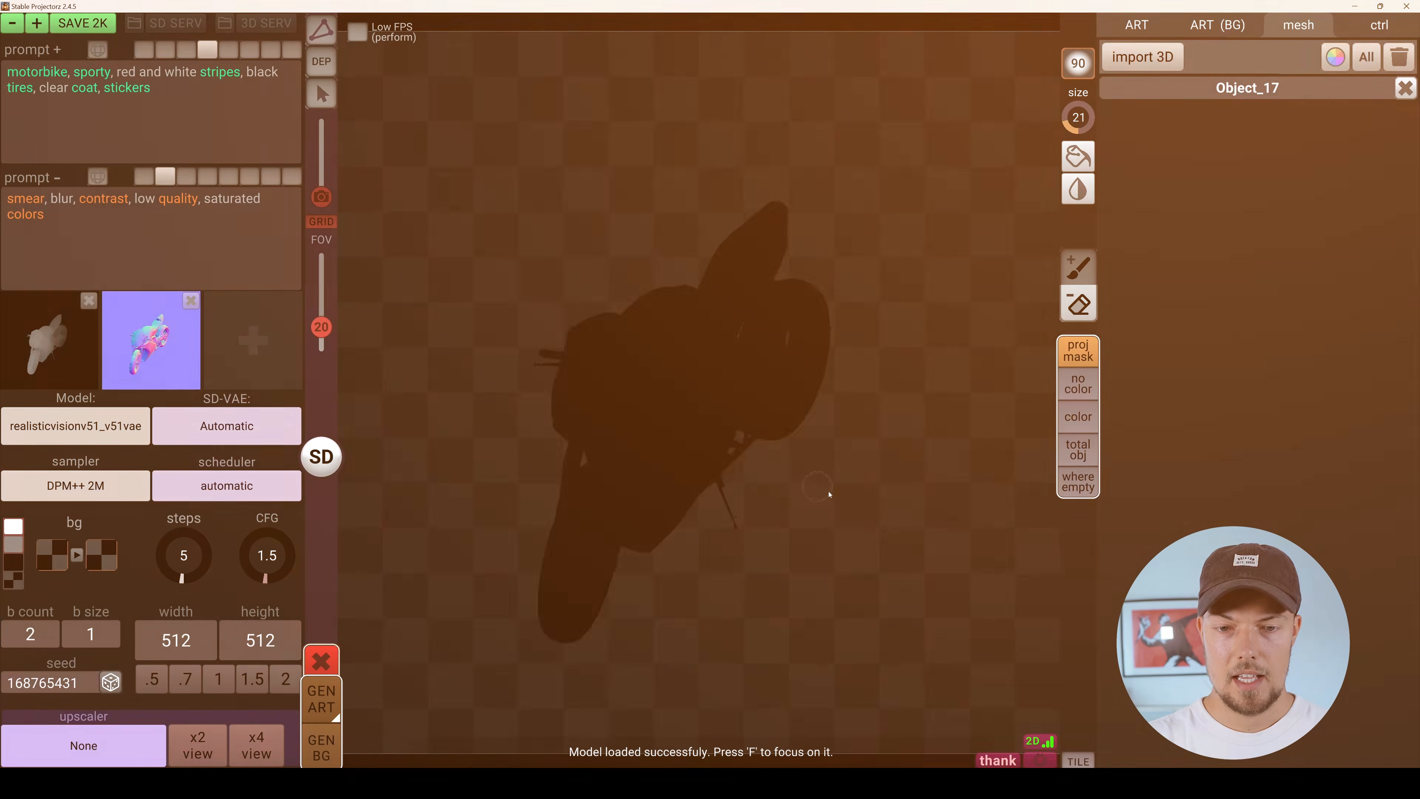
key(f)
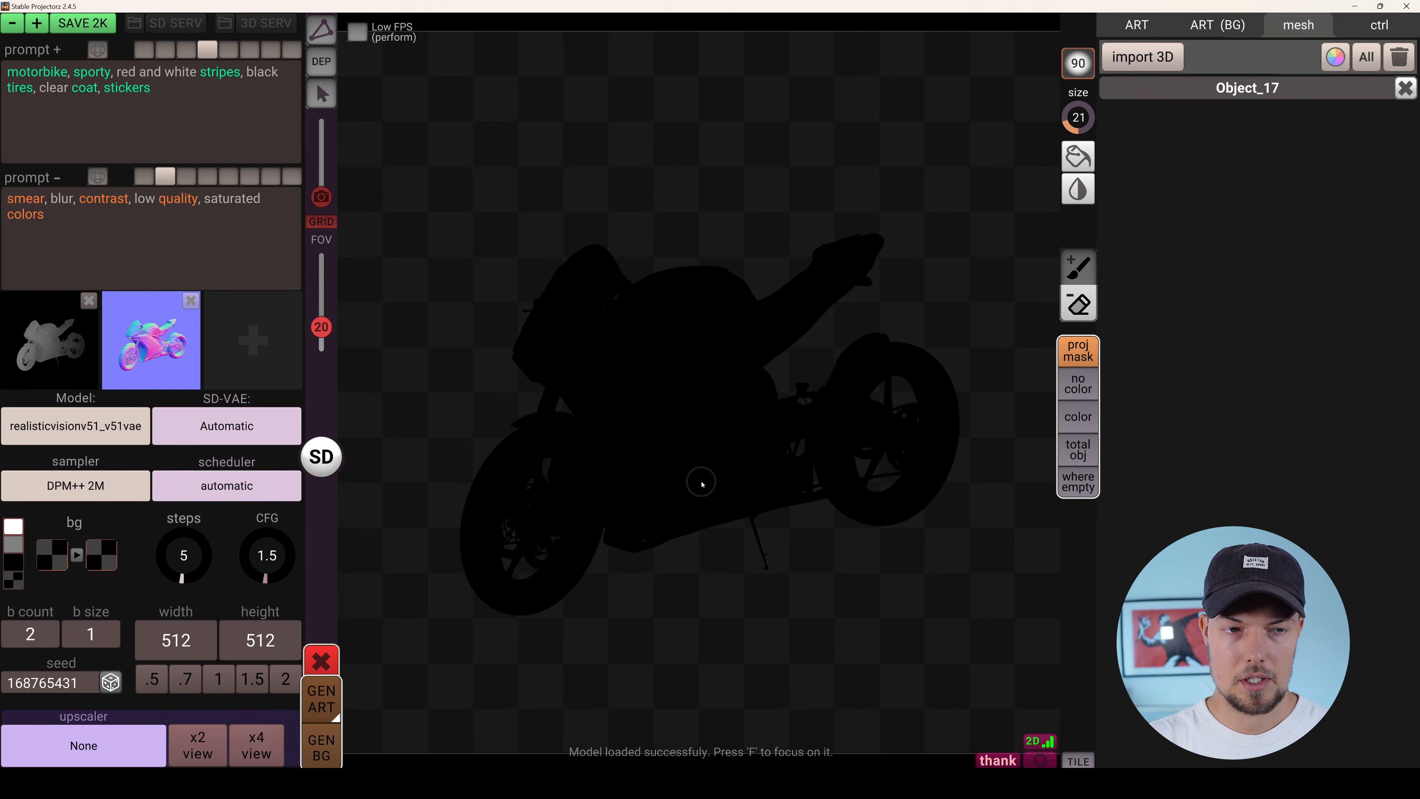
drag(13, 76, 28, 75)
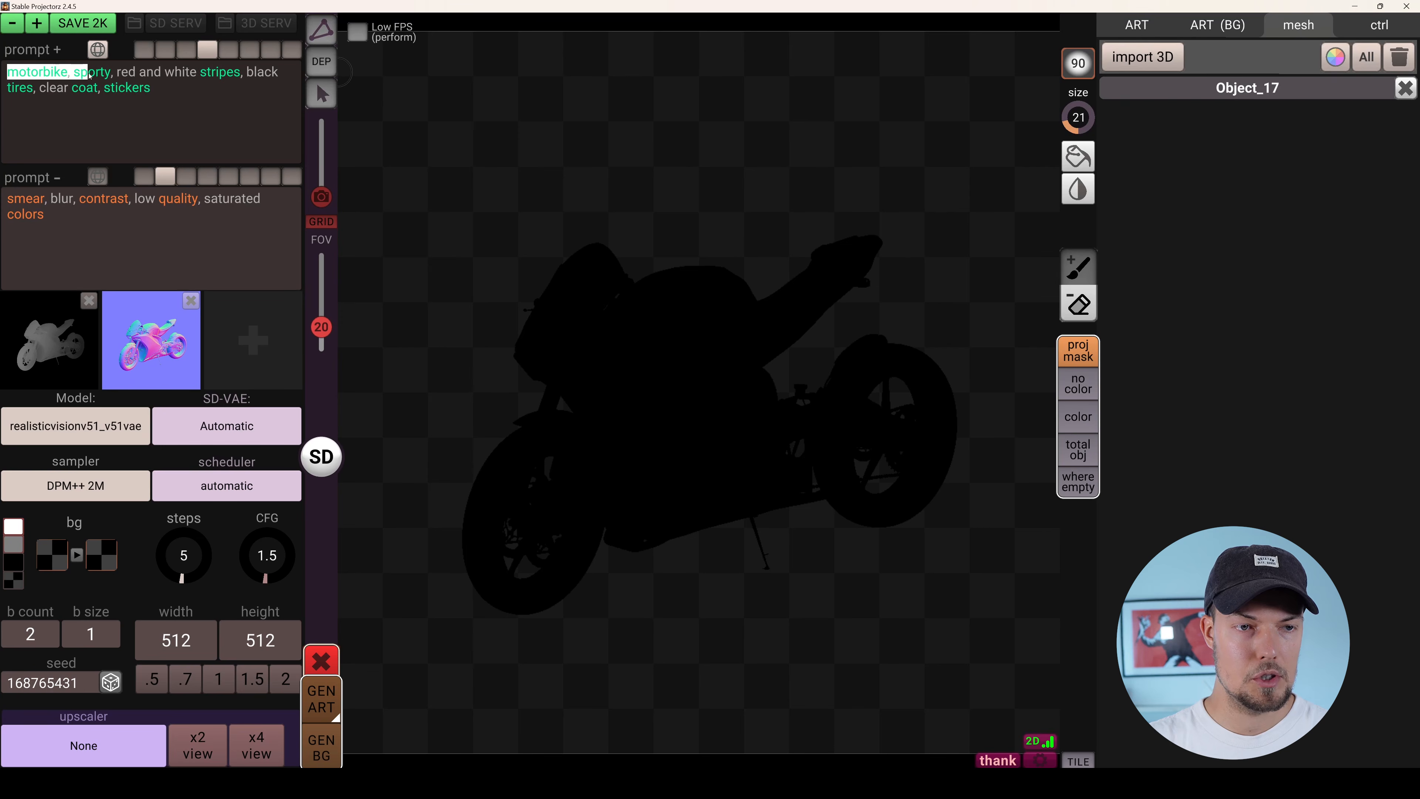
drag(132, 79, 228, 88)
click(229, 86)
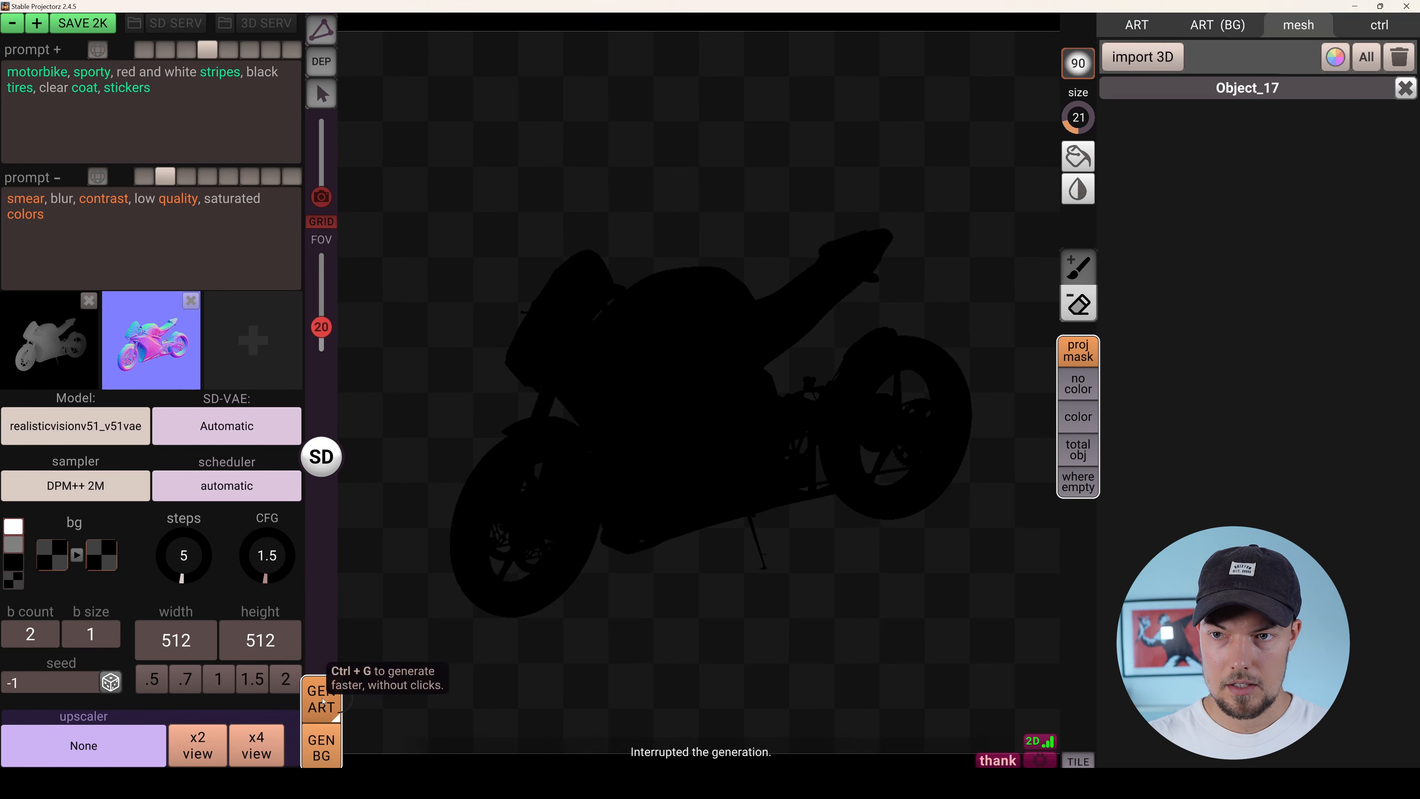
click(323, 702)
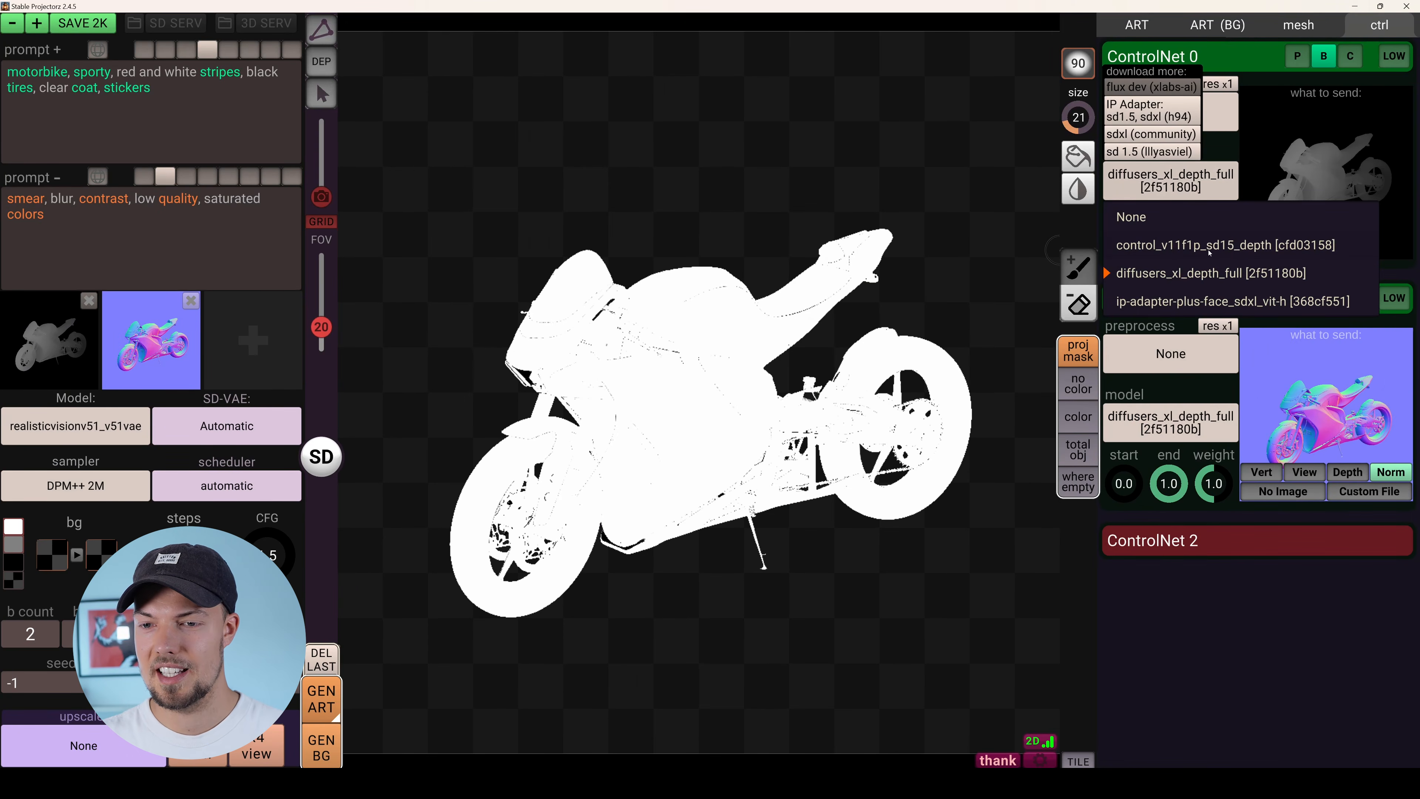
Set the model of ControlNet 0 and ControlNet 1 to control_v11f1p_sd15_depth and generate art for the motorcycle.
click(1210, 247)
click(1171, 423)
click(1225, 482)
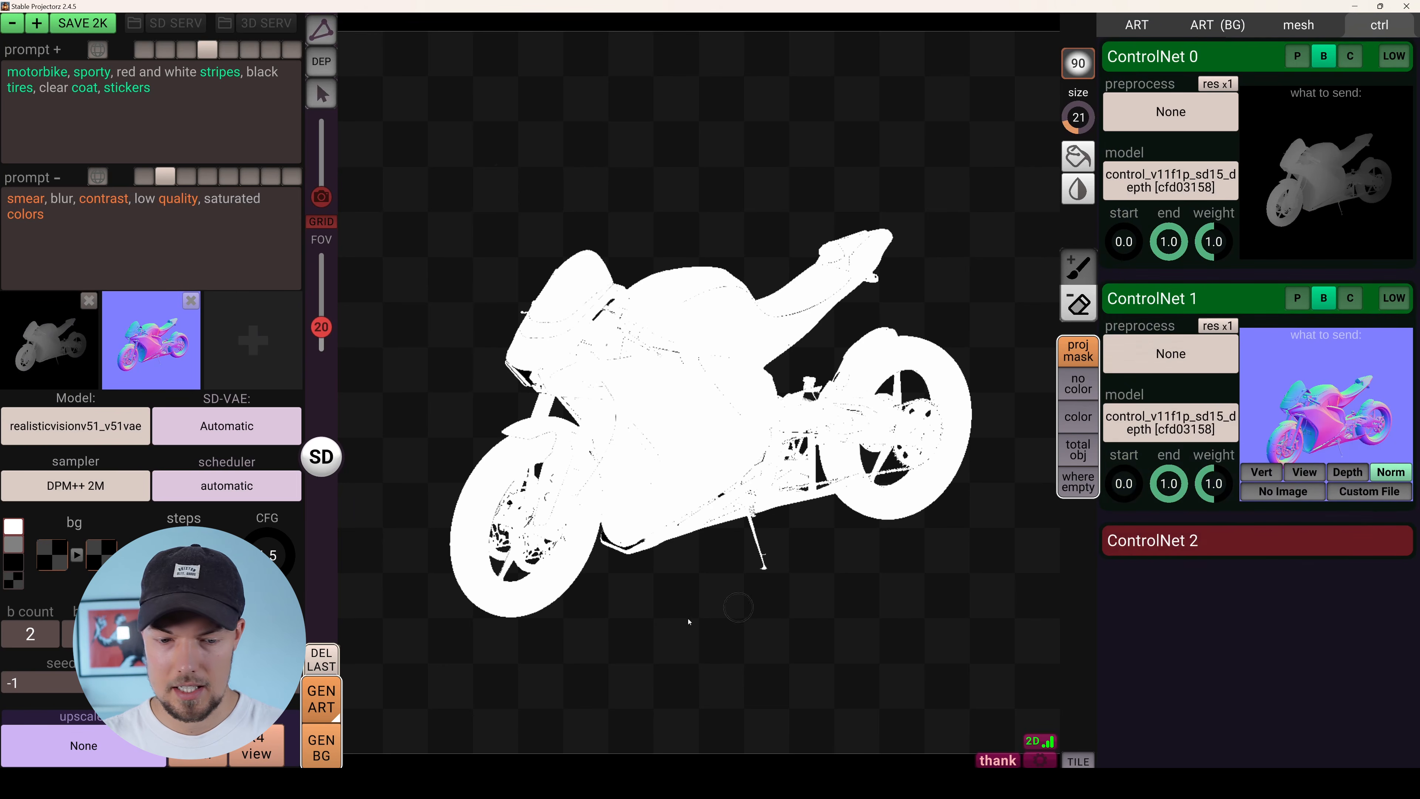
click(313, 681)
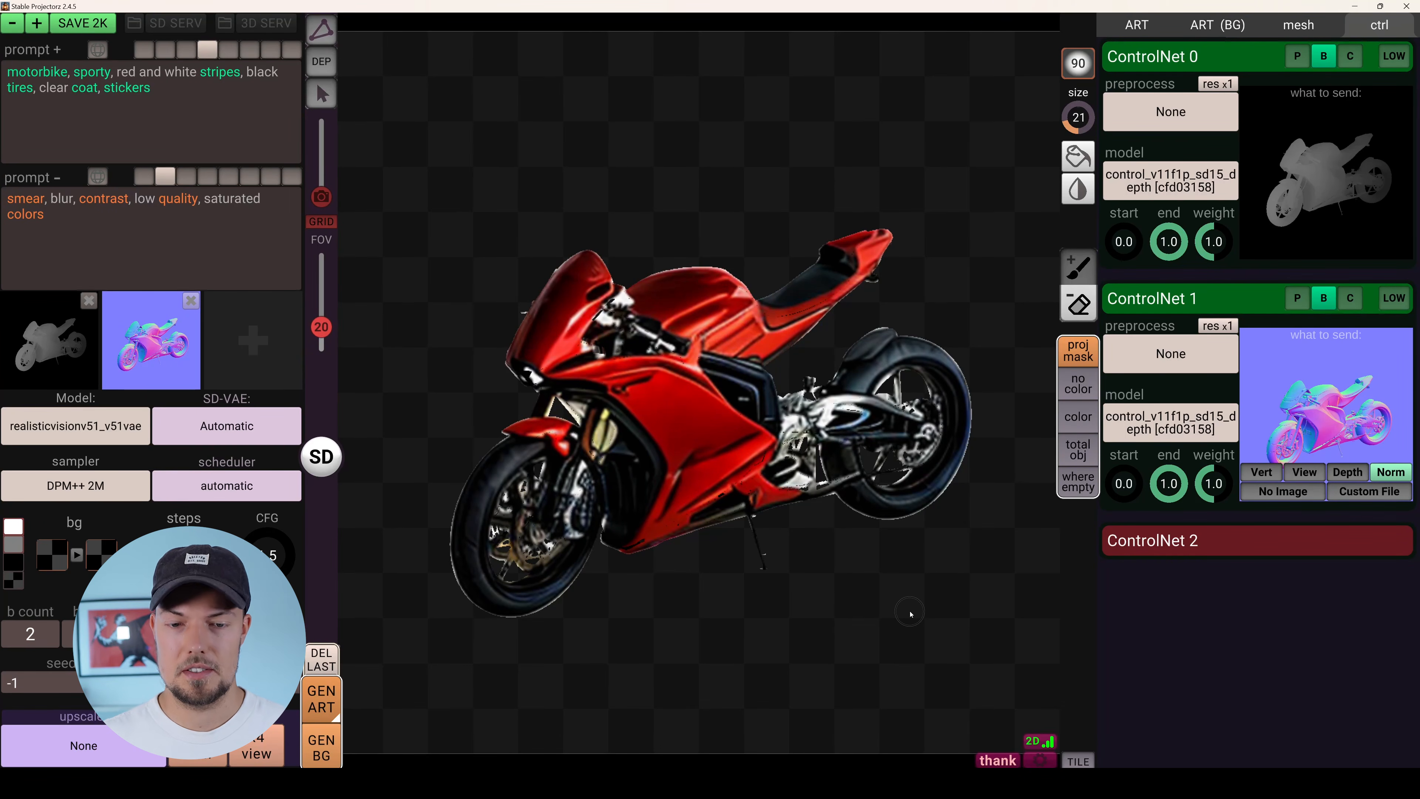
Increase the number of camera views to four and frame opposite sides of the motorcycle in views 1 and 2.
alt+drag(804, 459, 754, 488)
scroll(754, 489, up, 3)
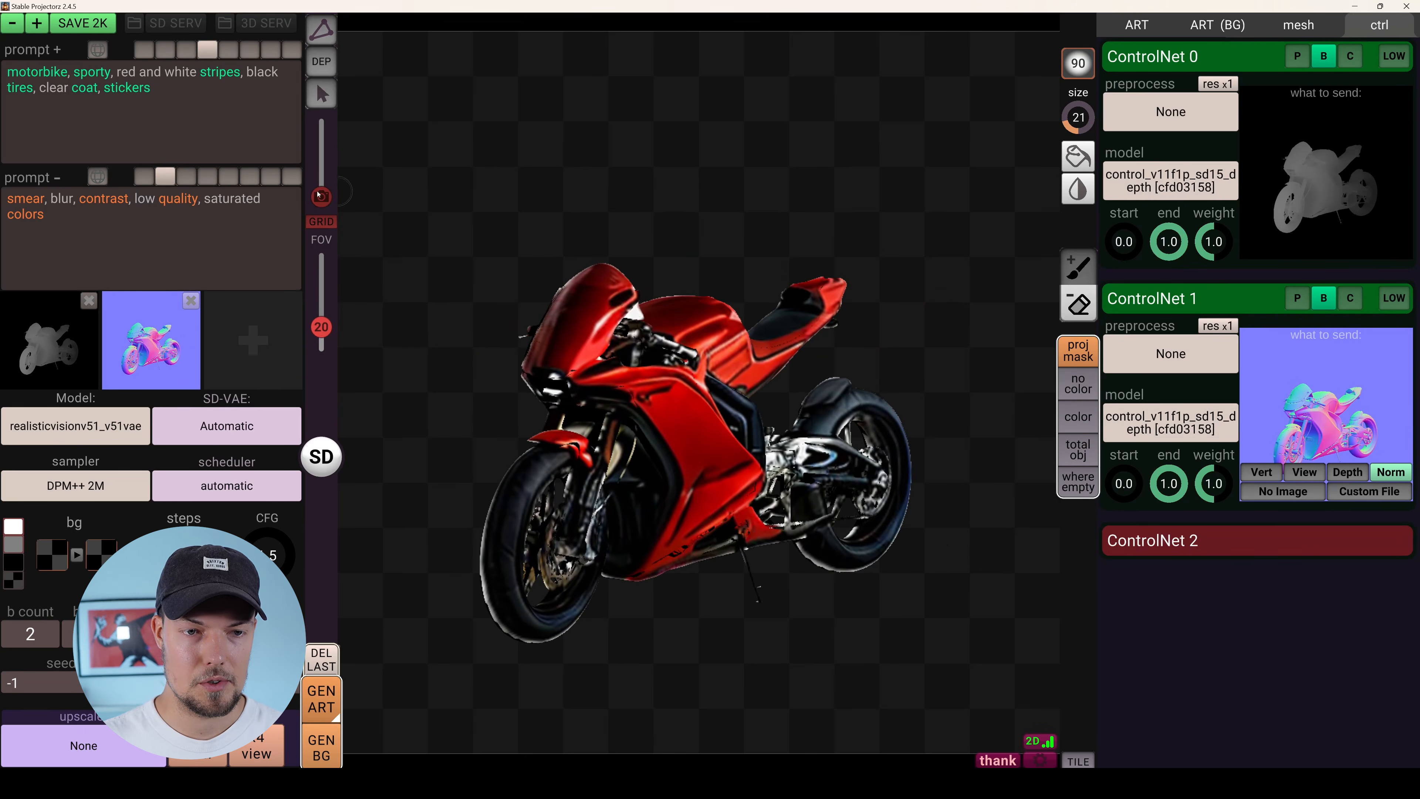
drag(321, 197, 321, 154)
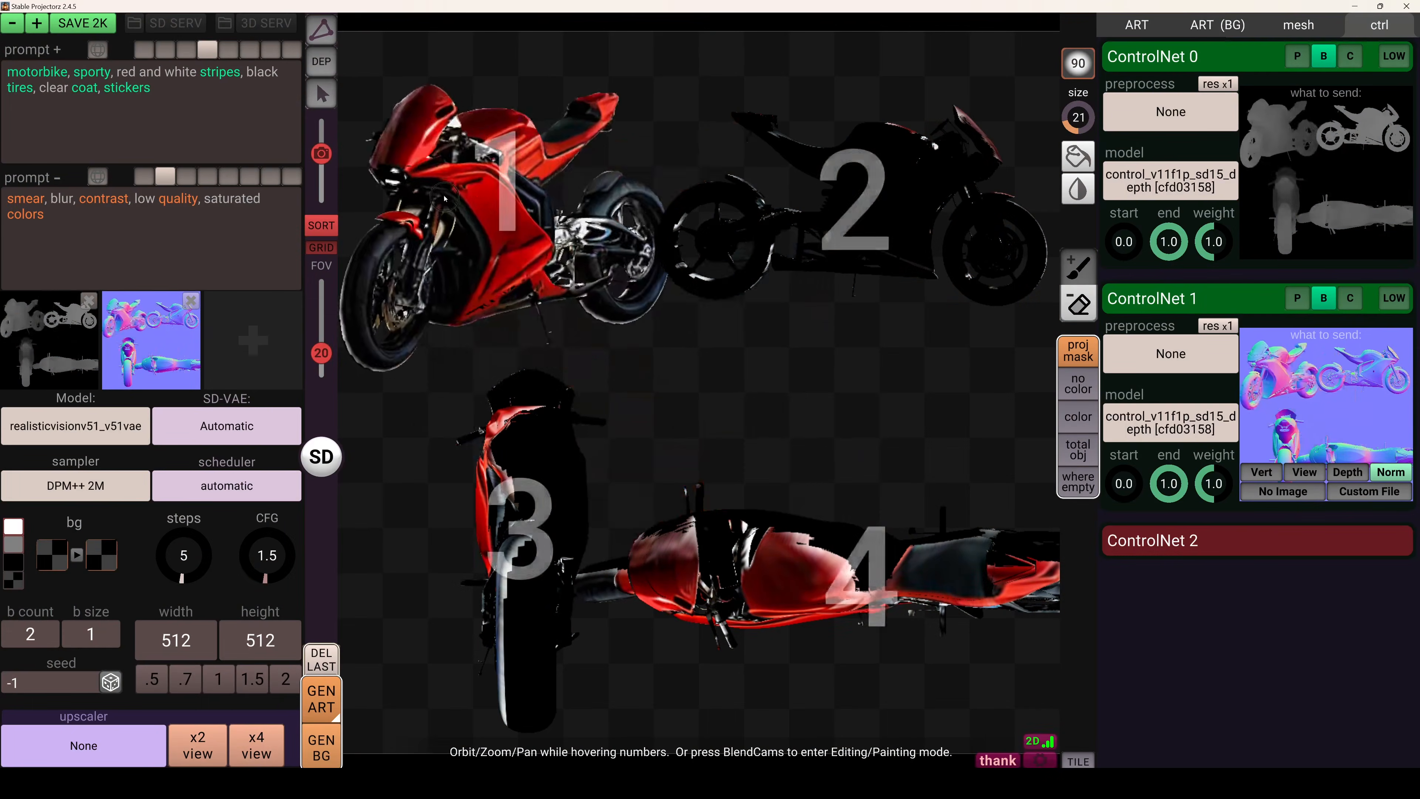
alt+drag(444, 198, 789, 220)
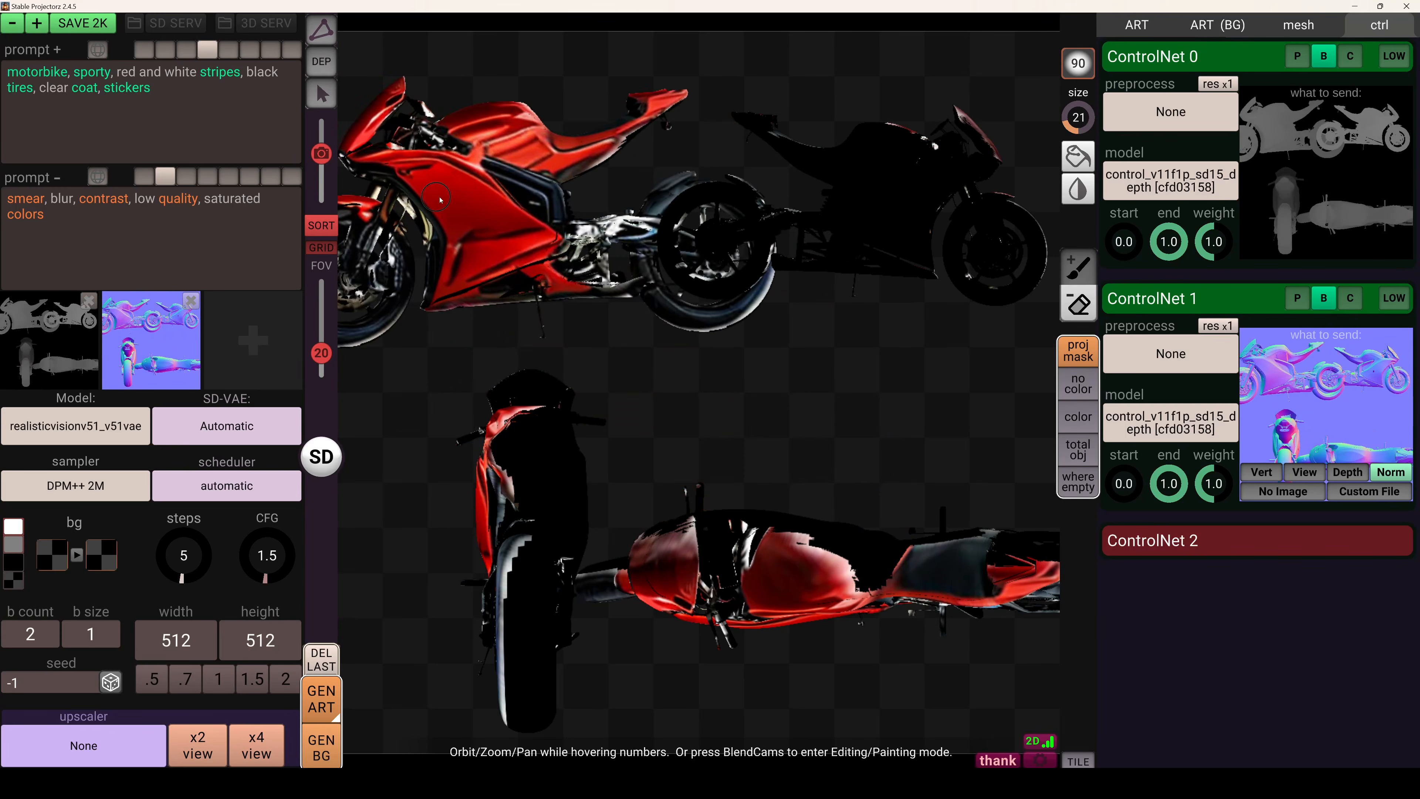
scroll(788, 219, down, 3)
middle_drag(788, 219, 805, 228)
scroll(821, 224, down, 2)
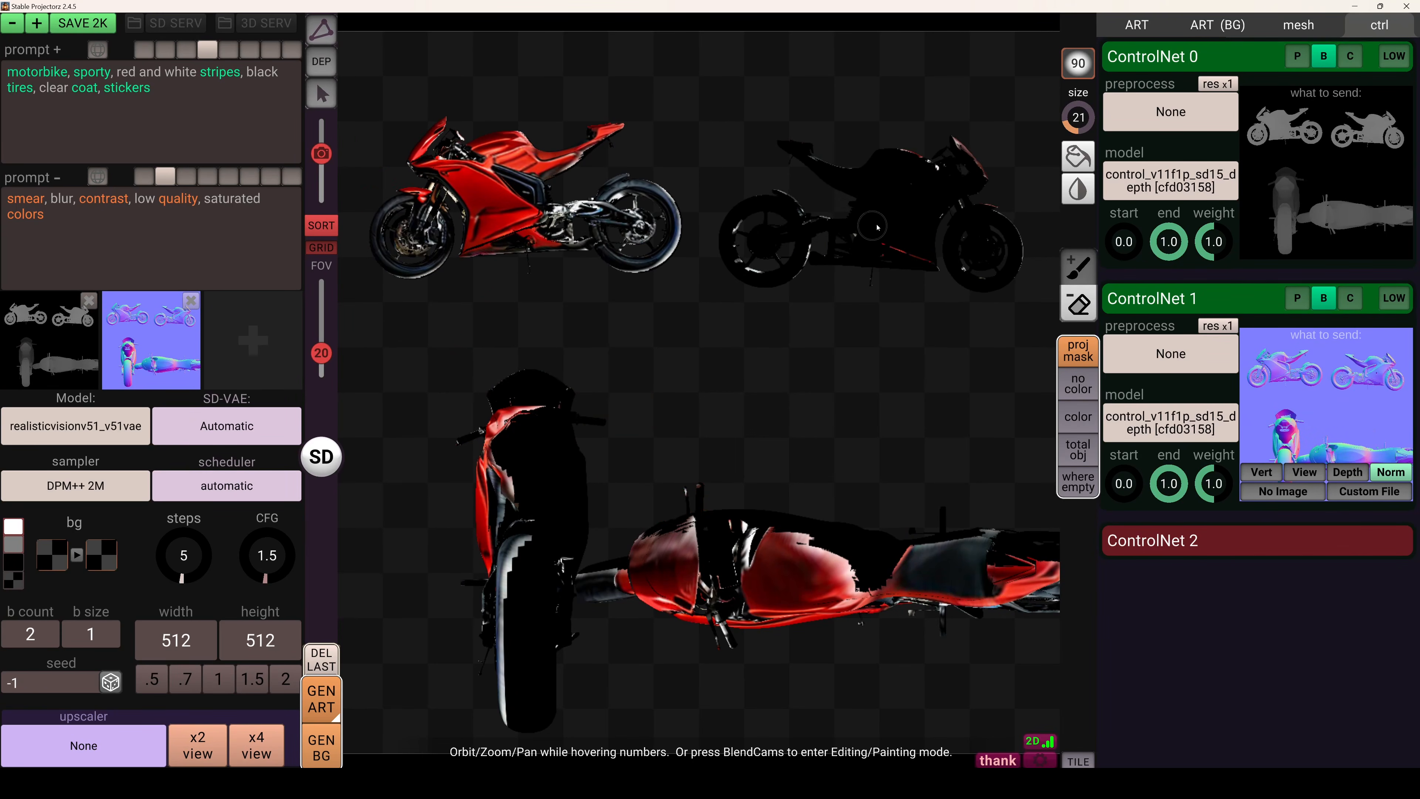
scroll(873, 208, up, 2)
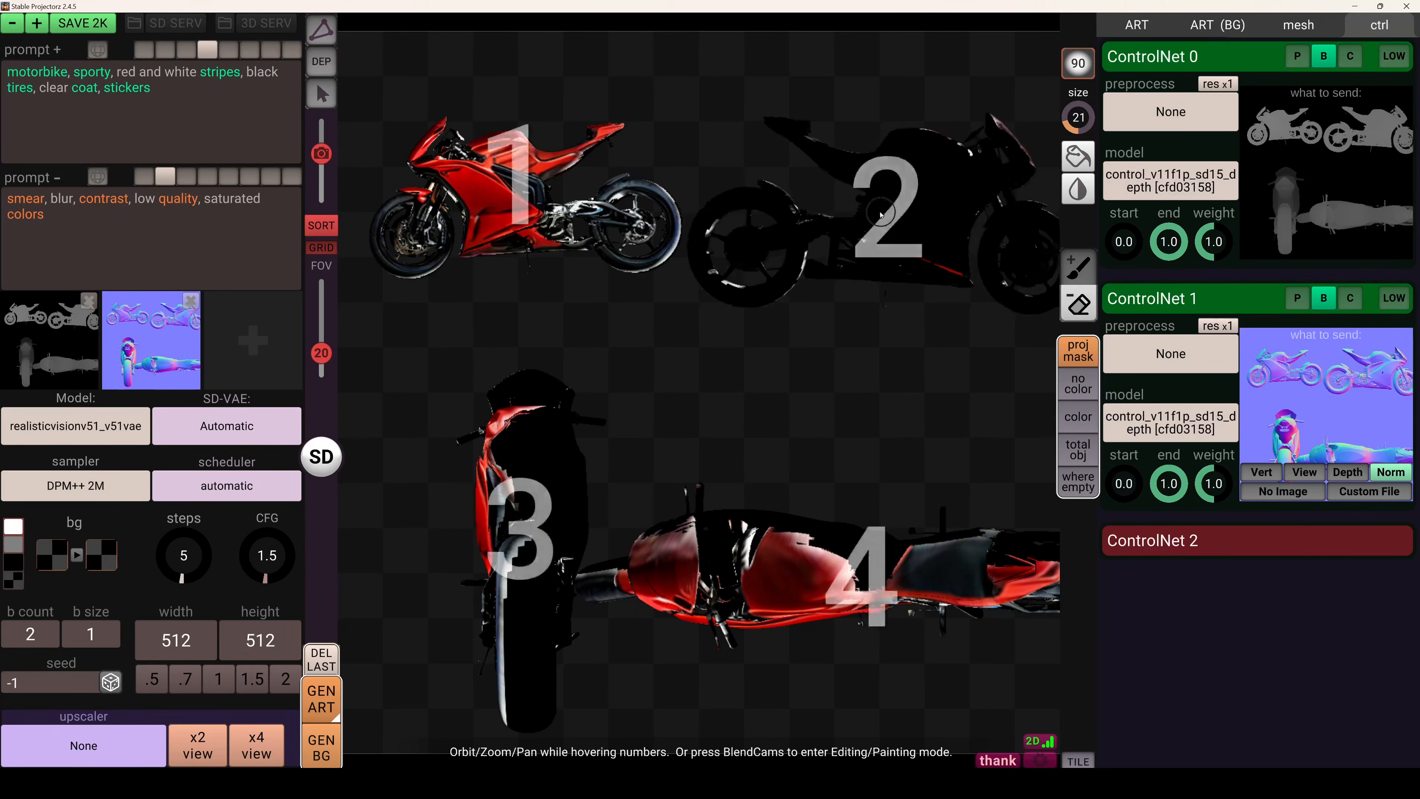
scroll(562, 254, up, 1)
Frame the motorcycle's front in view 3 and its full length from above in view 4, and generate art for all four views.
alt+drag(546, 570, 483, 526)
middle_drag(853, 544, 887, 601)
scroll(836, 505, down, 2)
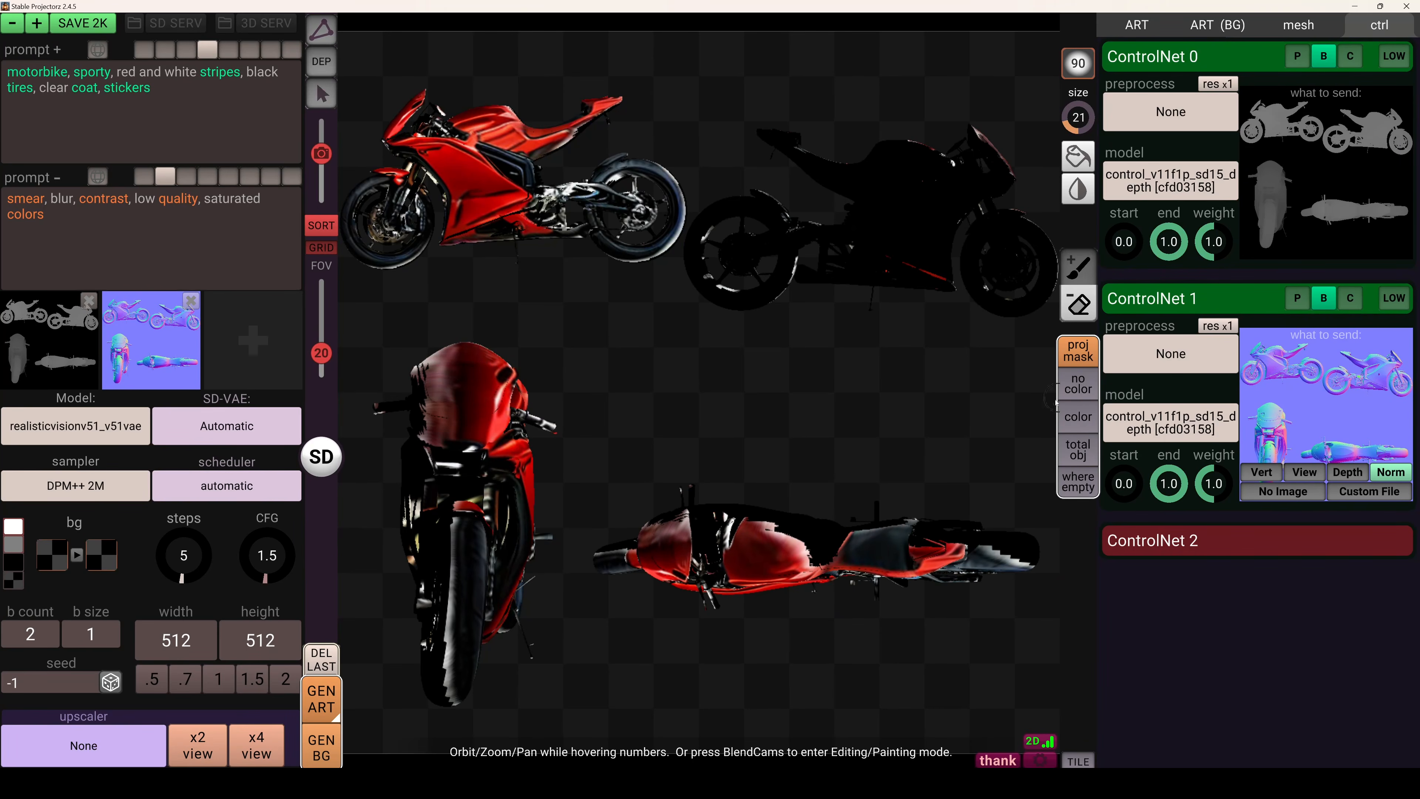
click(330, 701)
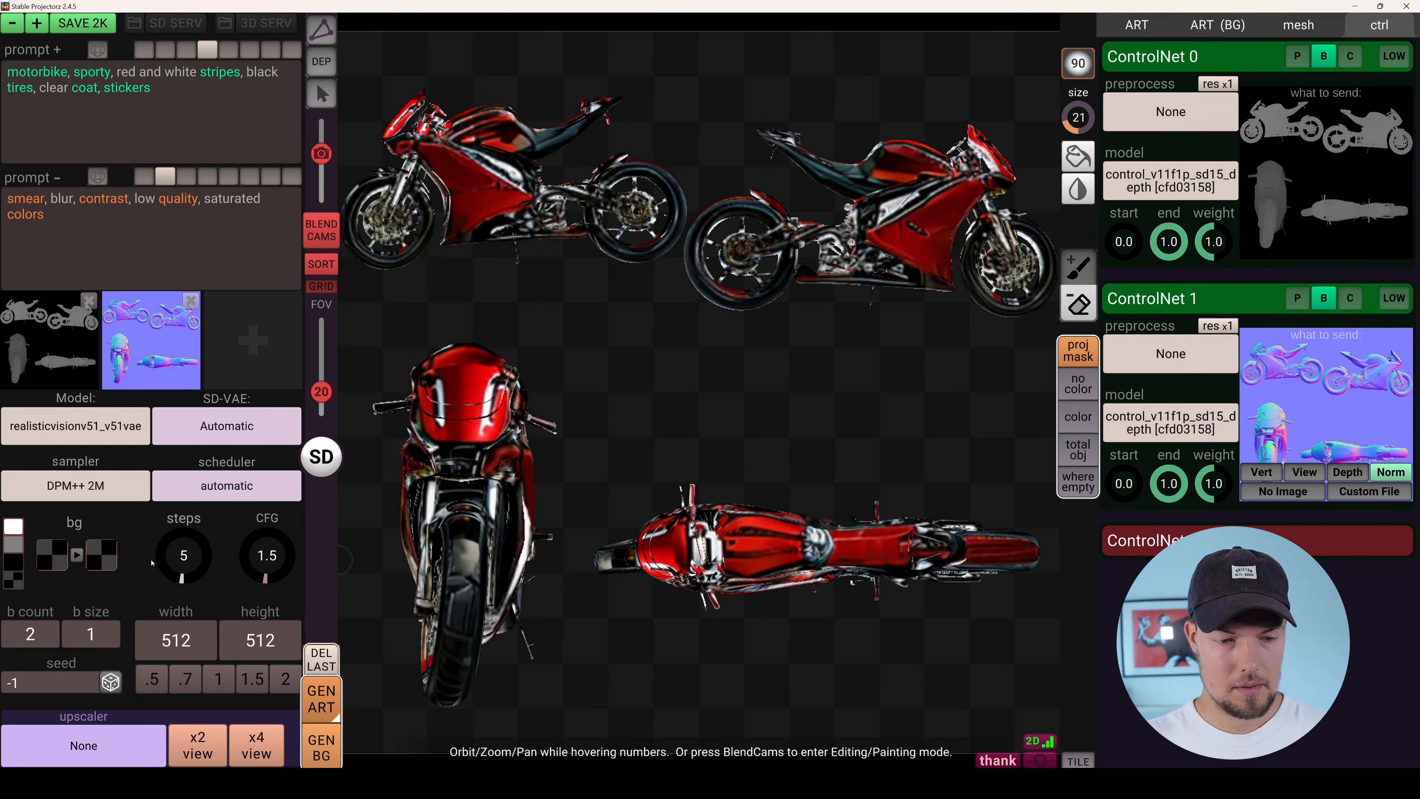
Raise the generation width and height to 768, set the batch count to 3 and generate the multi-view art again.
click(186, 651)
click(190, 686)
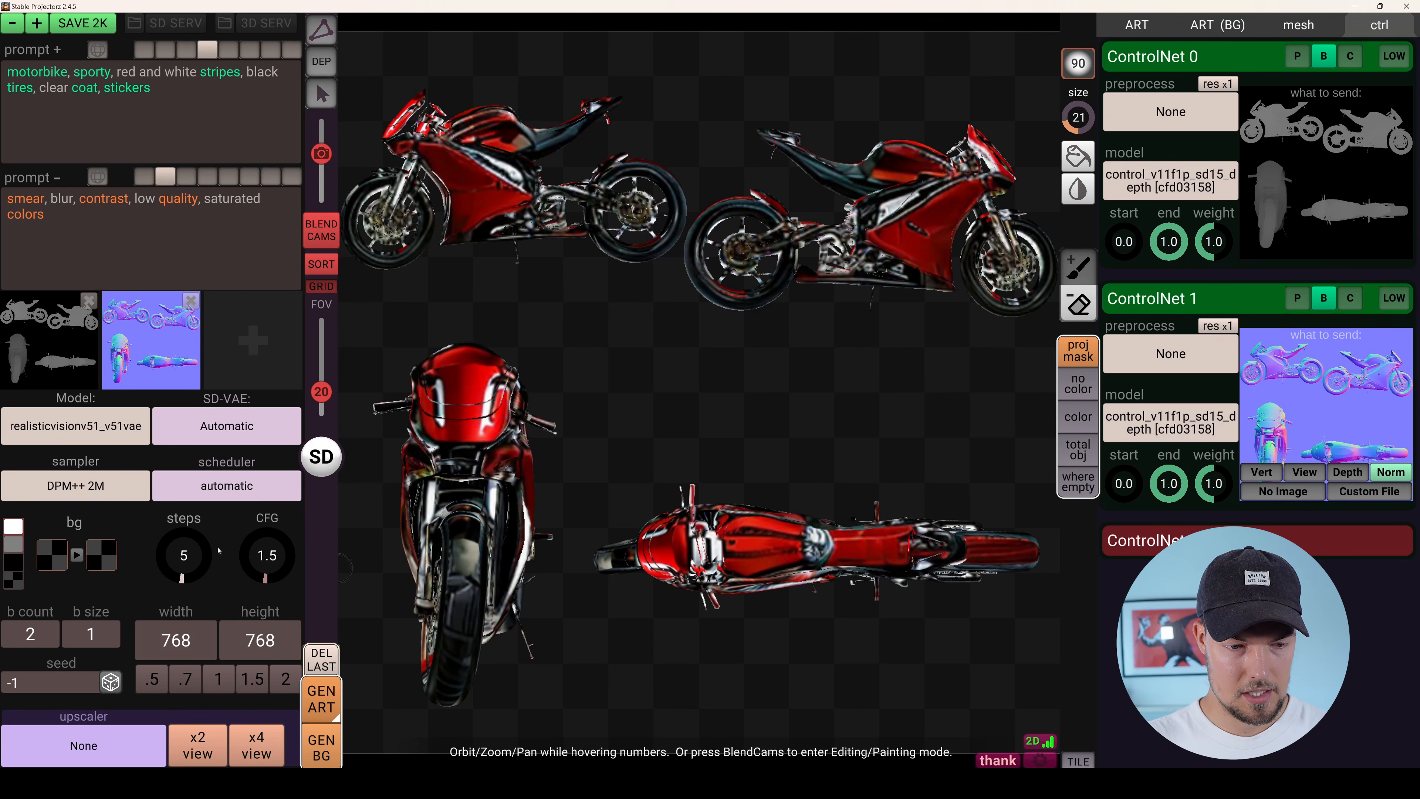
drag(183, 559, 39, 646)
click(38, 644)
text(3)
click(321, 706)
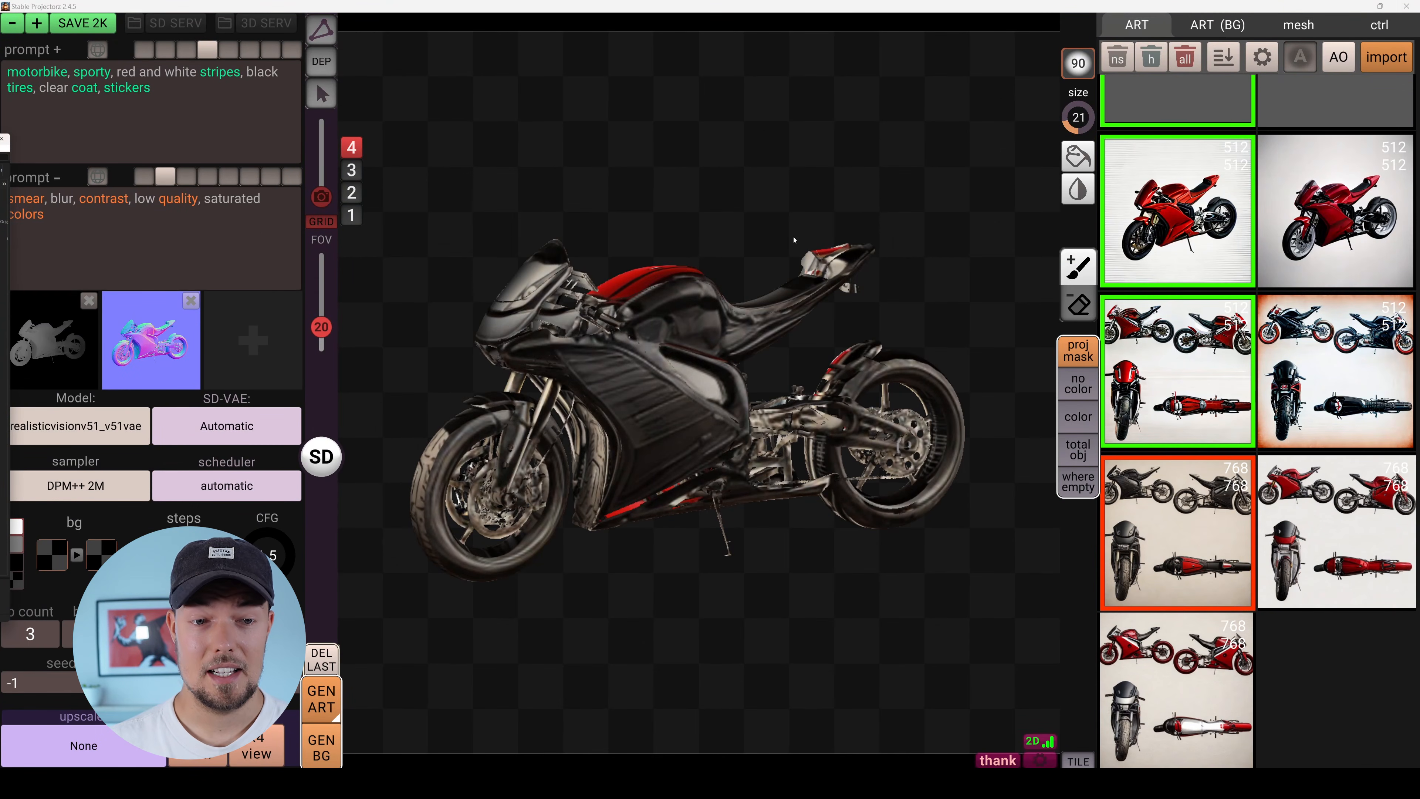
Inspect the textured motorcycle and export its 3D geometry as motorbike_uvs_export.glb in the stableProjectorz folder.
alt+drag(731, 214, 618, 221)
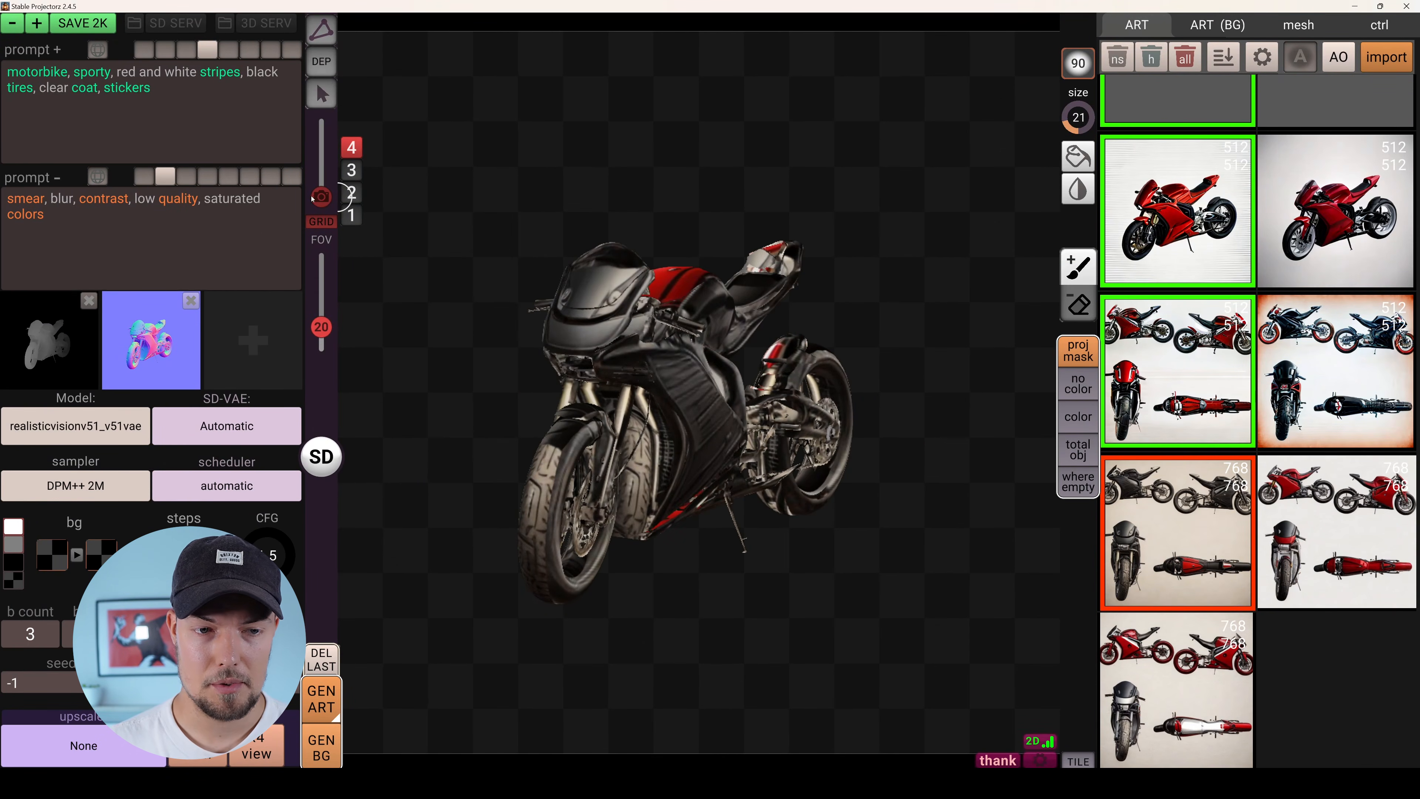
alt+drag(856, 415, 800, 501)
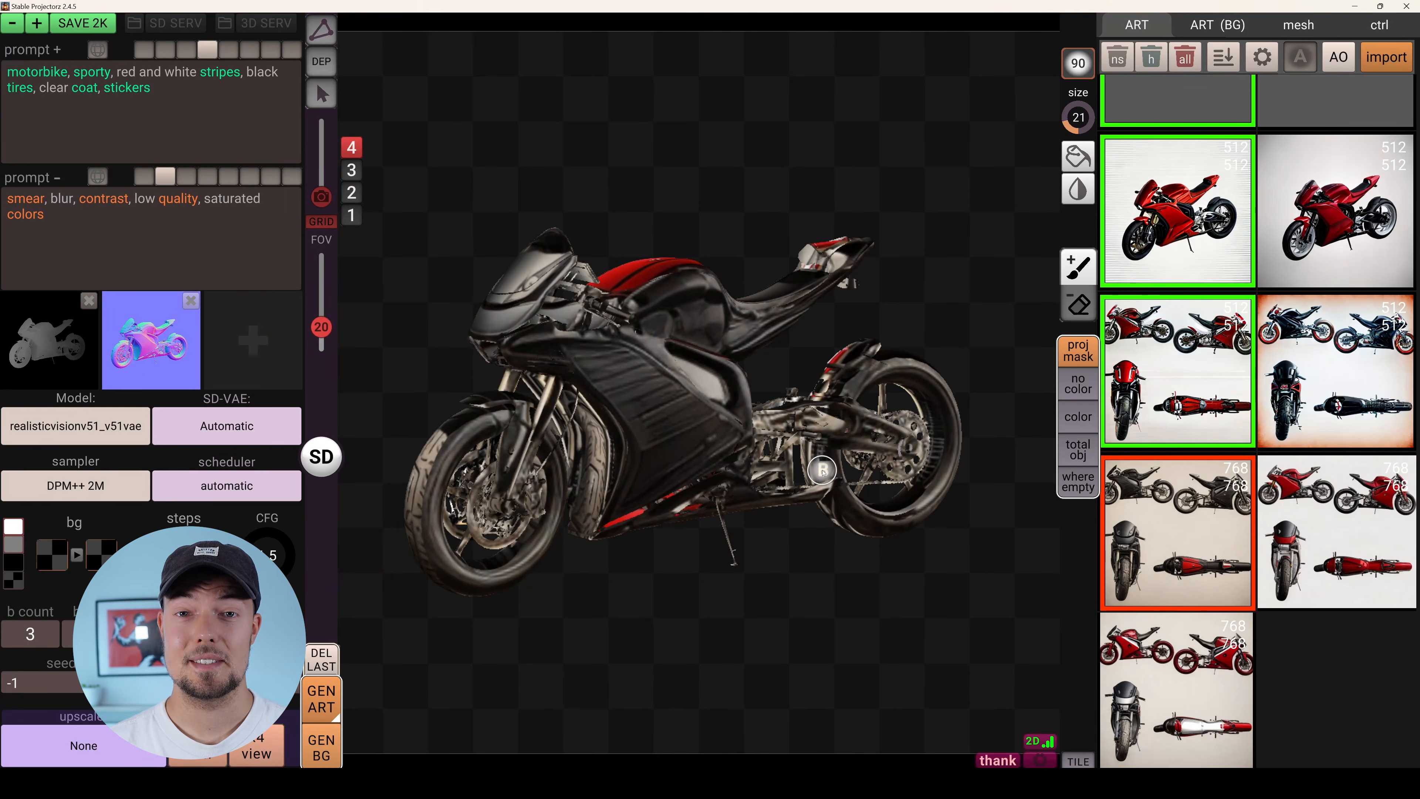
mouse_move(87, 22)
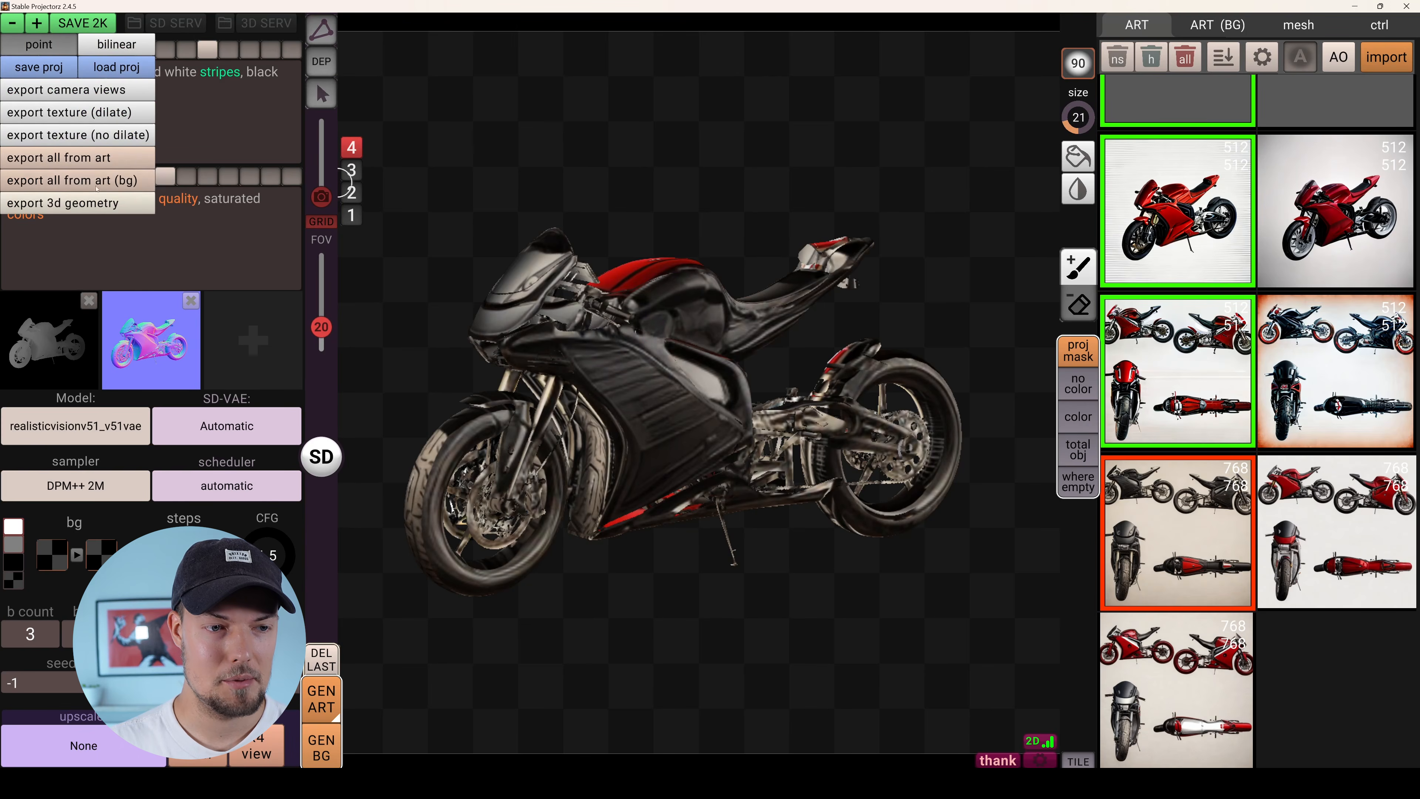
click(84, 203)
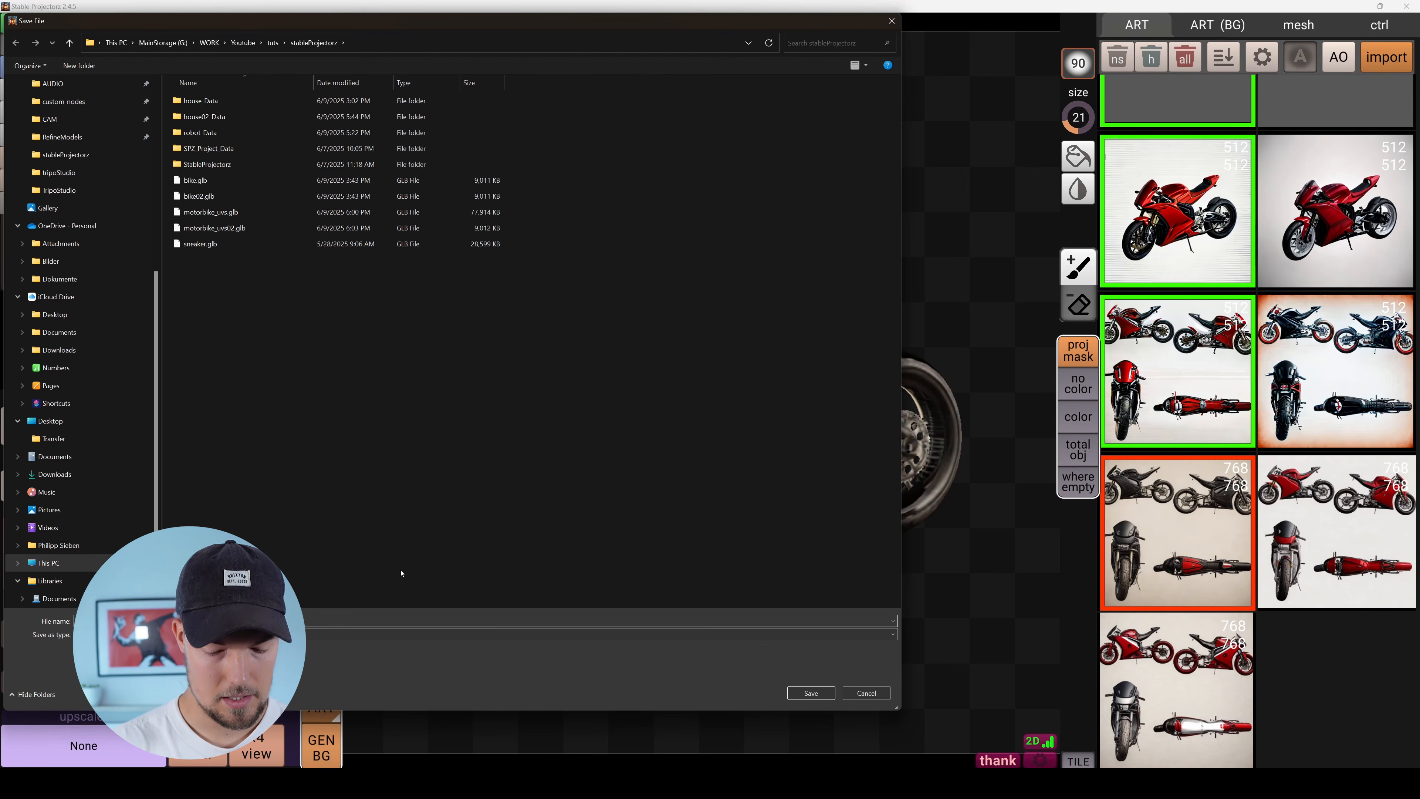
key(Return)
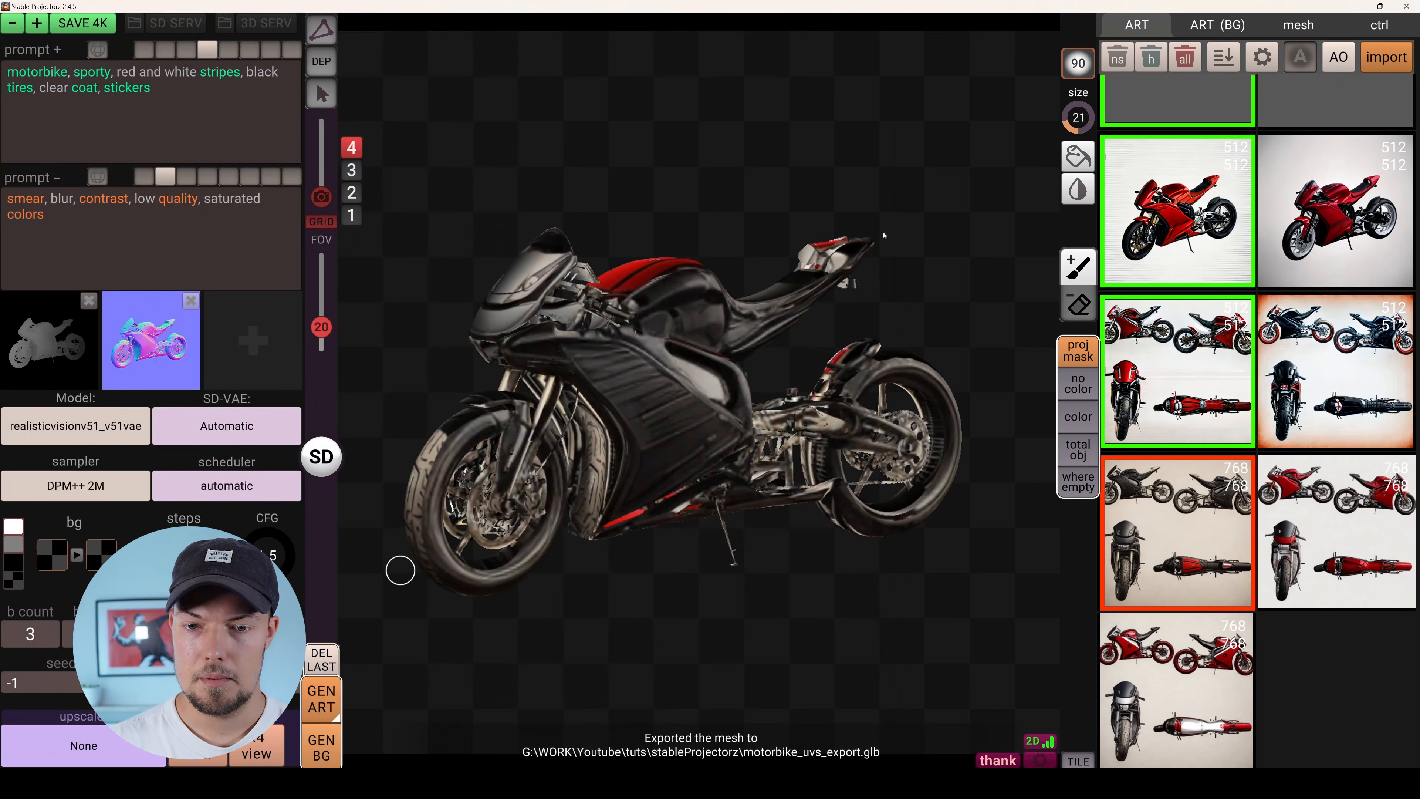
Switch to Blender and delete the old motorcycle object from the scene.
click(1355, 6)
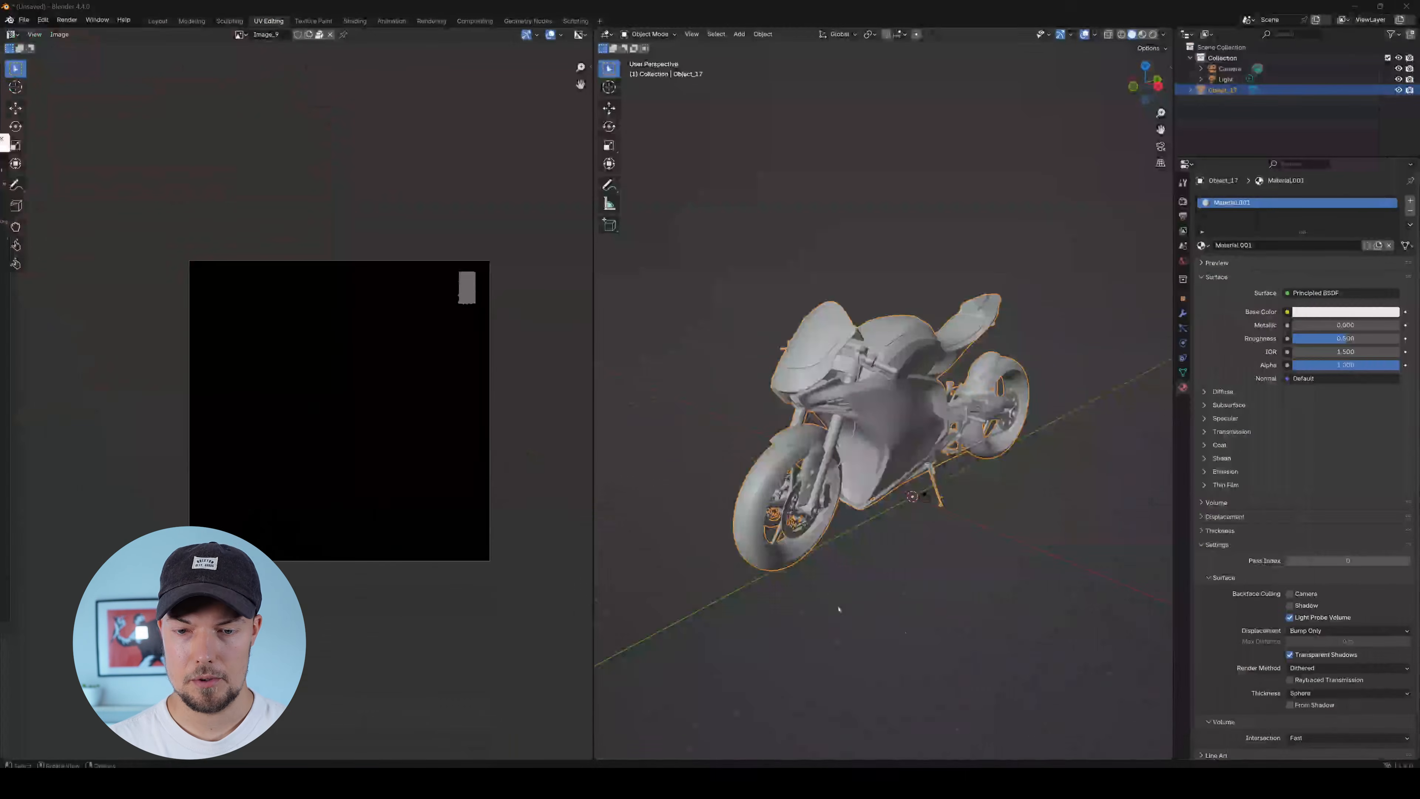
middle_drag(940, 519, 889, 417)
key(x)
click(881, 415)
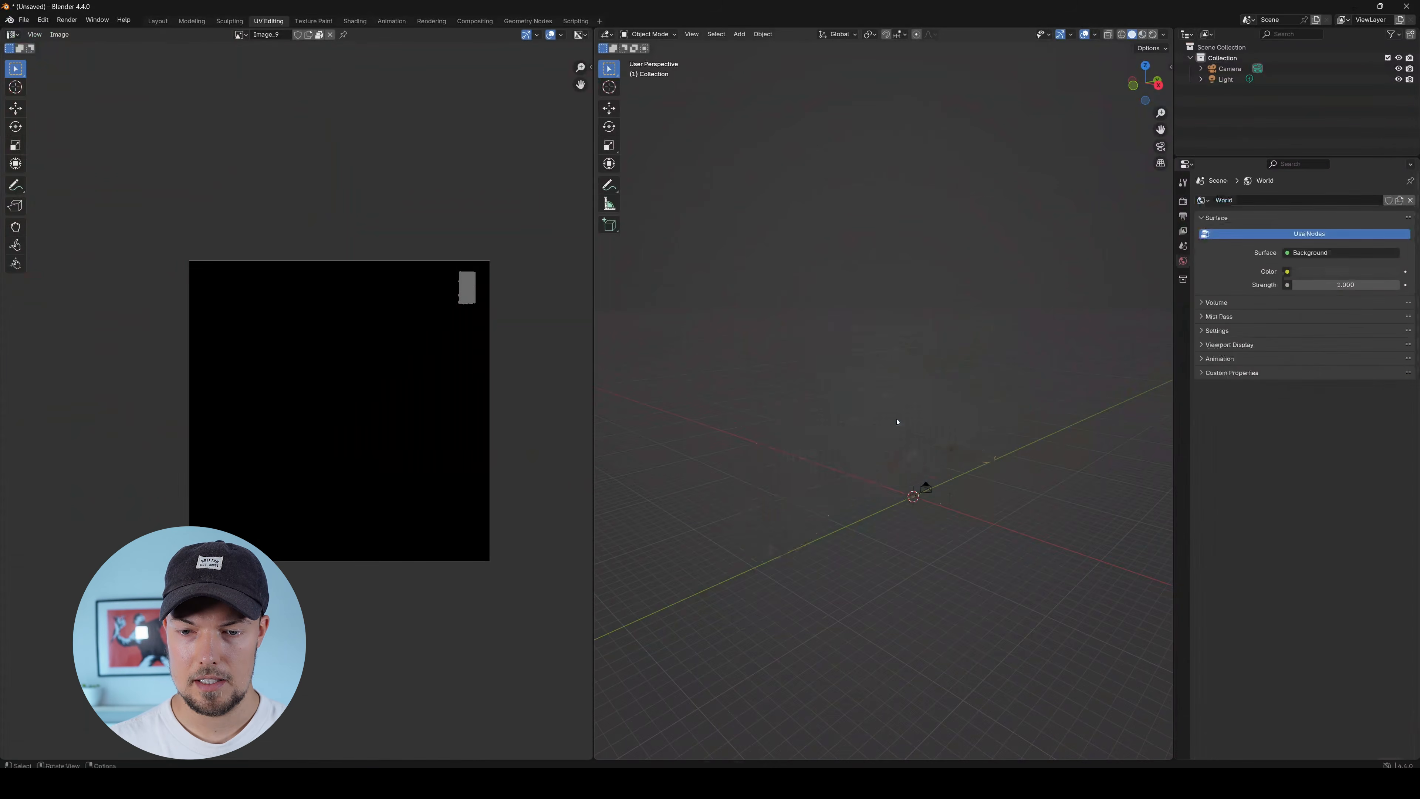
Switch to the Layout workspace, import the exported motorcycle with glTF 2.0 and frame it in the viewport.
click(24, 20)
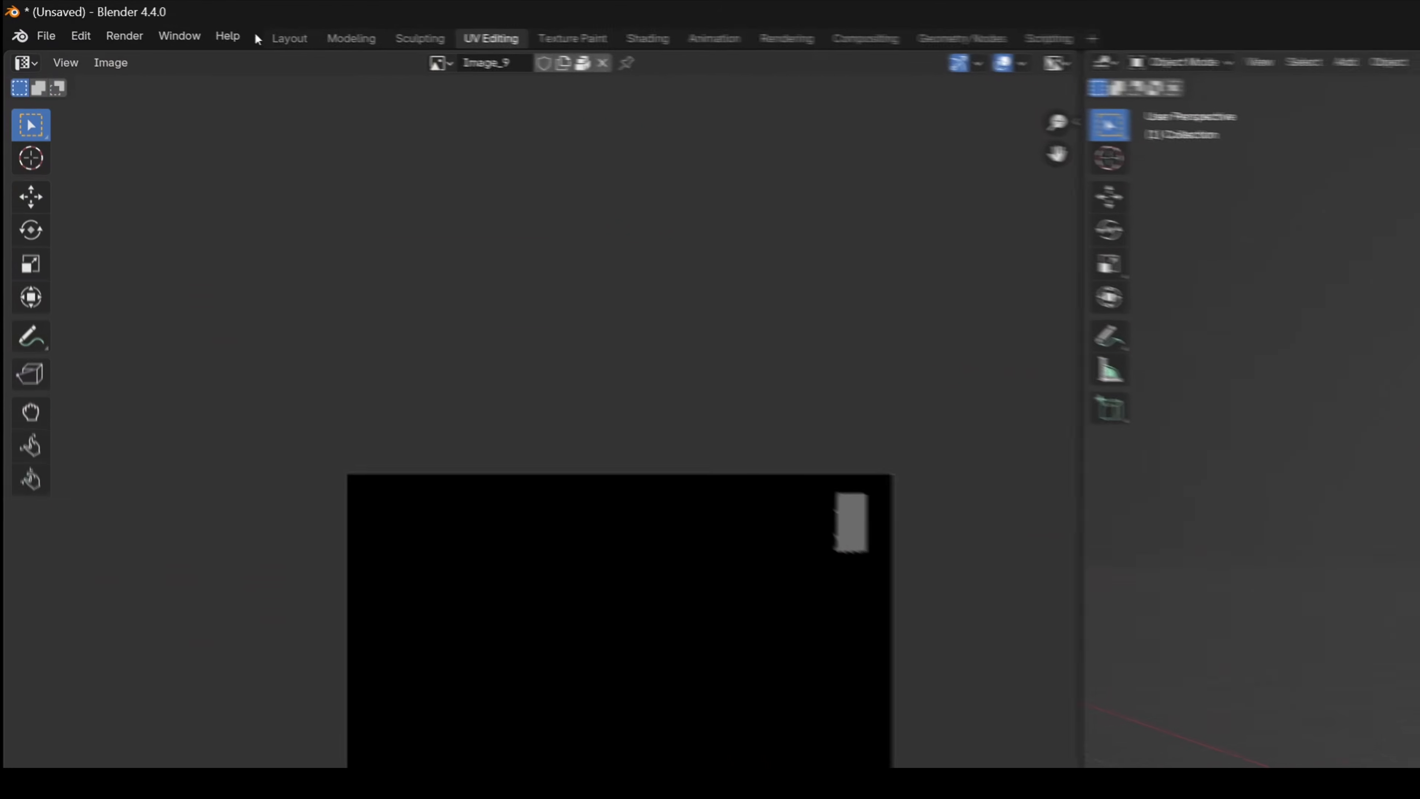
click(158, 21)
click(43, 31)
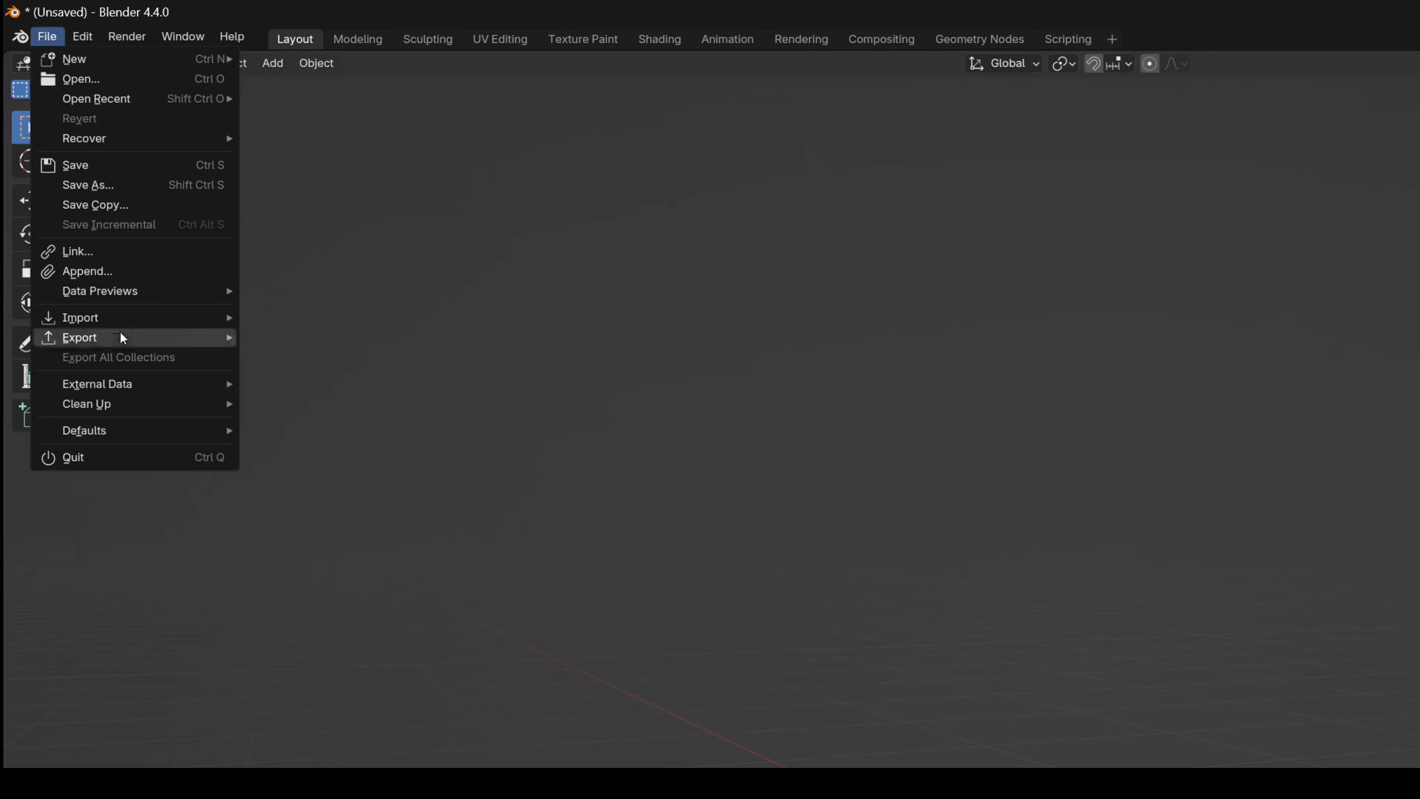
mouse_move(120, 322)
click(386, 517)
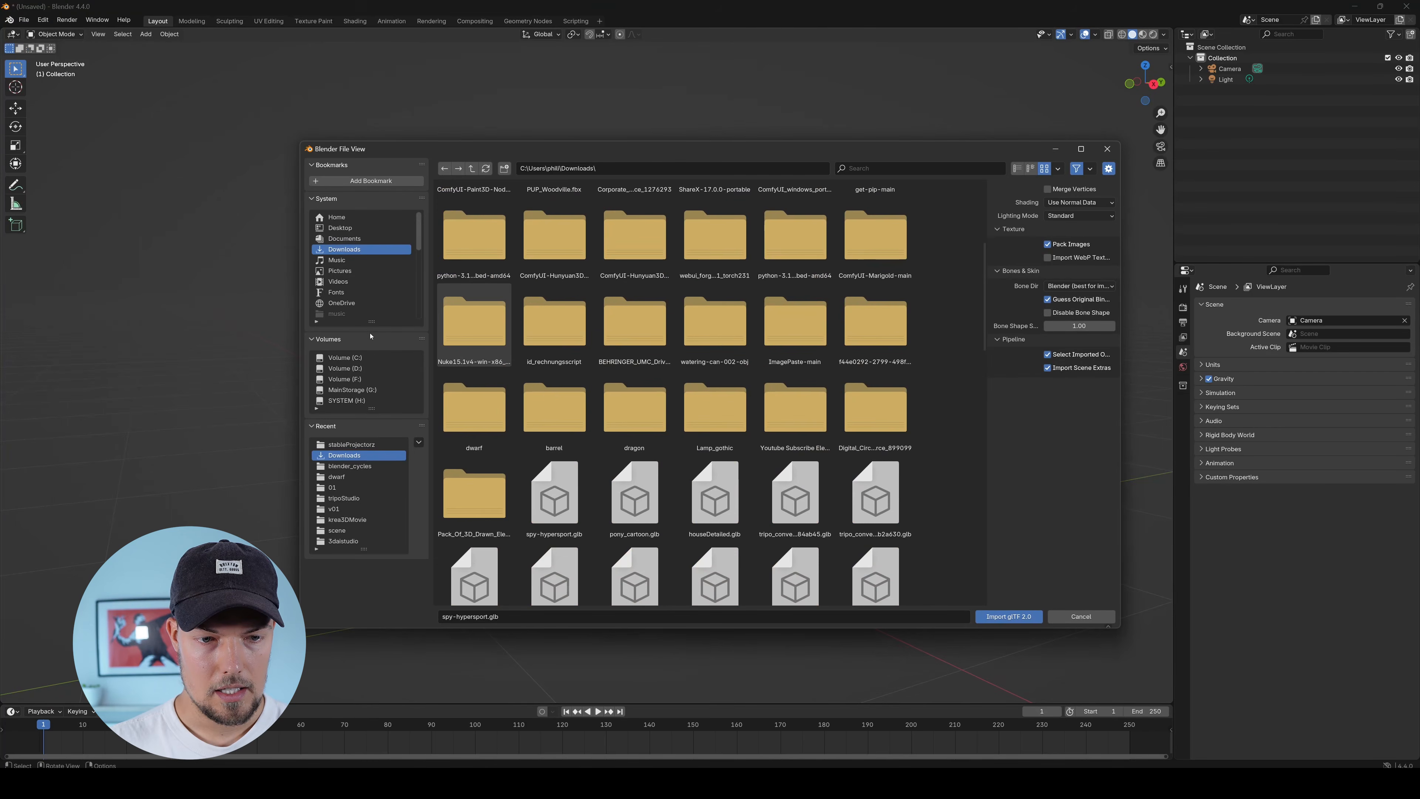
scroll(369, 285, down, 6)
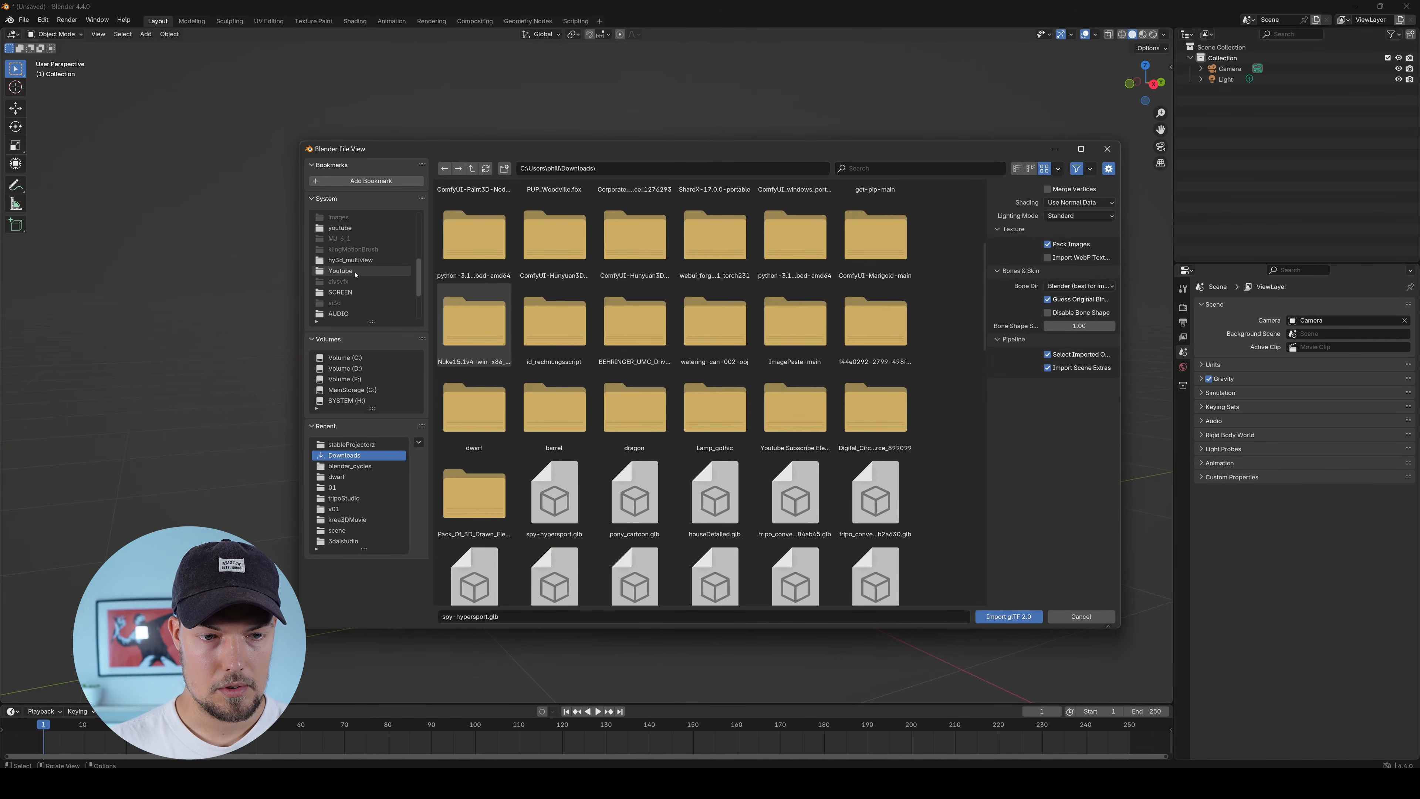
click(351, 314)
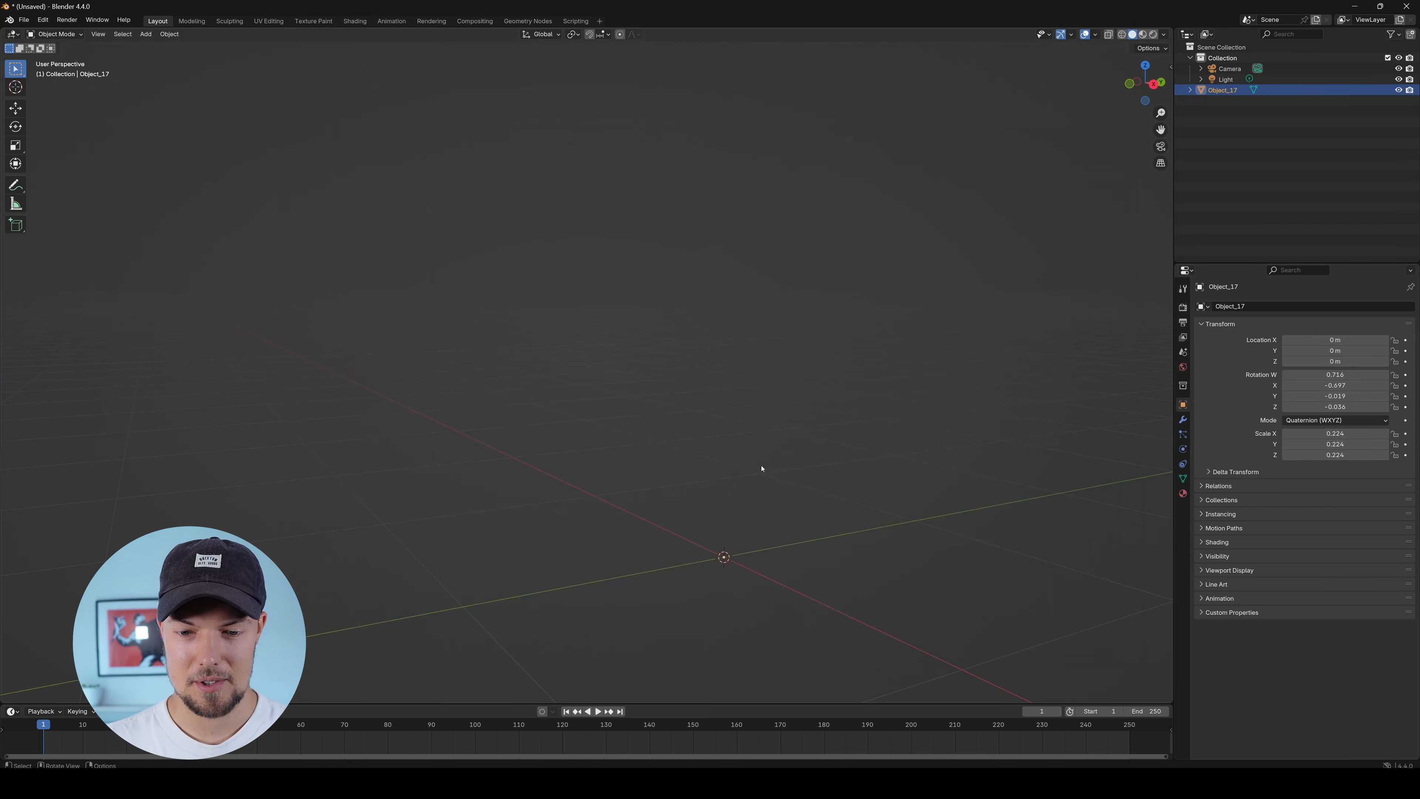
middle_drag(763, 469, 771, 510)
key(KP_Decimal)
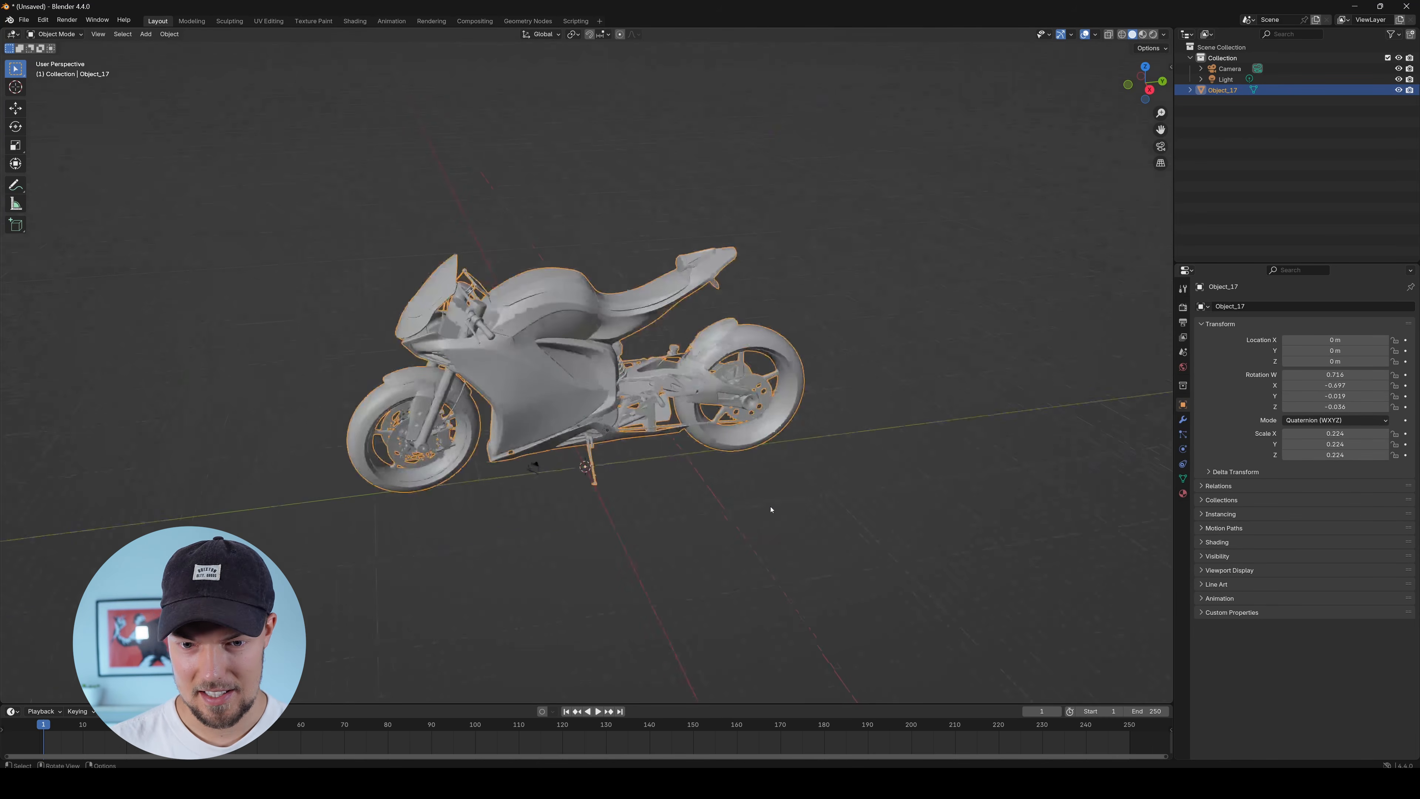
scroll(770, 510, up, 4)
middle_drag(771, 509, 705, 437)
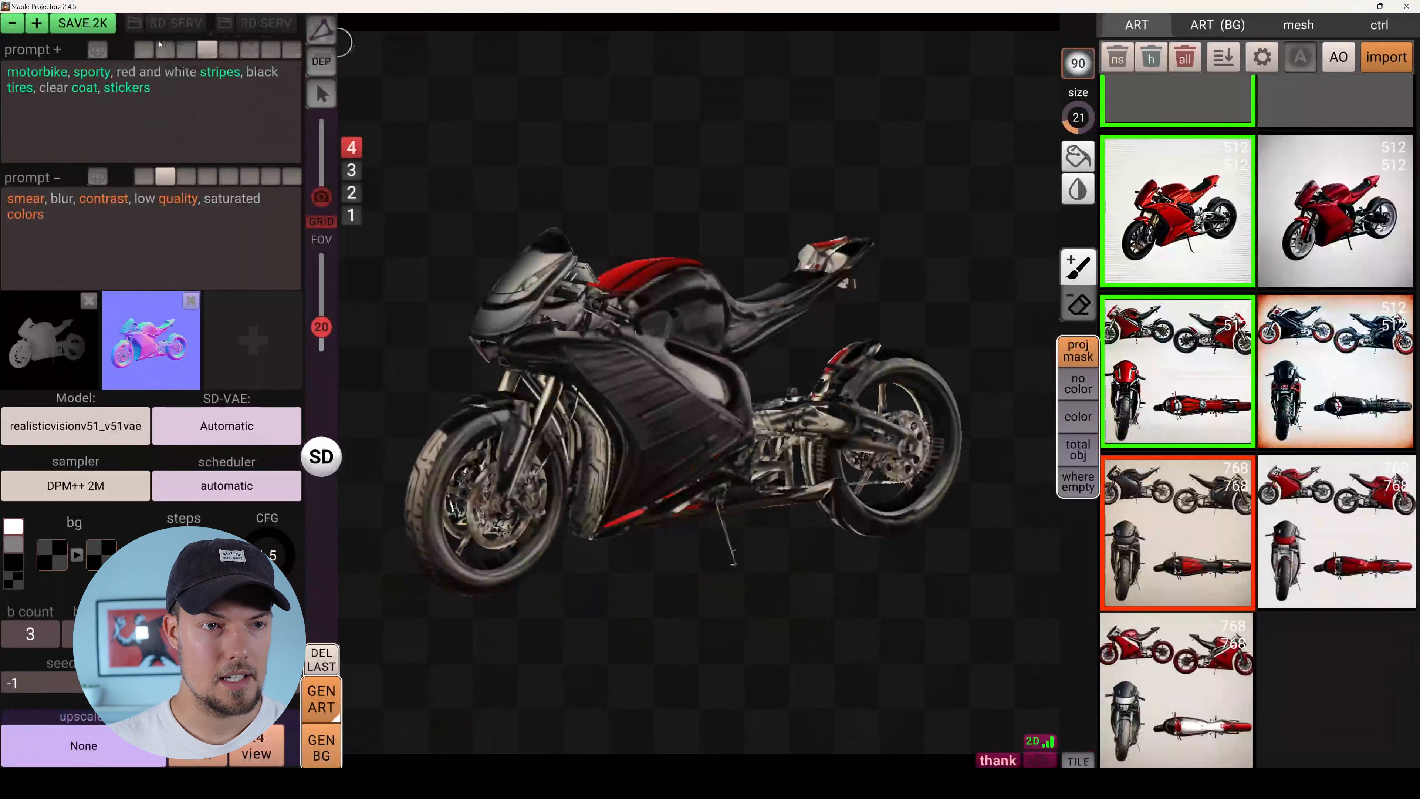
Switch to StableProjectorz and export the motorcycle's texture without dilation as a PNG in the stableProjectorz folder.
click(37, 24)
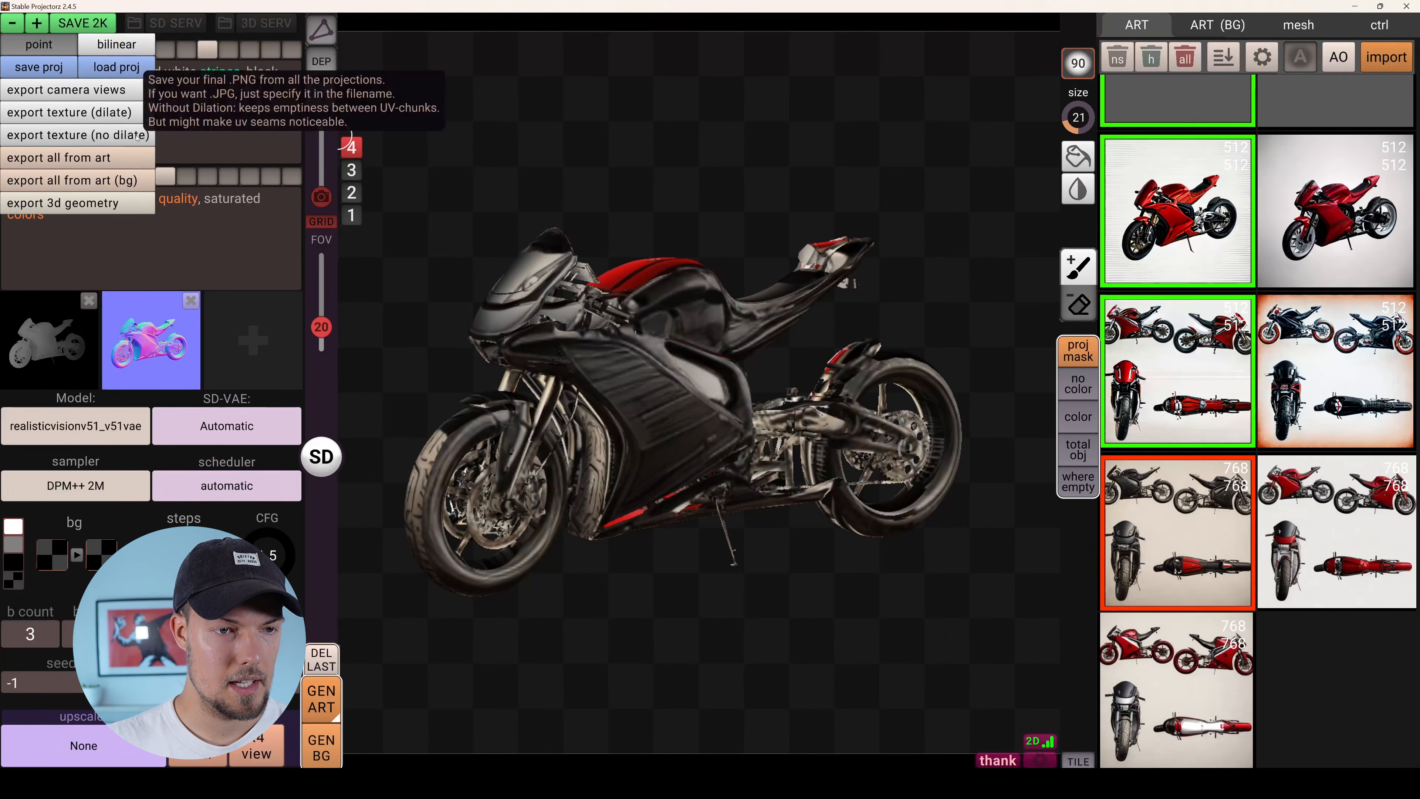
click(117, 136)
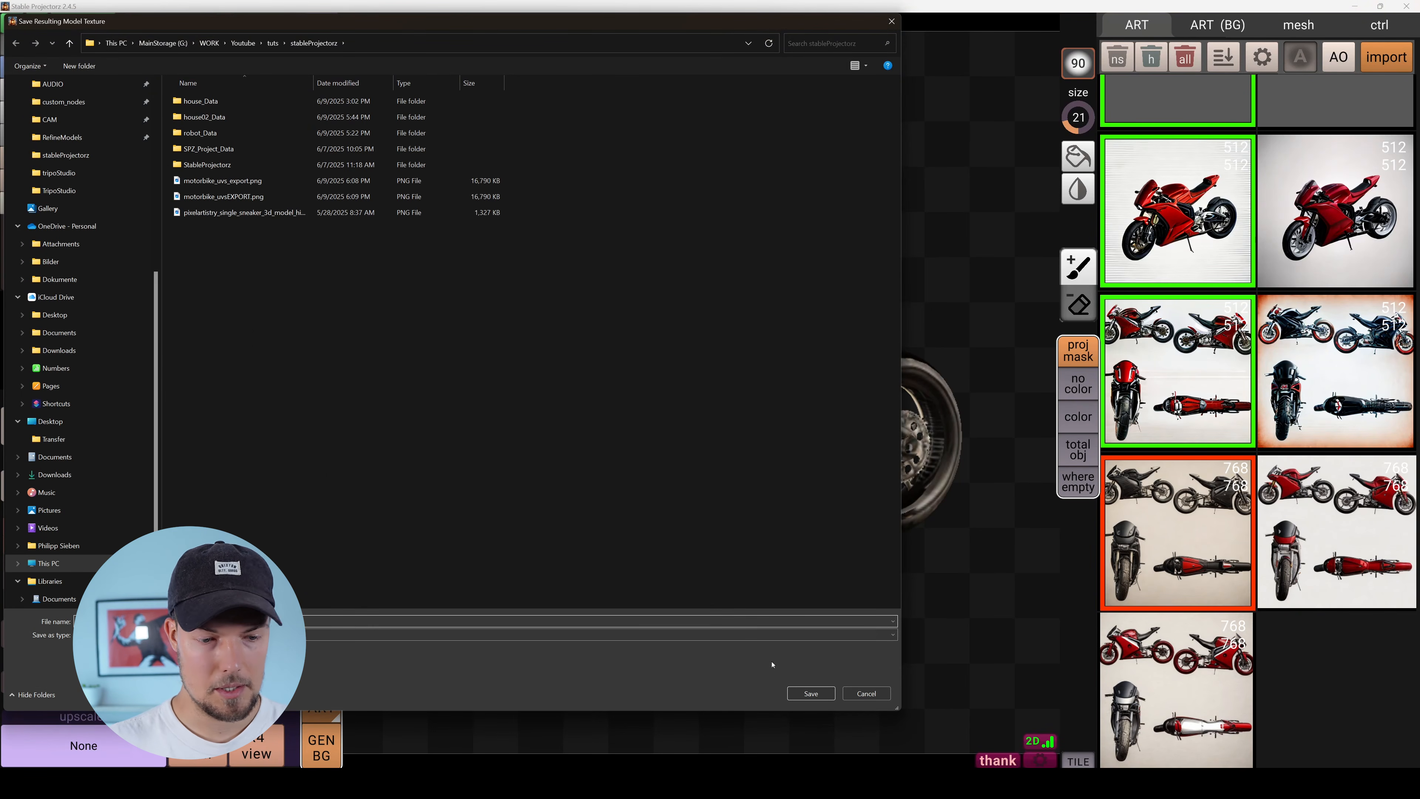
click(811, 694)
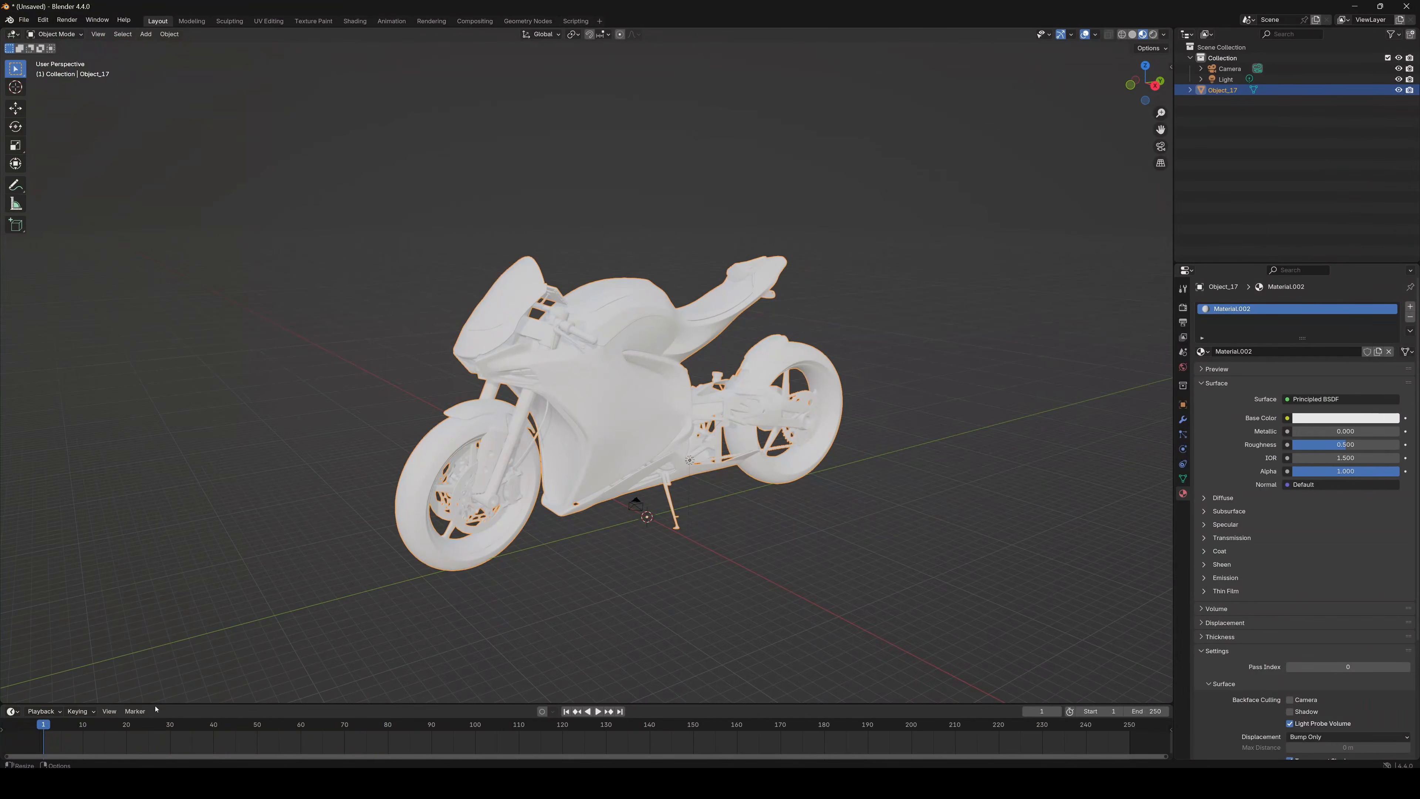
In Blender, enlarge the timeline area below the viewport and turn it into a Shader Editor.
drag(156, 705, 156, 547)
click(12, 555)
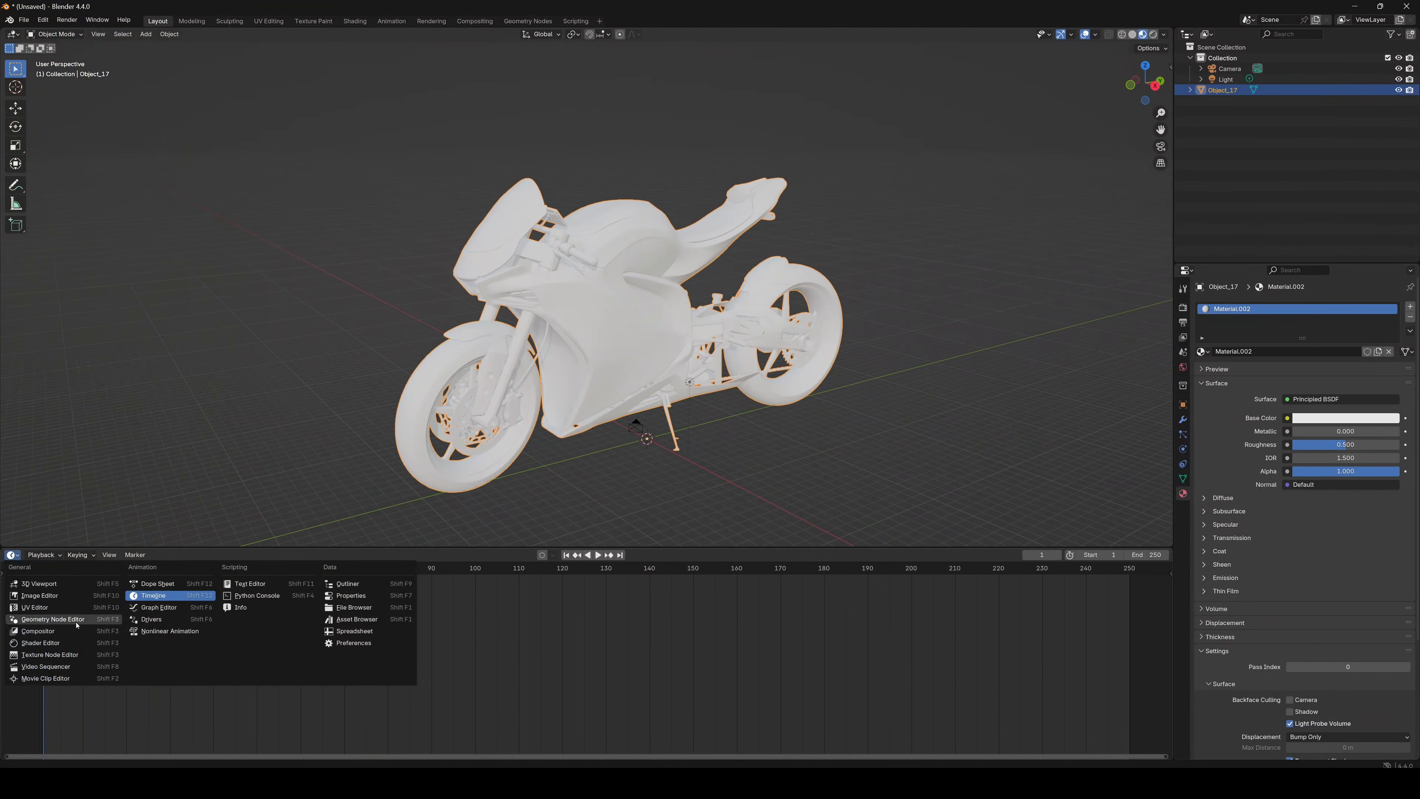
click(40, 643)
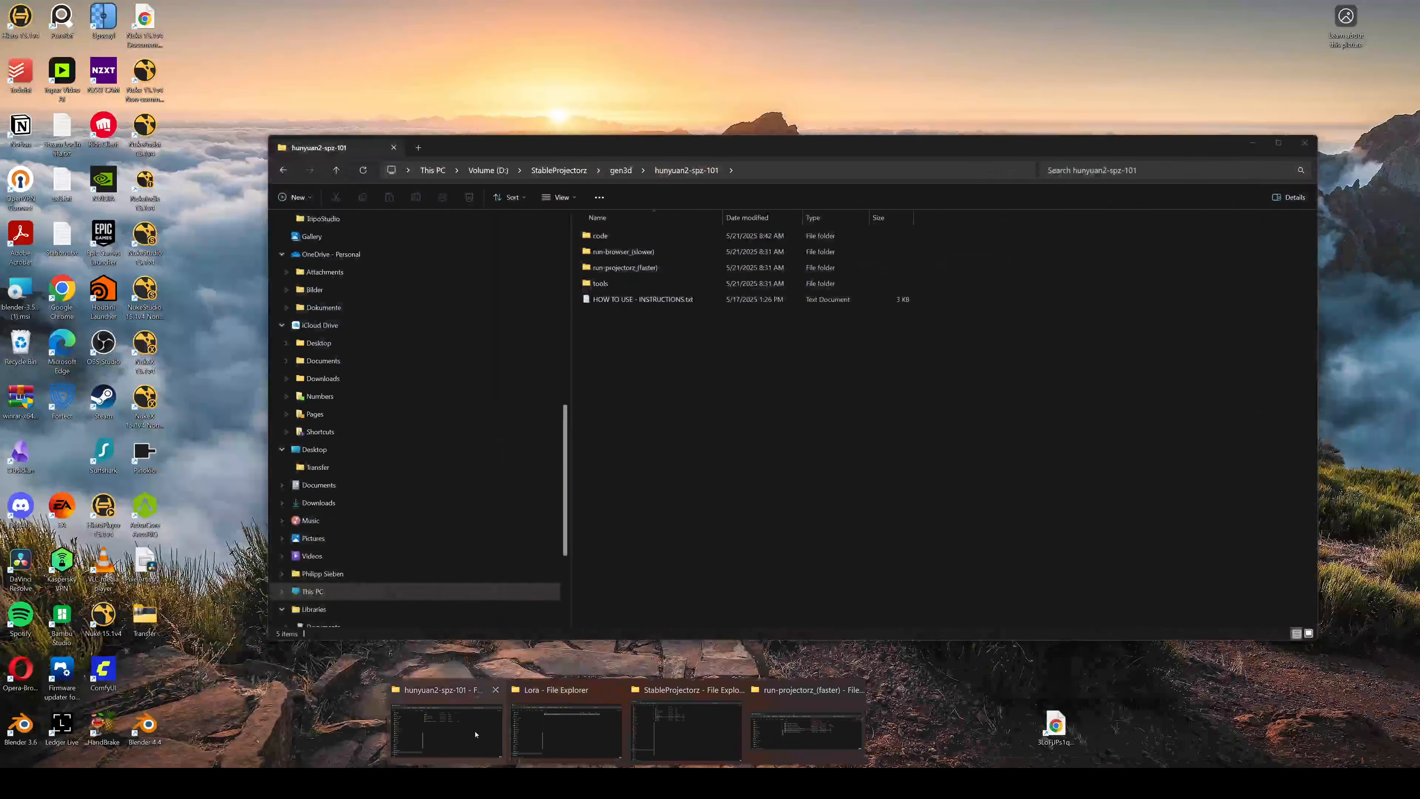
Switch to File Explorer, open the stableProjectorz folder and preview the exported Tex_StableProjectorz.png texture.
click(1047, 723)
scroll(384, 391, down, 5)
click(363, 378)
scroll(670, 415, down, 1)
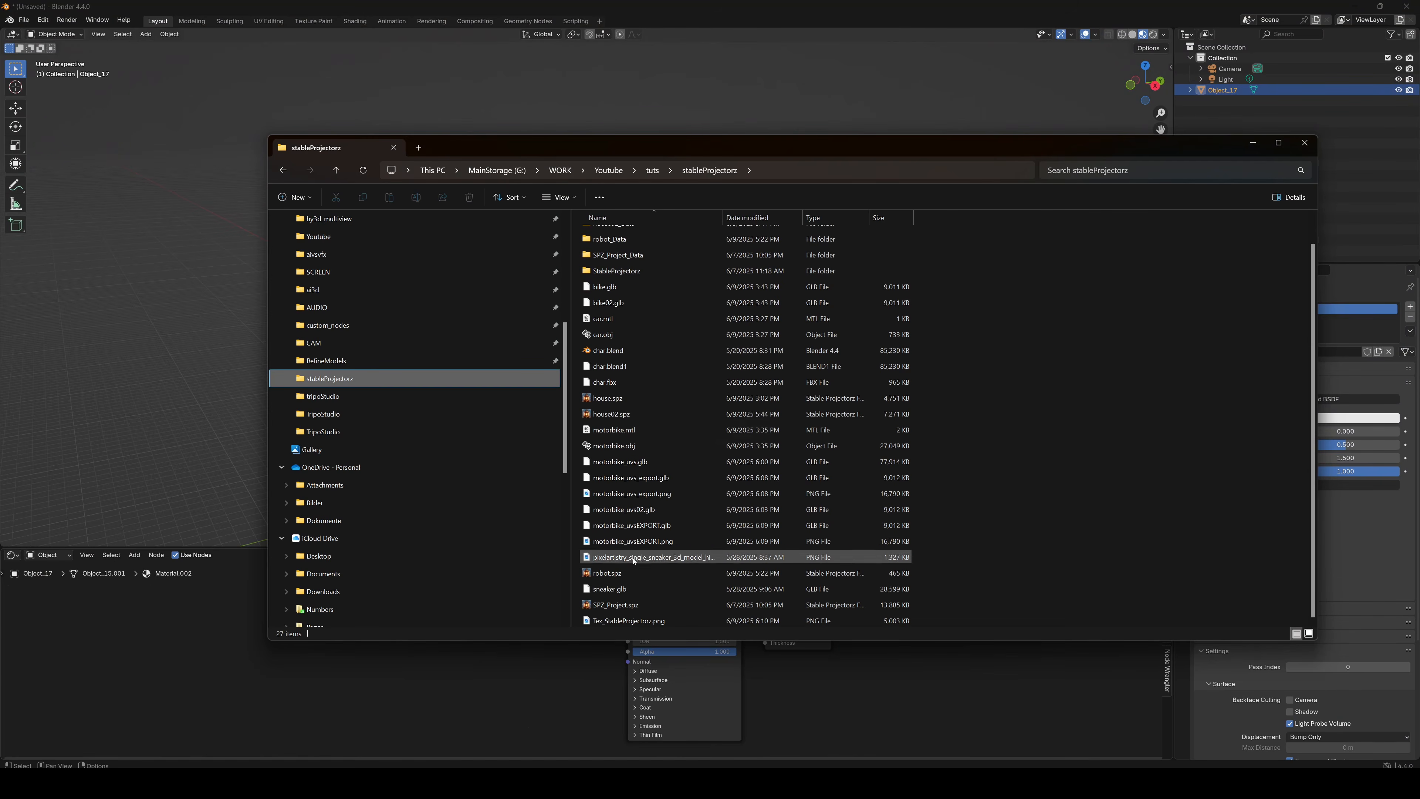
click(671, 366)
double_click(643, 622)
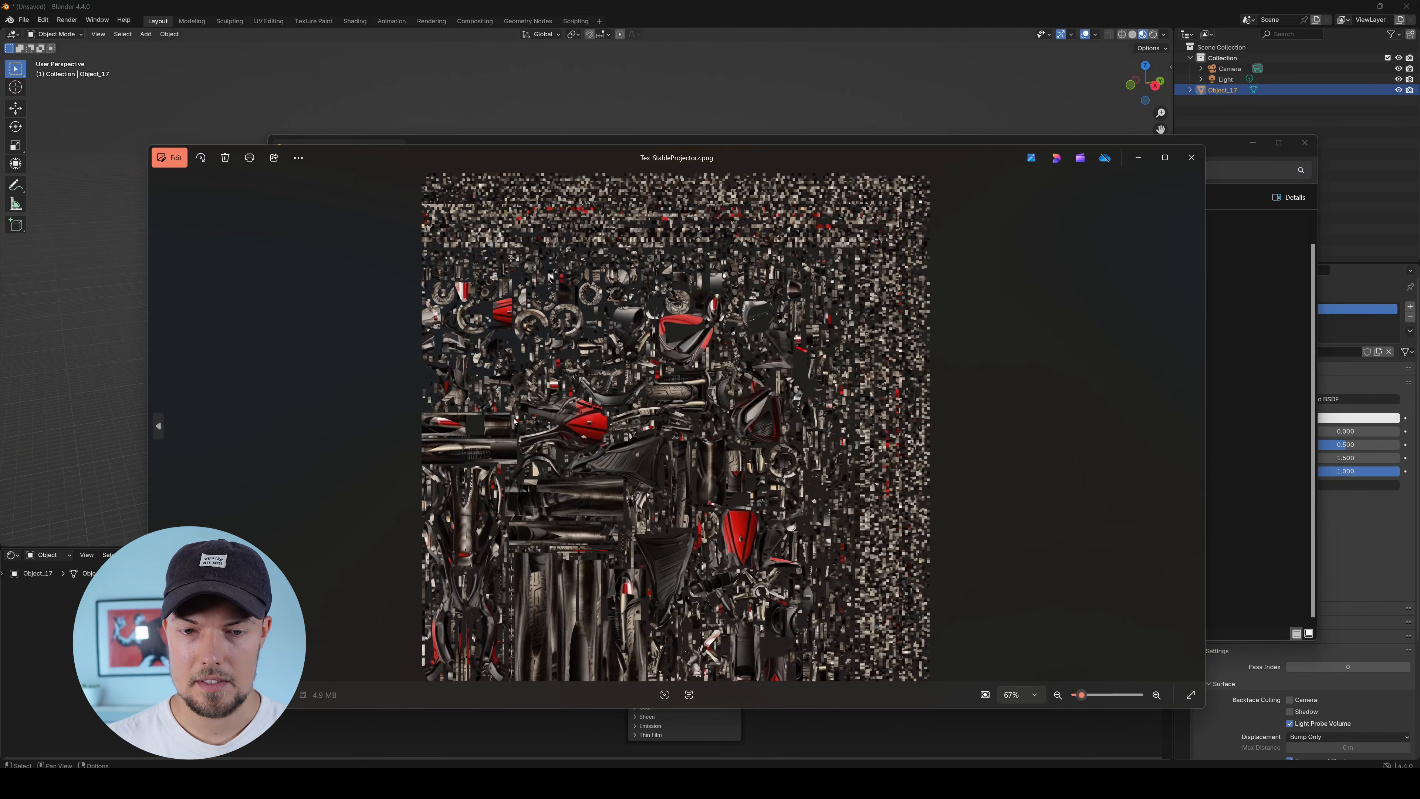
click(1191, 158)
Add Tex_StableProjectorz.png as an image texture node in the motorcycle's material in Blender and inspect the model from several angles.
drag(638, 622, 442, 693)
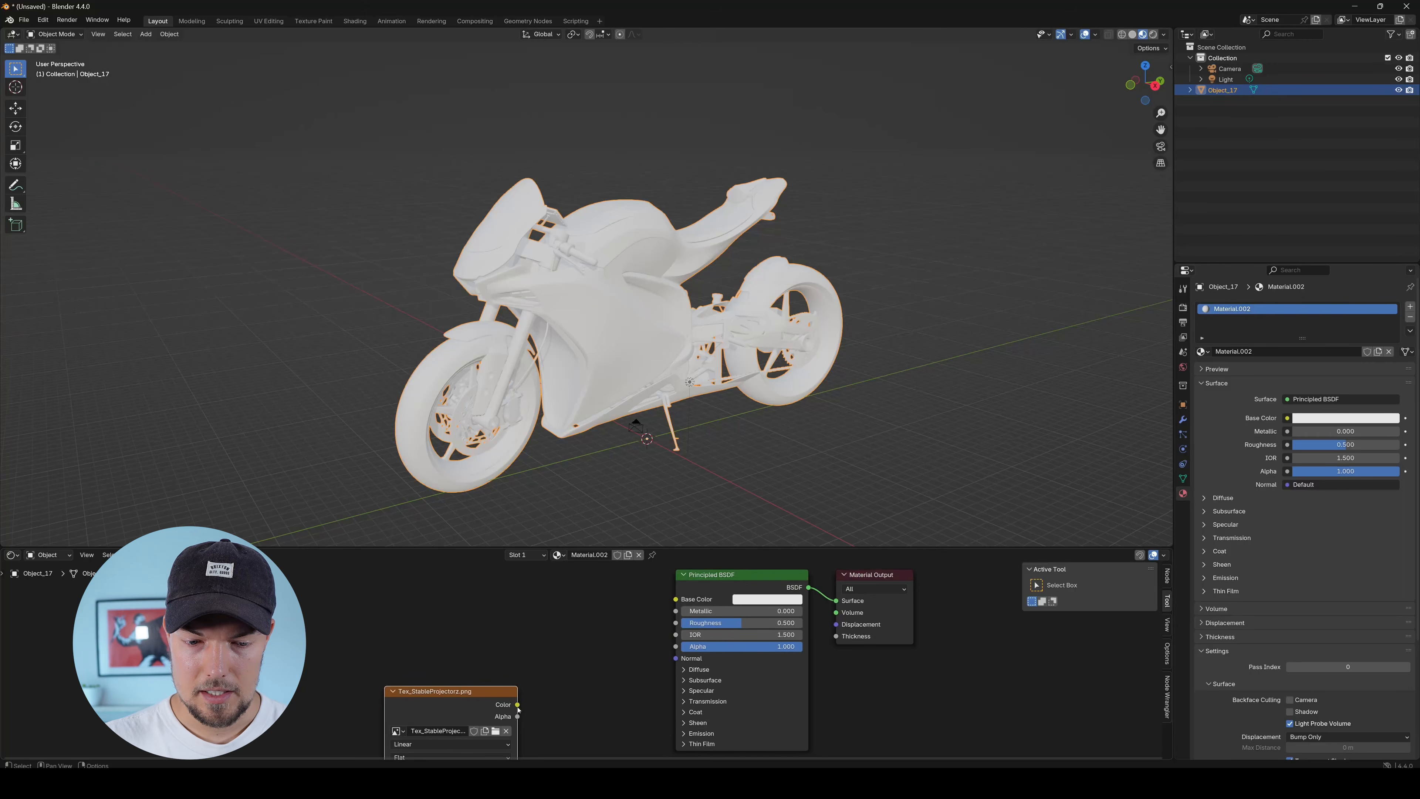
mouse_move(795, 479)
middle_down()
mouse_move(737, 464)
mouse_move(788, 469)
middle_up()
click(788, 470)
middle_drag(541, 442, 781, 430)
middle_drag(706, 316, 714, 442)
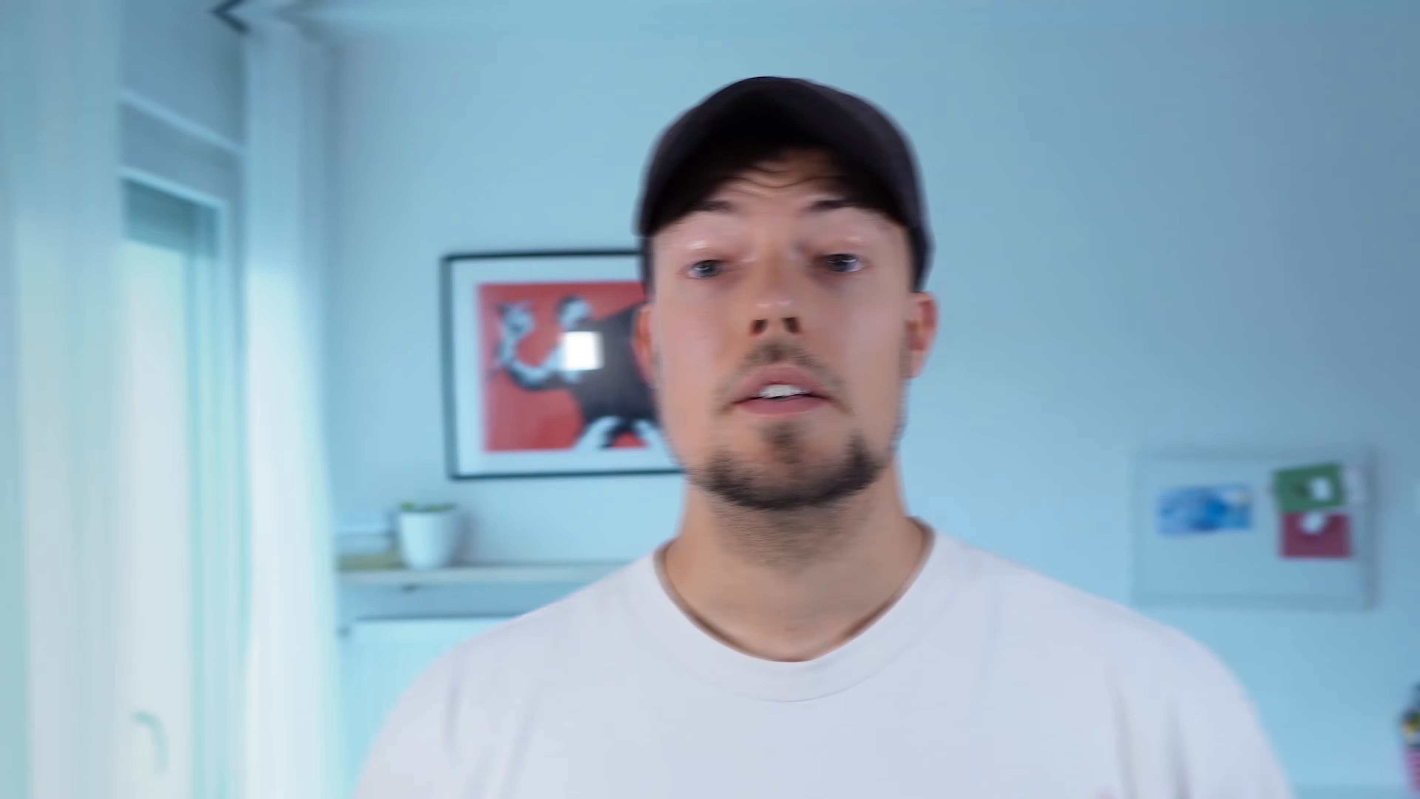